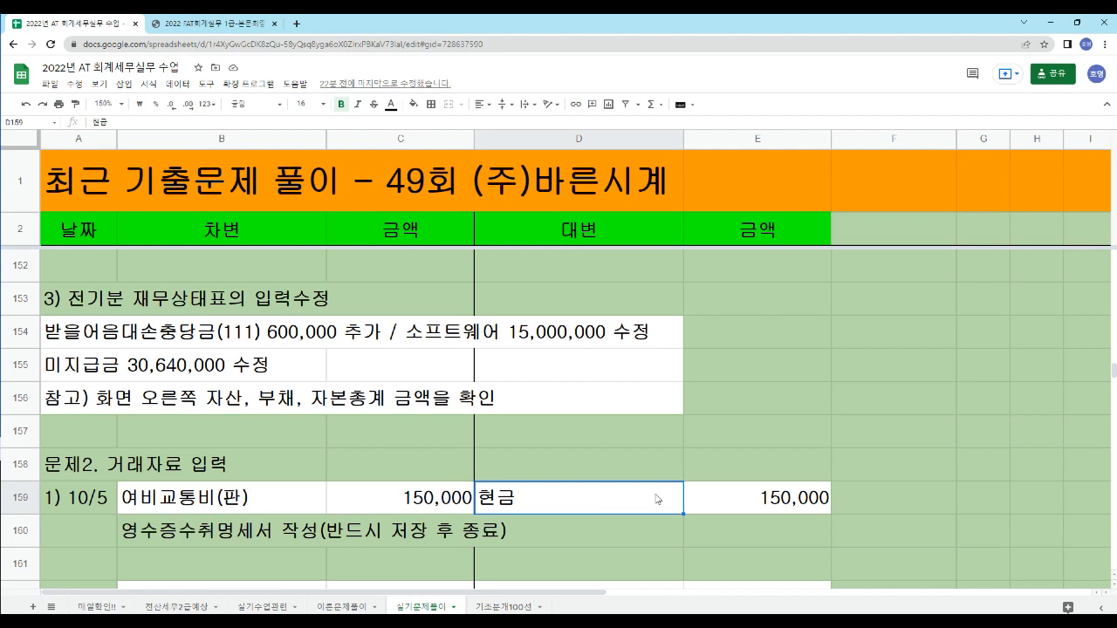
- Review the 10/5 journal entry accounts, amounts and the 영수증수취명세서 note in rows 159 and 160 of the answer sheet
click(752, 504)
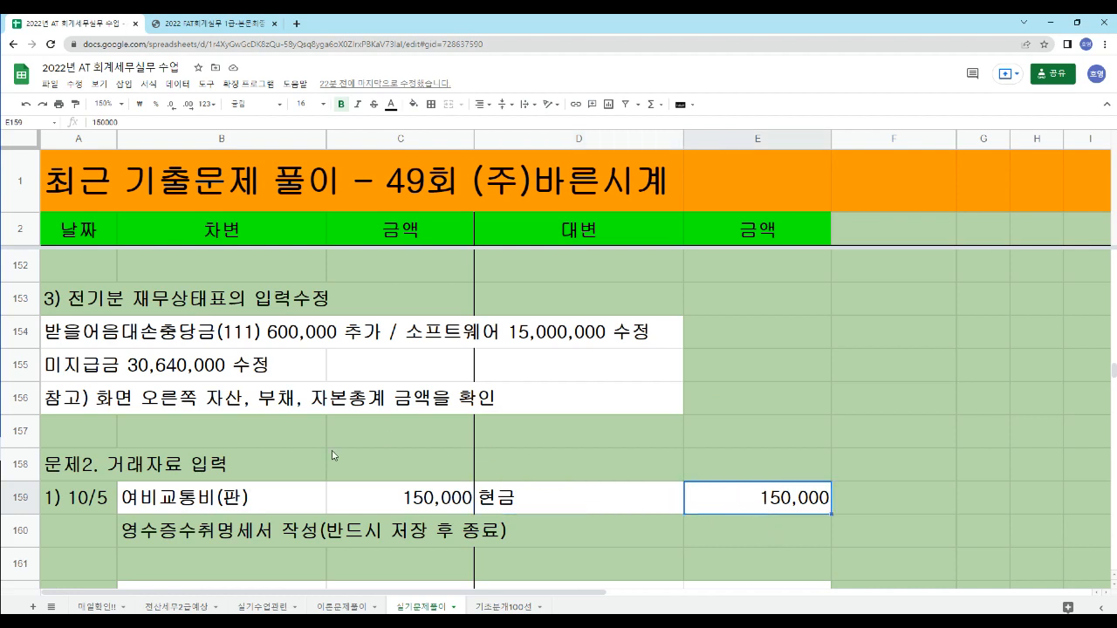
click(287, 497)
click(543, 507)
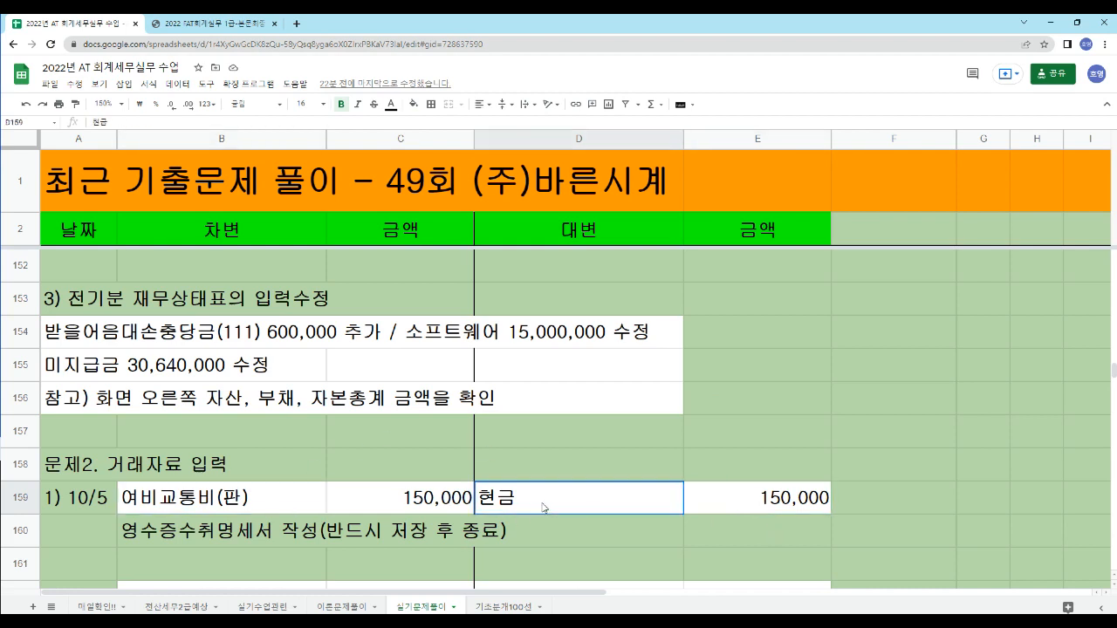
click(244, 542)
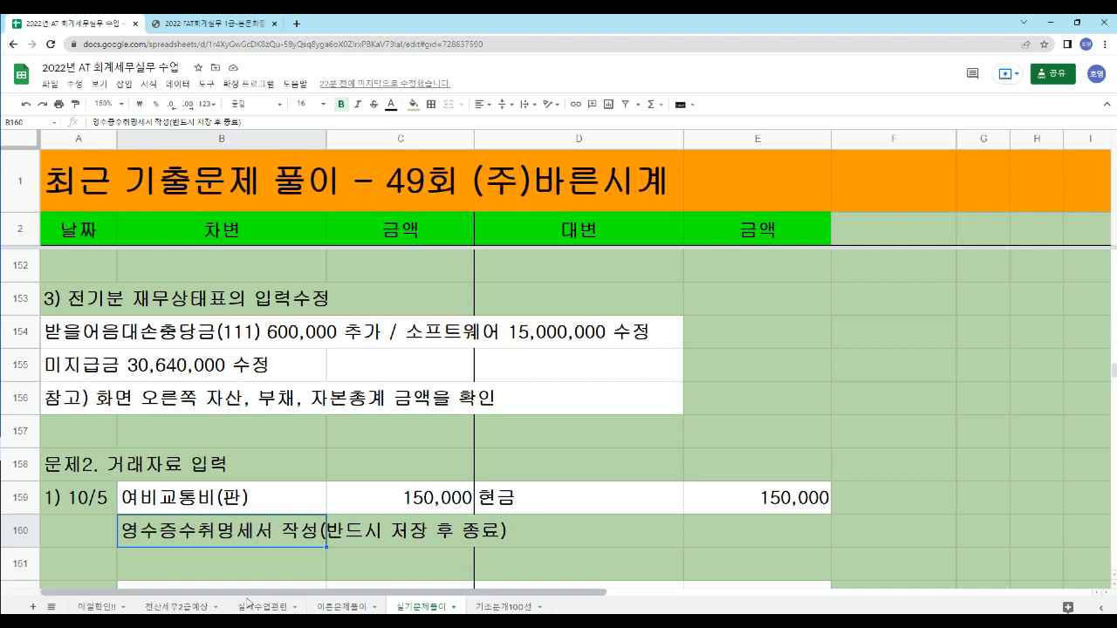
- Switch to the Smart A accounting program, open 일반전표입력 and start a debit (차변) line dated October 5
click(336, 622)
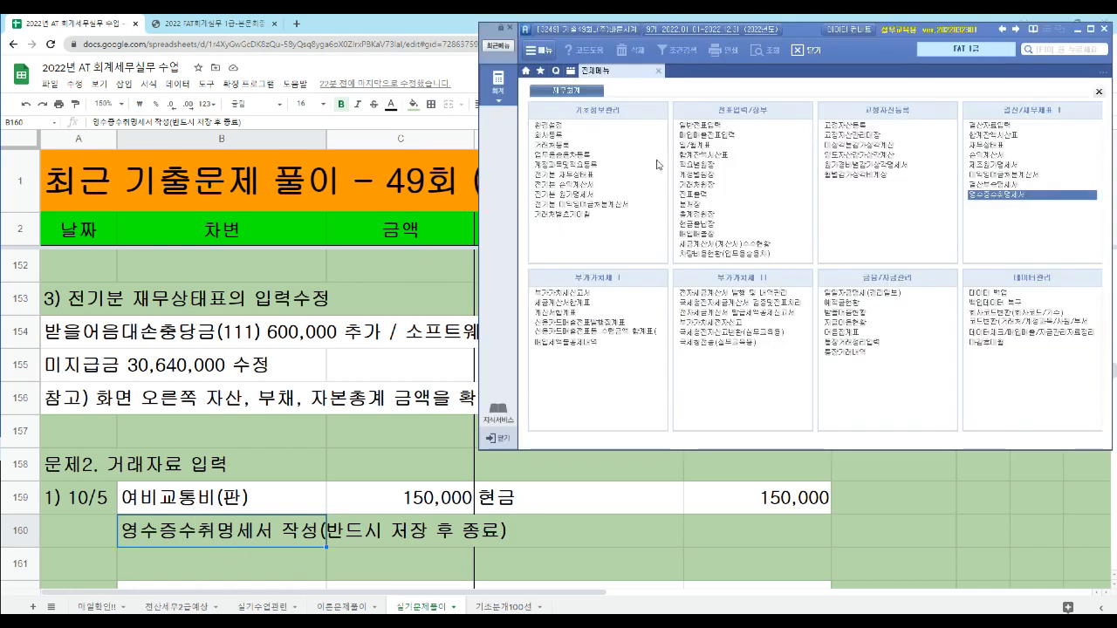
click(699, 128)
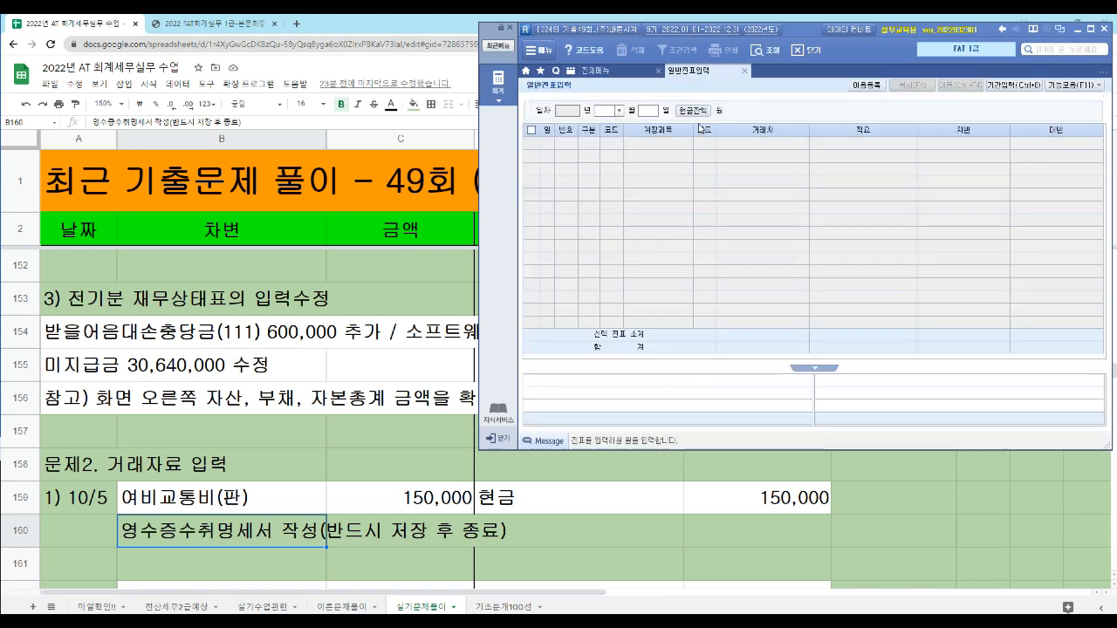
text(10053)
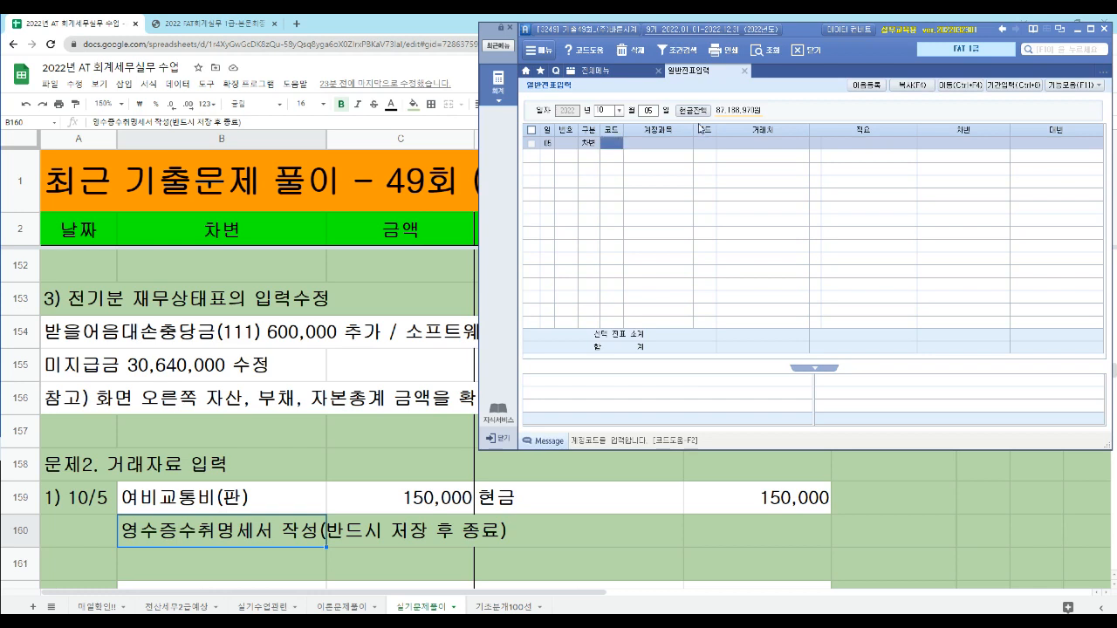
text(여비)
- Look up 여비교통비, choose account 812 for the debit line and enter 150,000 without a counterparty or description
key(Return)
key(Down)
key(Down)
key(Down)
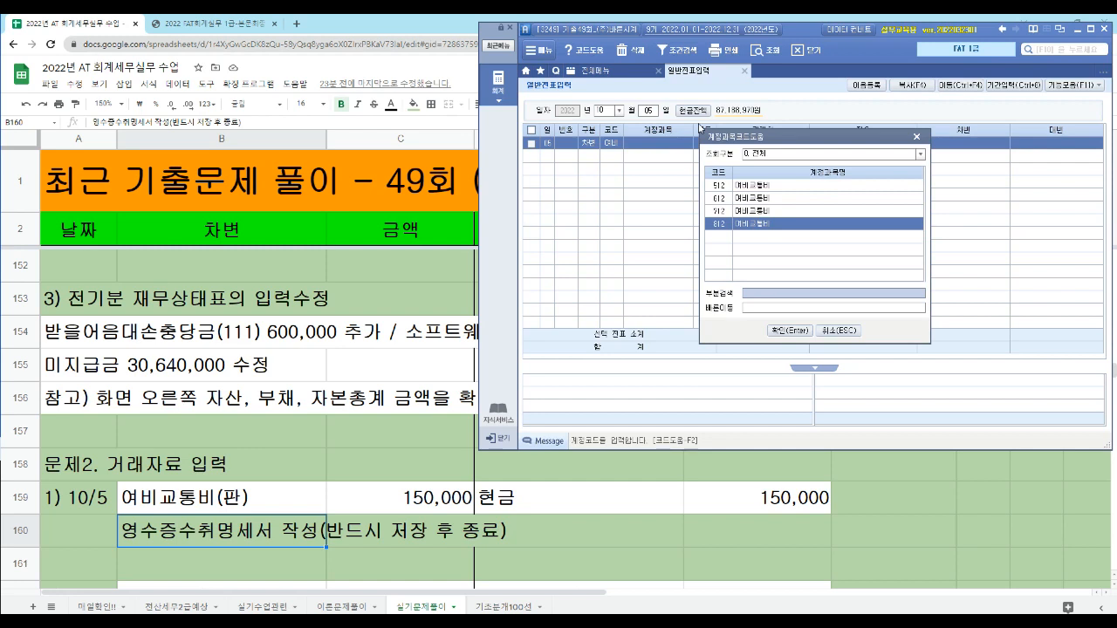
key(Return)
key(Return)
key(Return)
key(Return)
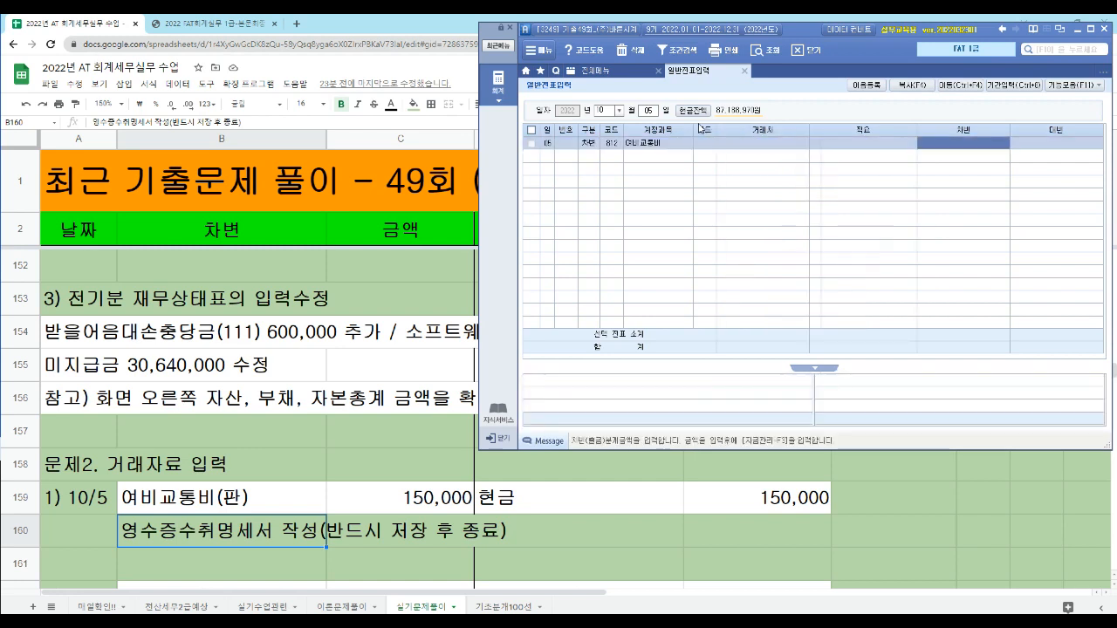
text(1500000)
- Add a credit line for 현금 (101) of 150,000 and close the general voucher entry form
key(Return)
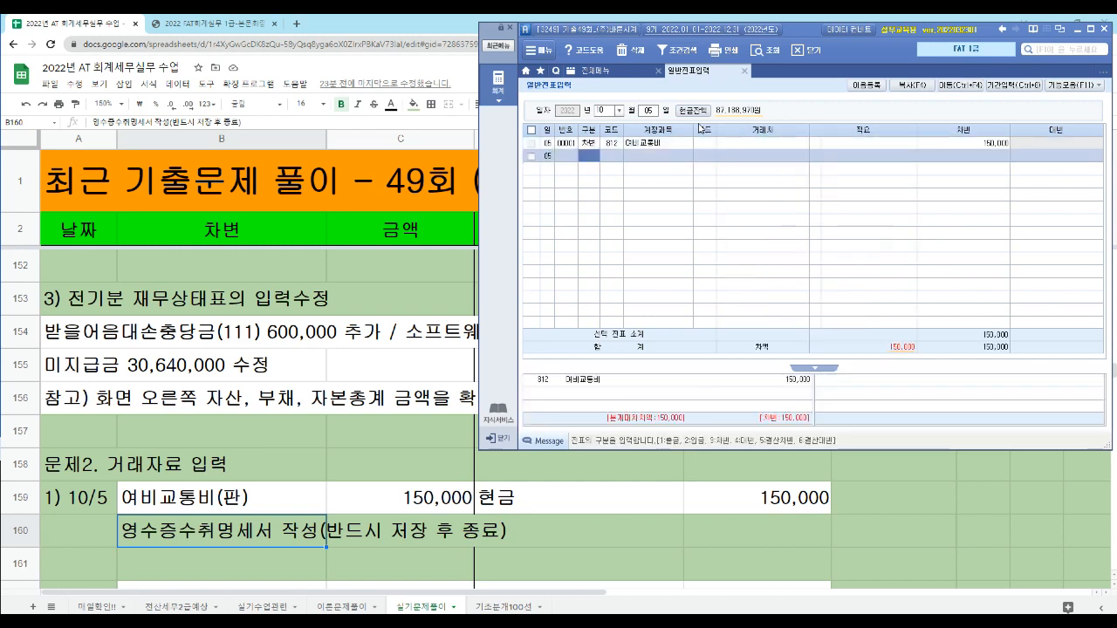
text(4101)
key(Return)
key(Return)
key(Return)
key(Return)
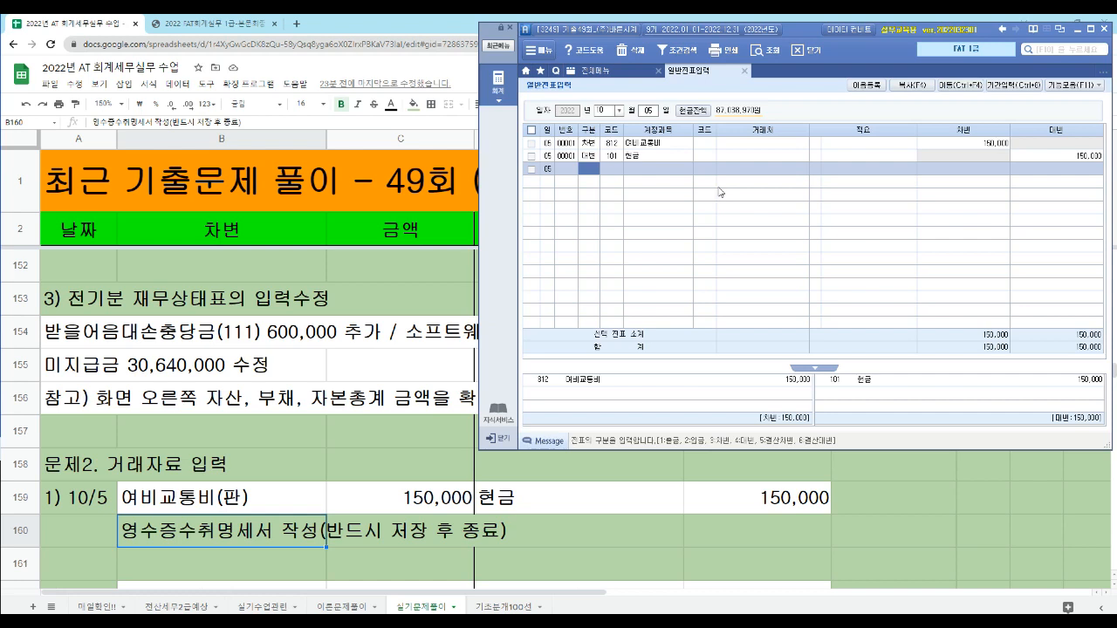
key(Escape)
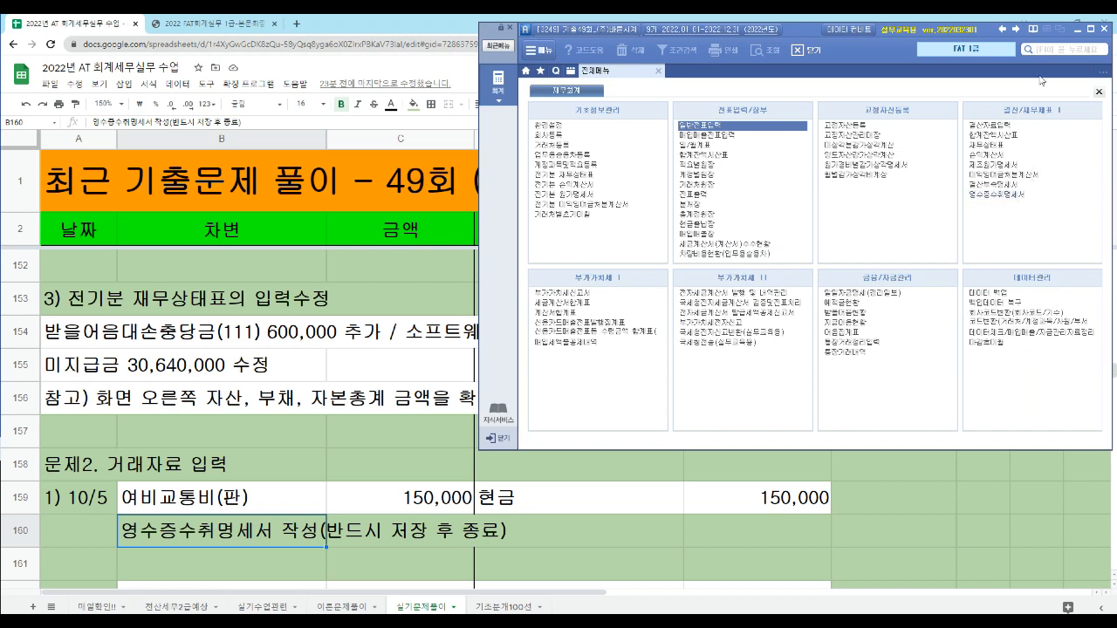
- Find and open the 영수증수취명세서 form
click(1049, 49)
text(영수)
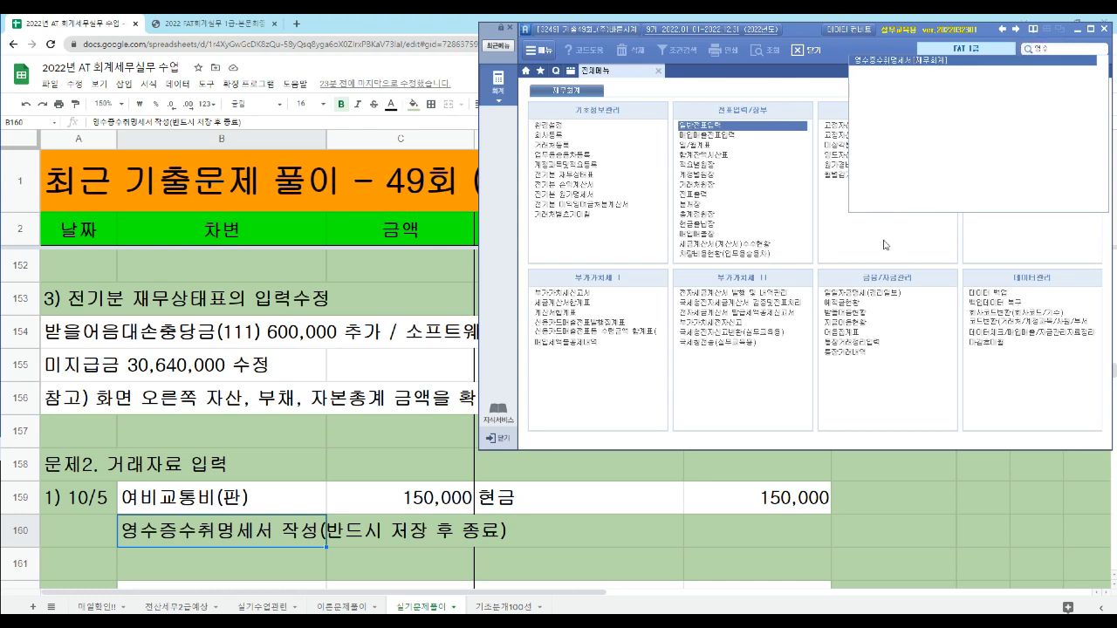
click(1010, 148)
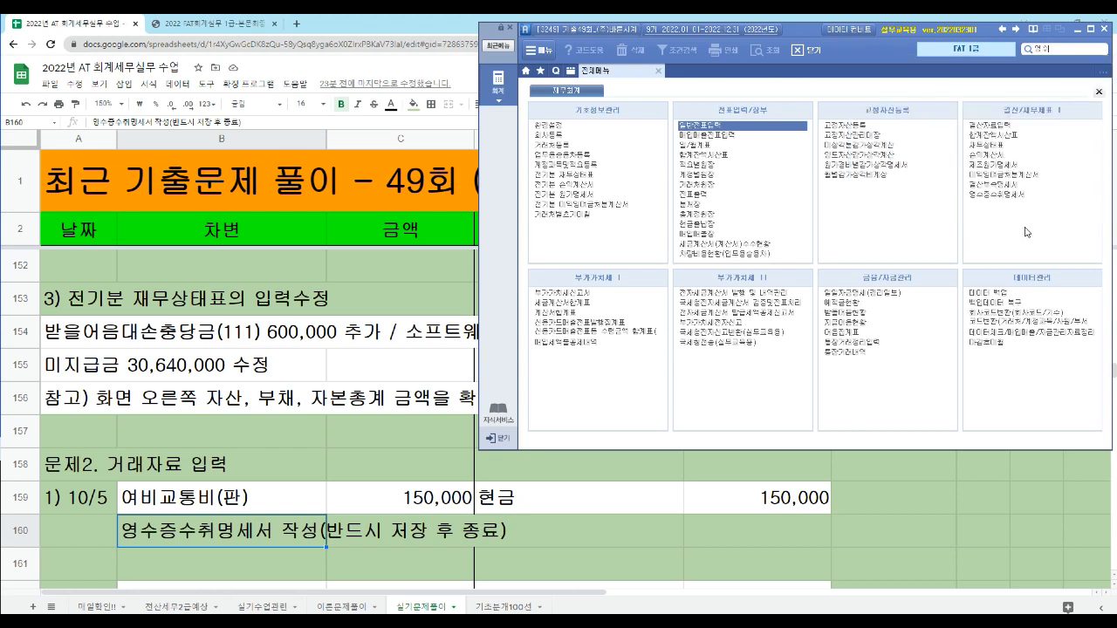
click(990, 196)
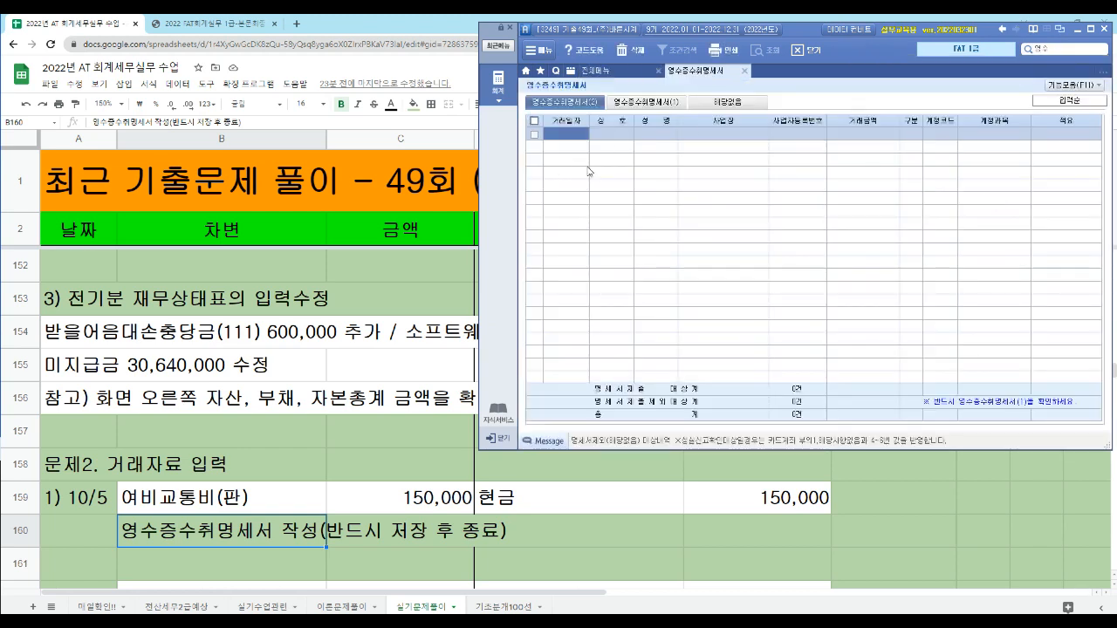
- Check the receipt in the FAT exam PDF, return to Smart A, and look at 영수증수취명세서 forms (1) and (2)
click(213, 24)
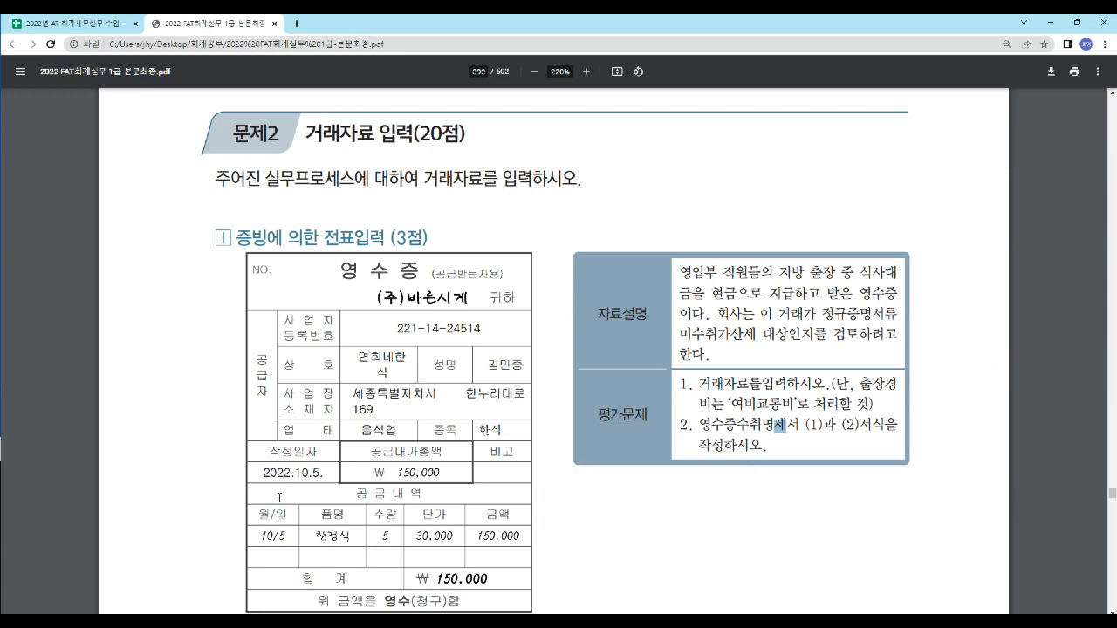
key(alt+Tab)
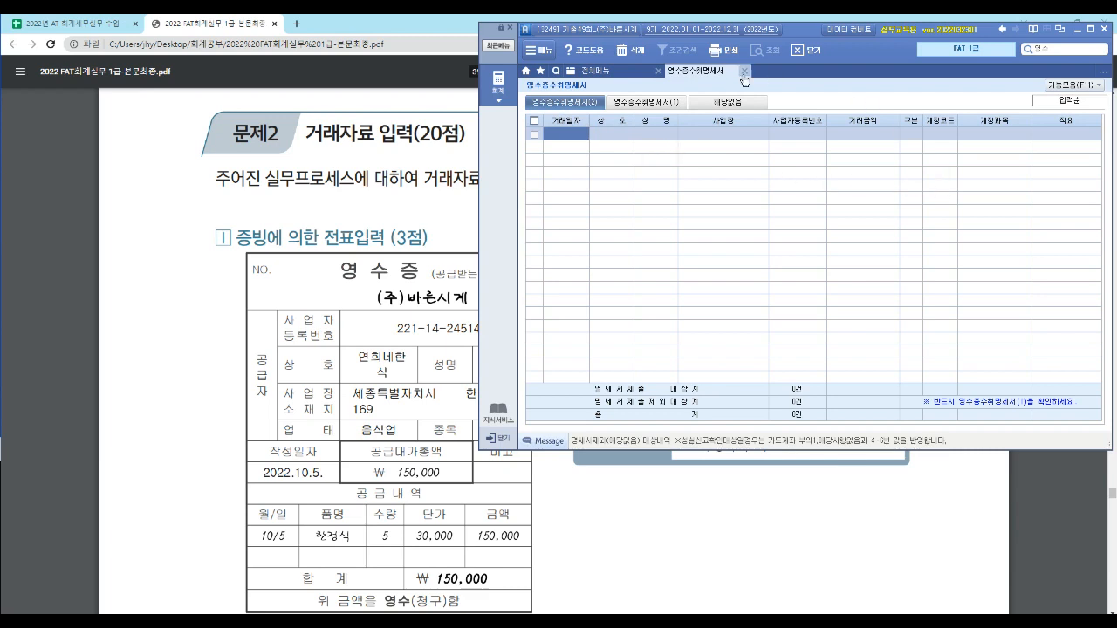
click(661, 103)
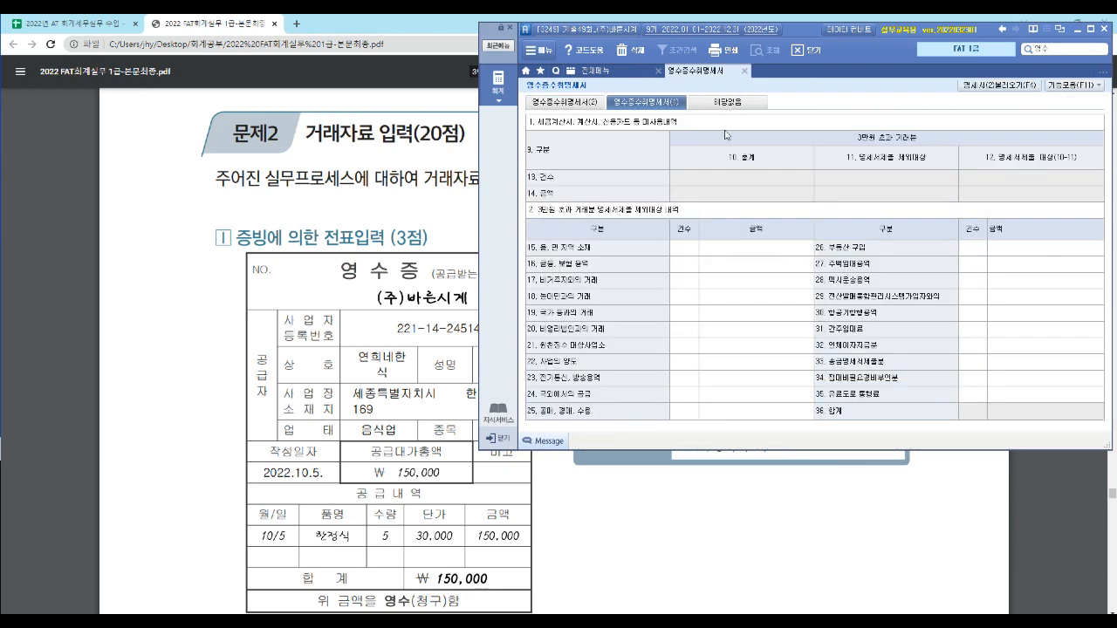
click(582, 106)
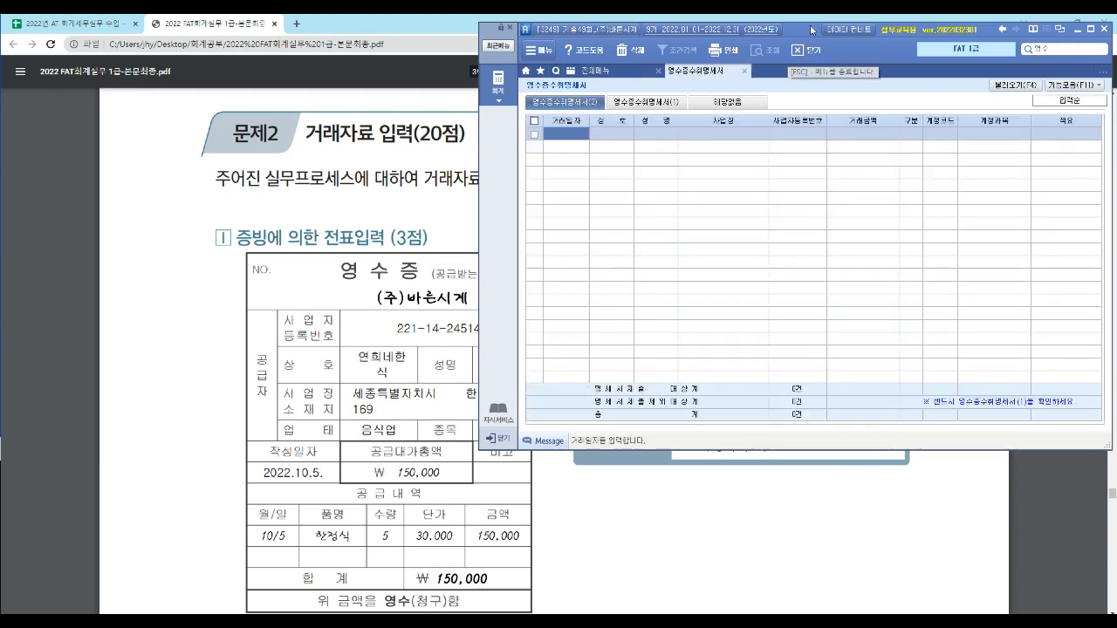
- Make the receipt visible beside 영수증수취명세서(2) and set the first line's transaction date to 2022-10-05
drag(809, 32, 868, 52)
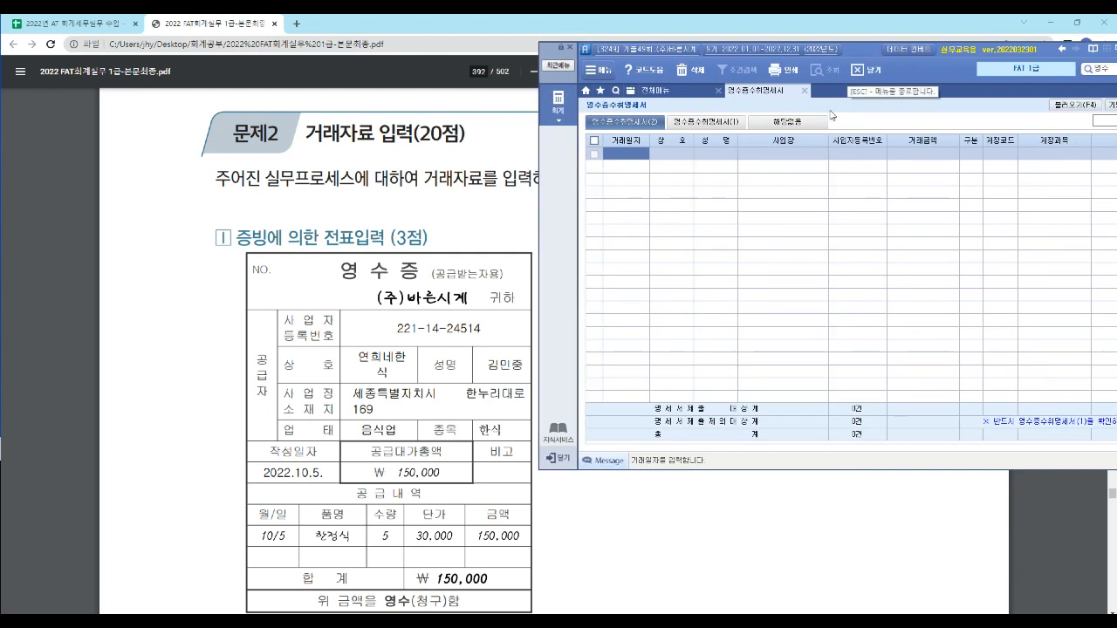
text(2022-10-05)
key(Return)
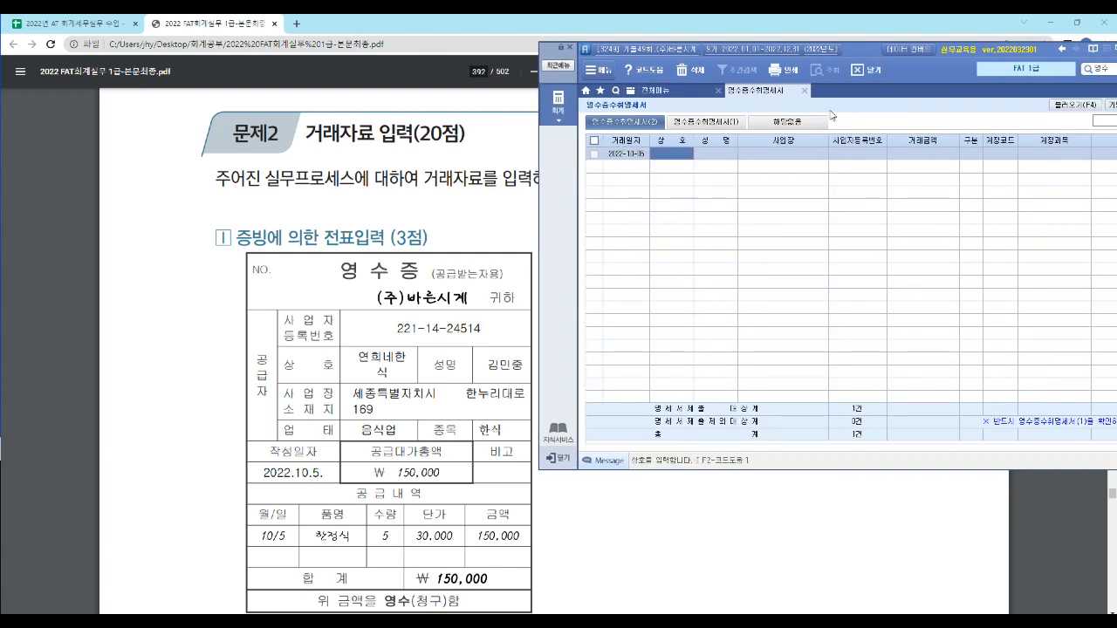
key(F2)
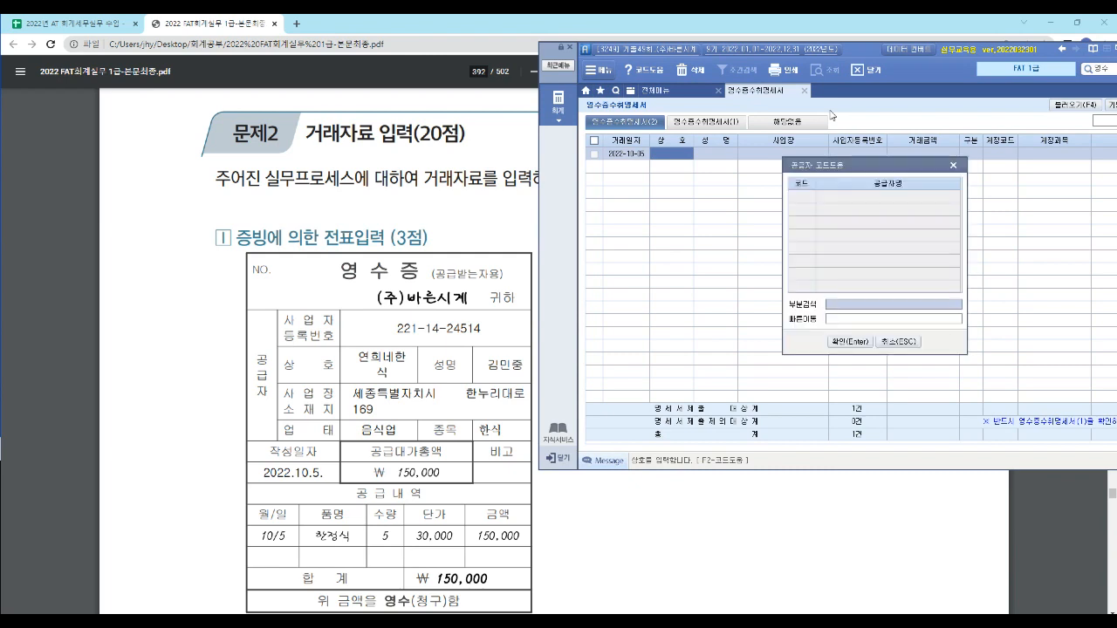
key(Return)
key(Left)
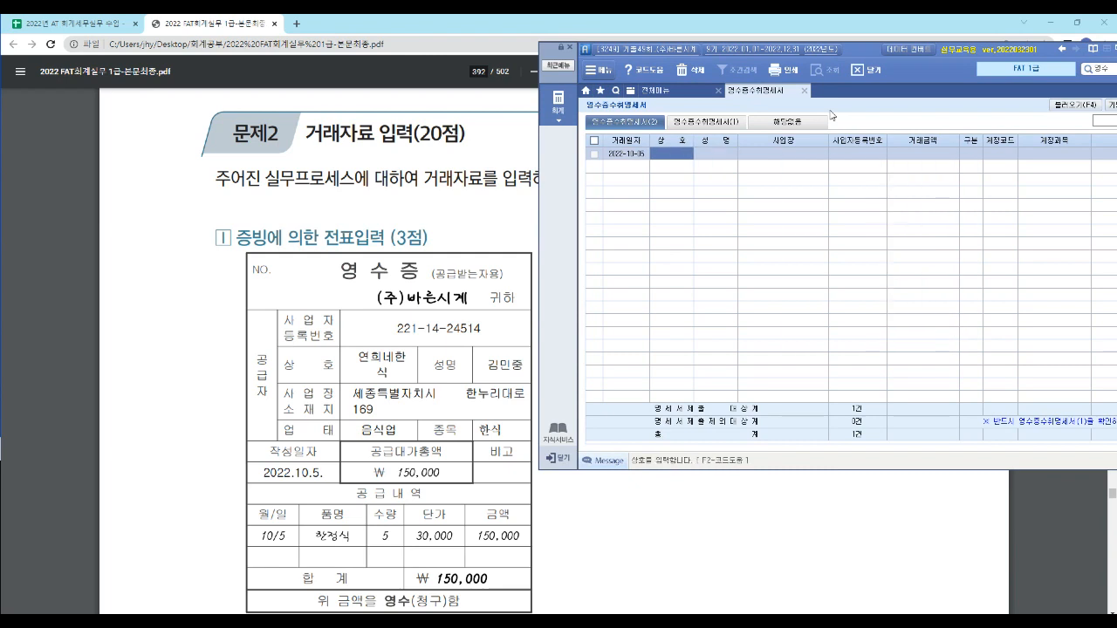
- Enter 연희네한식 as the supplier's trade name (상호) and fill in the representative's name from the receipt
text(연희네)
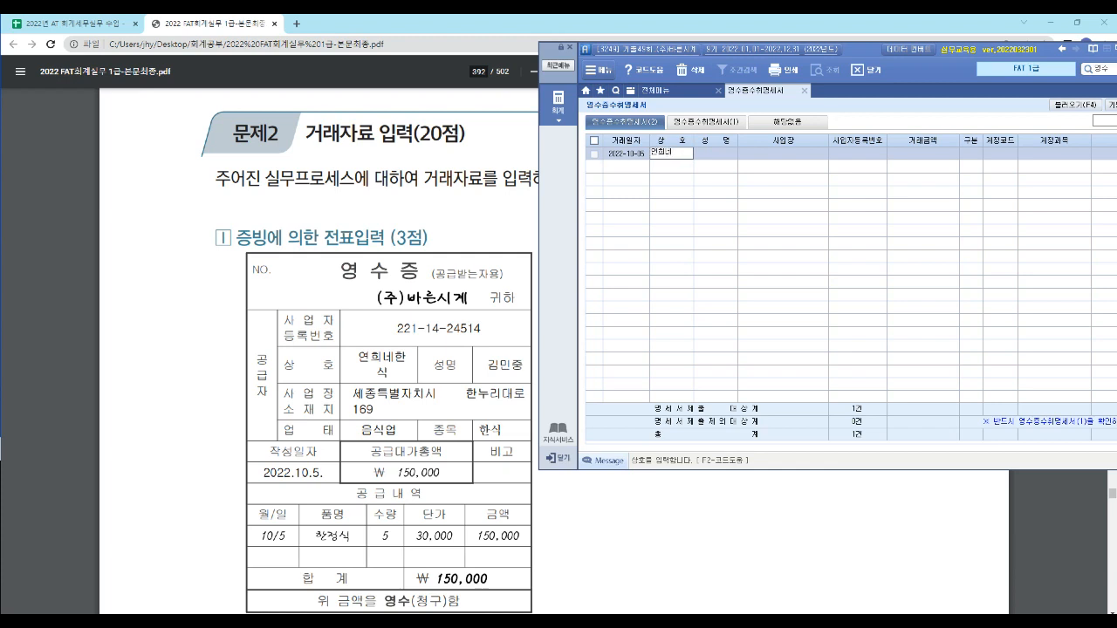
text(한식)
key(Return)
text(김민중)
key(Return)
- Fill in the supplier's business address and business registration number from the receipt
text(세종특별)
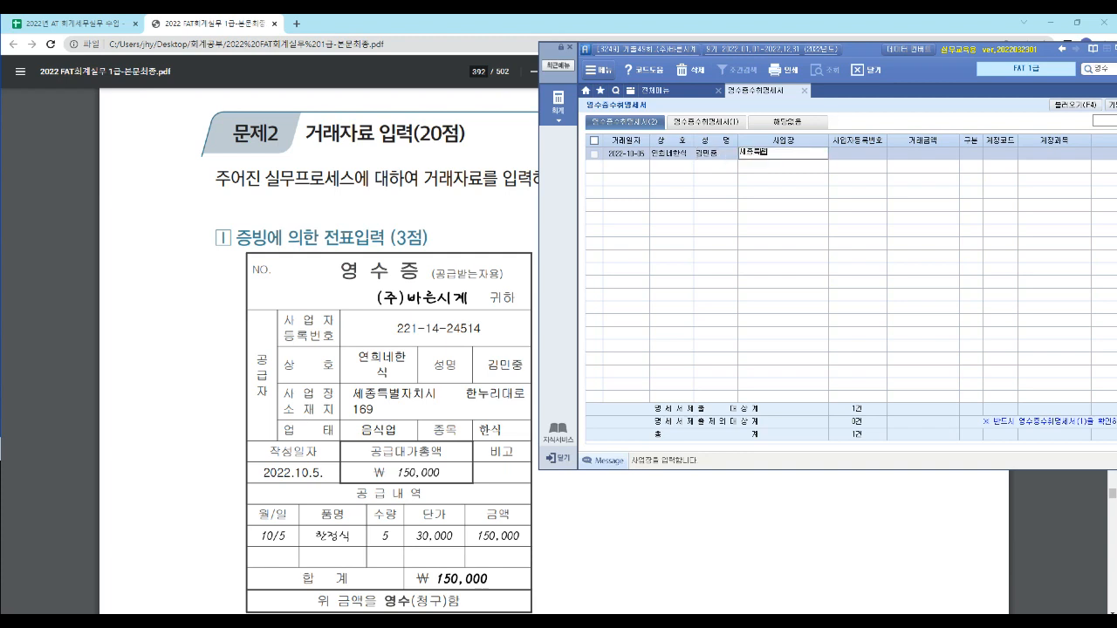
text(자치시 한누리대로 169)
key(Return)
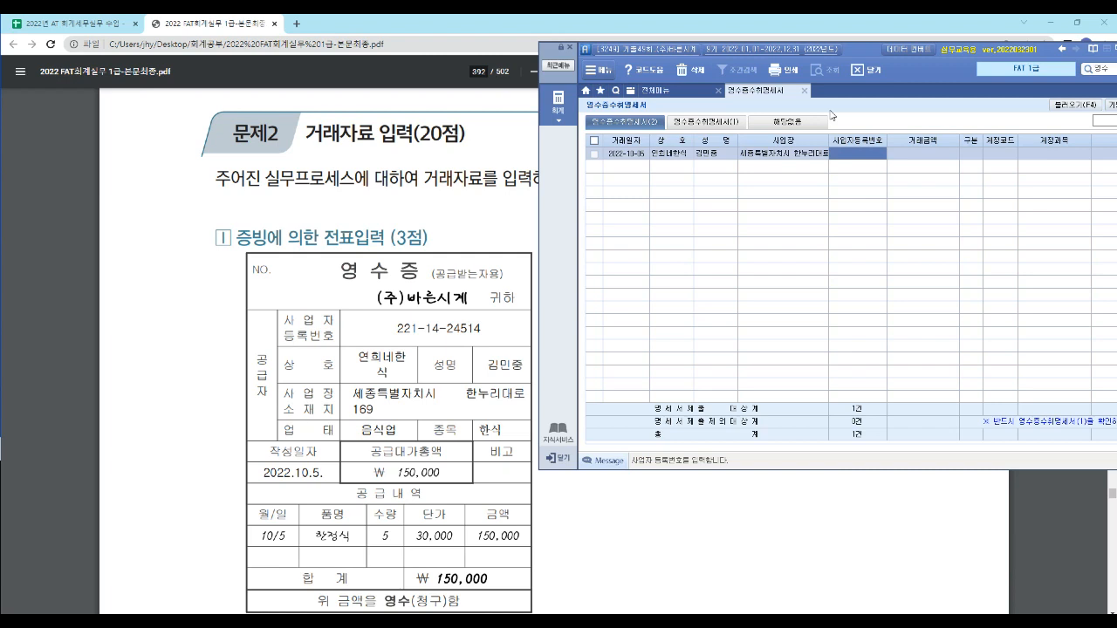
text(22)
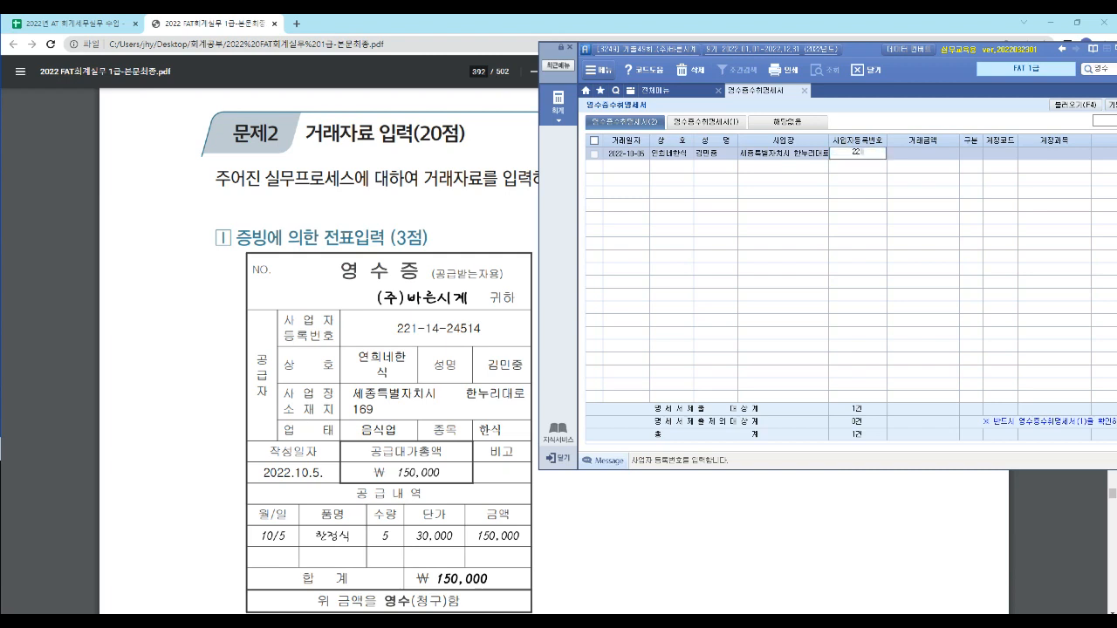
text(1-14-)
text(24514)
key(Return)
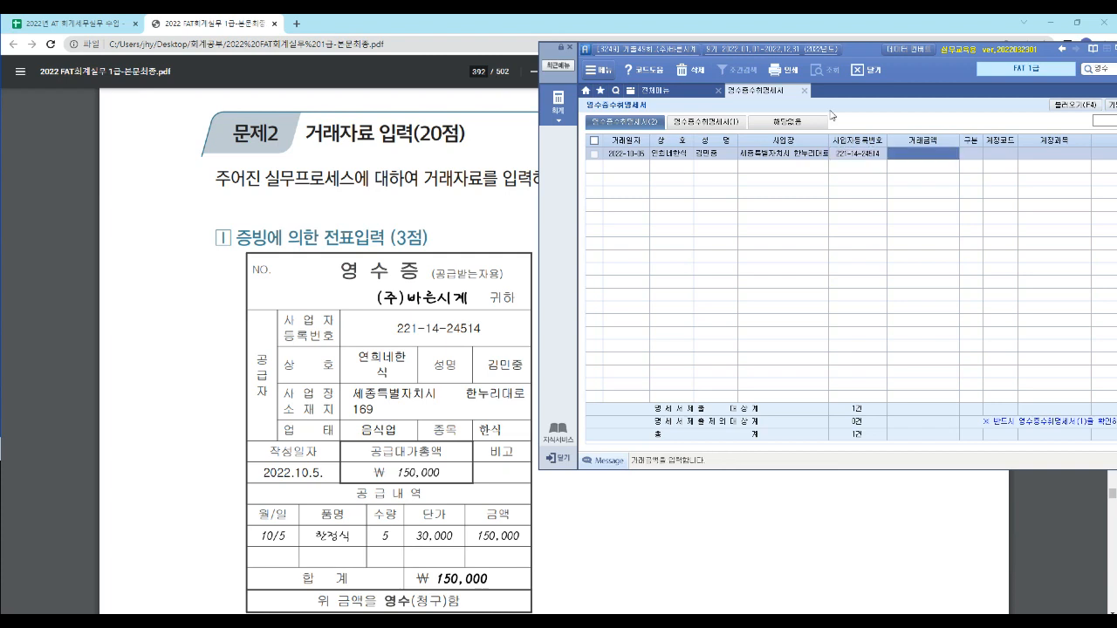
- Set the transaction amount (거래금액) to 150,000 and leave the classification (구분) blank
text(1500000)
key(Return)
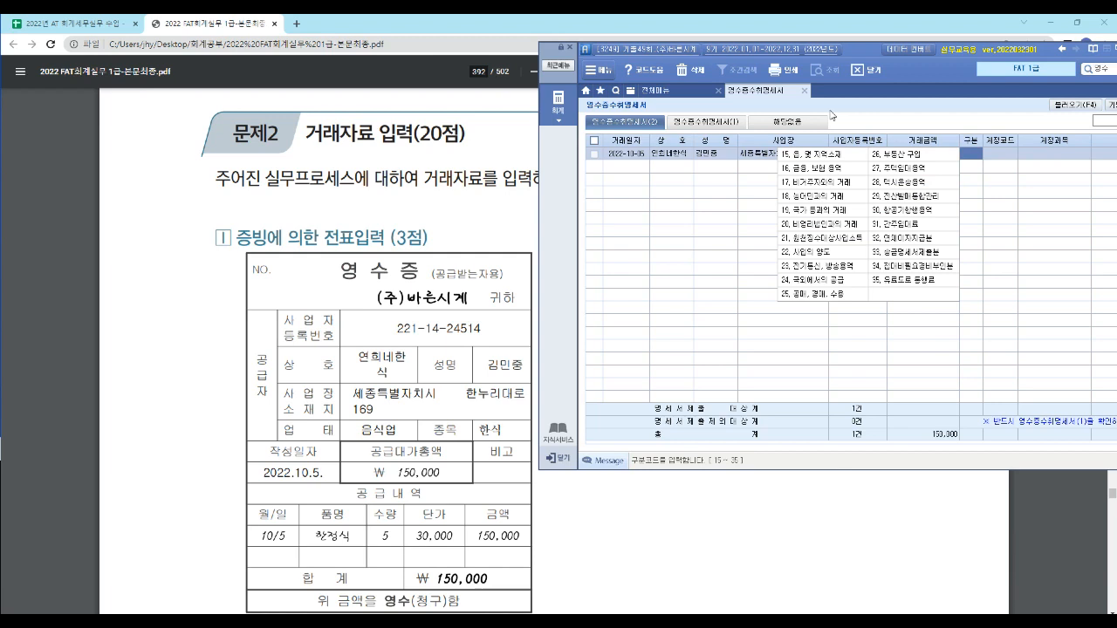
key(Return)
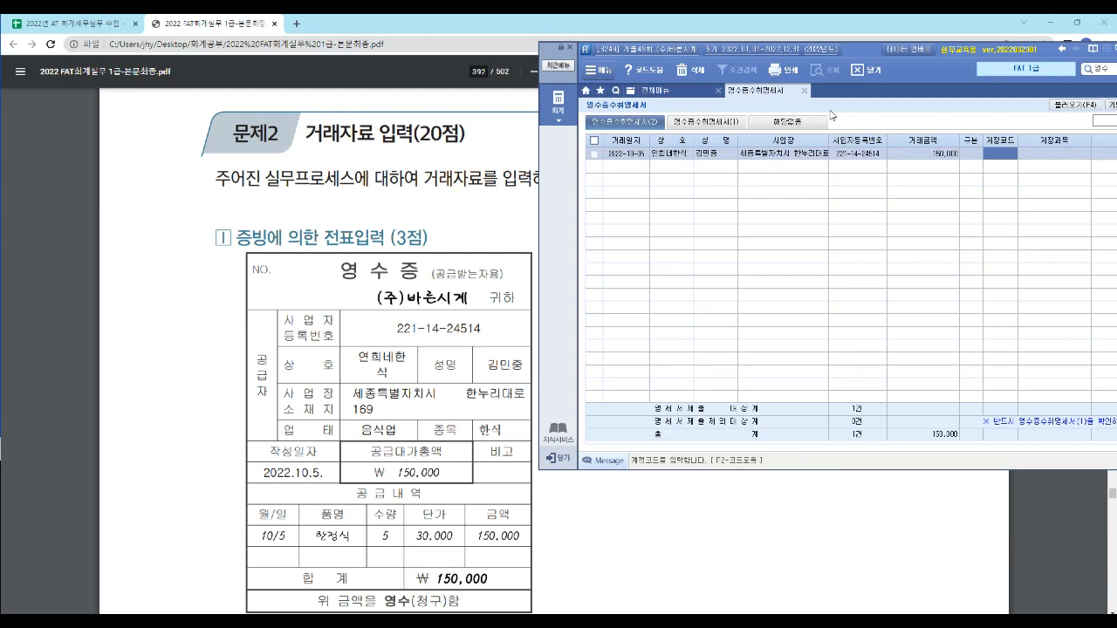
- Search the account codes for 여비, assign 여비교통비 (812) to the line and continue to its description field (적요)
key(F2)
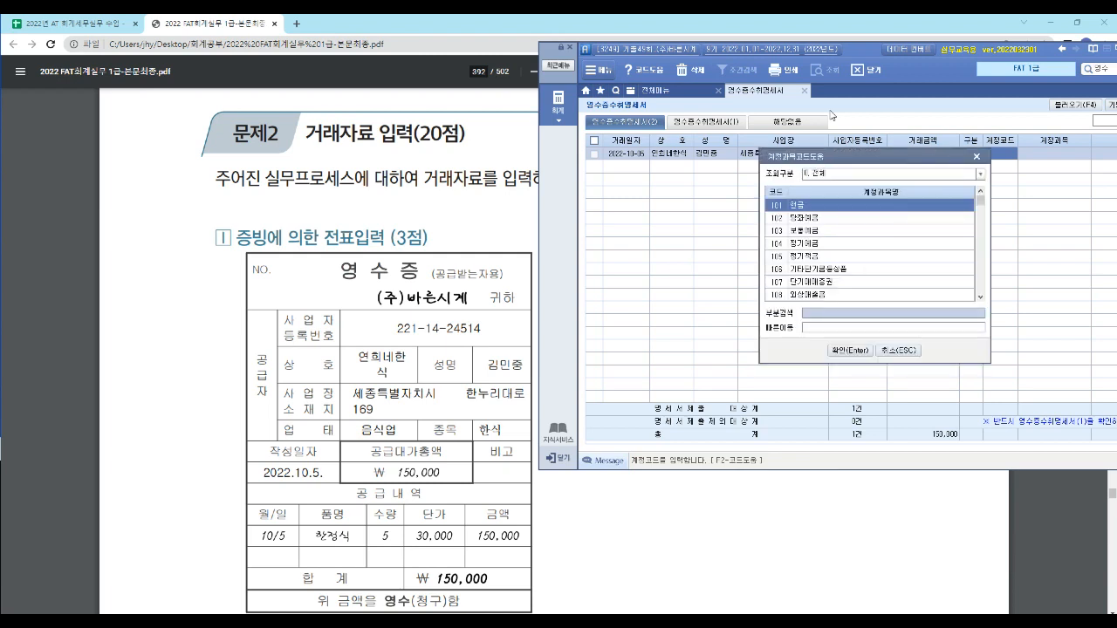
text(여비)
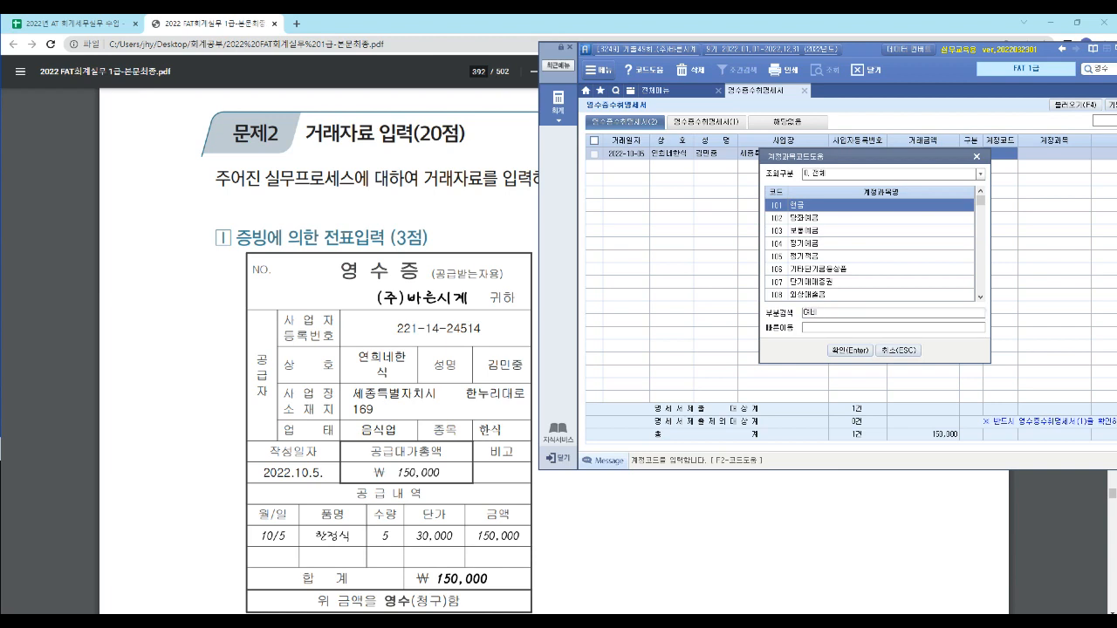
key(Return)
key(Down)
key(Down)
key(Down)
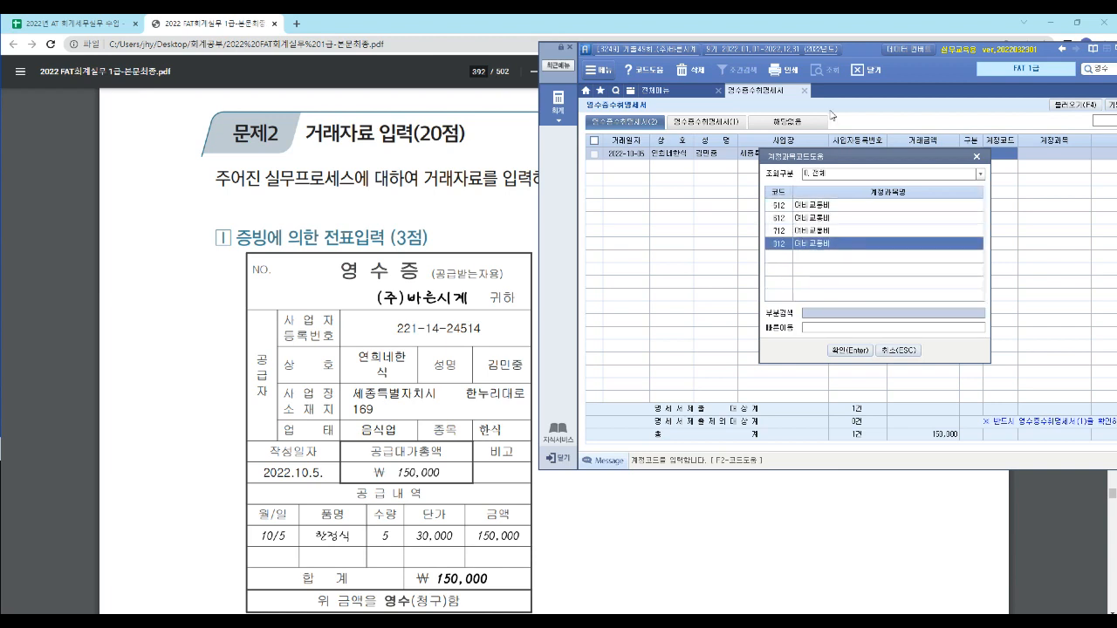
key(Return)
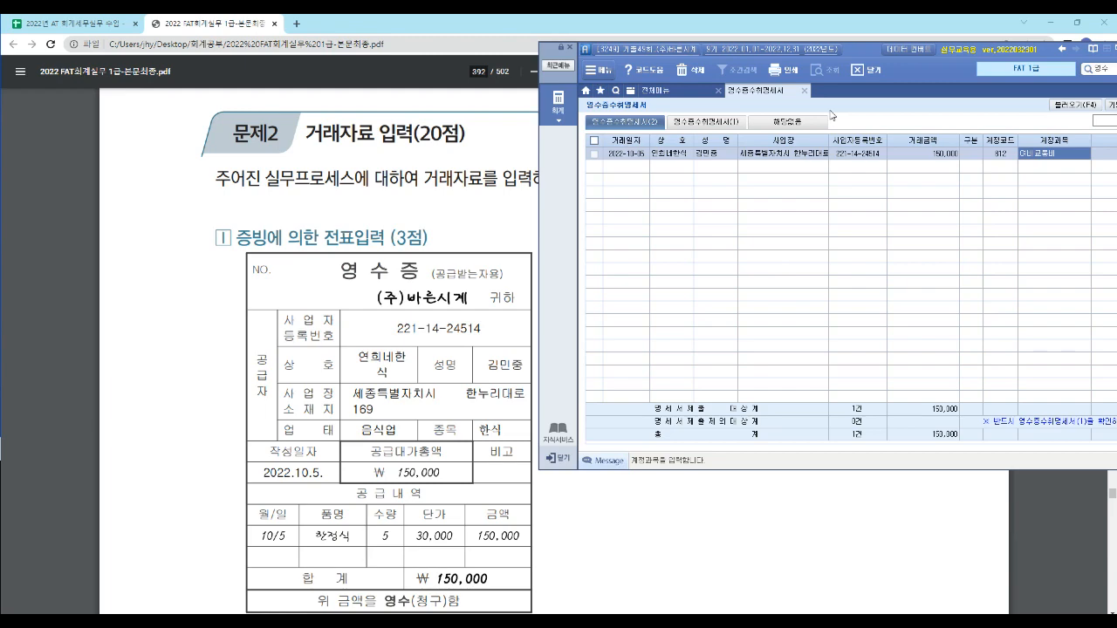
drag(863, 50, 793, 39)
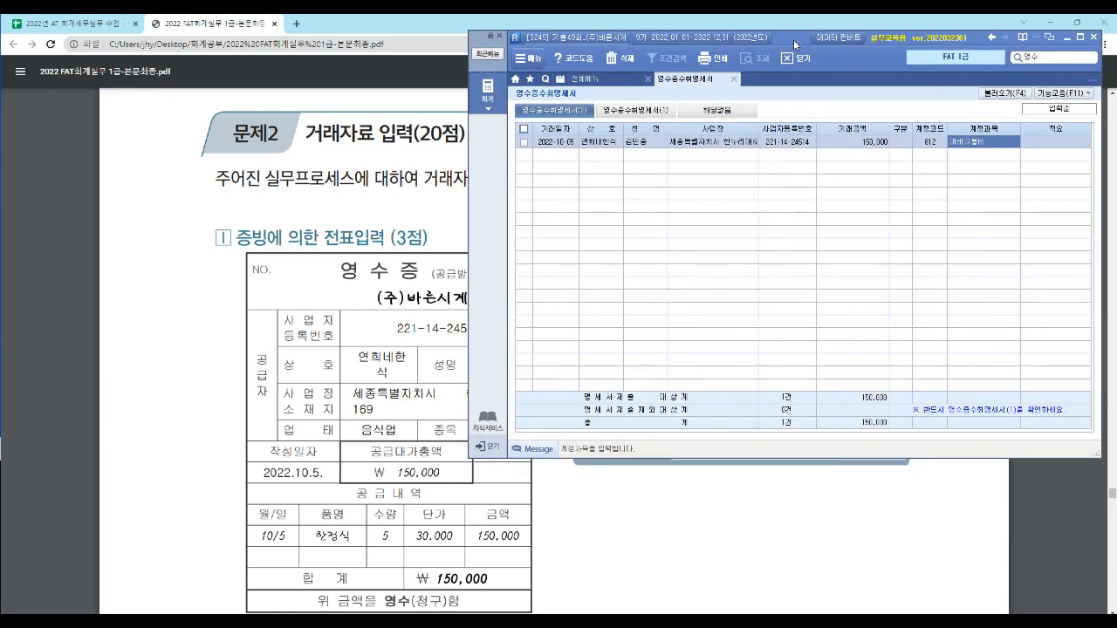
key(Return)
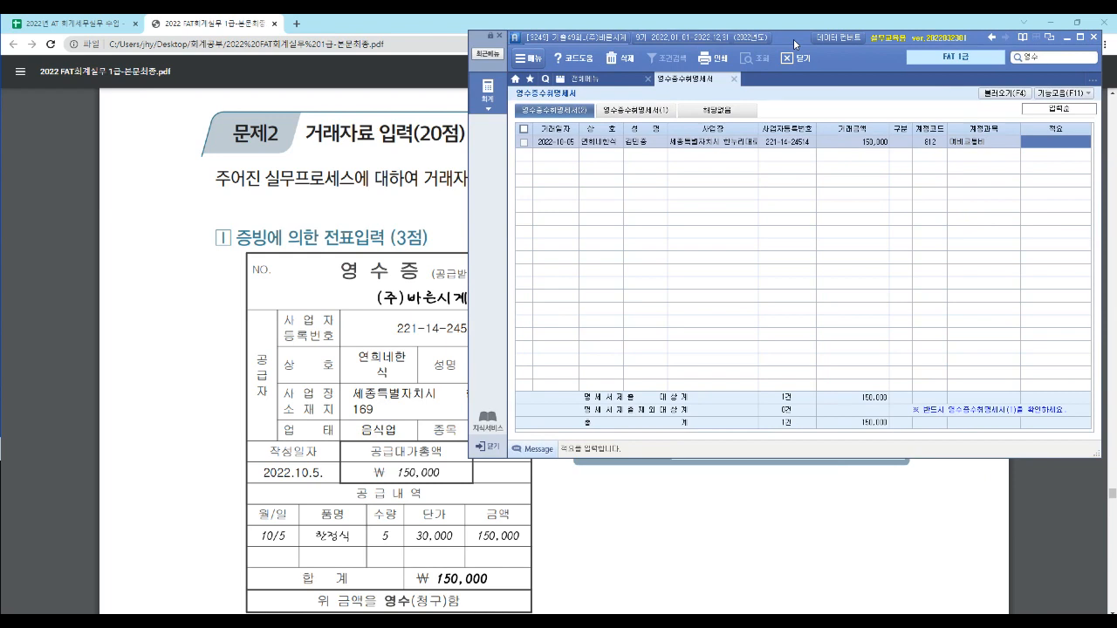
- Leave the description (적요) of the 10/5 receipt line blank and complete the line in 영수증수취명세서(2)
key(Return)
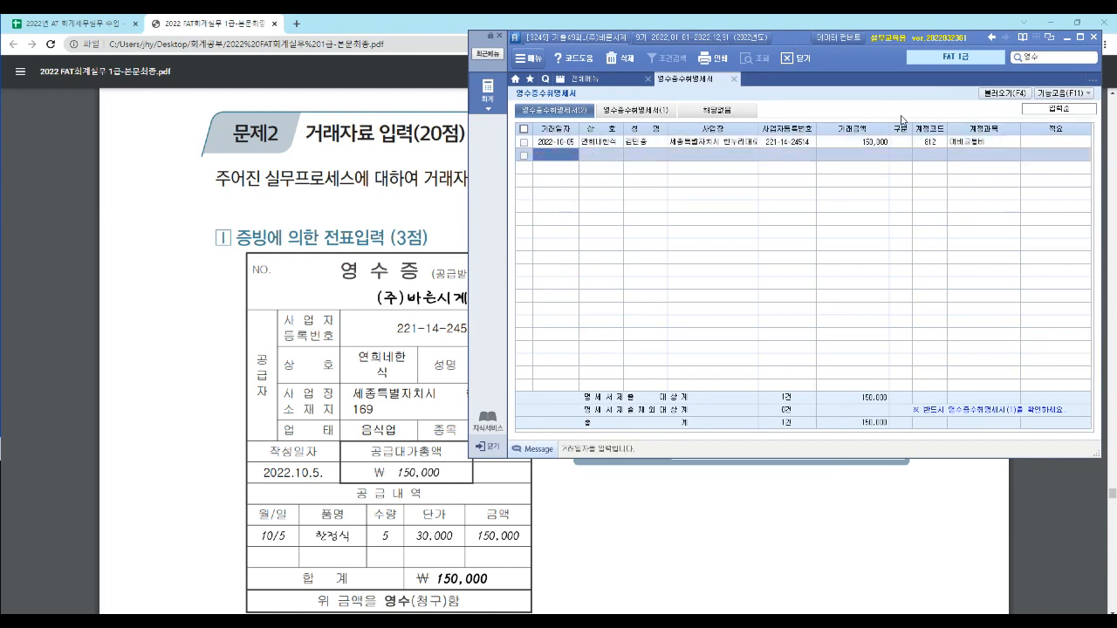
click(840, 144)
click(838, 156)
click(1036, 146)
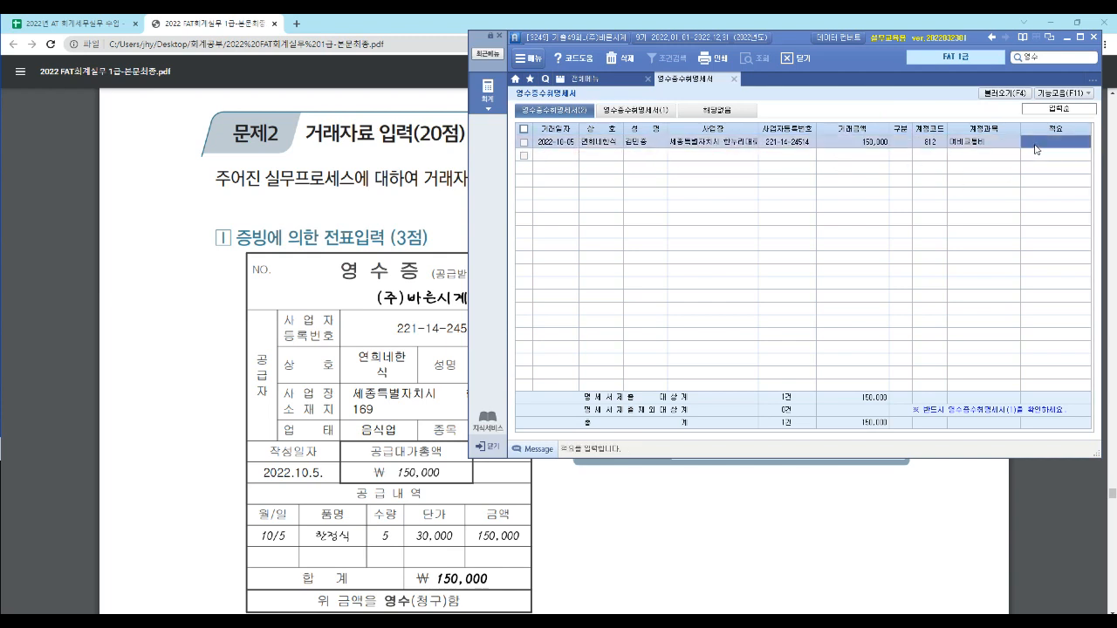
key(Return)
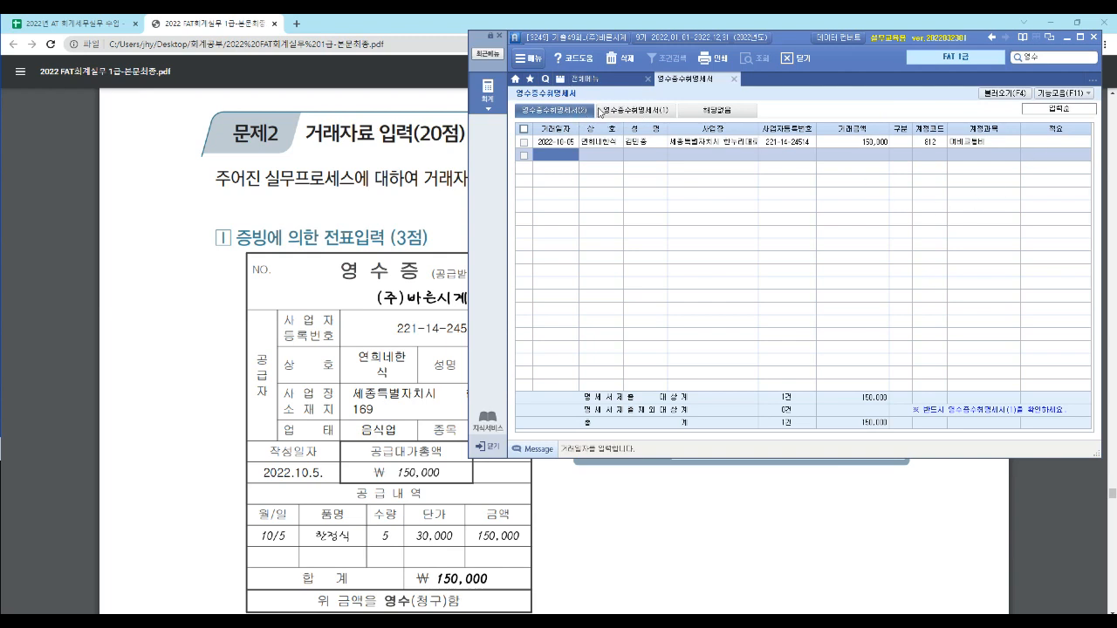
- Generate 영수증수취명세서(1) from the receipt line and close the form, saving its contents
click(633, 113)
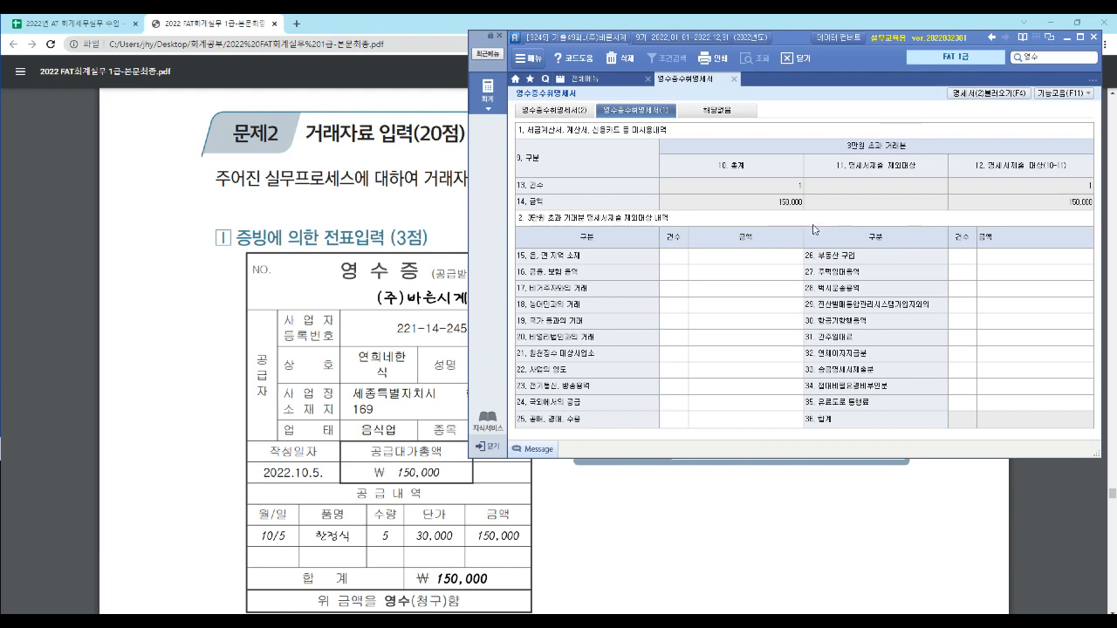
key(Escape)
drag(581, 277, 834, 200)
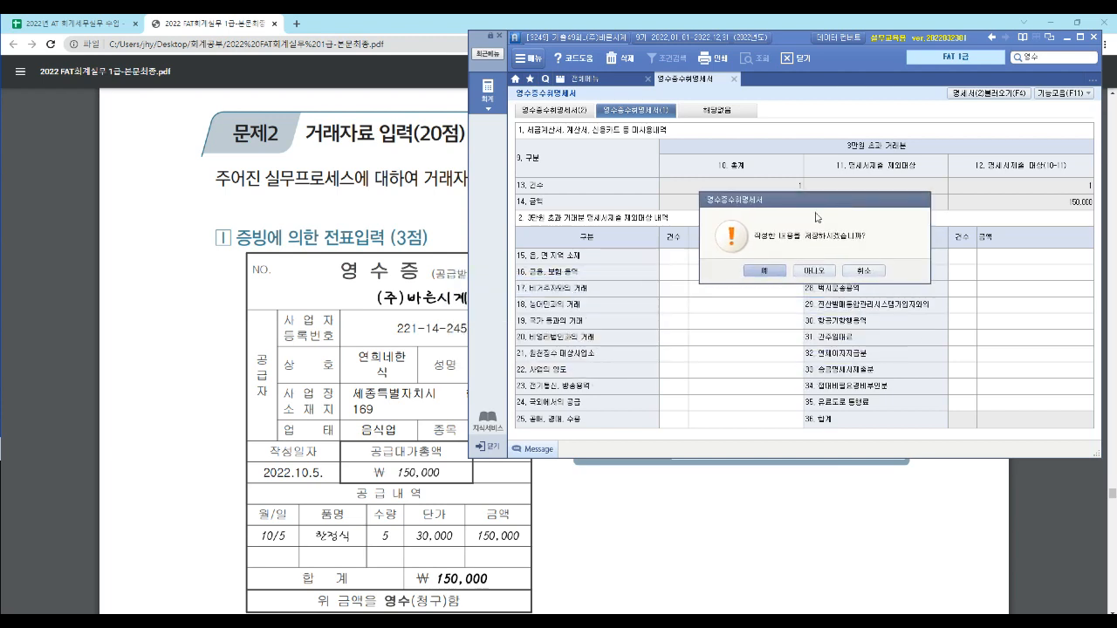
click(776, 271)
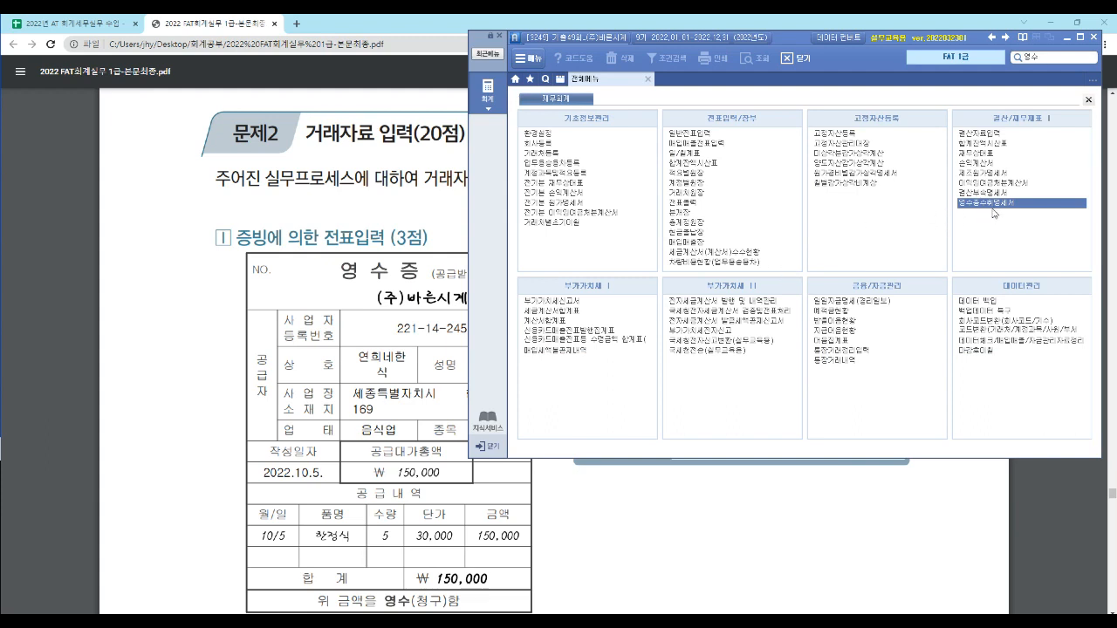
- Switch to the exam PDF and read the bank statement of task 2 for its date, counterparty and deposited amount
click(195, 363)
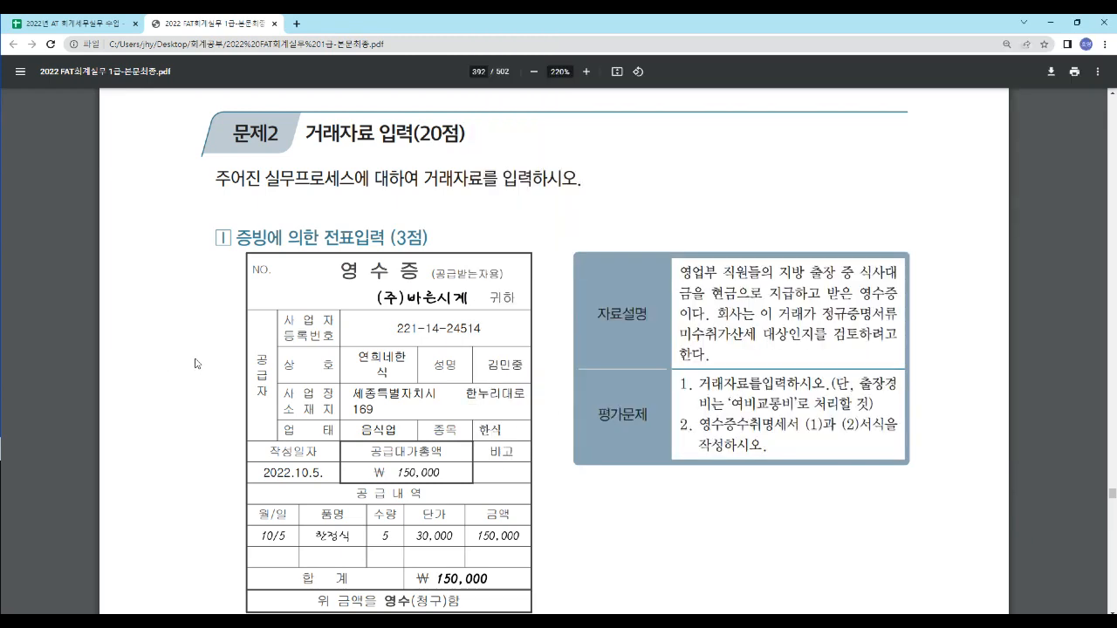
scroll(288, 320, down, 4)
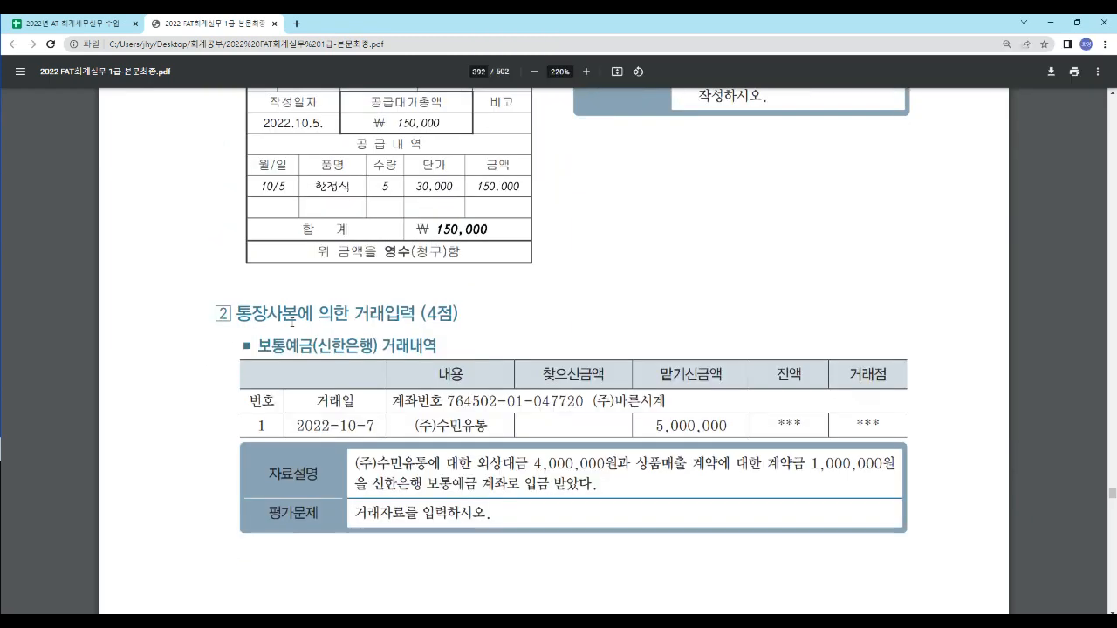
scroll(291, 321, down, 1)
scroll(245, 210, down, 1)
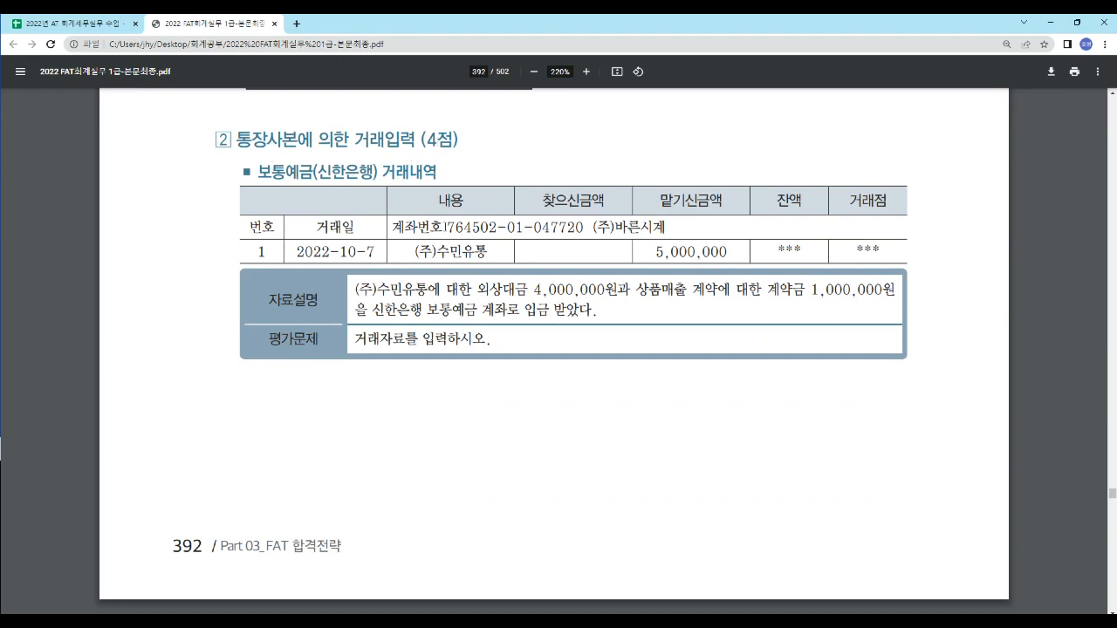
drag(342, 252, 377, 250)
drag(656, 253, 738, 259)
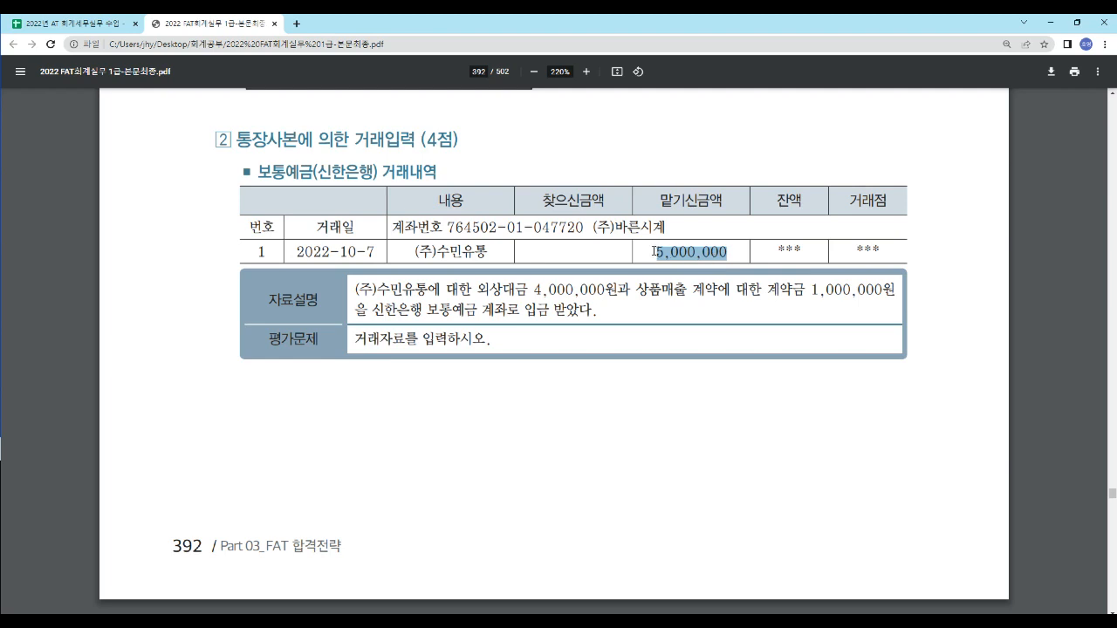
drag(416, 253, 490, 258)
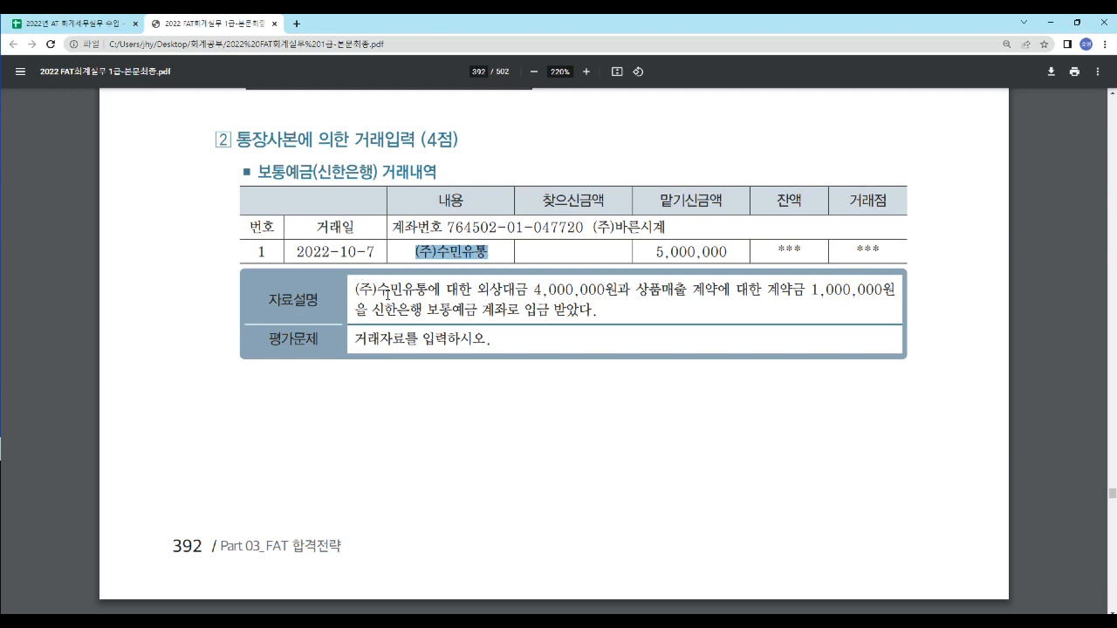
- Study the 자료설명 of task 2 to identify the receivable, contract deposit and bank account parts of the transaction
drag(476, 290, 882, 304)
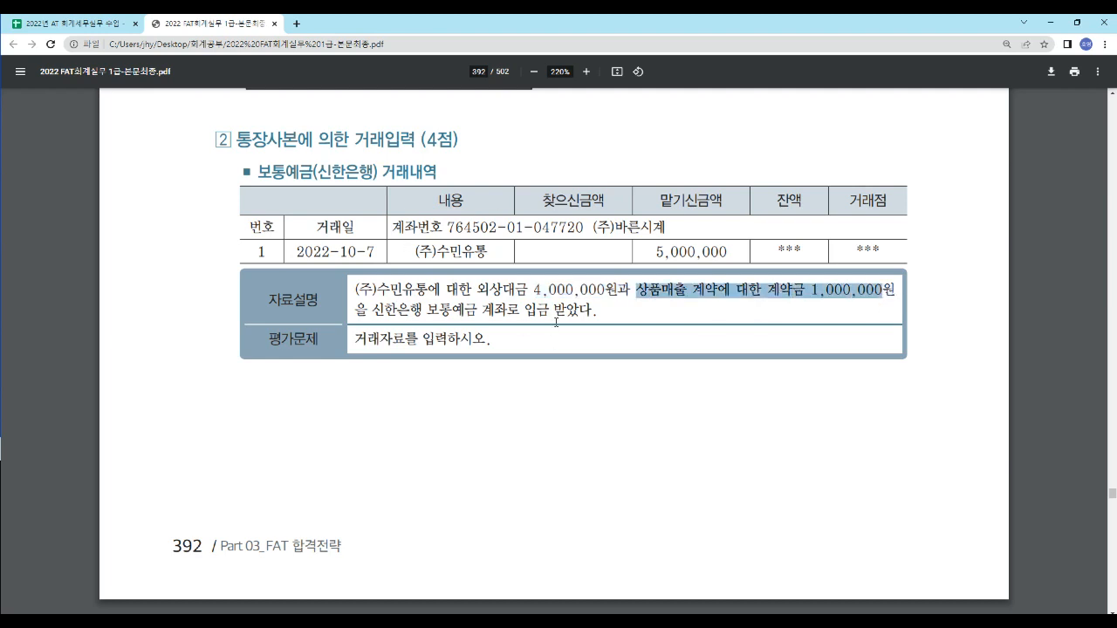
click(596, 312)
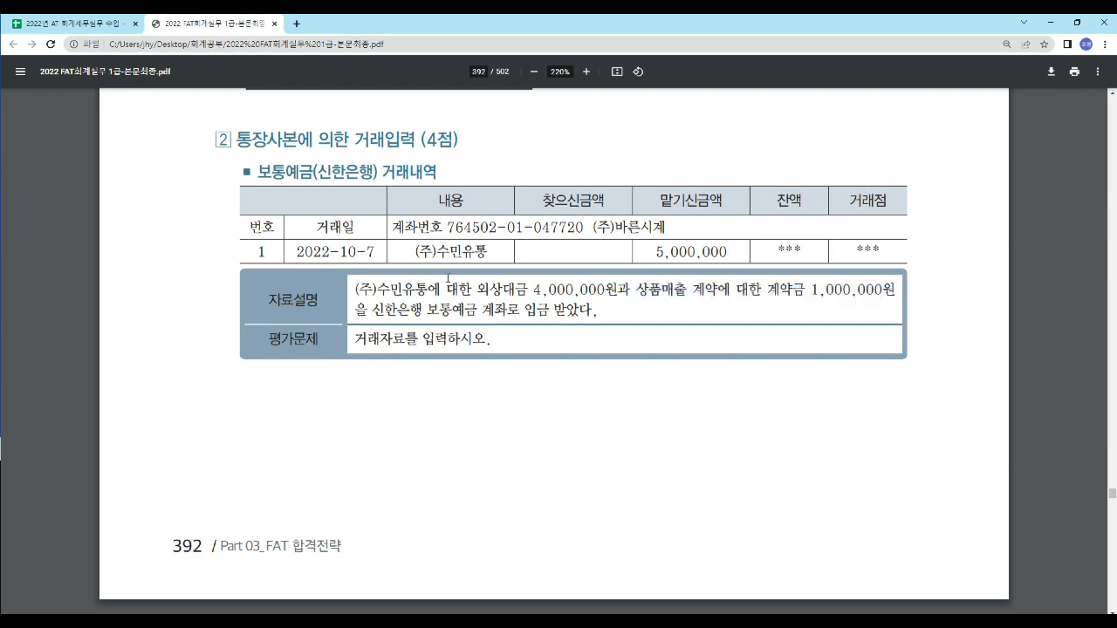
drag(459, 290, 515, 297)
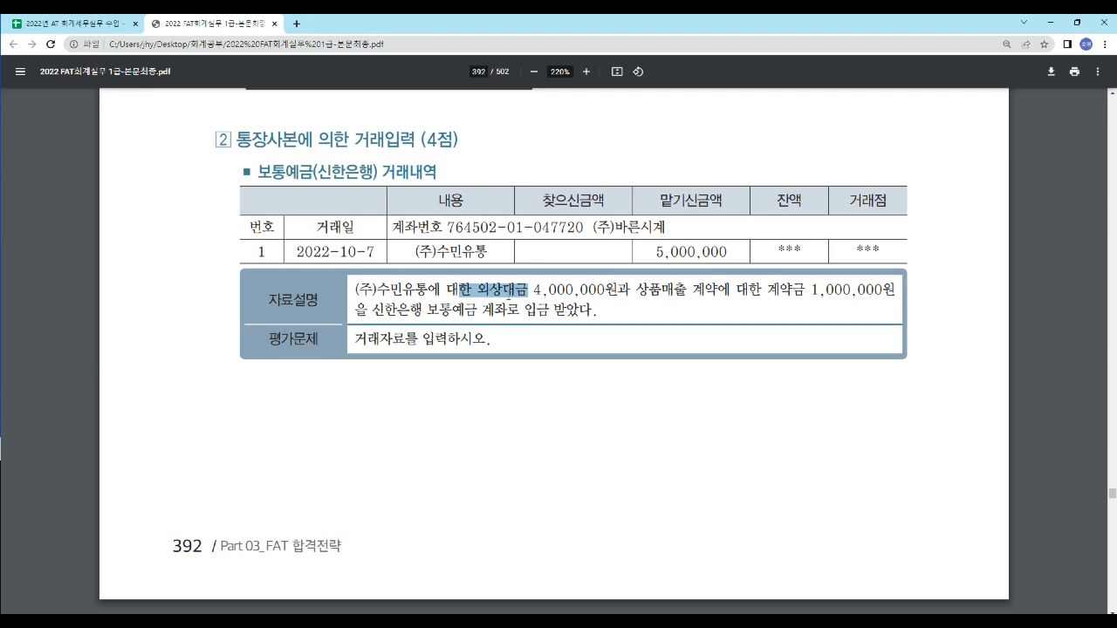
drag(594, 317, 602, 317)
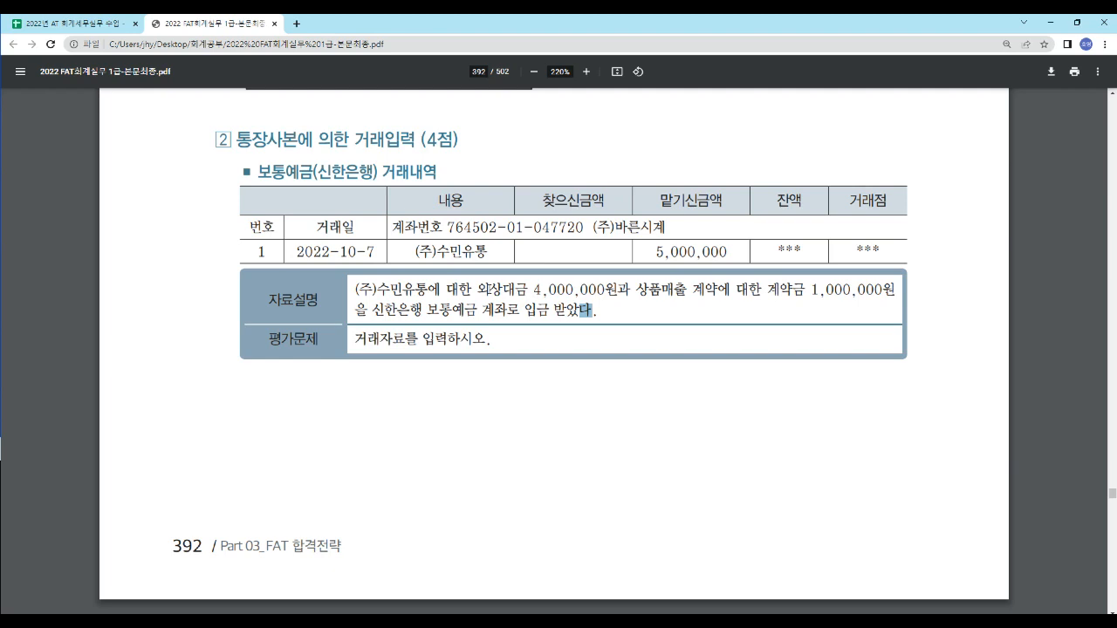
drag(477, 290, 618, 289)
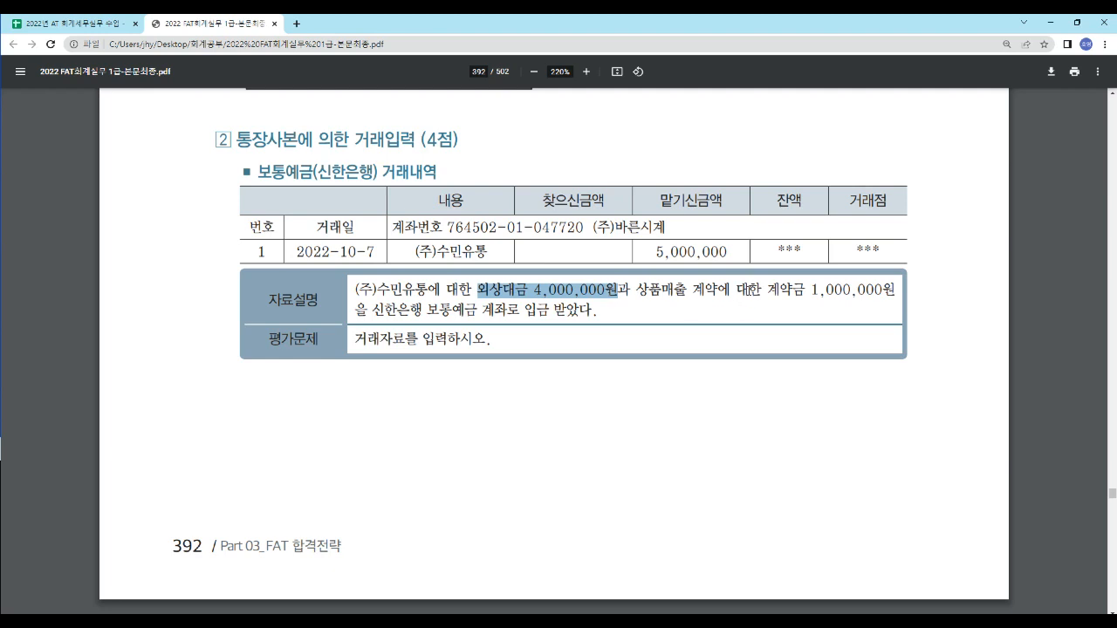
drag(696, 291, 886, 314)
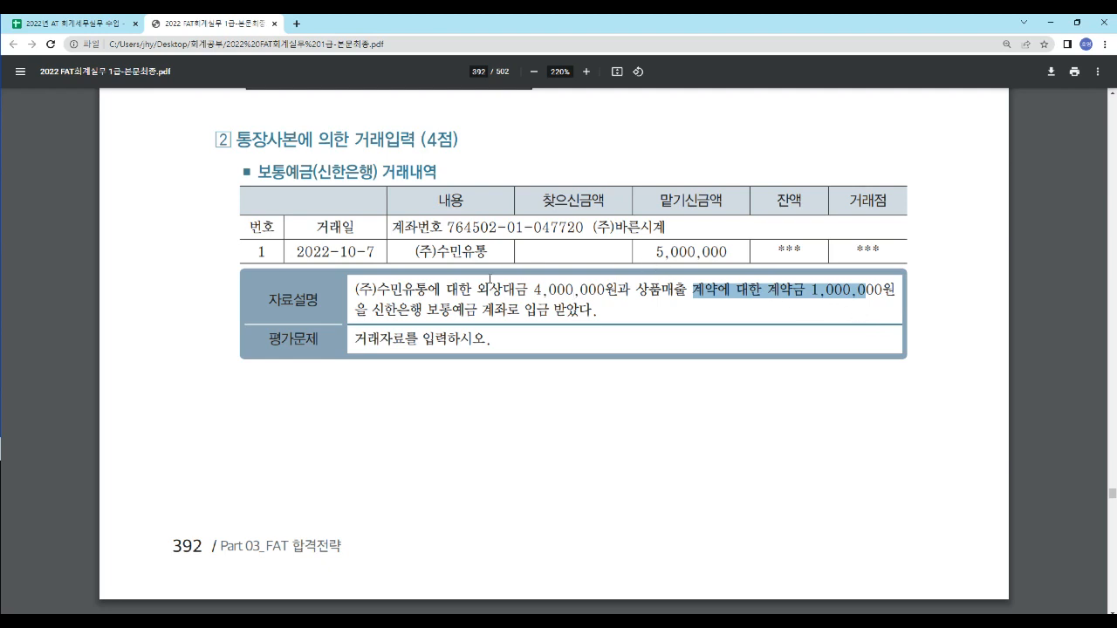
drag(477, 291, 603, 298)
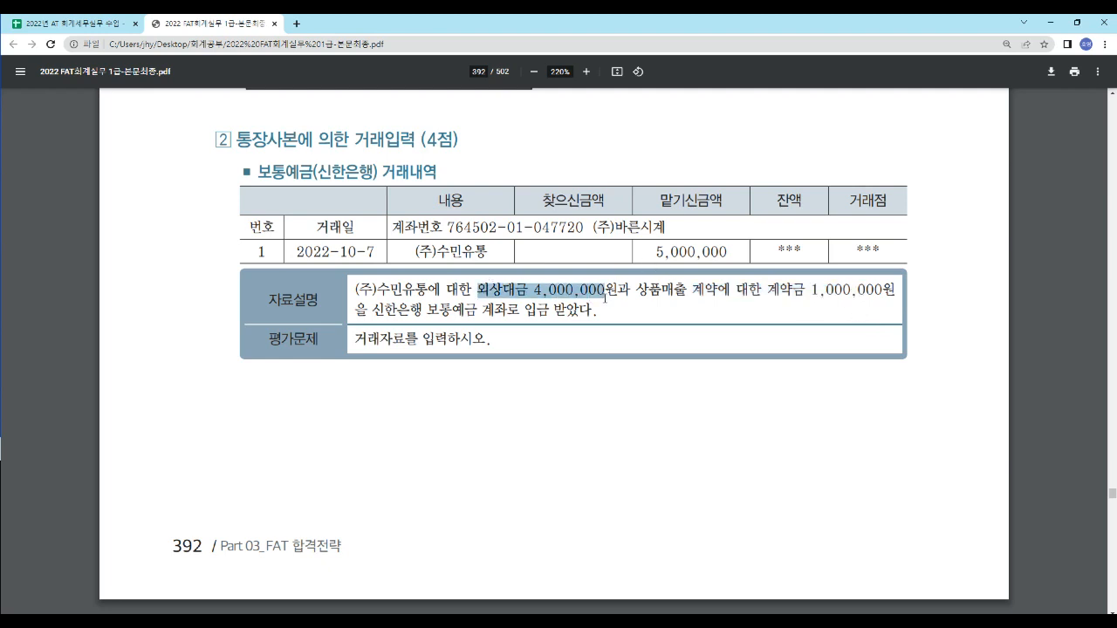
drag(769, 290, 893, 301)
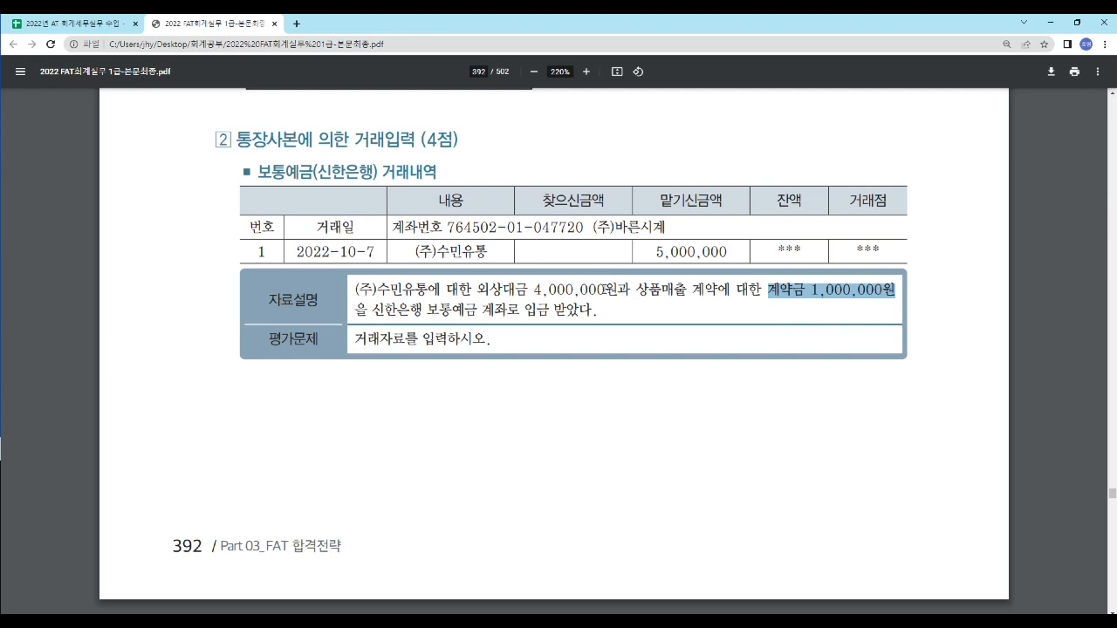
drag(425, 312, 521, 312)
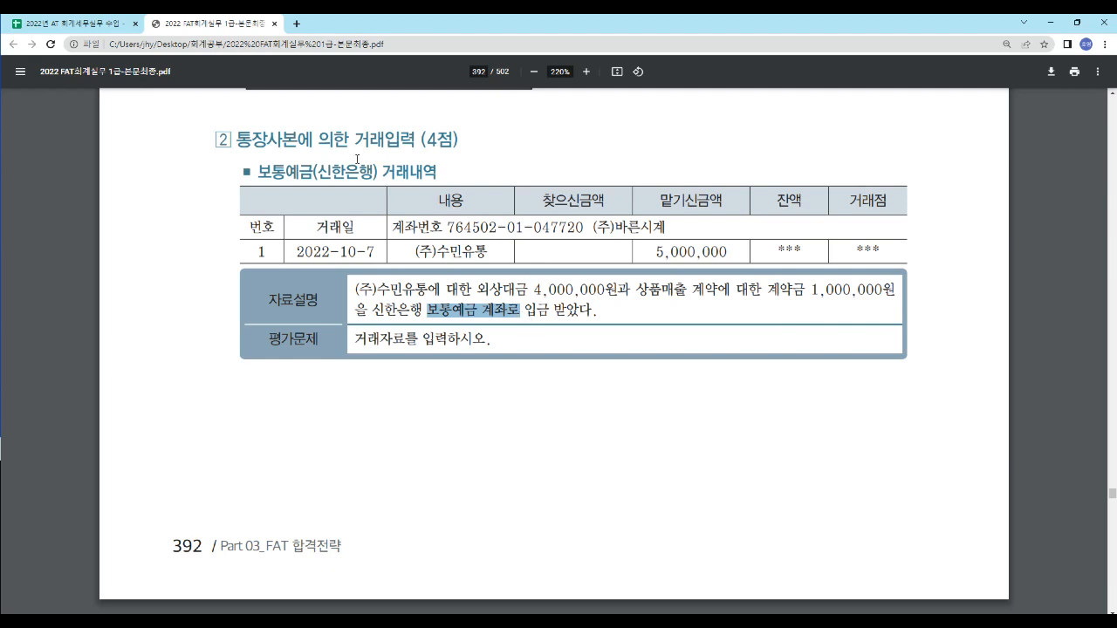
- Switch to the Google Sheets solution sheet and review the debit and credit accounts and amounts of the 10/7 entry
click(79, 23)
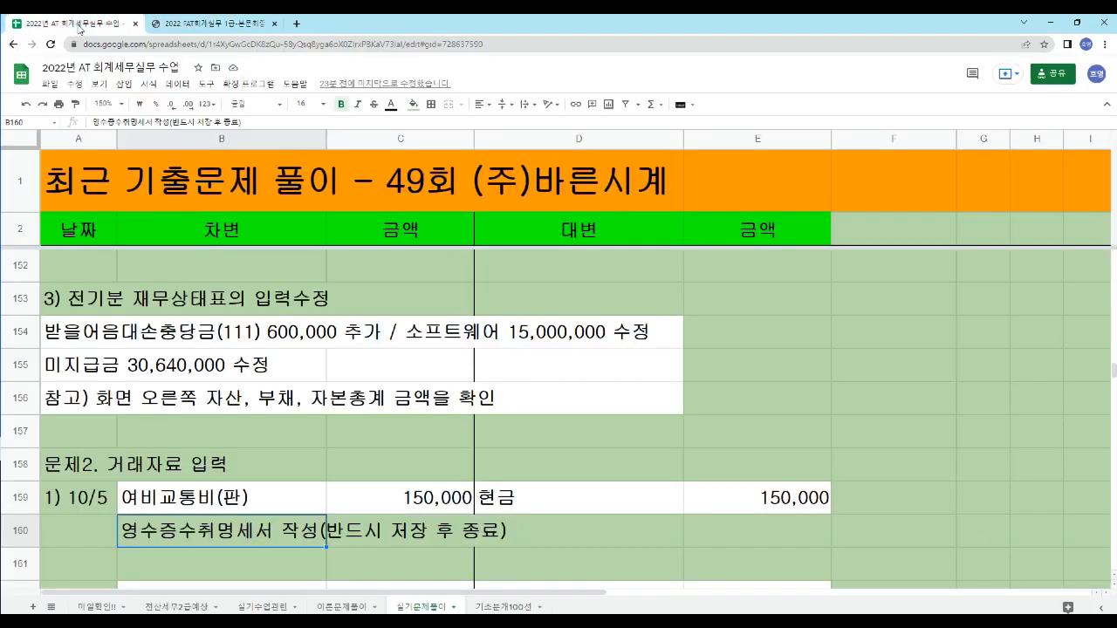
scroll(174, 332, down, 1)
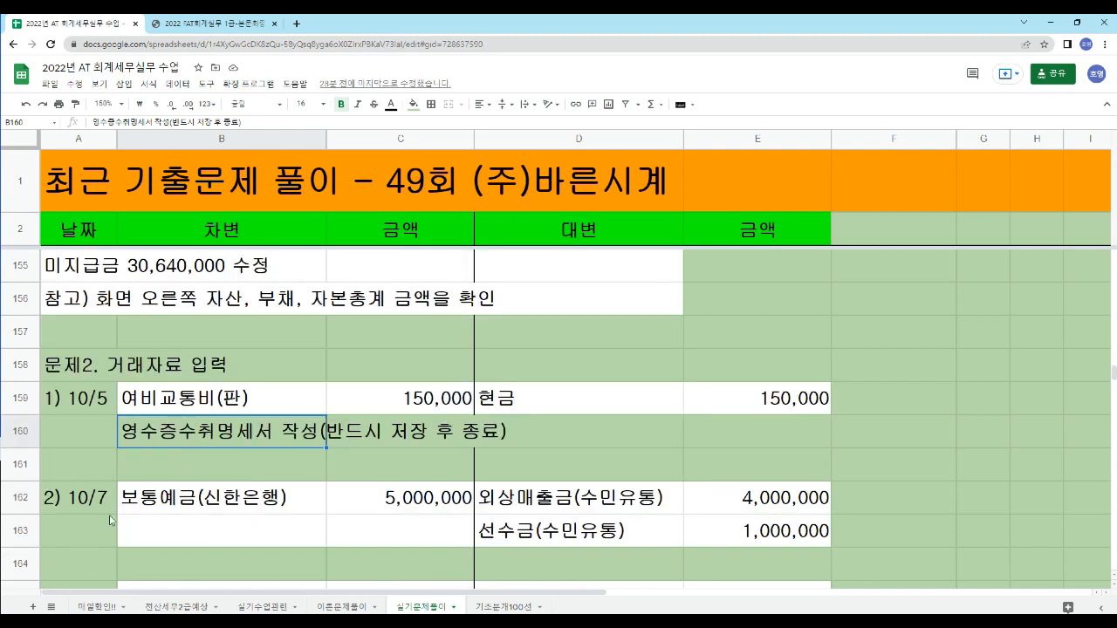
click(89, 502)
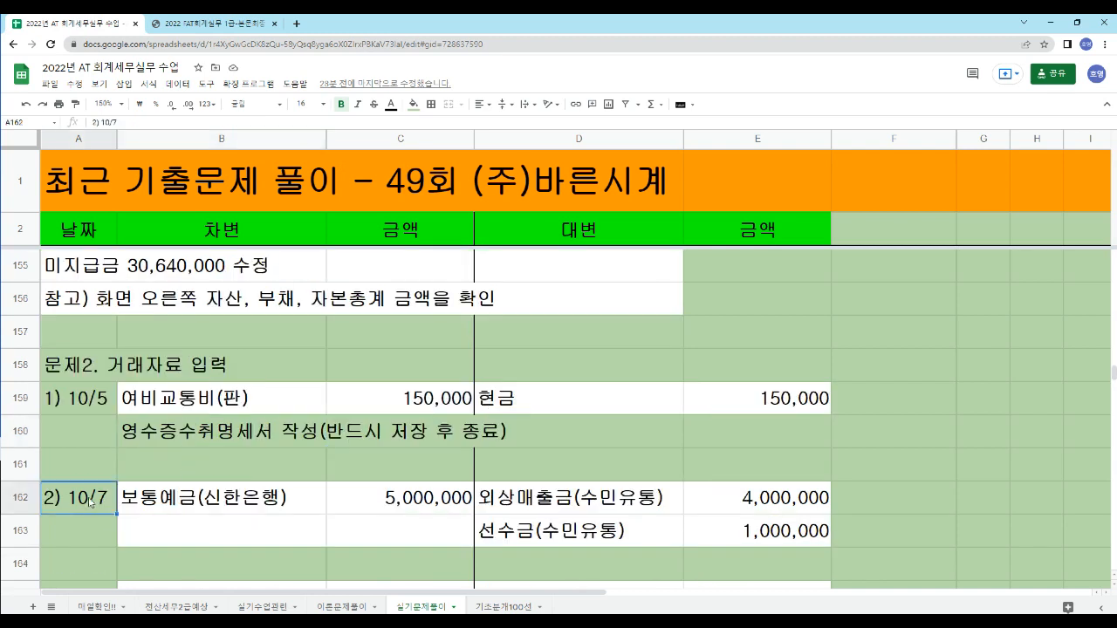
click(526, 509)
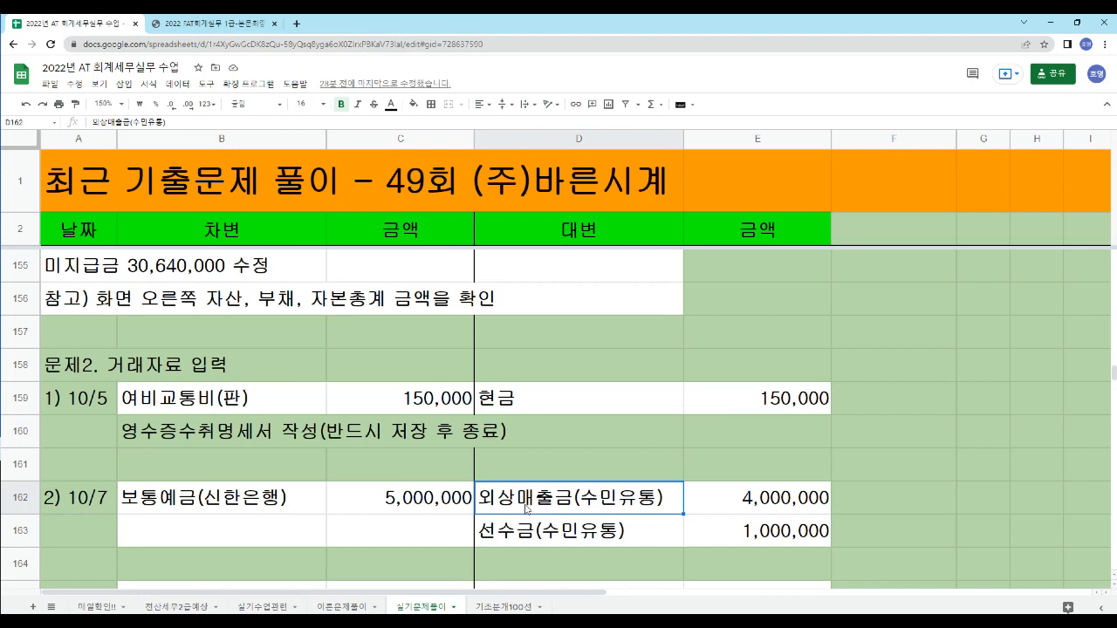
click(780, 504)
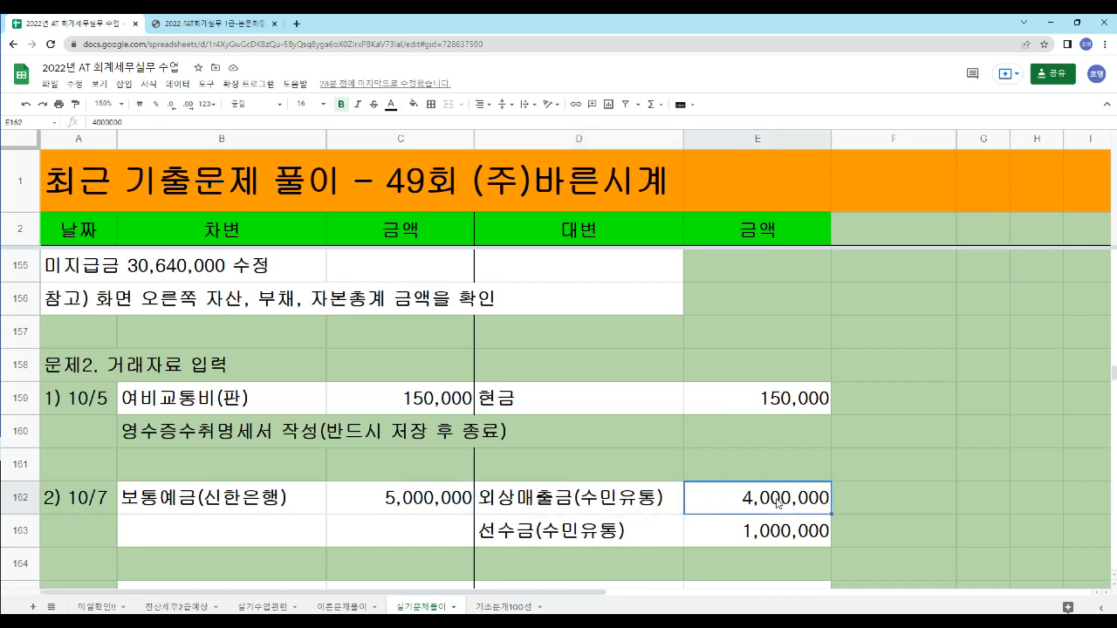
click(507, 540)
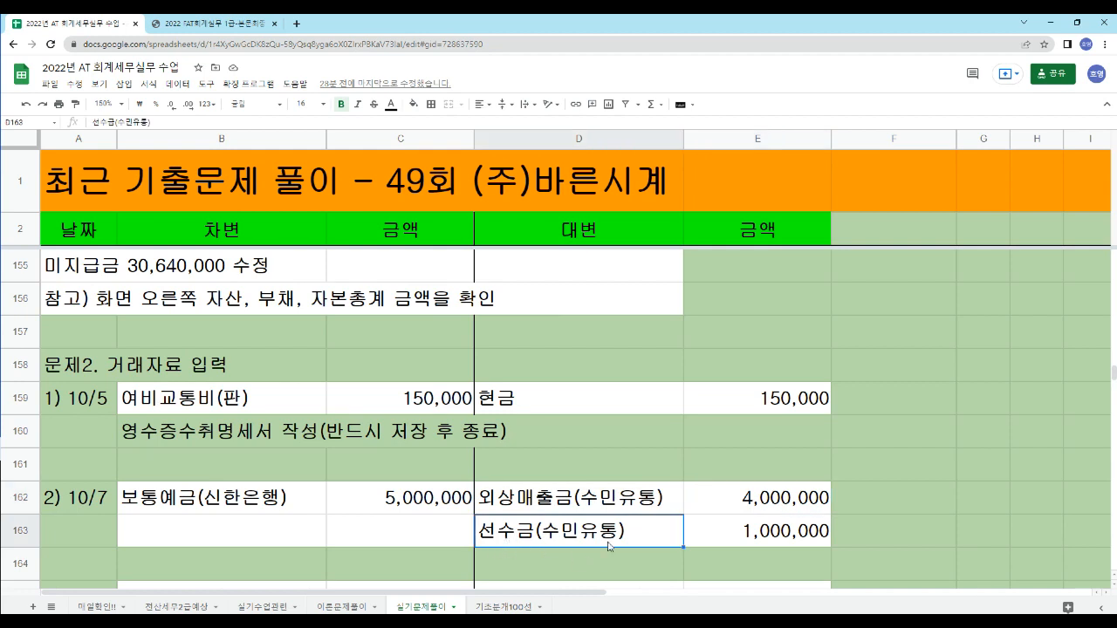
click(756, 536)
drag(602, 499, 760, 559)
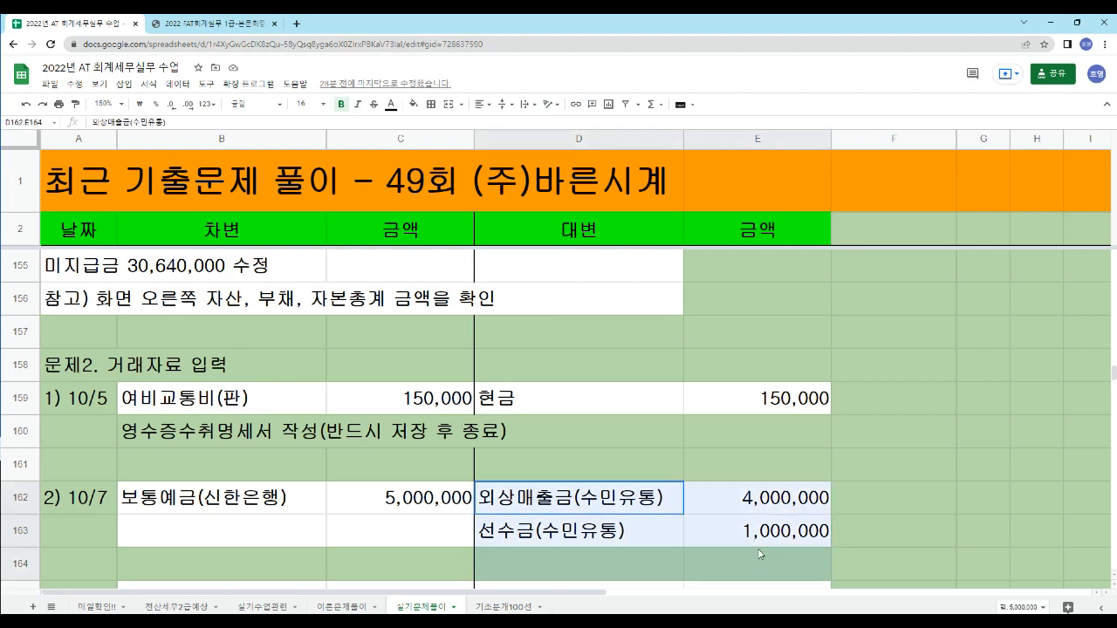
click(404, 506)
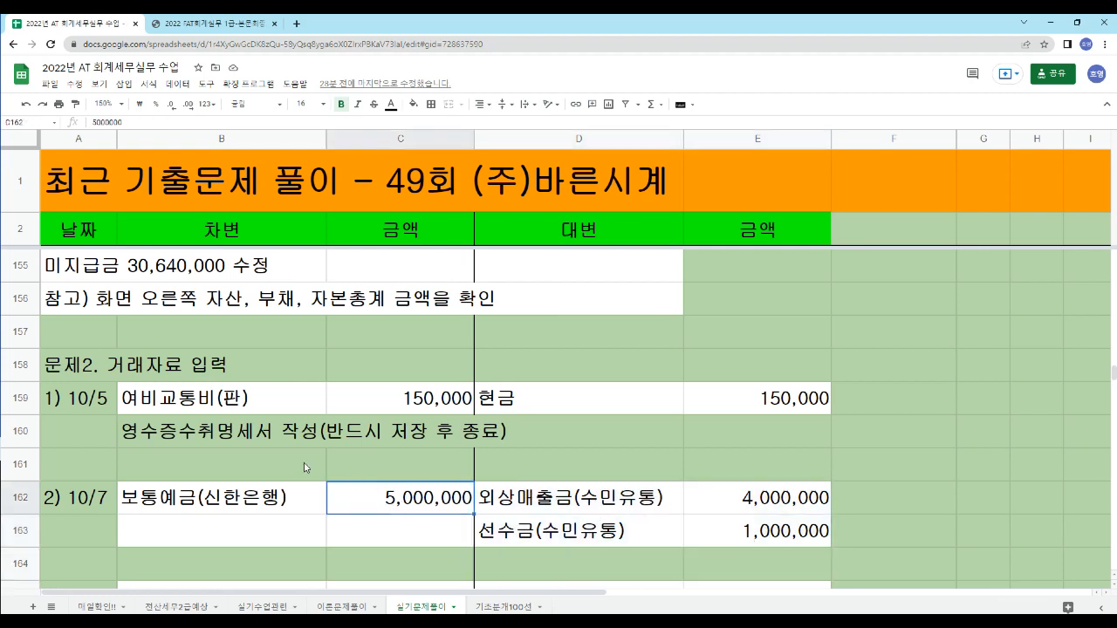
click(194, 499)
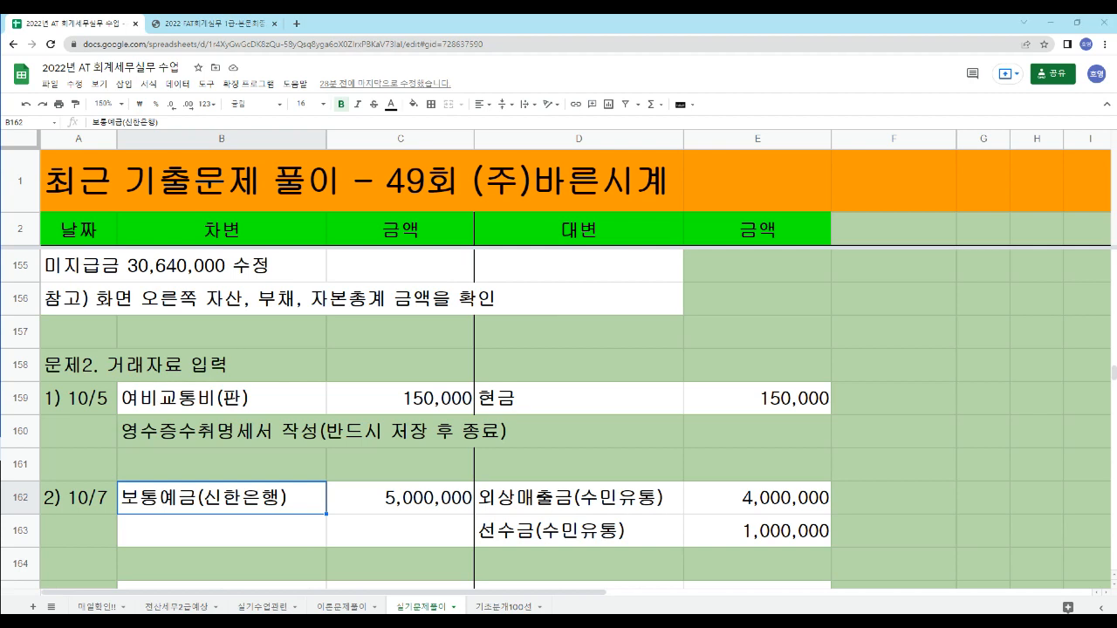
- Switch to the accounting program, open 일반전표입력 for October 7 and start a debit (차변) line
click(367, 622)
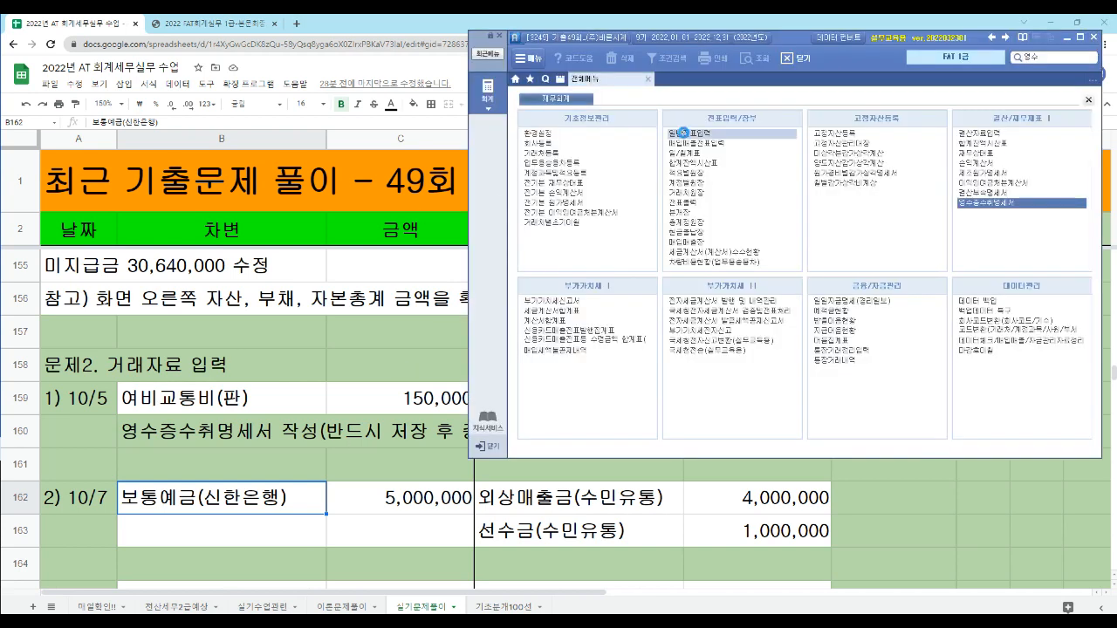
click(684, 133)
key(Return)
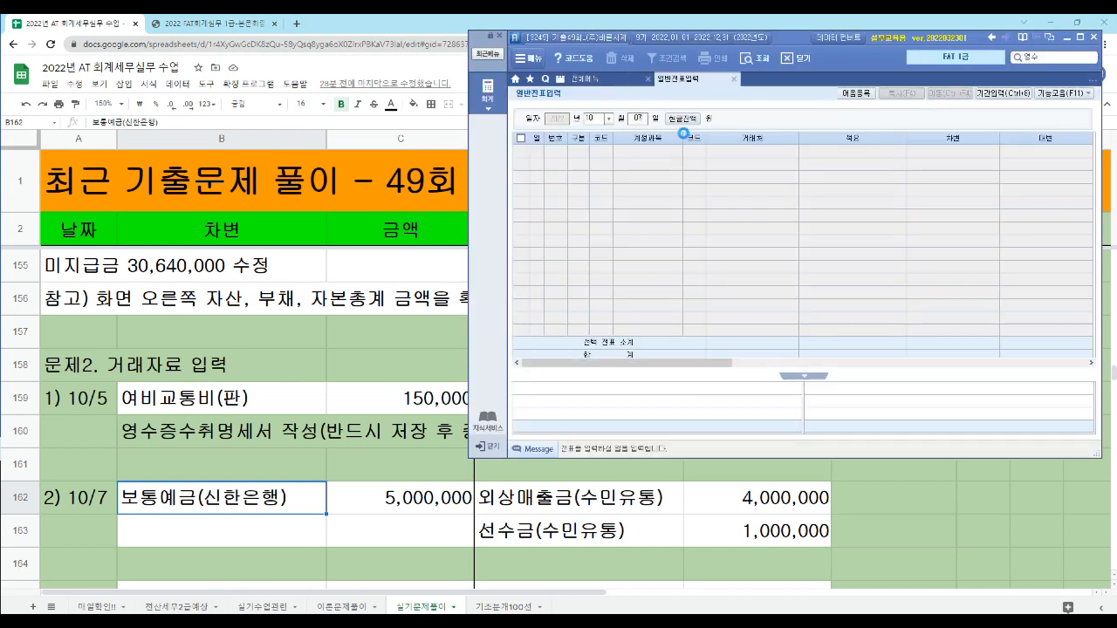
text(07)
key(Return)
text(3)
key(Return)
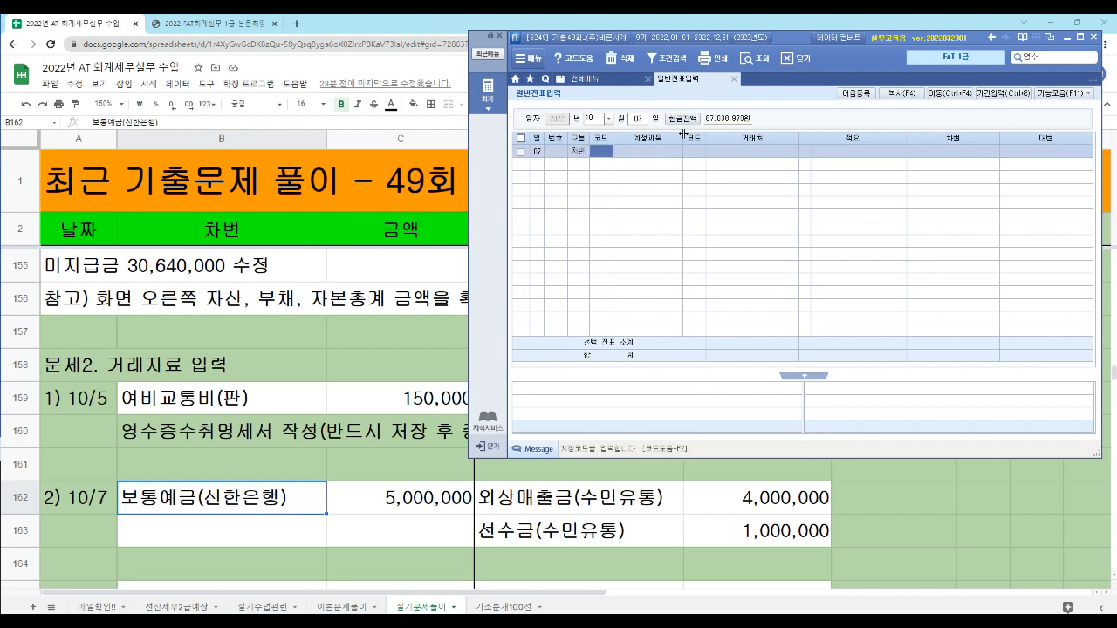
- Assign account 103 보통예금 to the debit line and continue to its customer code field (거래처 코드)
text(103)
key(Return)
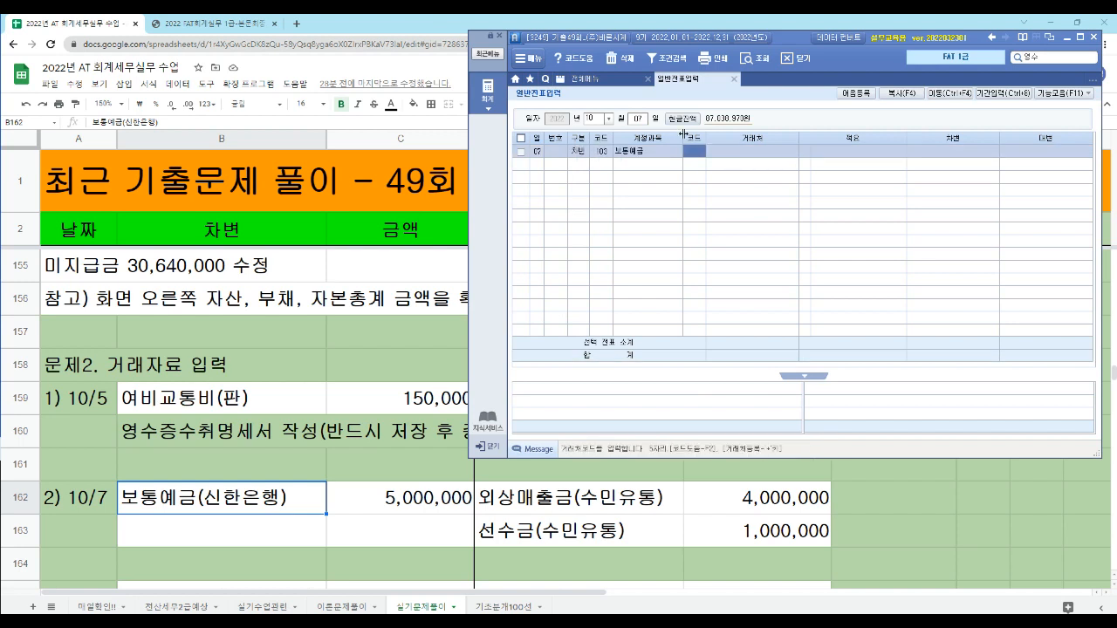
key(Left)
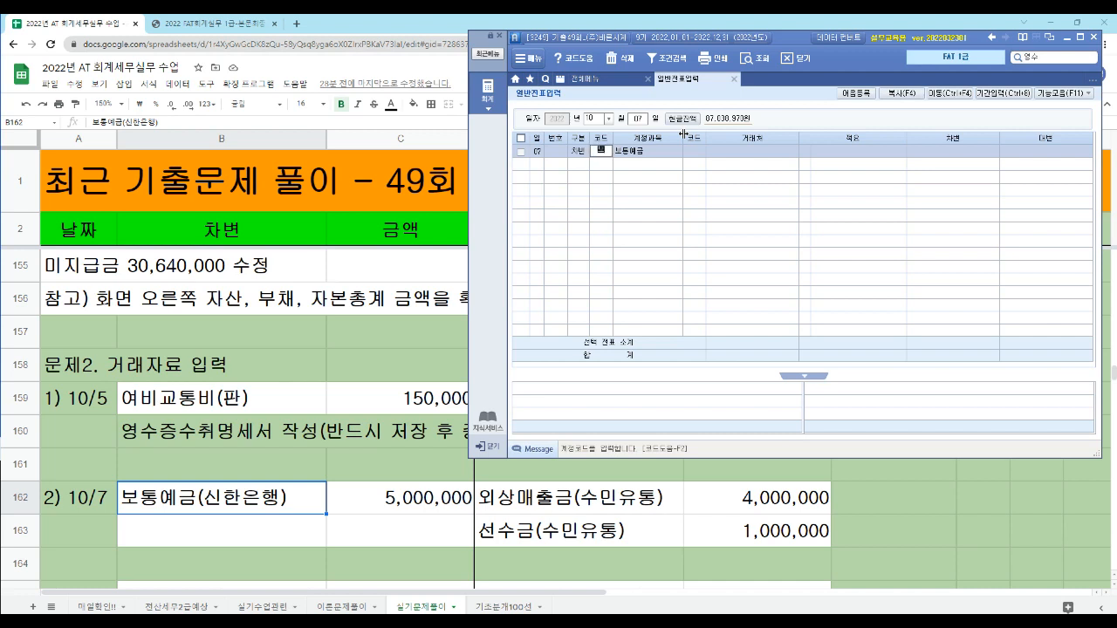
key(Return)
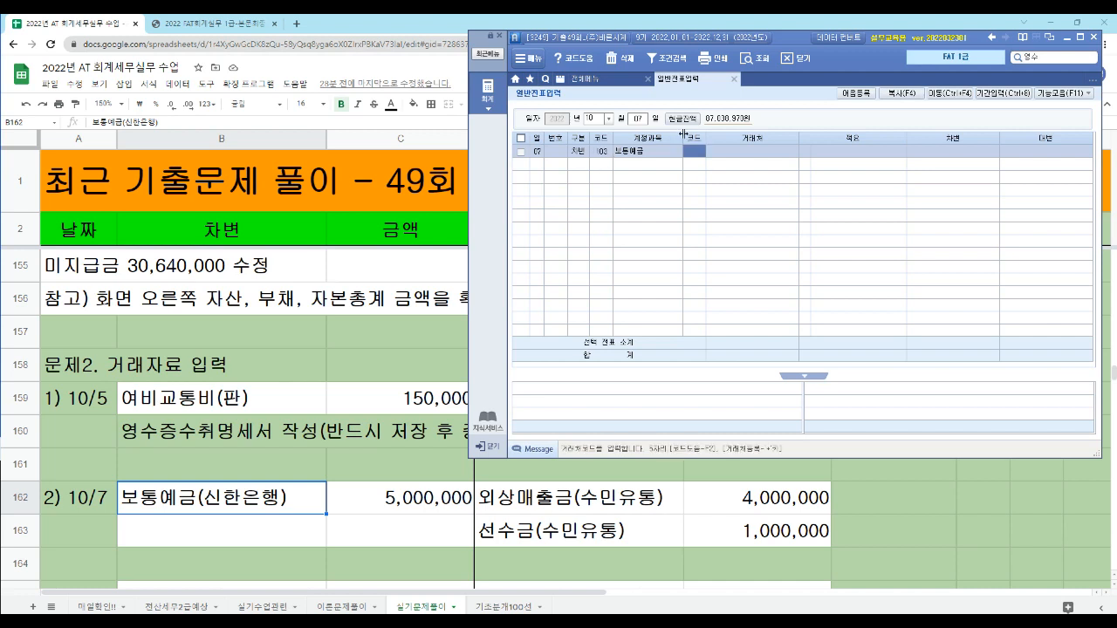
- Assign 신한은행(보통) as the debit line's 거래처 and enter a debit amount of 5,000,000
text(98005)
key(Return)
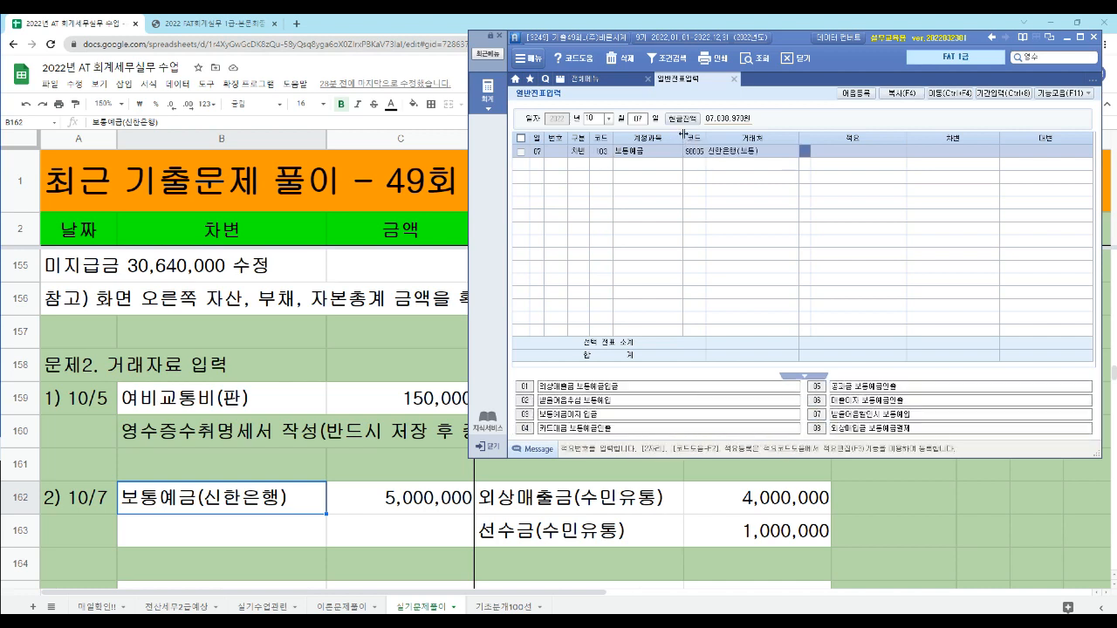
key(Return)
text(5000000)
key(Return)
- Add a credit (대변) line to account 108 외상매출금 for (주)수민유통 with an amount of 4,000,000
text(4)
key(Return)
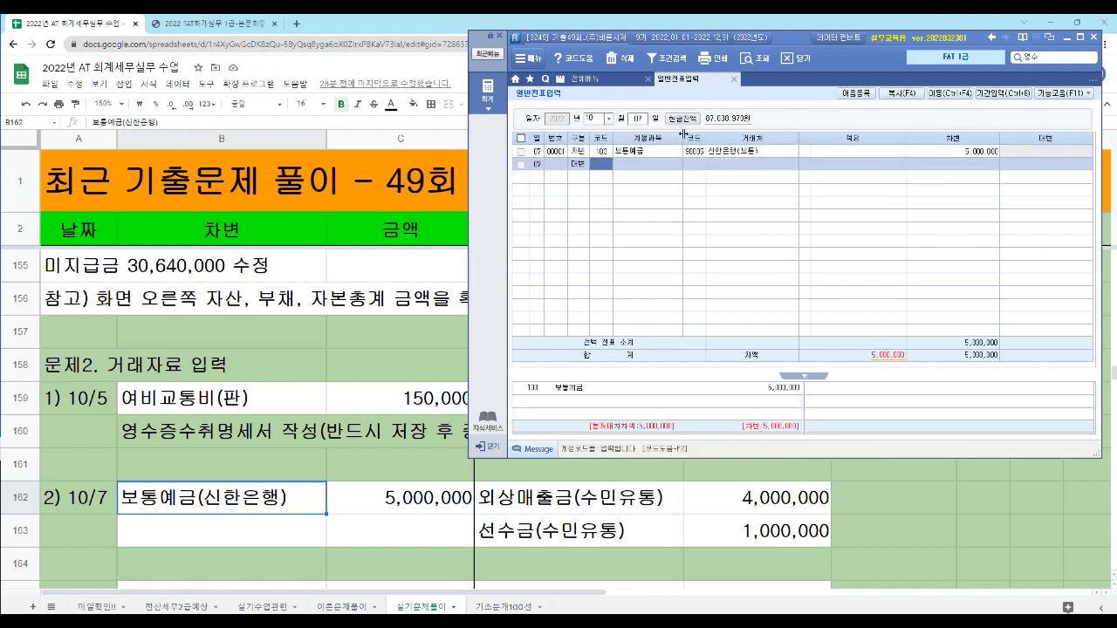
text(외상)
key(Return)
key(Return)
text(수민)
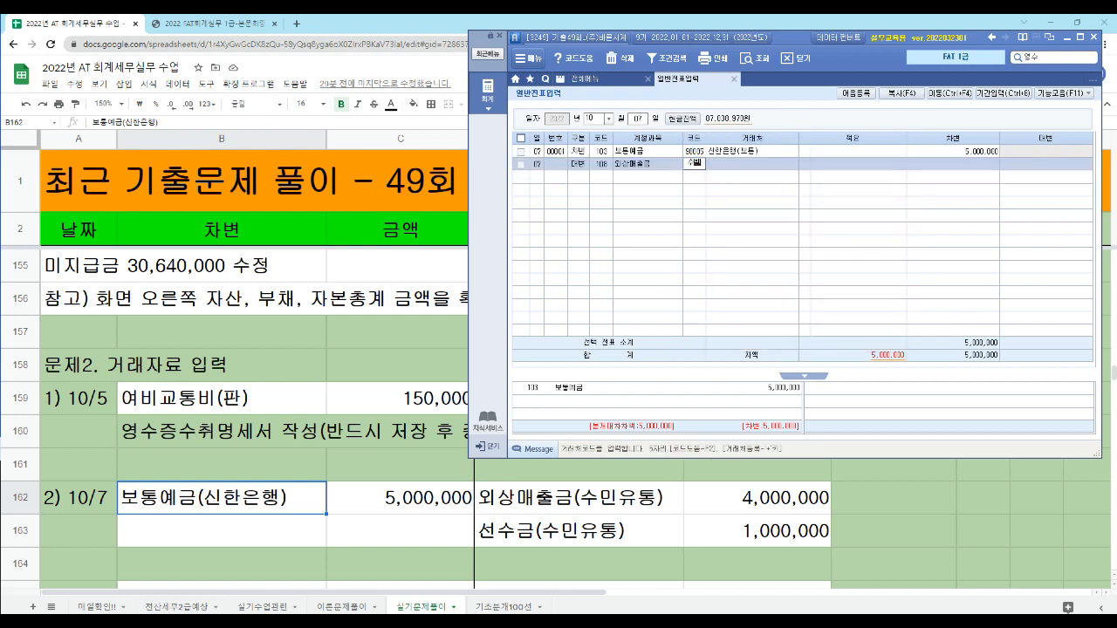
key(Return)
key(Return)
key(Return)
text(4000000)
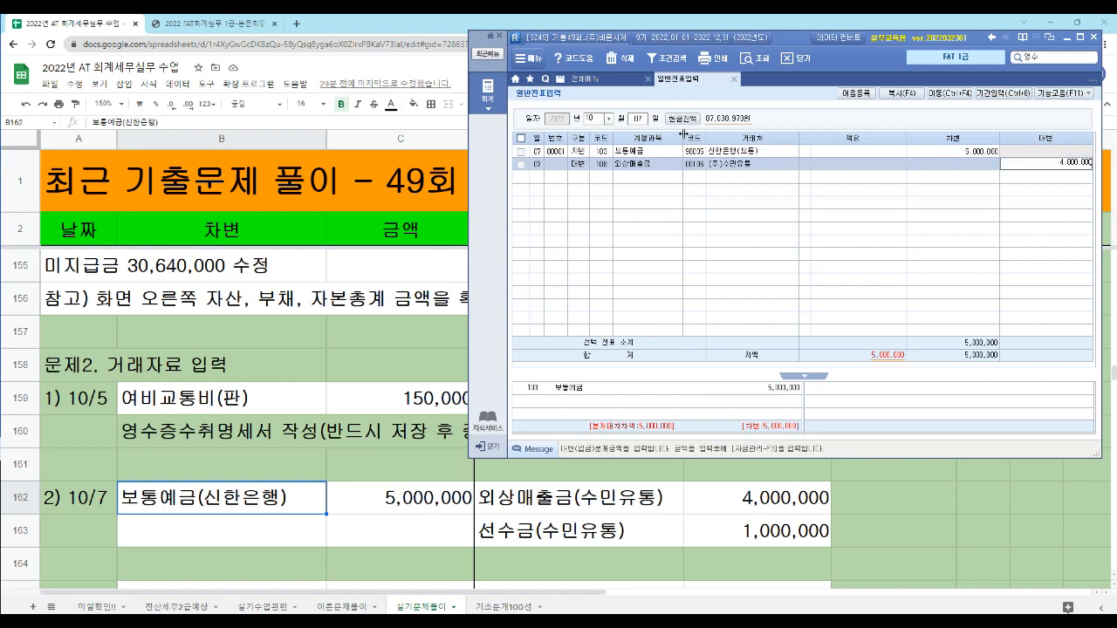
key(Return)
- Add a credit (대변) line to account 259 선수금 for (주)수민유통 with an amount of 1,000,000
text(4선수)
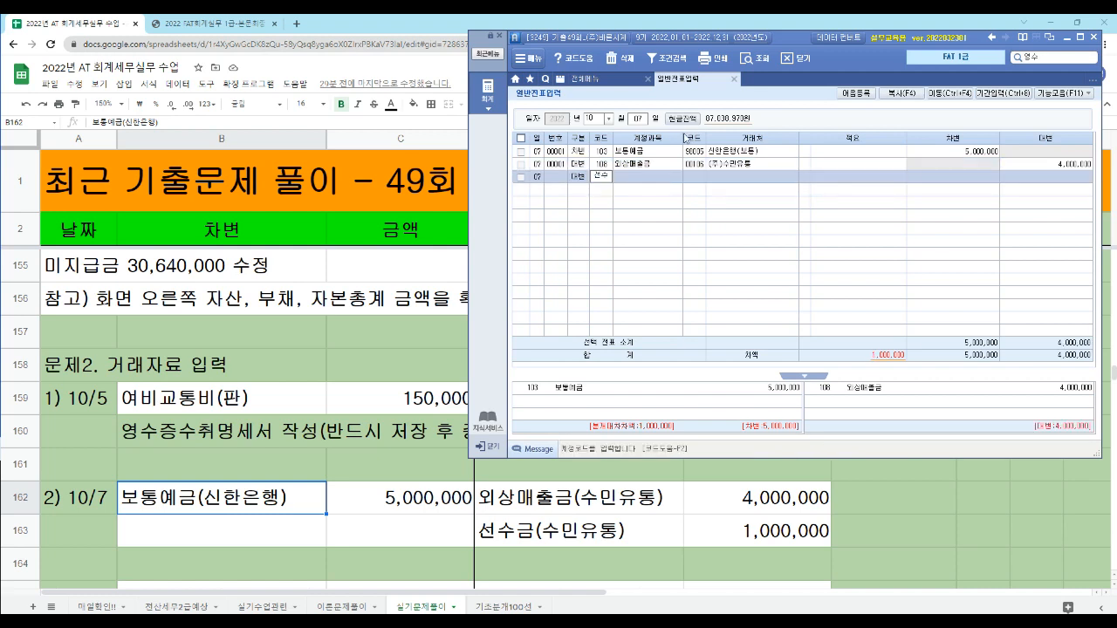
key(Return)
key(Return)
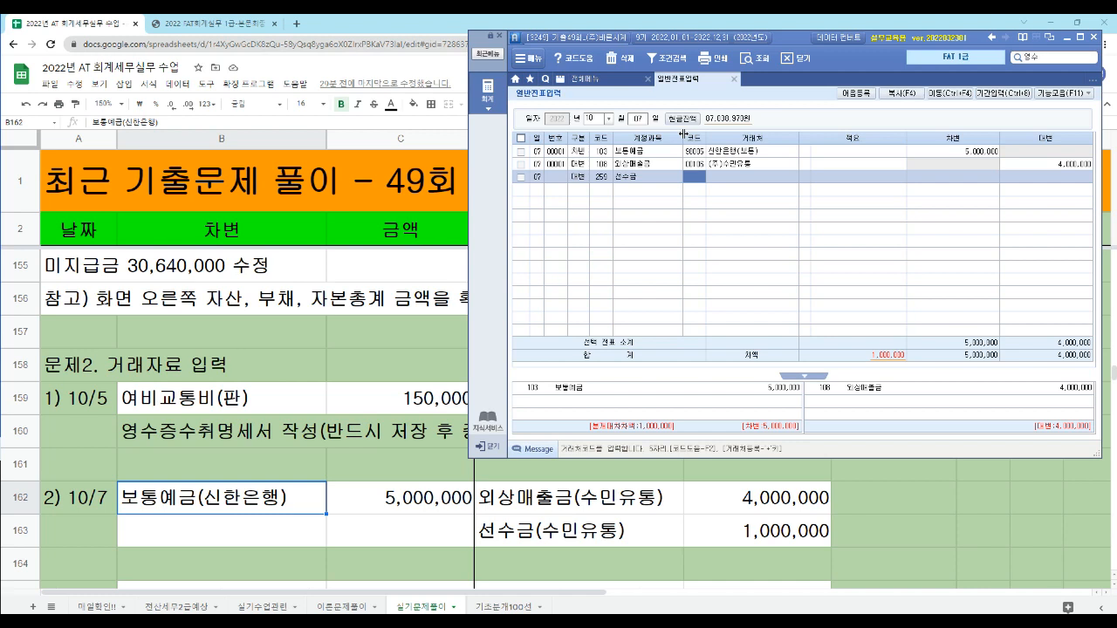
text(106)
key(Return)
key(Return)
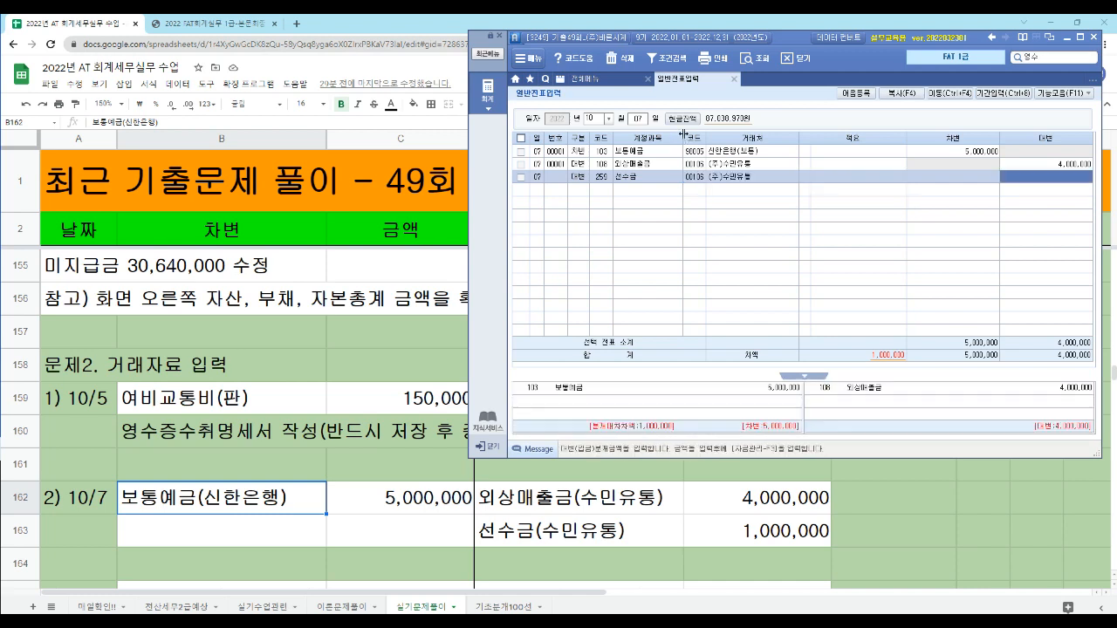
key(Return)
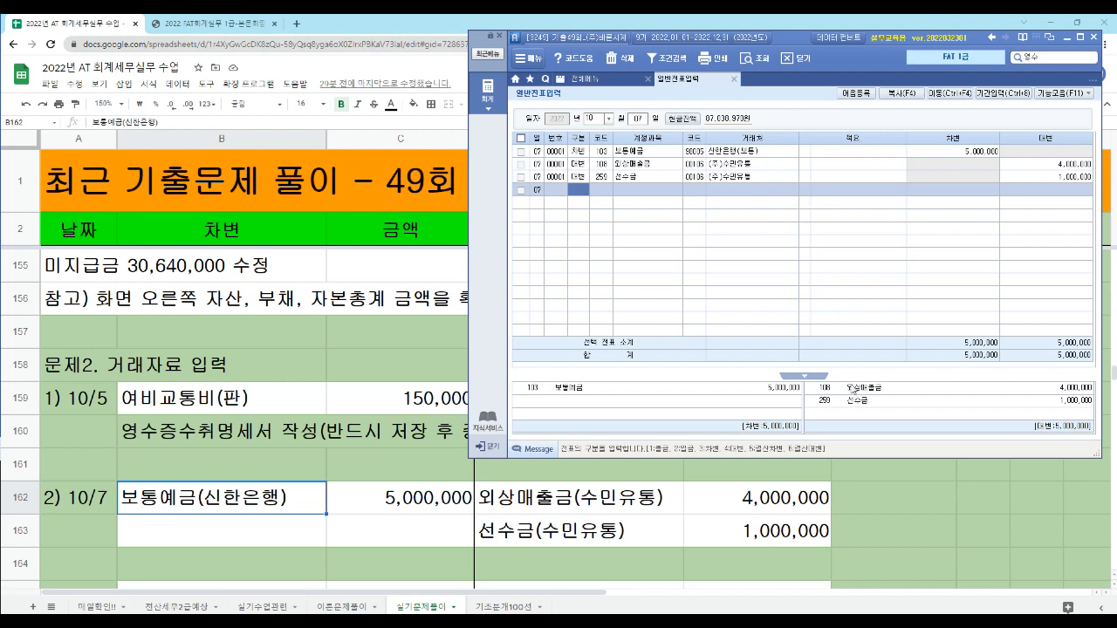
- Collapse and reopen the journal entry summary below the October 7 voucher
click(808, 381)
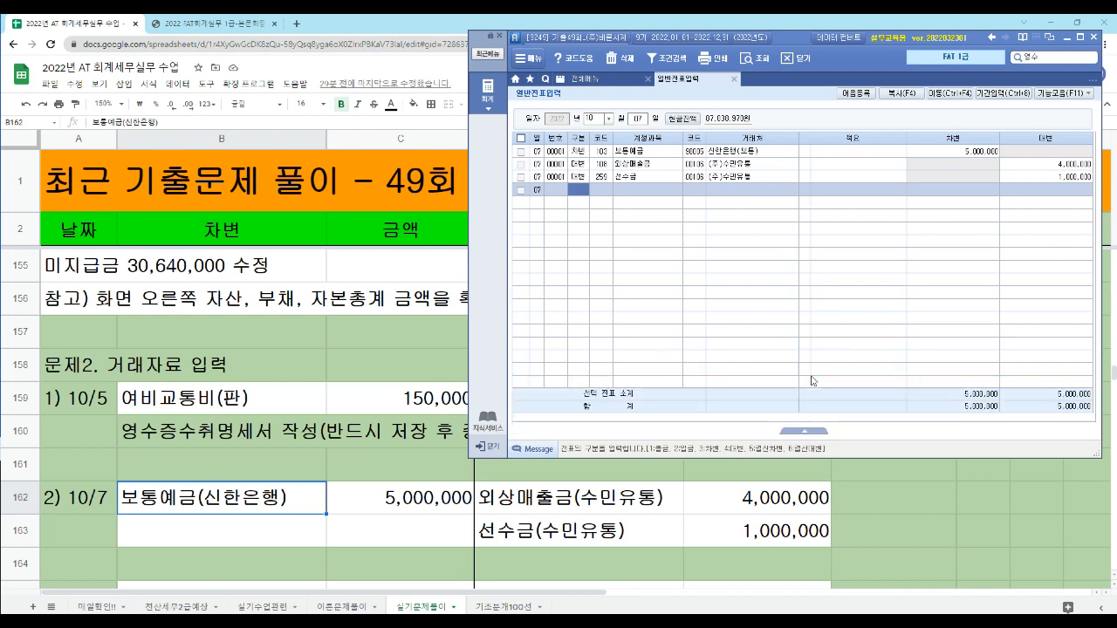
click(809, 435)
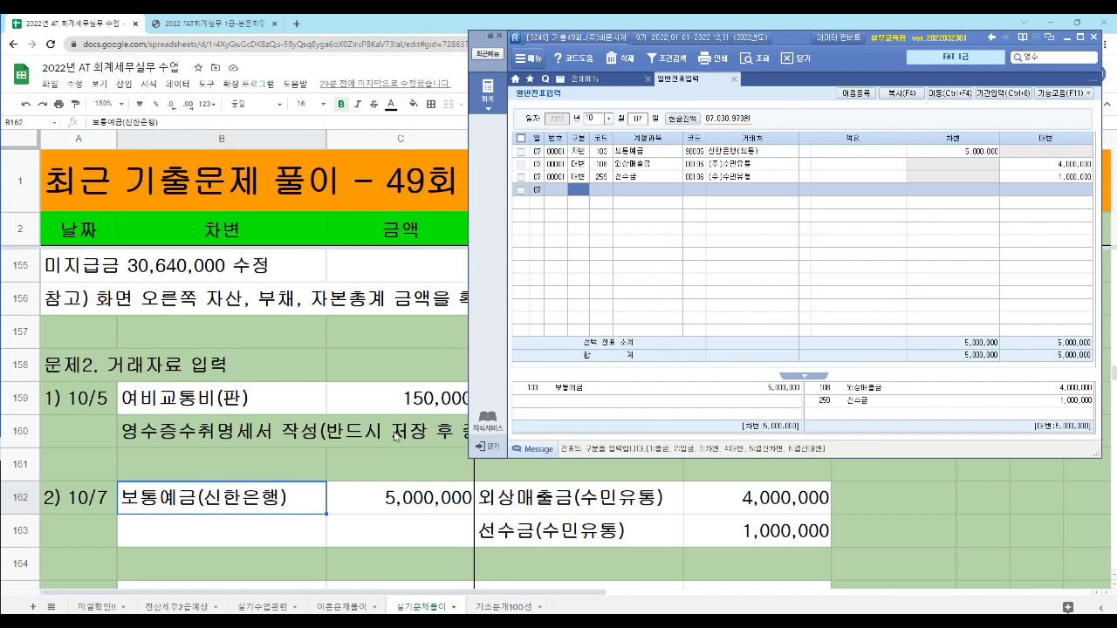
- Switch to the exam PDF in the browser and go to task 3, 통장사본에 의한 거래입력, at 자료 1. 이체내역
click(181, 541)
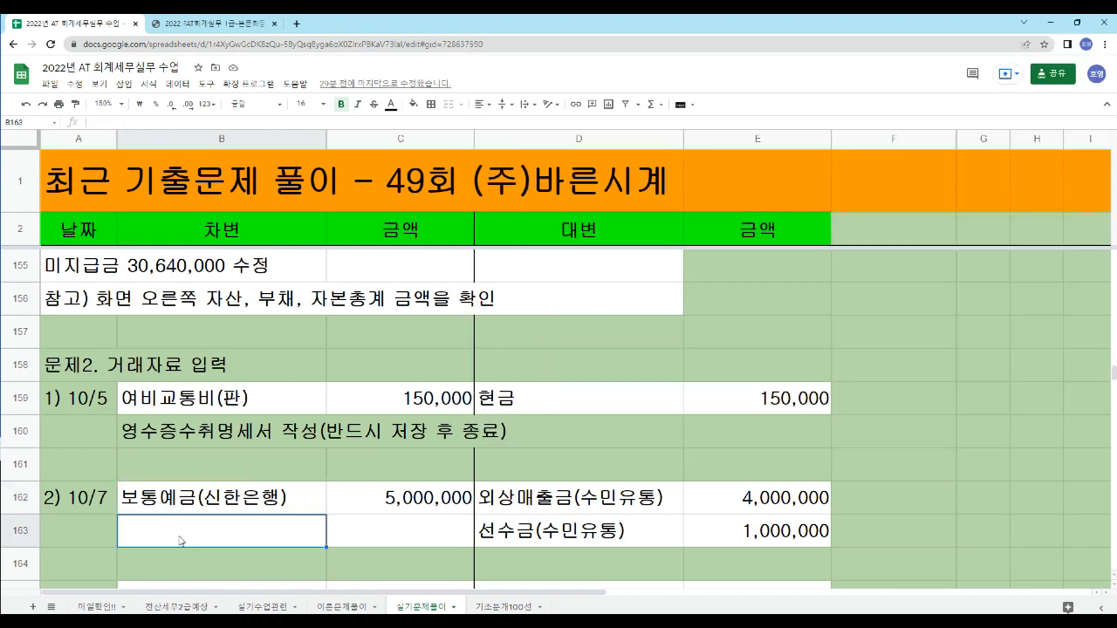
click(210, 23)
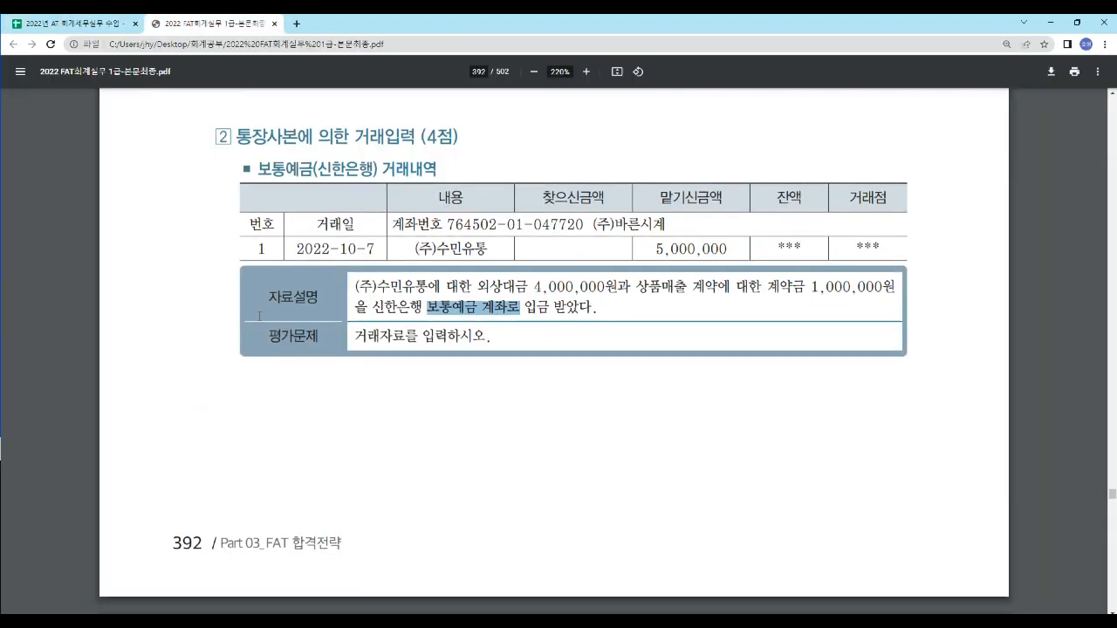
scroll(255, 316, down, 3)
scroll(255, 316, down, 4)
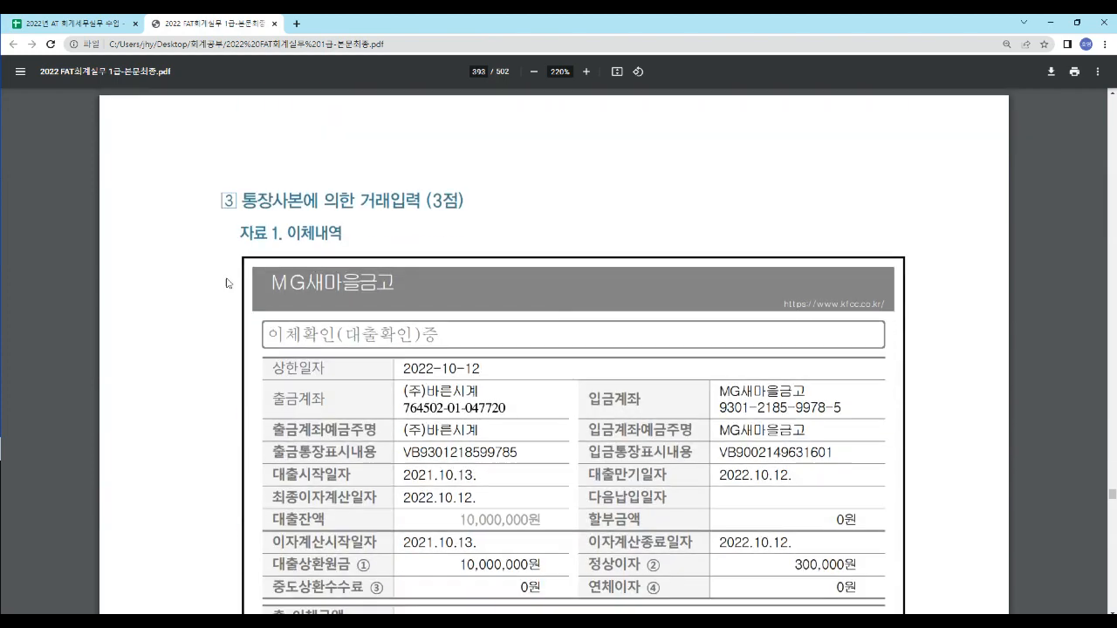
drag(237, 203, 464, 210)
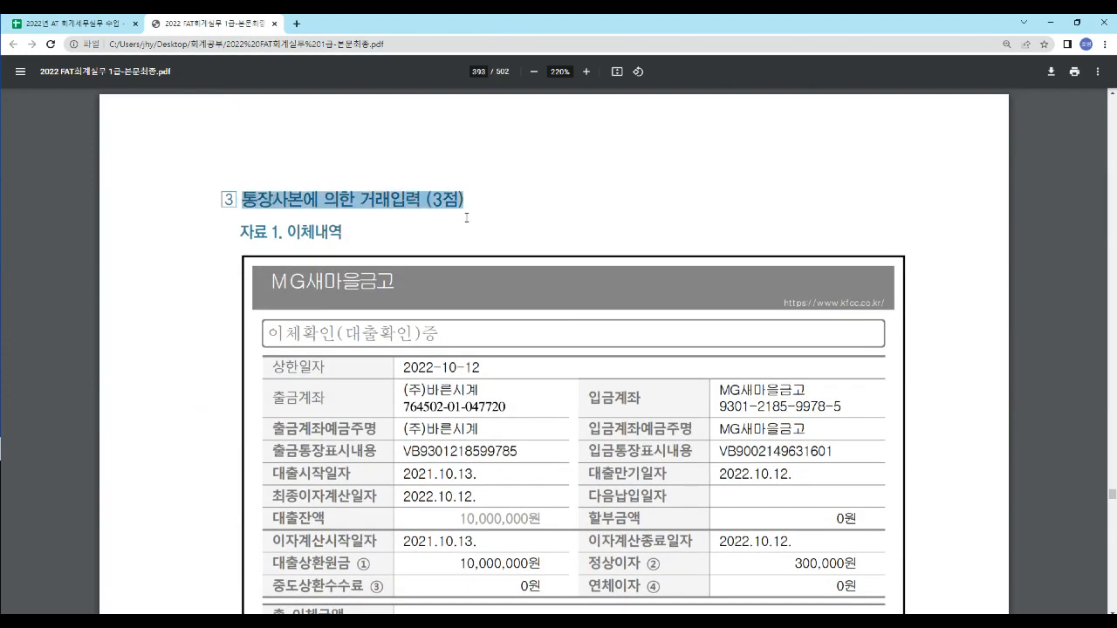
scroll(606, 252, down, 2)
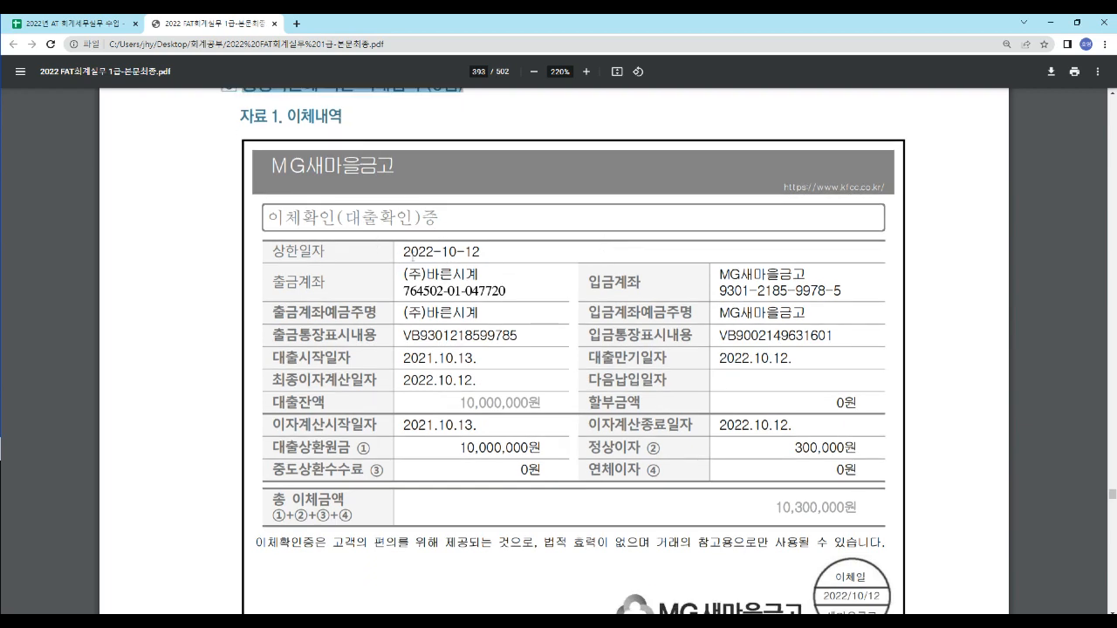
- Examine the repayment date, interest period, 대출상환원금 and 정상이자 in the MG새마을금고 이체확인증
drag(404, 253, 496, 258)
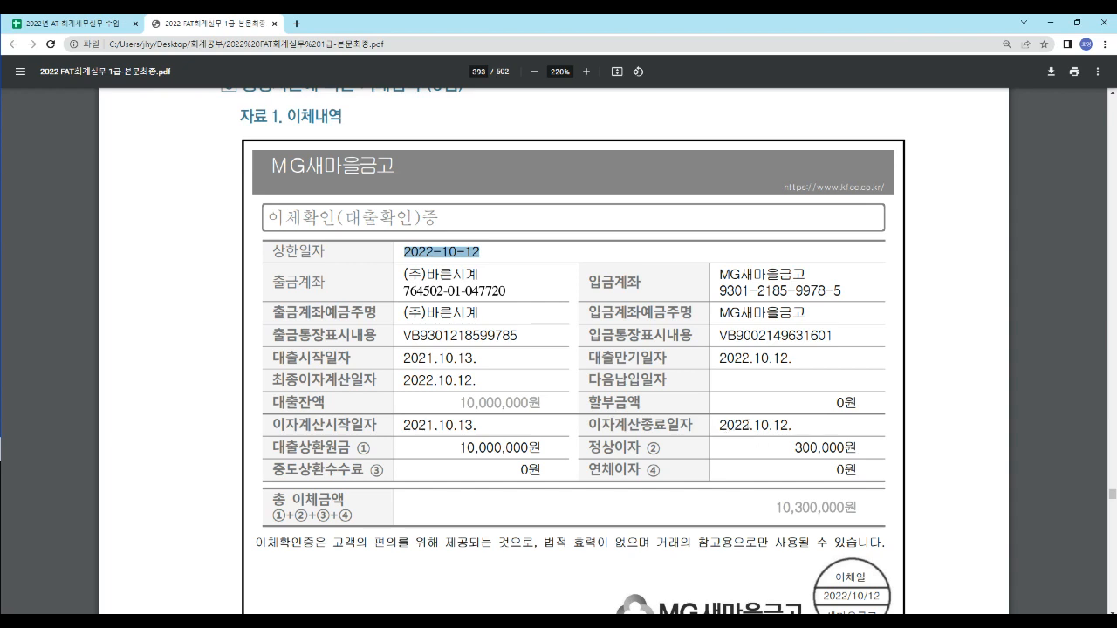
drag(741, 425, 792, 428)
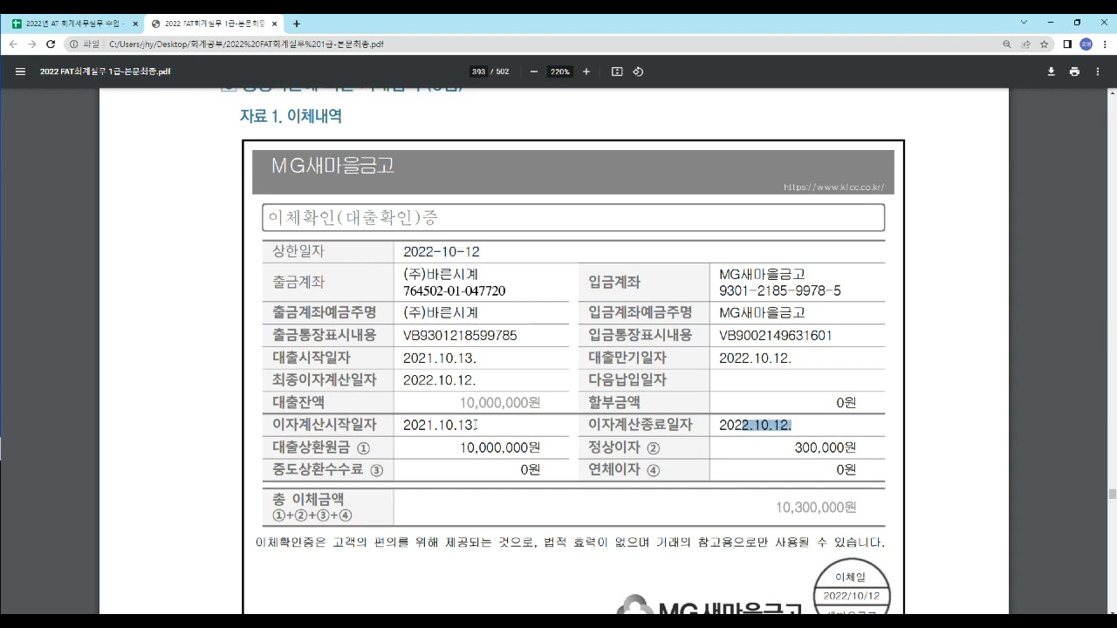
drag(793, 447, 859, 449)
click(771, 473)
drag(445, 401, 548, 412)
click(561, 412)
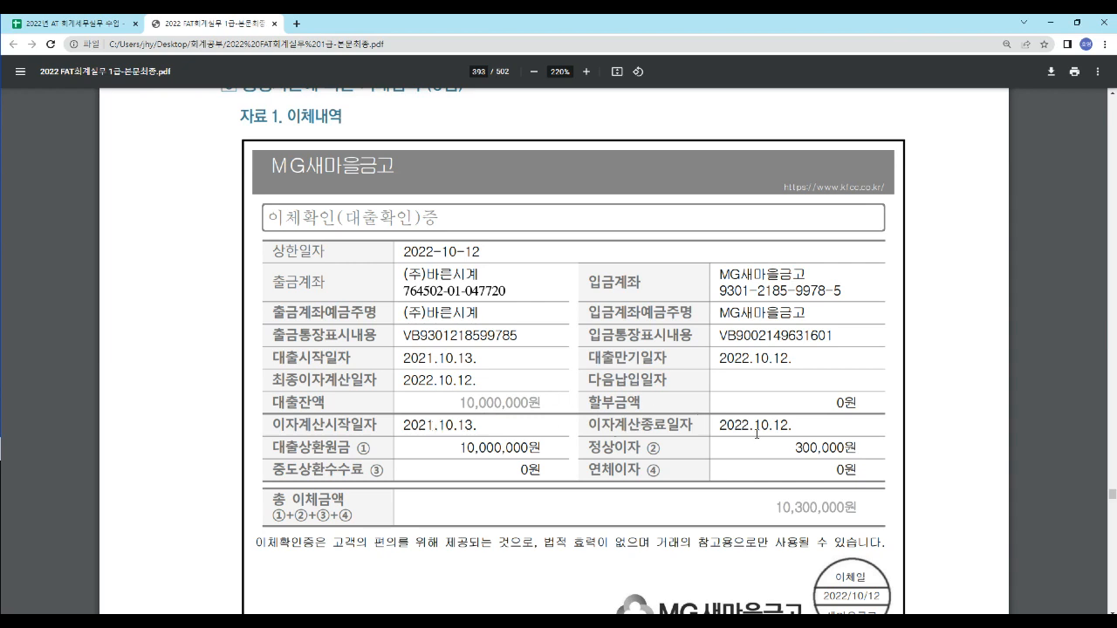
drag(792, 447, 855, 449)
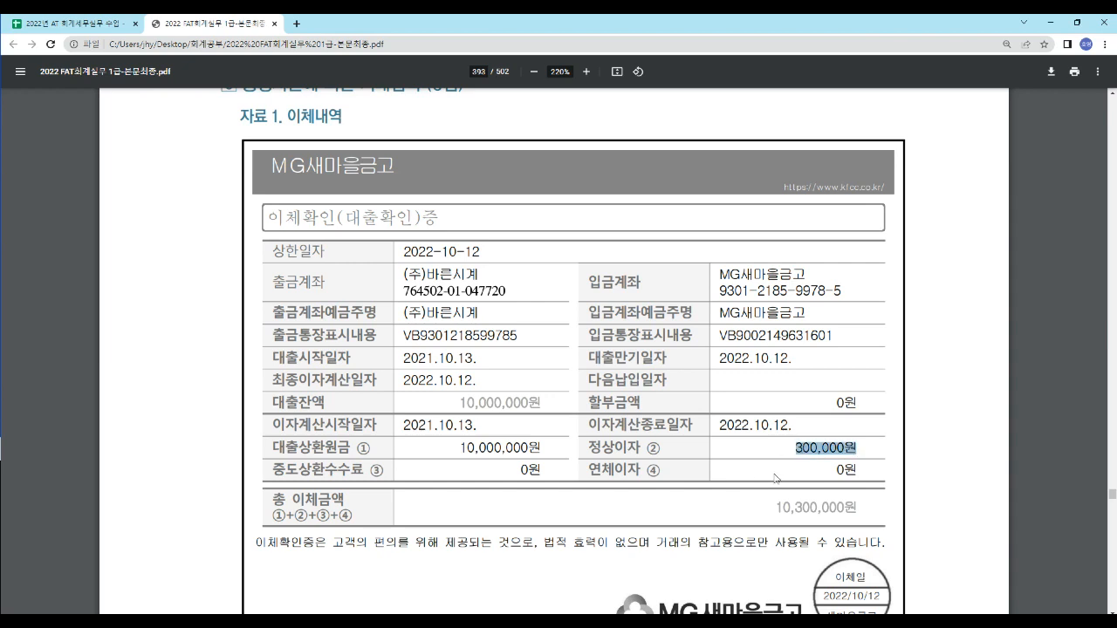
click(488, 443)
drag(460, 446, 536, 450)
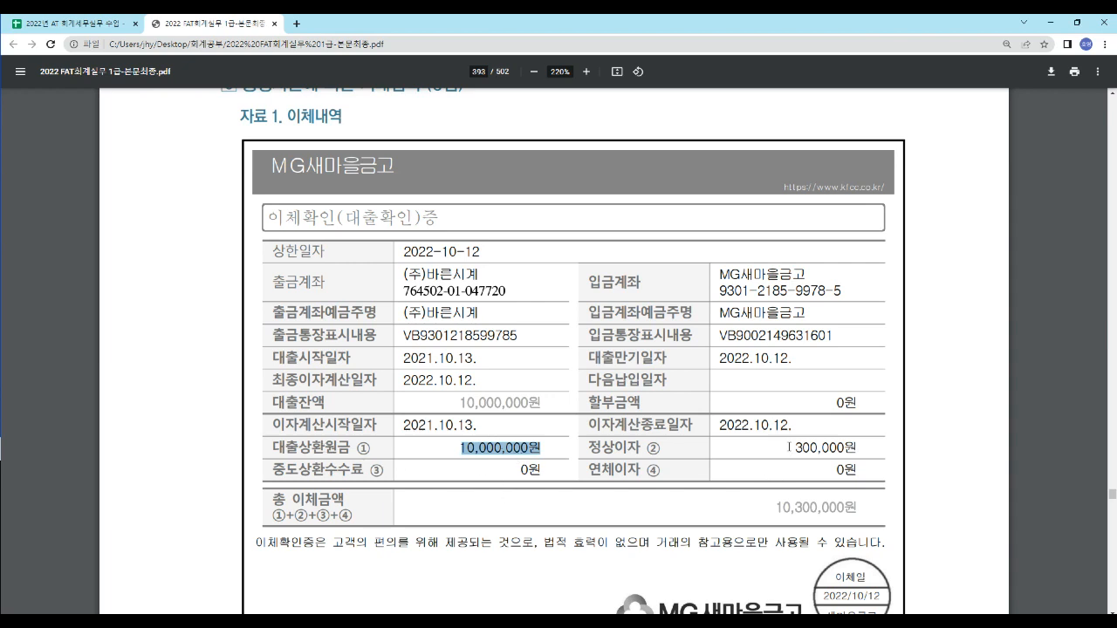
double_click(789, 447)
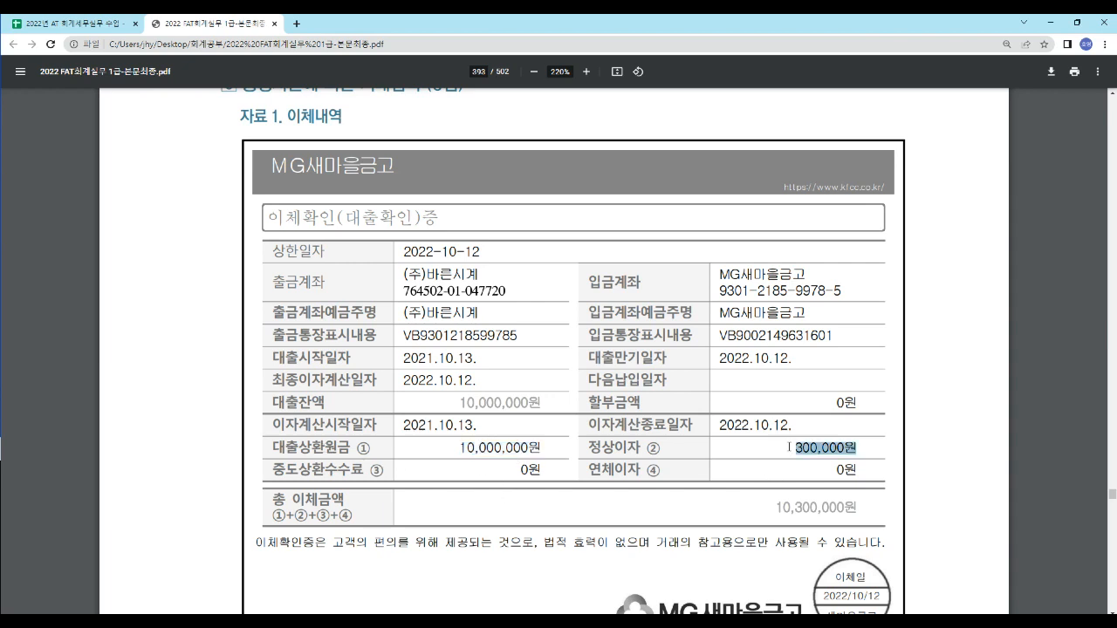
click(714, 473)
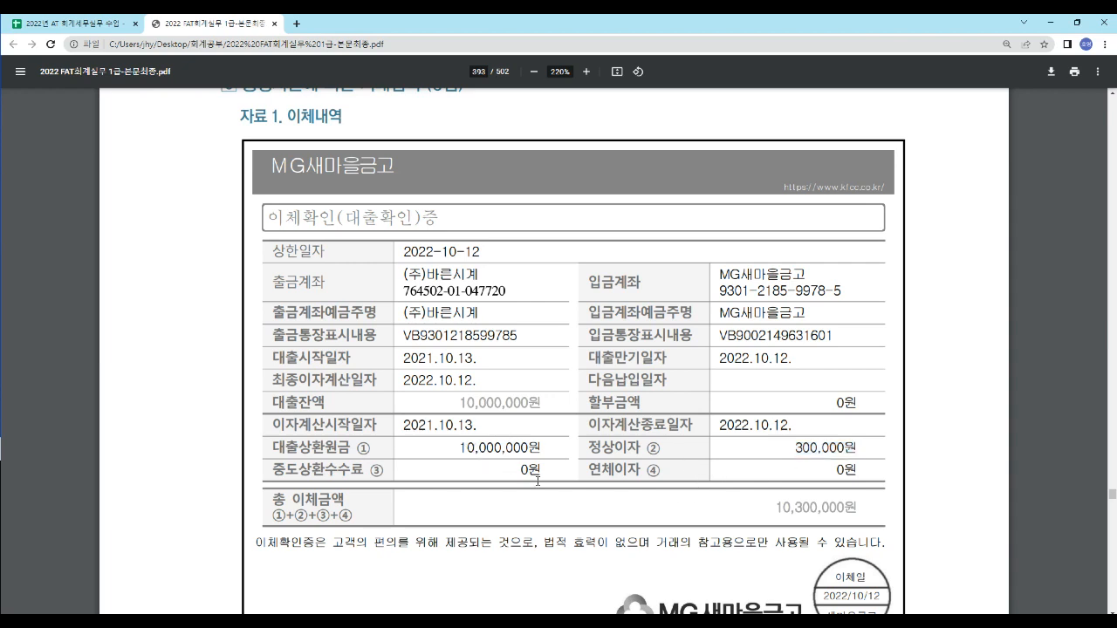
- Compare the repaid principal and interest in 자료 1 with the withdrawal in 자료 2. 보통예금(신한은행) 거래내역
scroll(537, 481, down, 2)
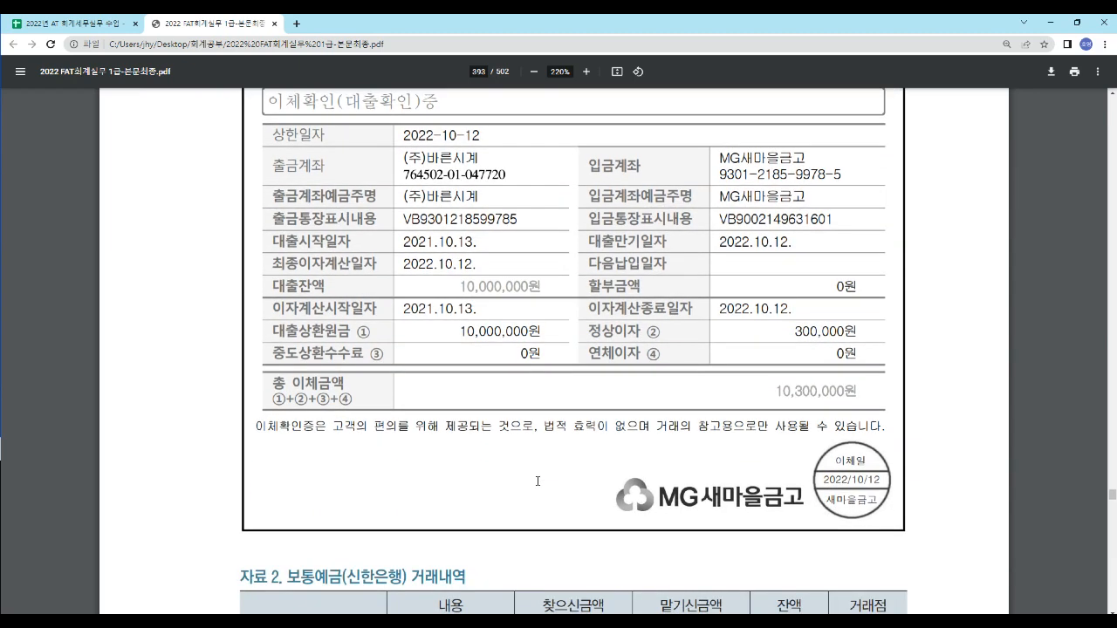
scroll(537, 481, down, 1)
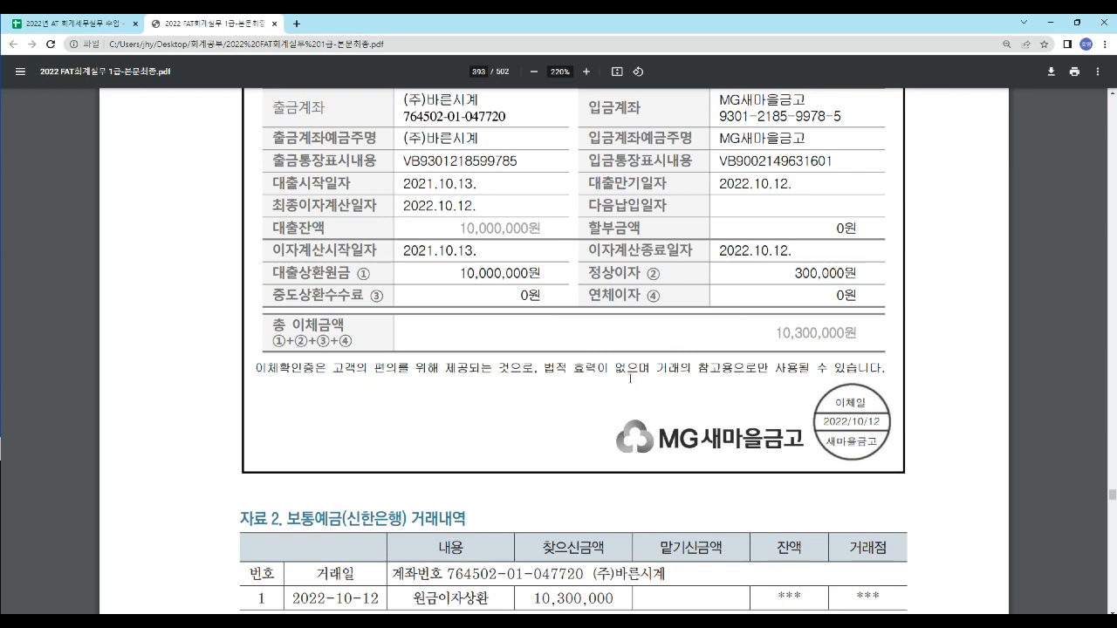
scroll(410, 345, up, 2)
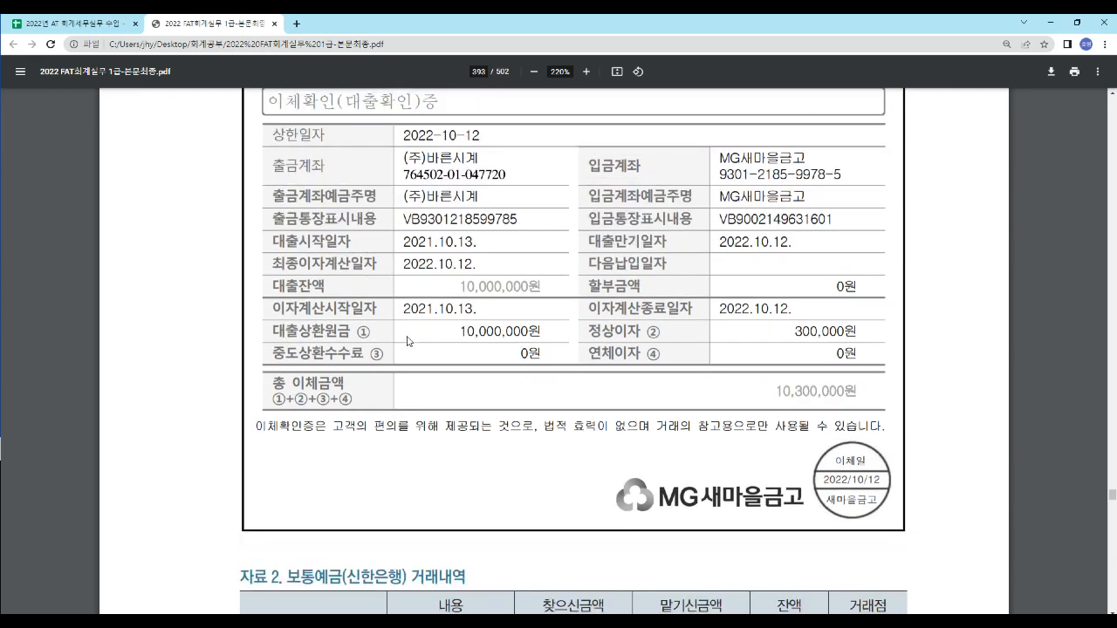
scroll(408, 341, up, 1)
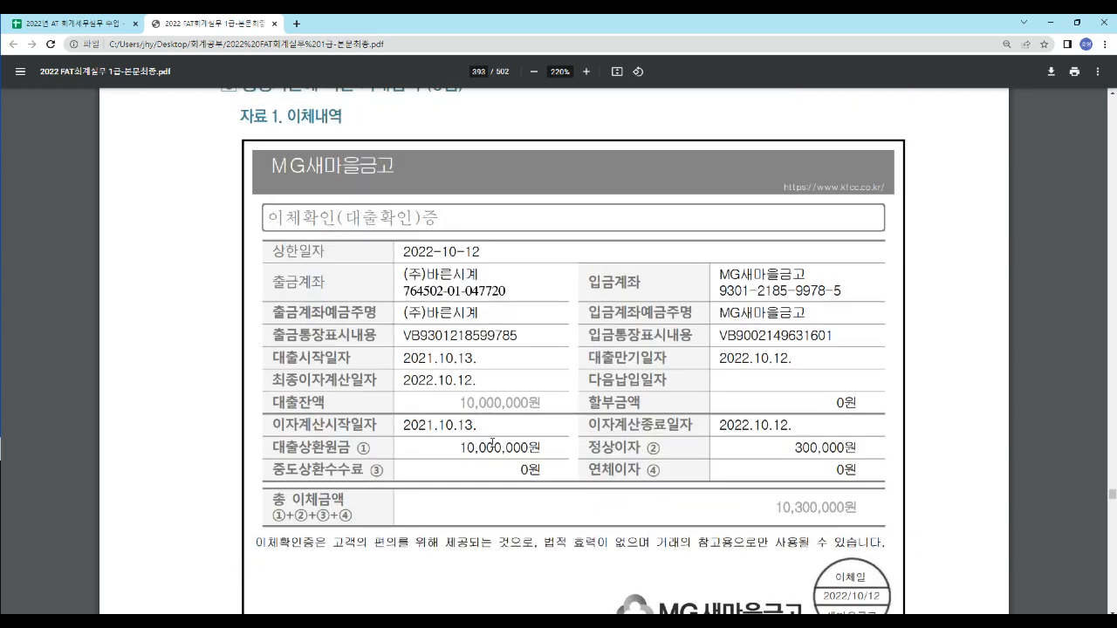
scroll(394, 420, down, 4)
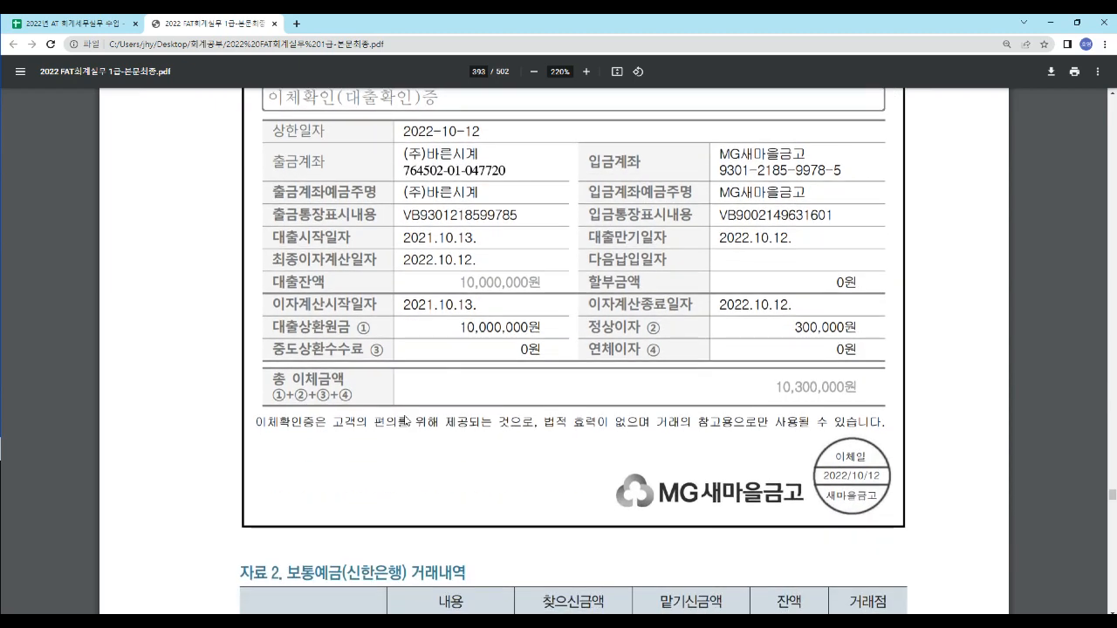
scroll(395, 419, down, 1)
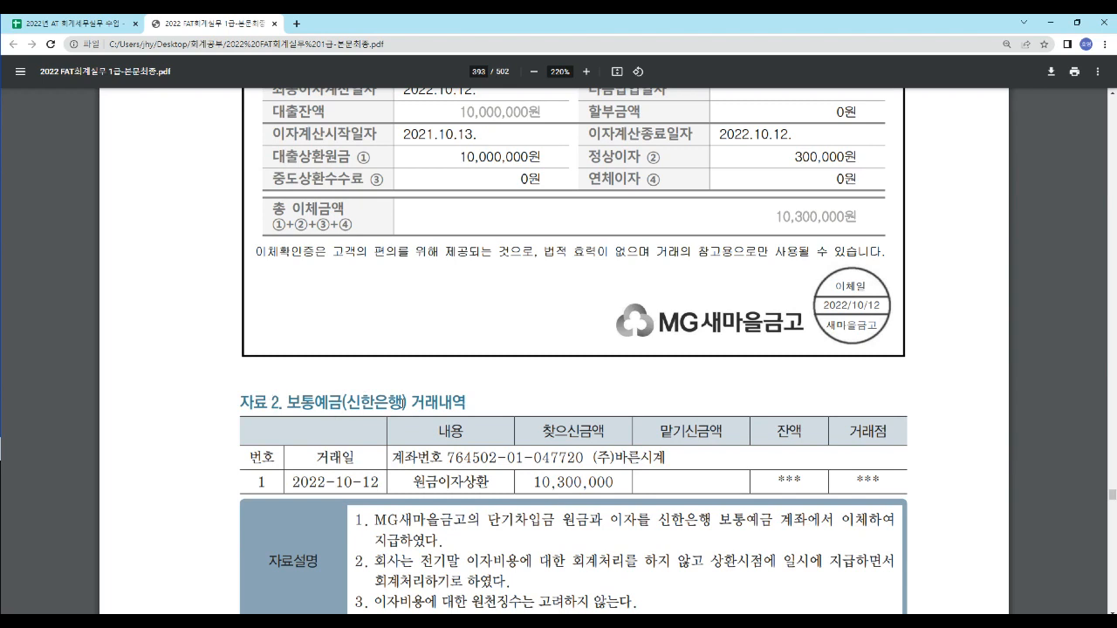
drag(541, 431, 606, 432)
drag(533, 483, 626, 488)
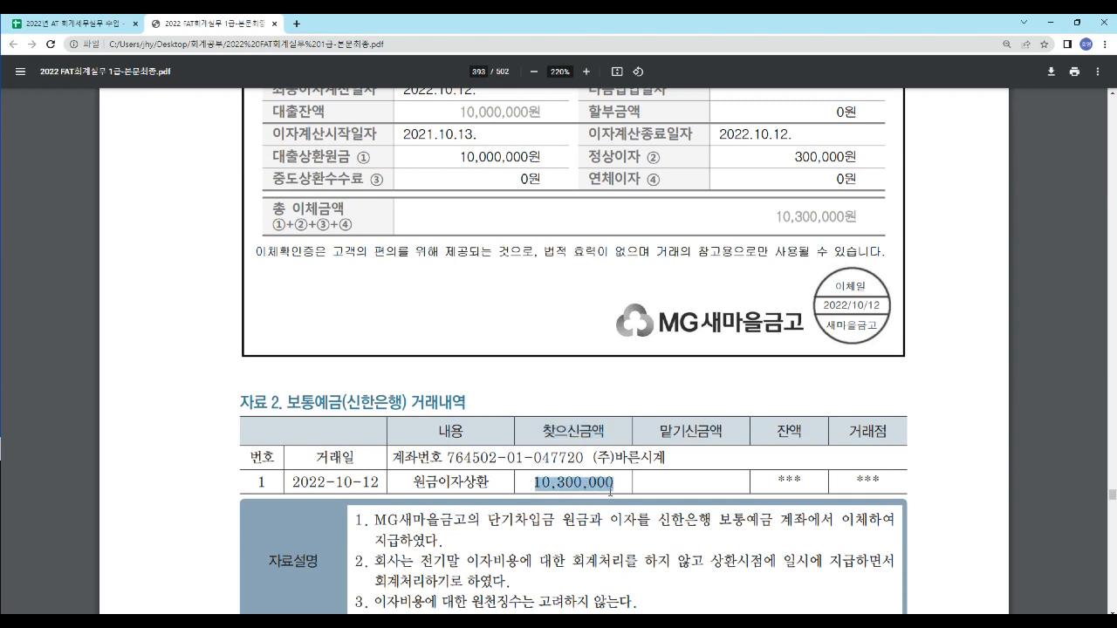
click(463, 157)
drag(463, 157, 549, 163)
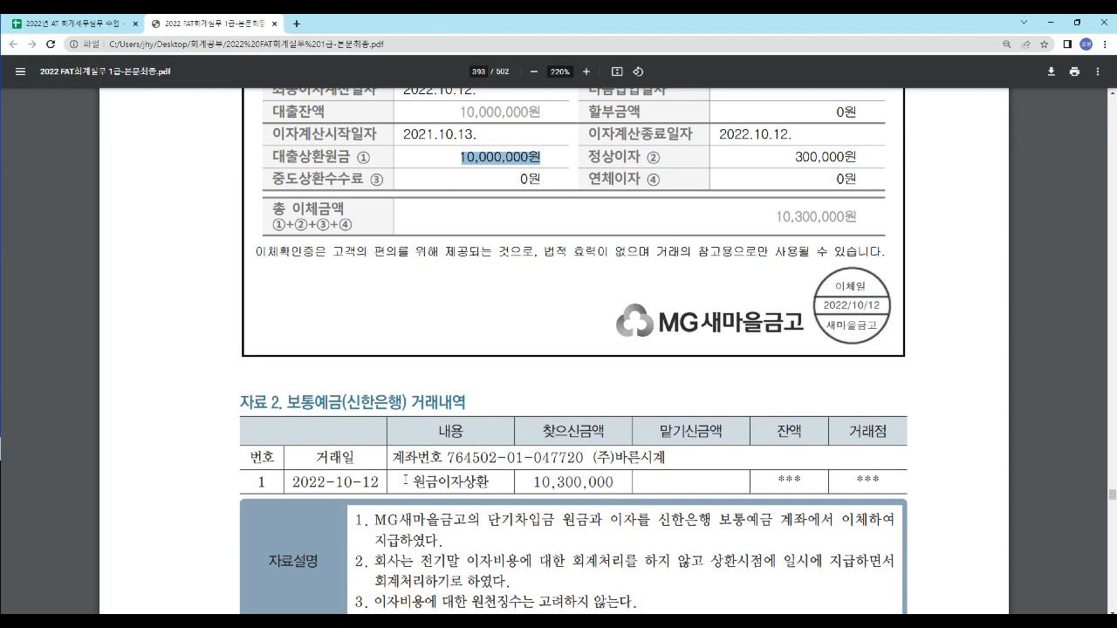
drag(415, 481, 494, 482)
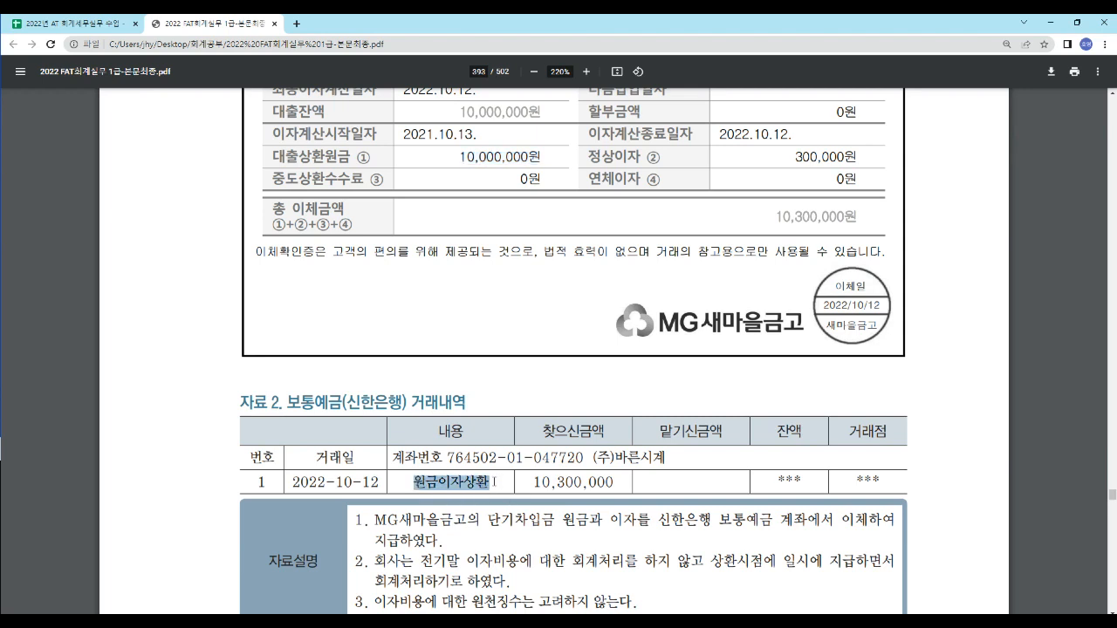
- Read note 1 of the 자료설명 for the 단기차입금 principal, the interest and the 보통예금 account they are paid from
scroll(402, 361, down, 1)
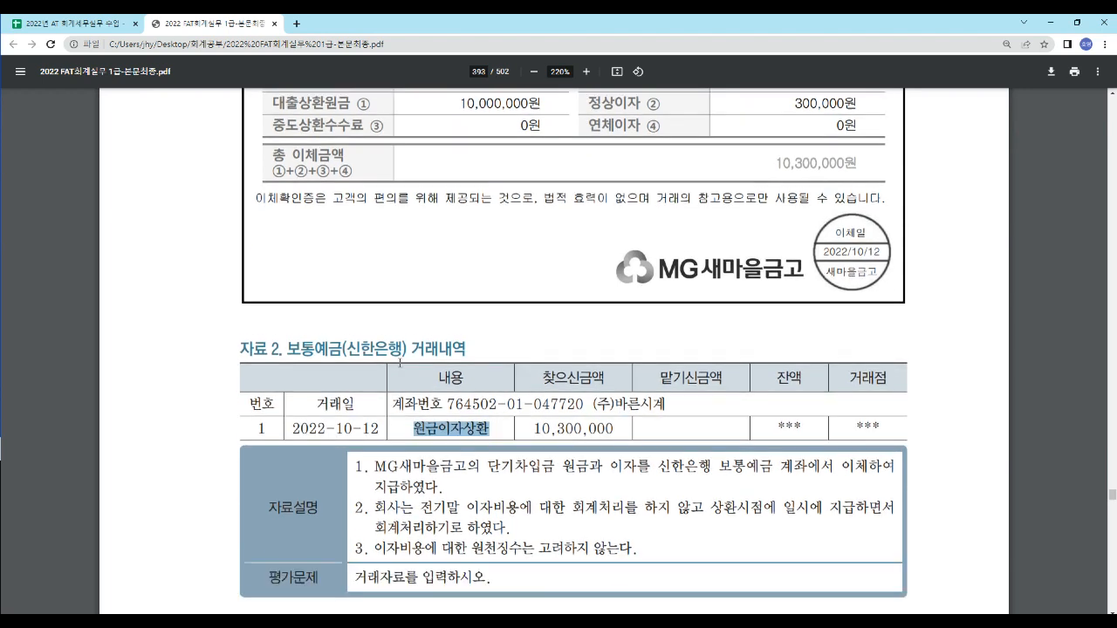
scroll(399, 363, down, 1)
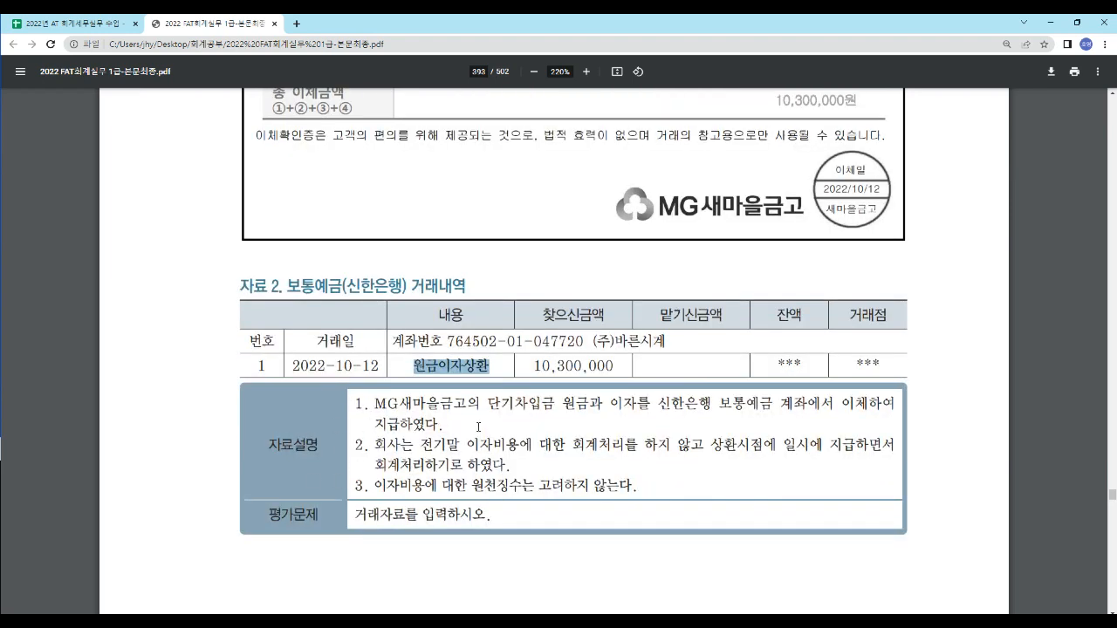
drag(487, 404, 555, 404)
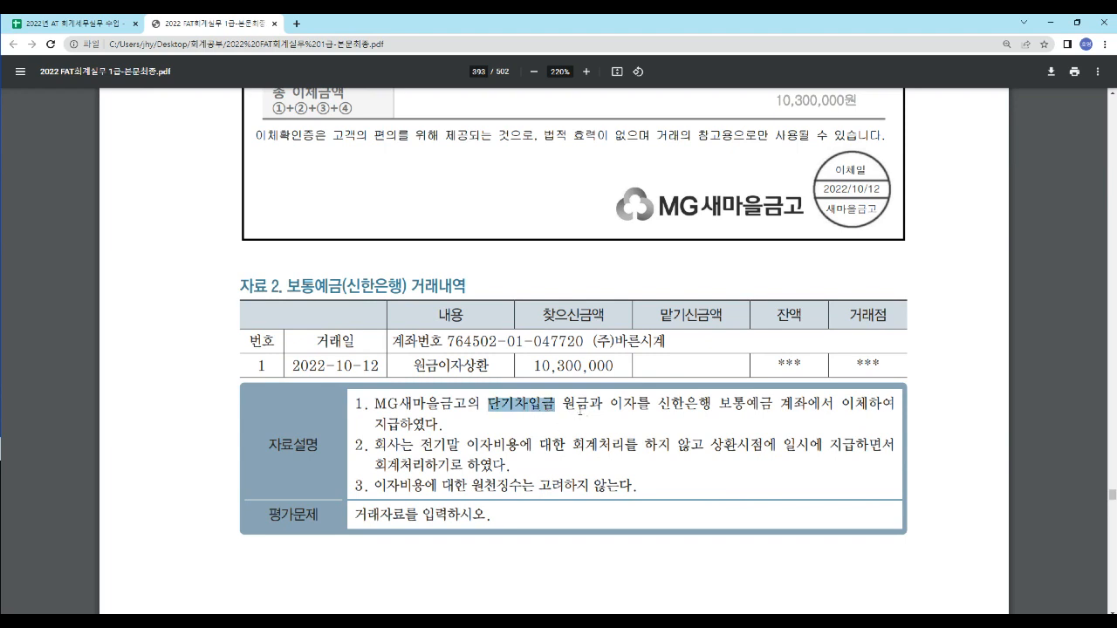
drag(608, 405, 645, 407)
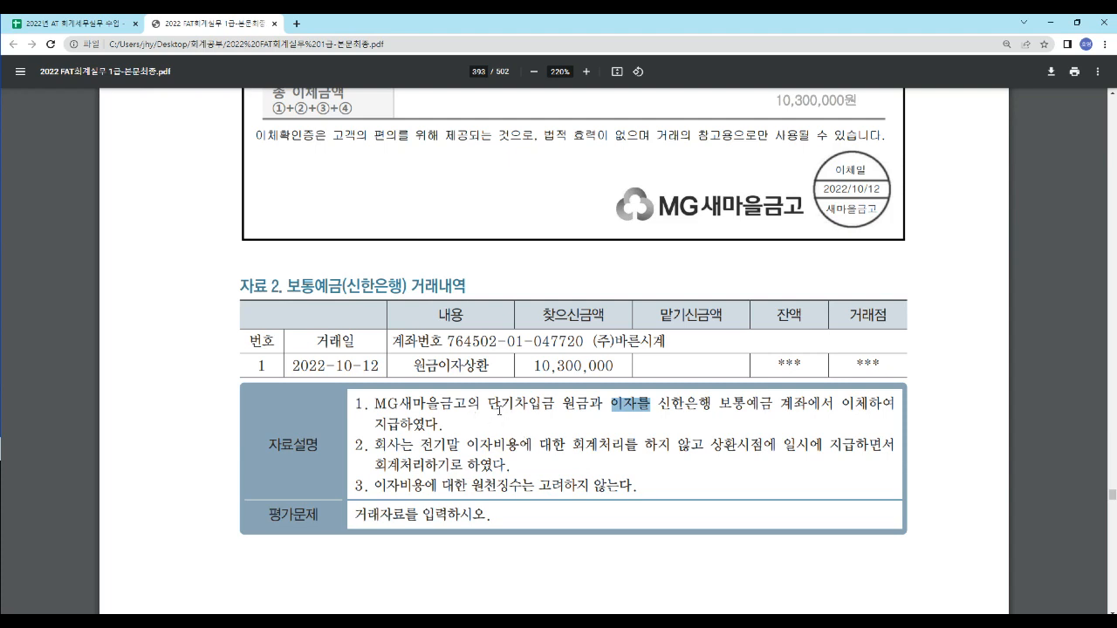
drag(488, 404, 545, 413)
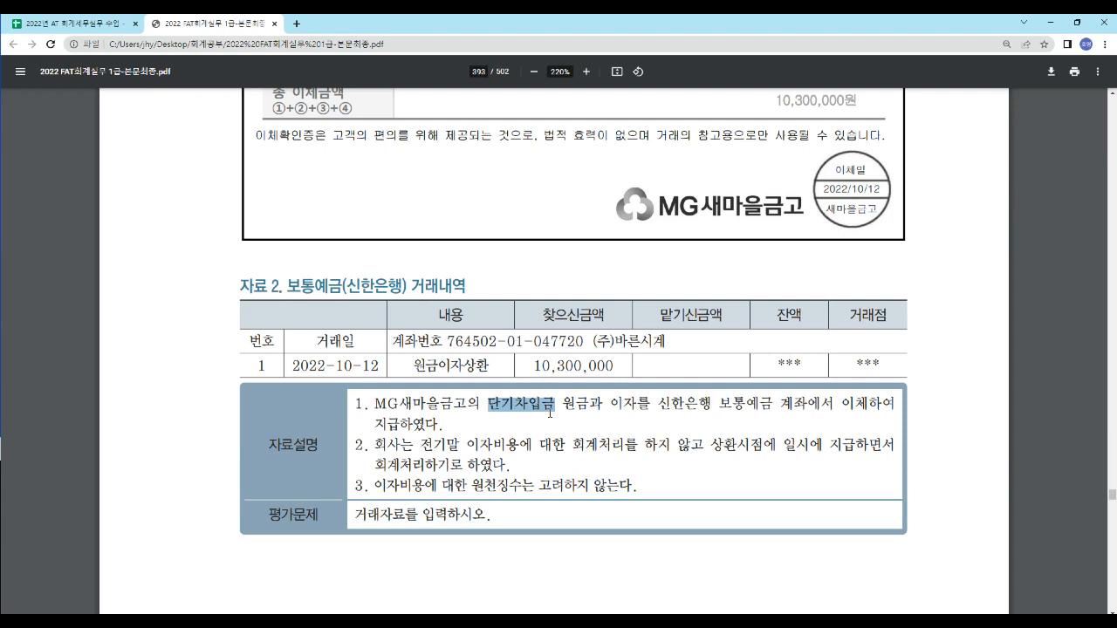
drag(610, 404, 652, 416)
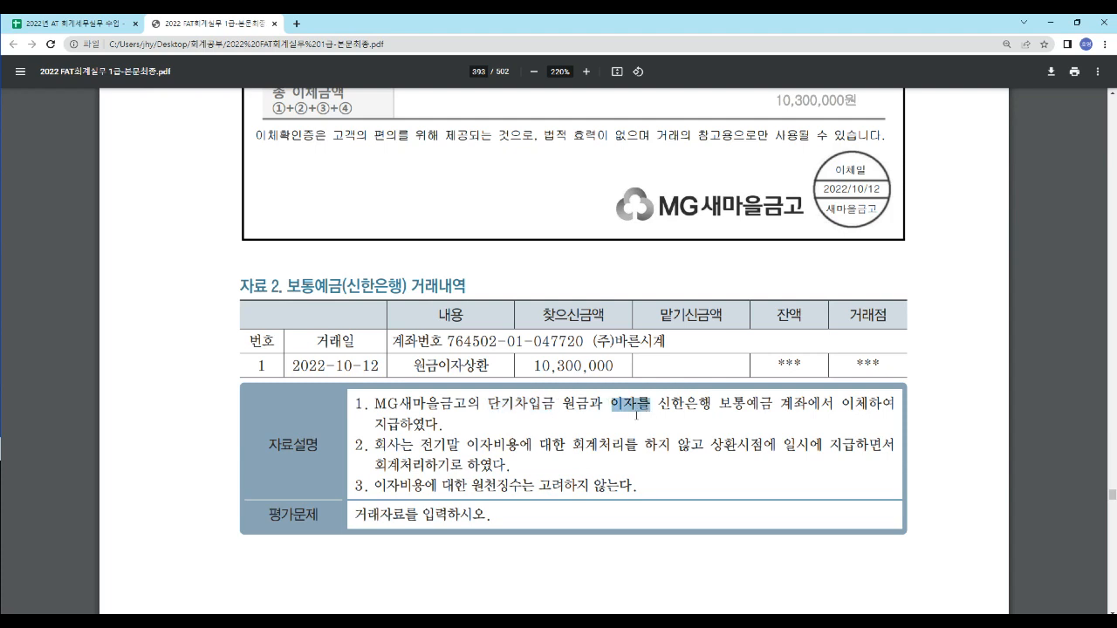
drag(488, 404, 555, 407)
click(628, 404)
drag(757, 407, 747, 406)
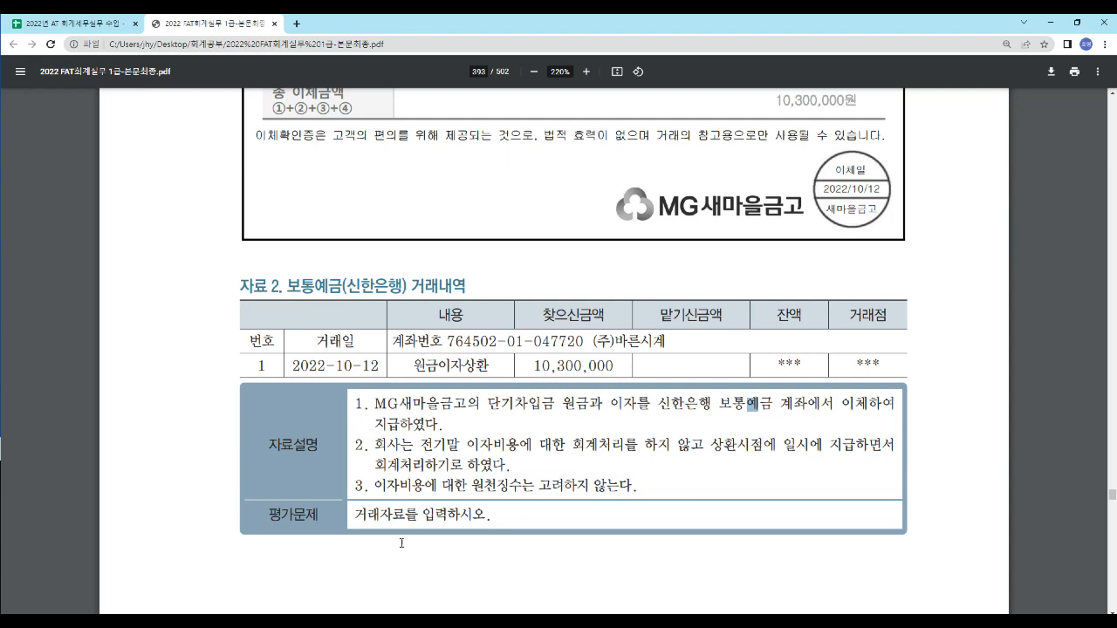
- Switch to the class spreadsheet and examine the debit lines 단기차입금(MG새마을) and 이자비용 of the 10/12 entry
click(48, 28)
scroll(307, 377, down, 1)
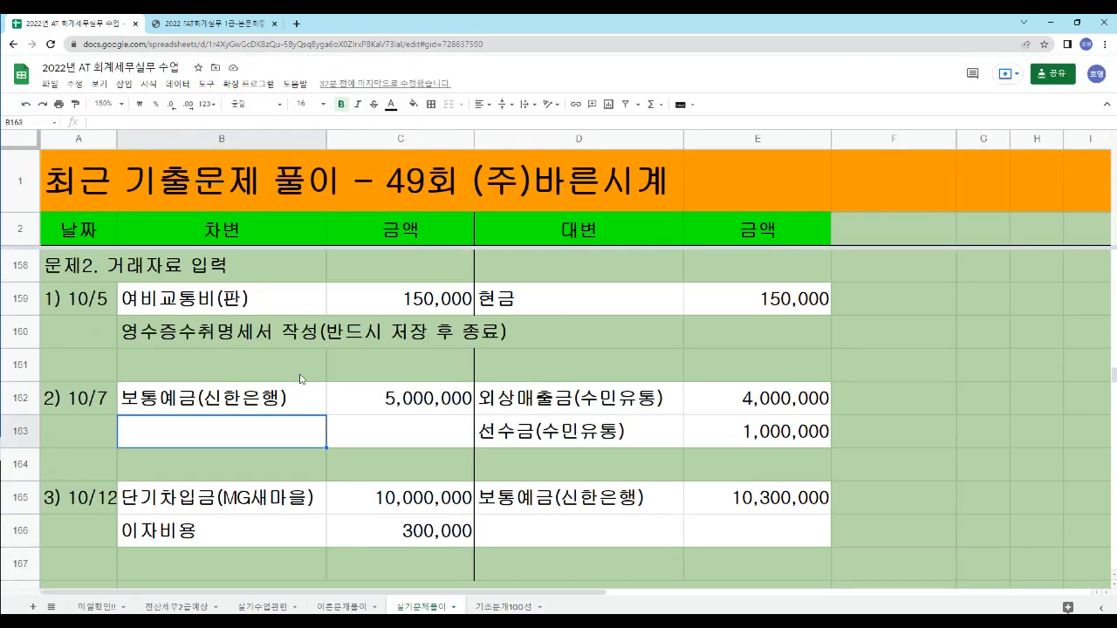
click(83, 505)
click(194, 508)
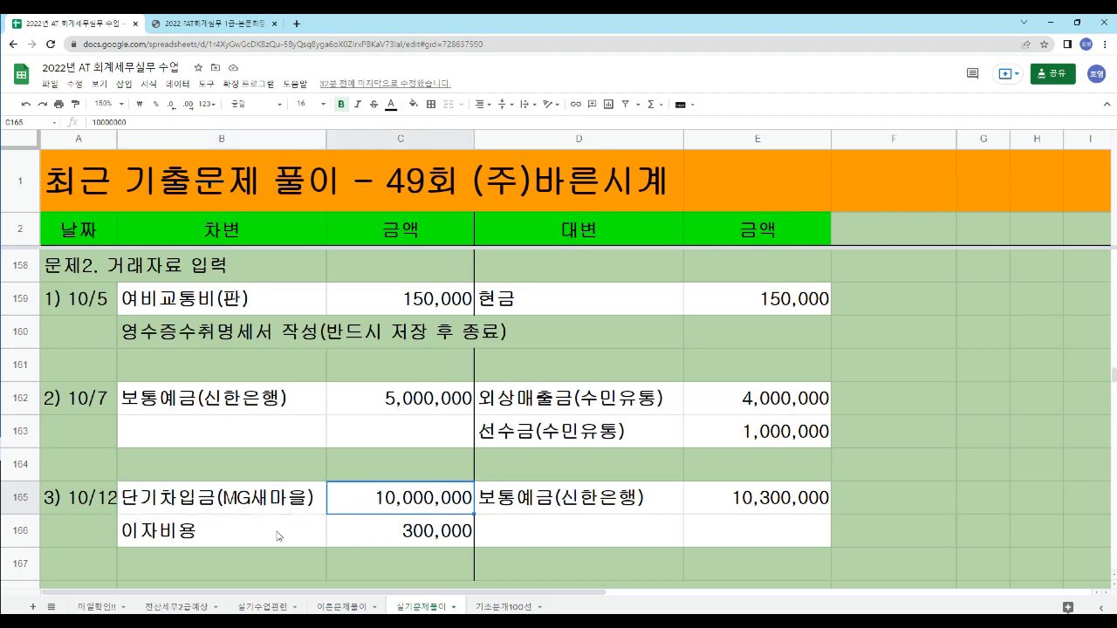
click(234, 537)
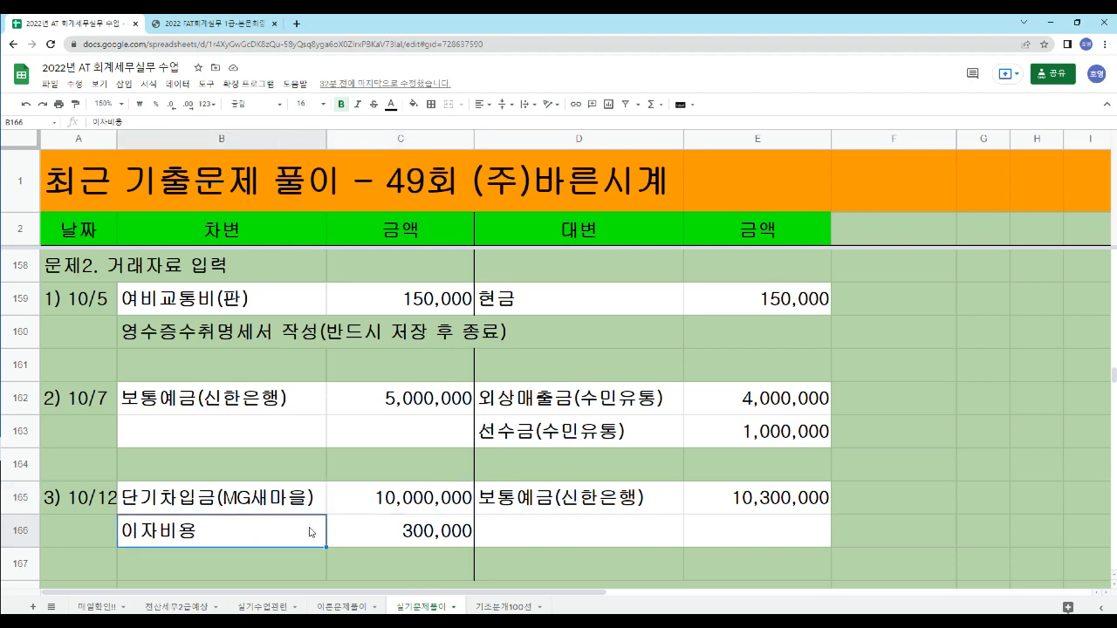
click(381, 538)
click(222, 528)
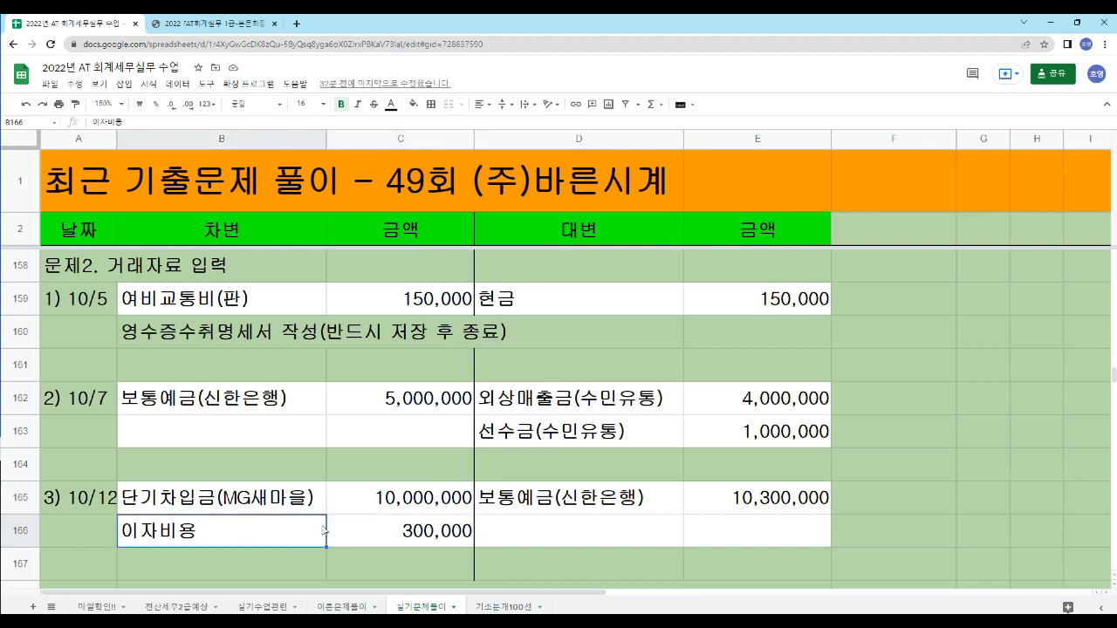
click(375, 535)
click(226, 536)
click(366, 541)
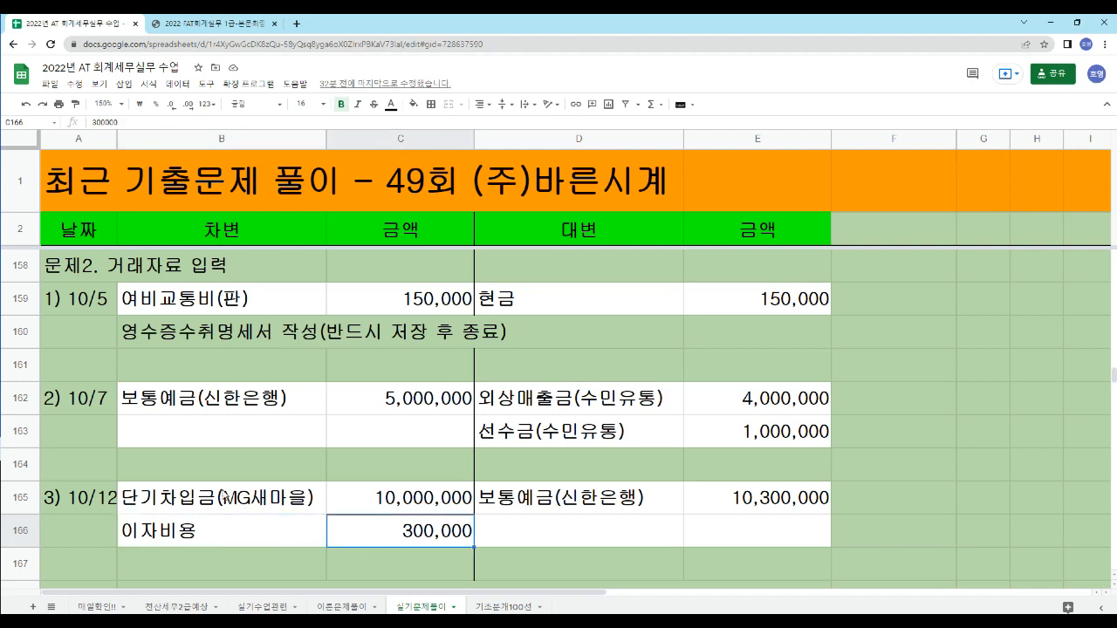
- Compare the 10/12 debit accounts and amounts with the 보통예금(신한은행) credit in the answer sheet
drag(224, 494, 315, 530)
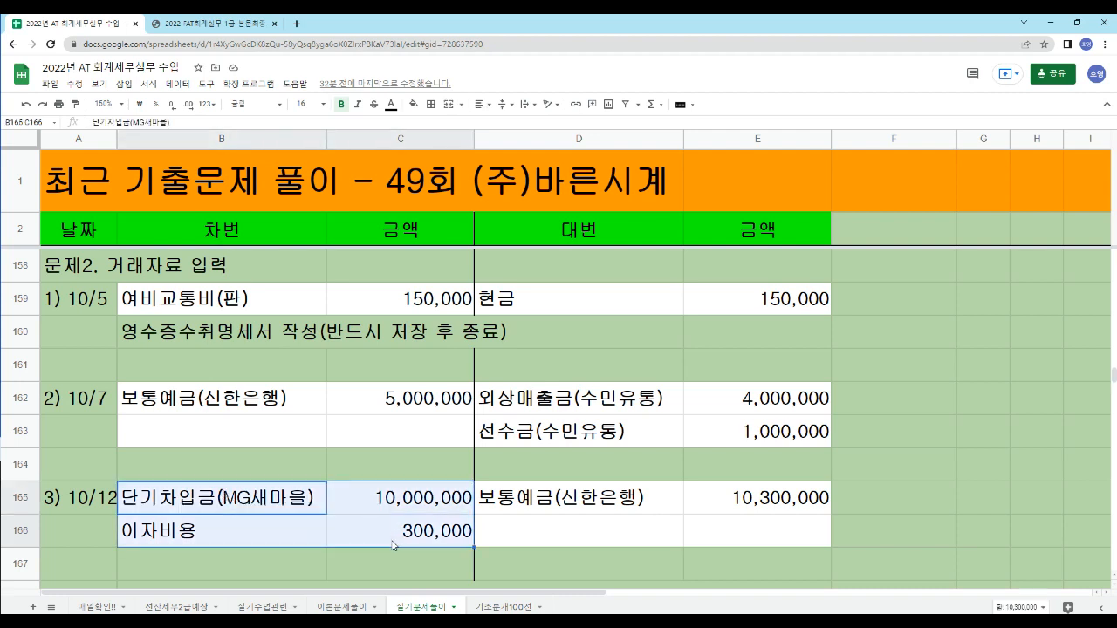
click(515, 506)
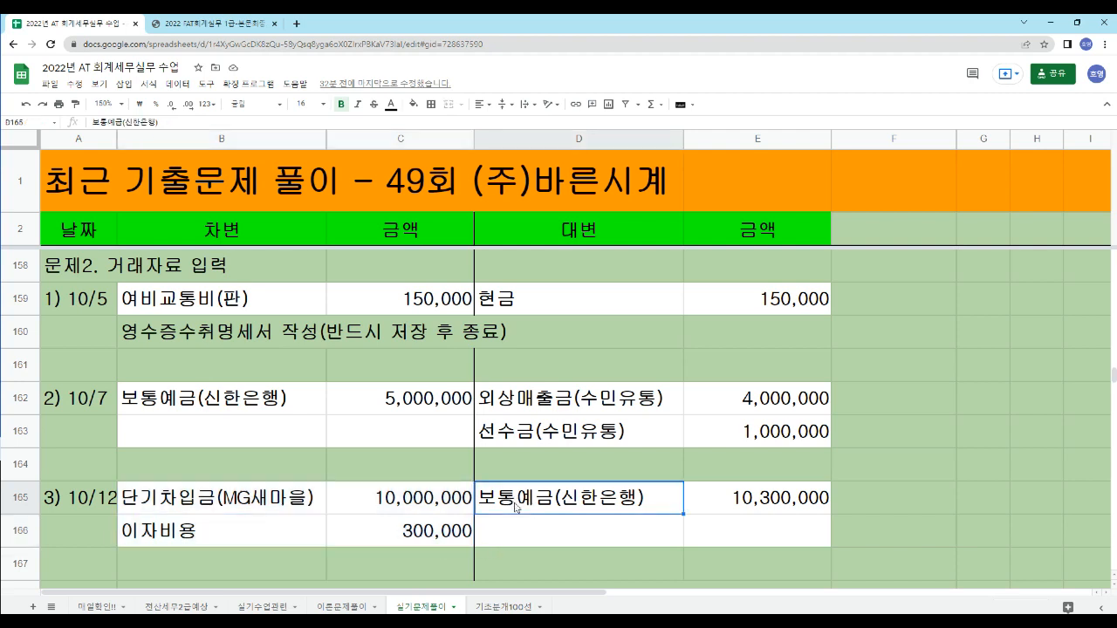
click(752, 510)
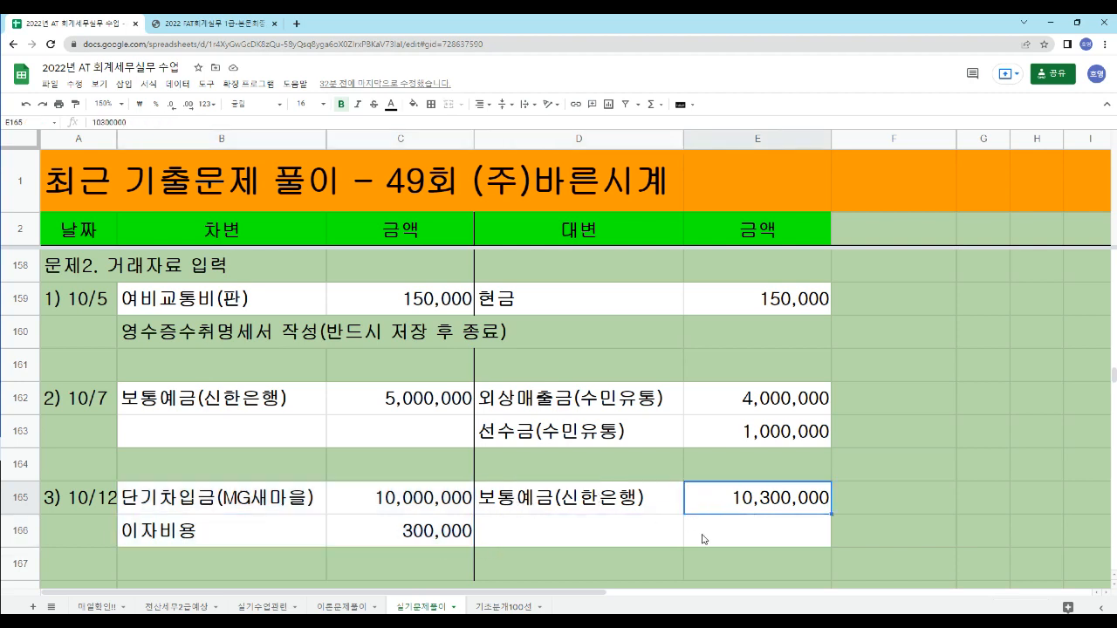
drag(213, 499, 785, 535)
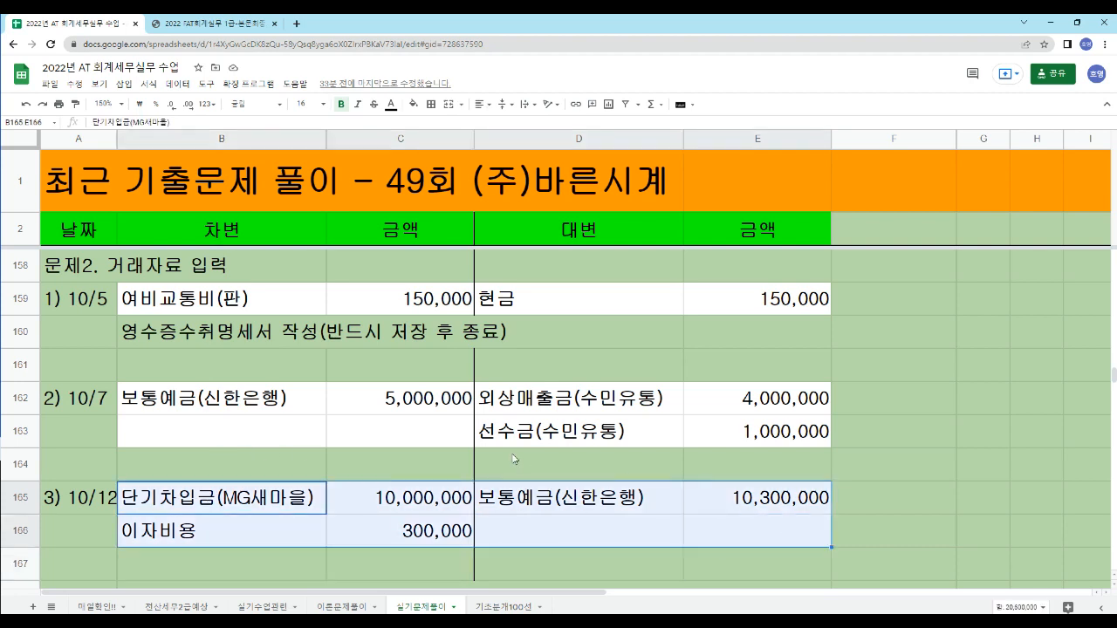
click(405, 526)
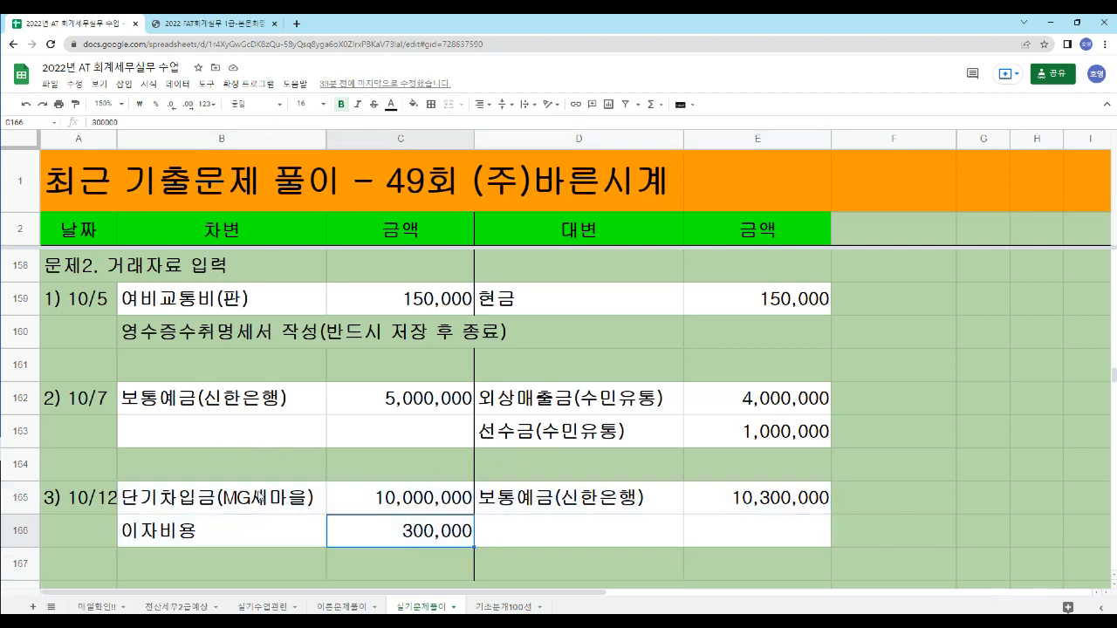
click(255, 499)
click(258, 539)
click(503, 511)
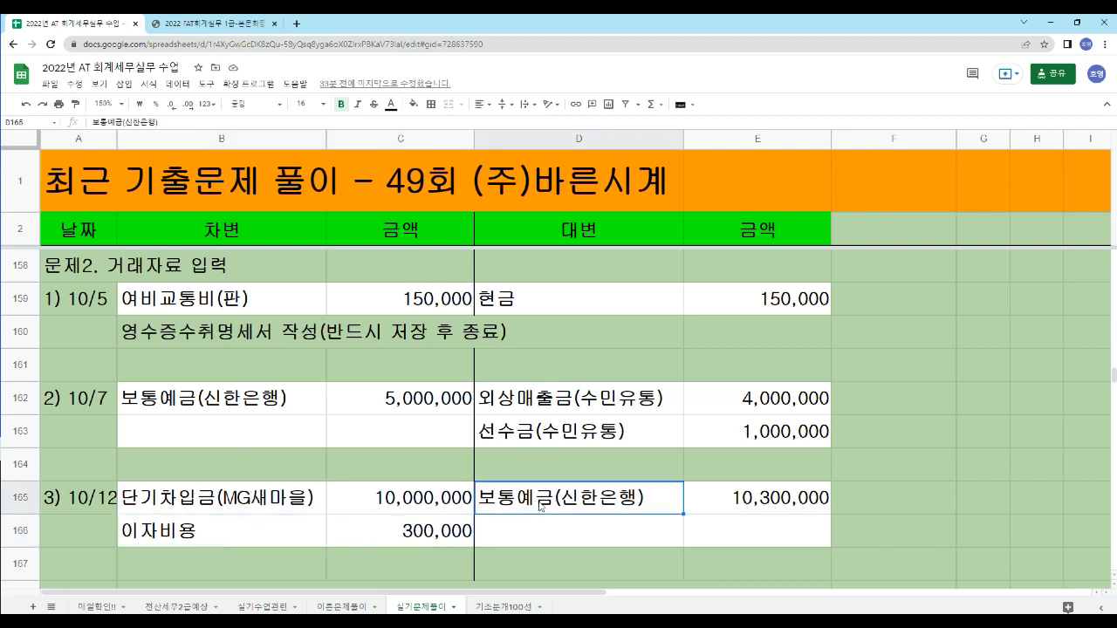
- Return to the exam PDF and read notes 2 and 3 on recognising interest at repayment and on 원천징수
click(189, 26)
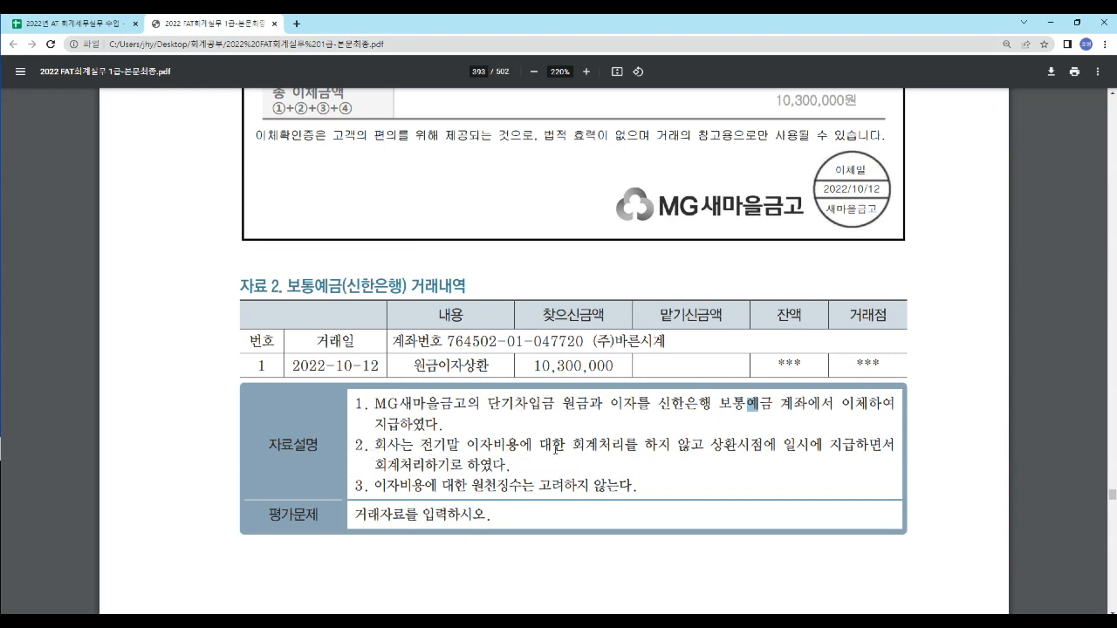
drag(573, 445, 770, 449)
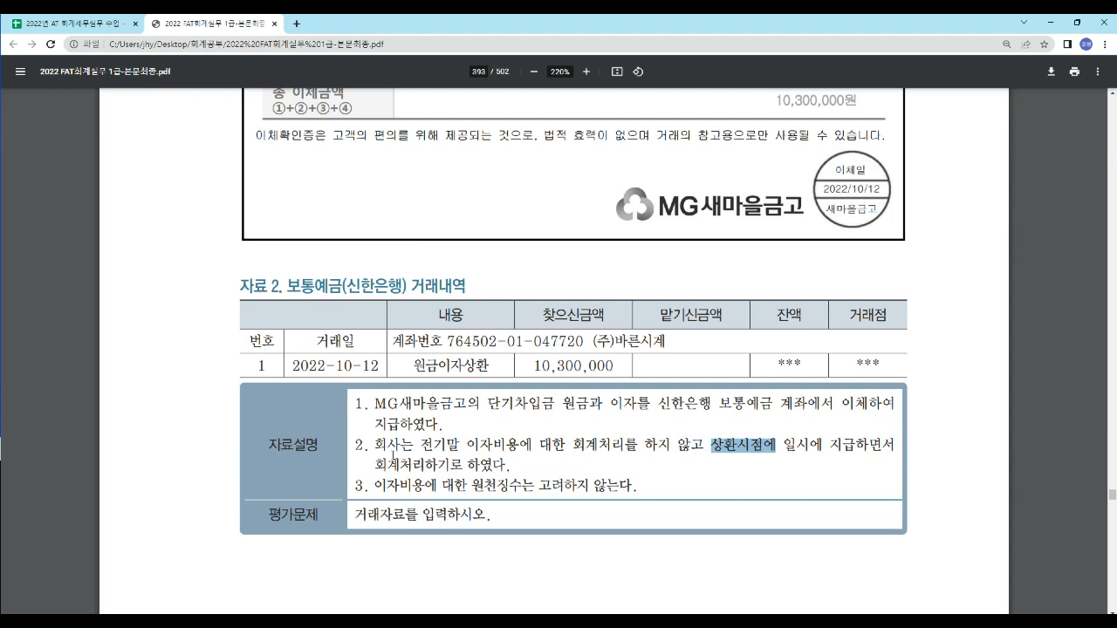
drag(524, 472, 521, 473)
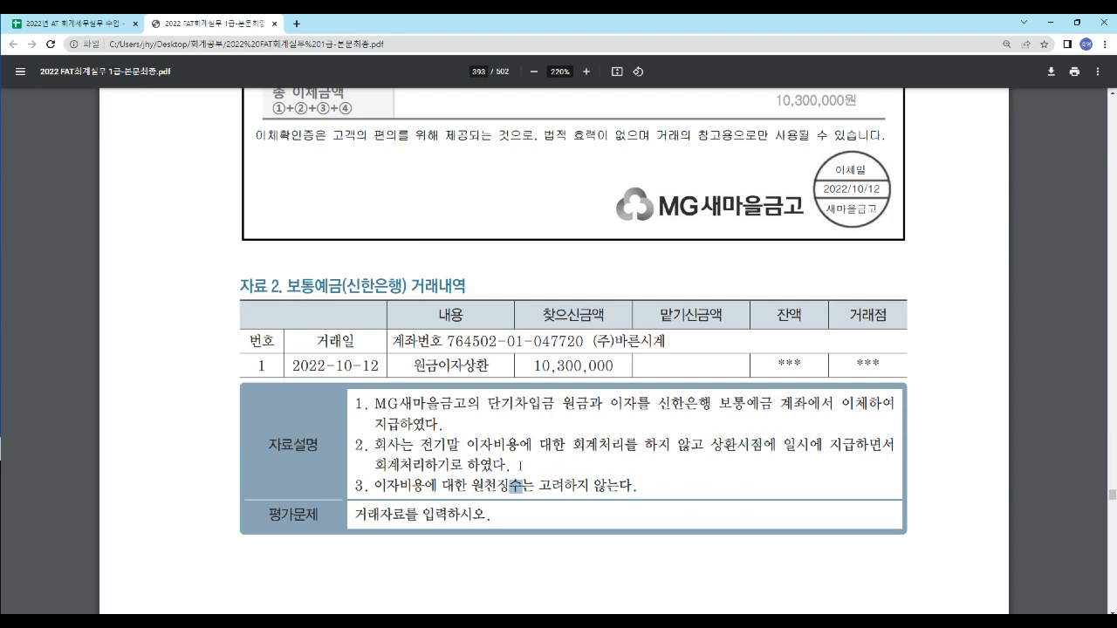
- Go back to the answer spreadsheet and review the 이자비용 account and its amount in the 10/12 entry
click(102, 25)
scroll(262, 436, down, 3)
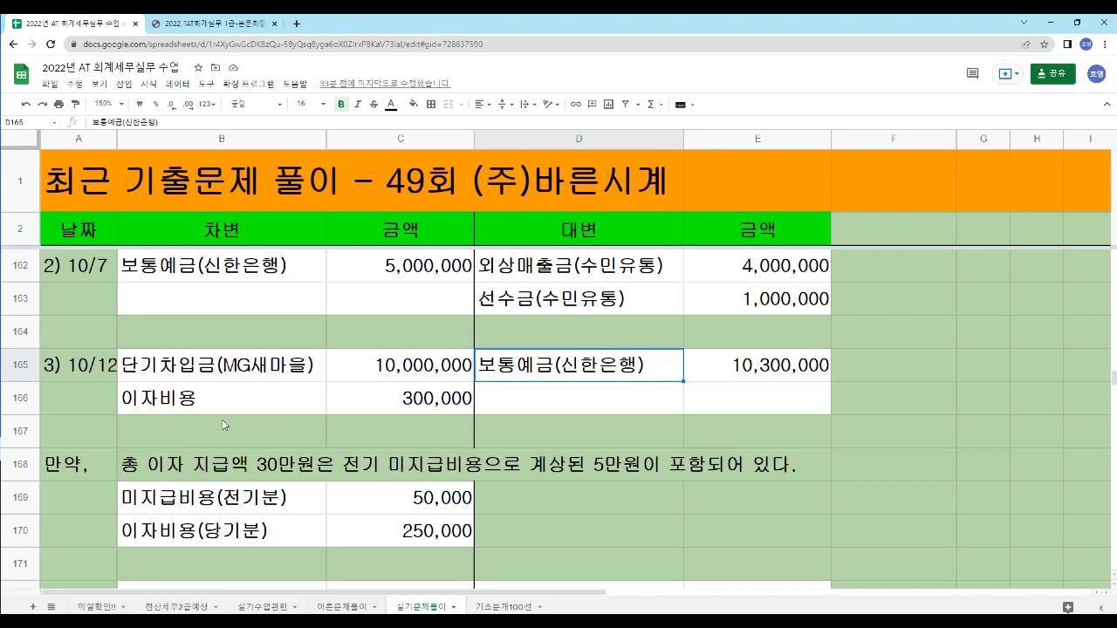
click(163, 401)
click(361, 405)
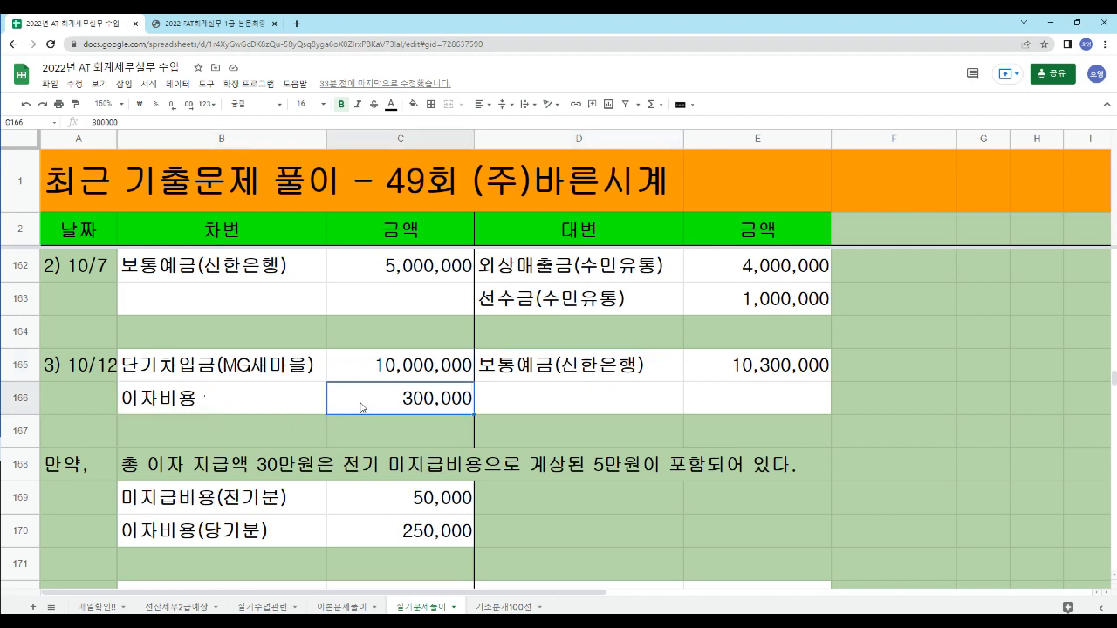
click(244, 399)
click(365, 398)
click(244, 388)
click(366, 398)
click(268, 397)
click(384, 409)
- Examine the 만약 case below the 10/12 entry, checking how the interest splits into 미지급비용(전기분) and 이자비용(당기분)
drag(85, 461, 128, 472)
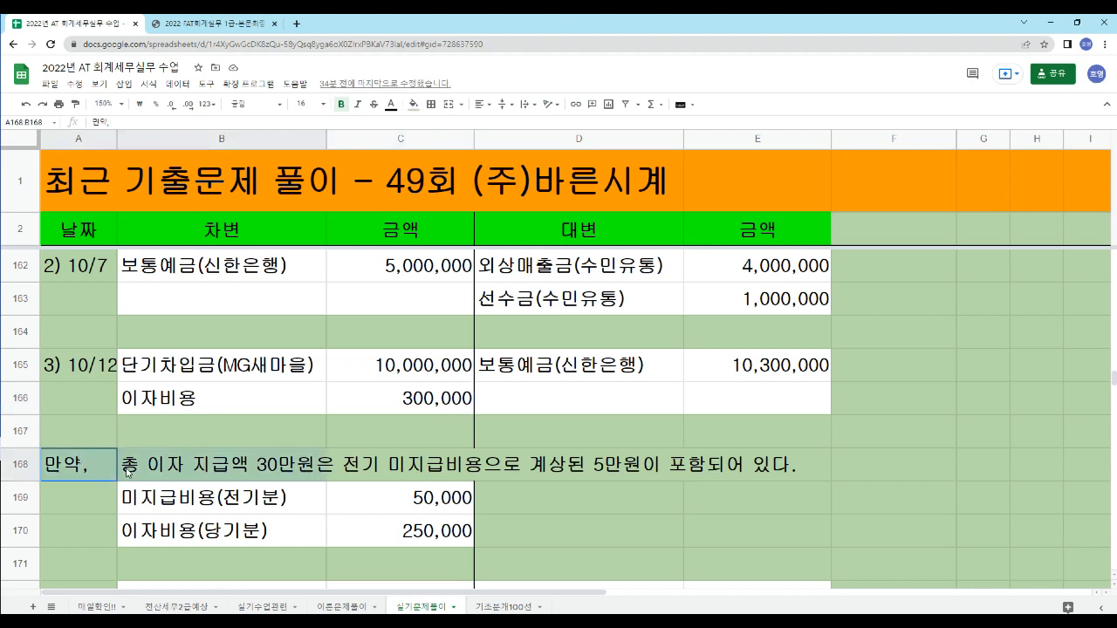
click(766, 505)
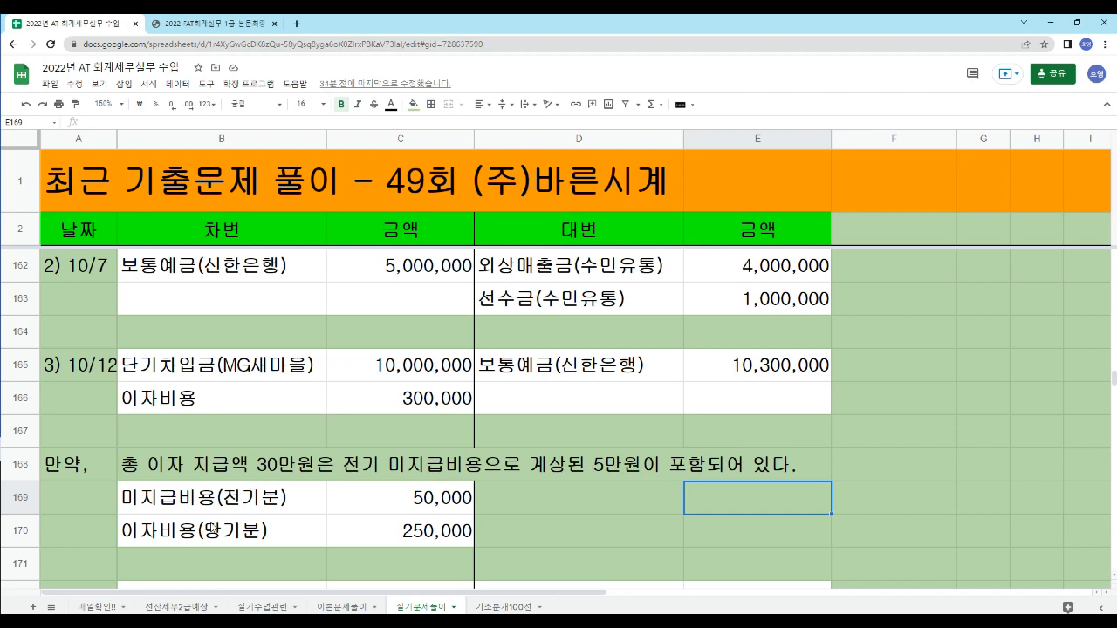
click(203, 408)
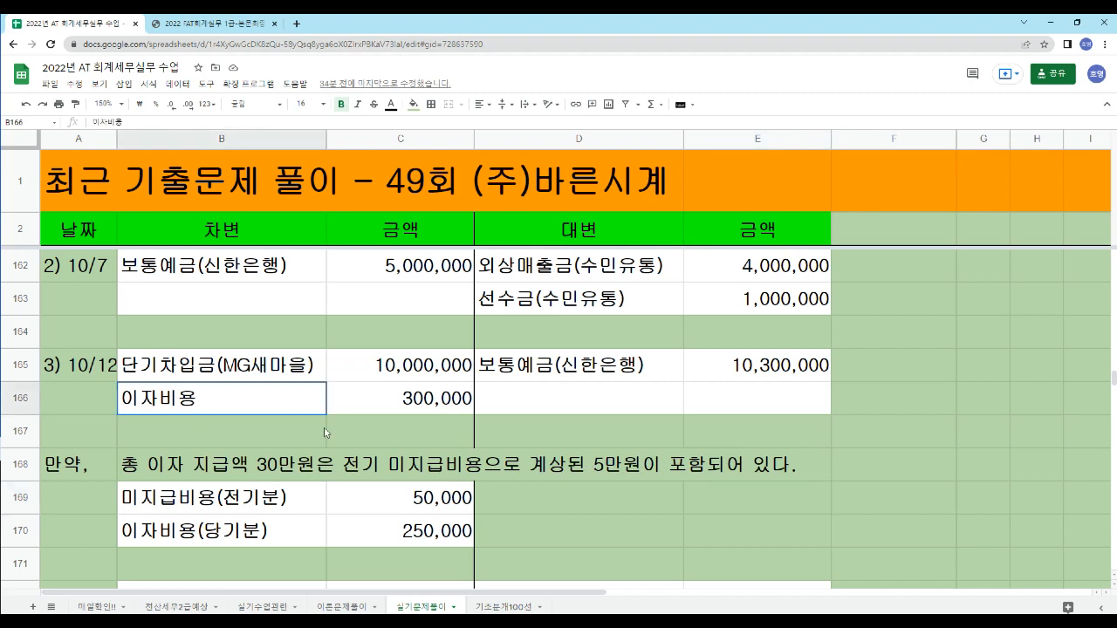
click(398, 410)
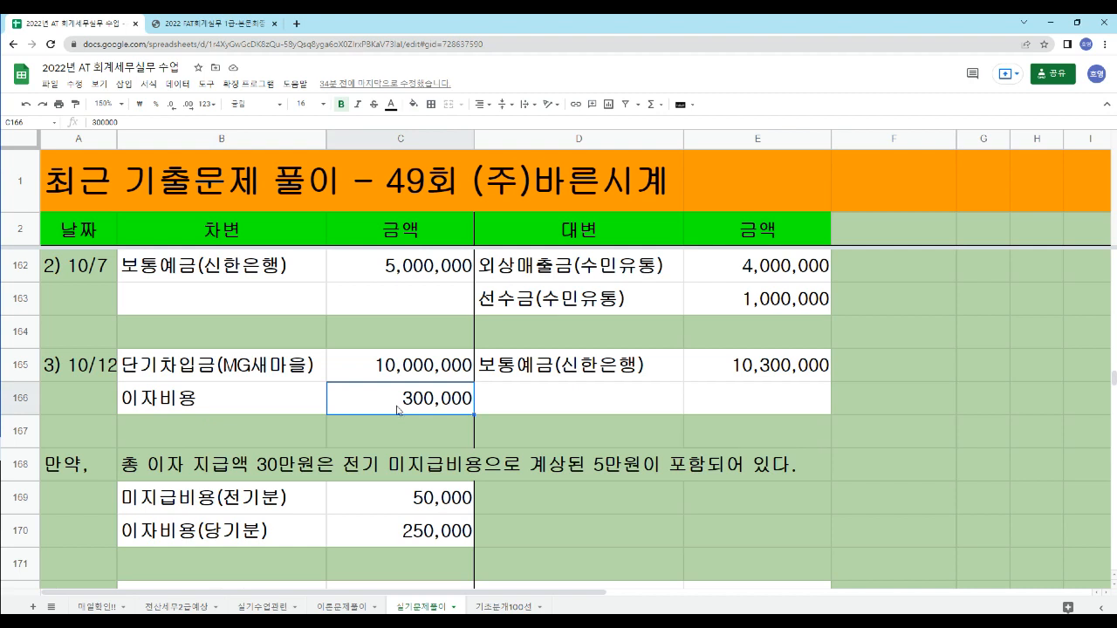
click(392, 499)
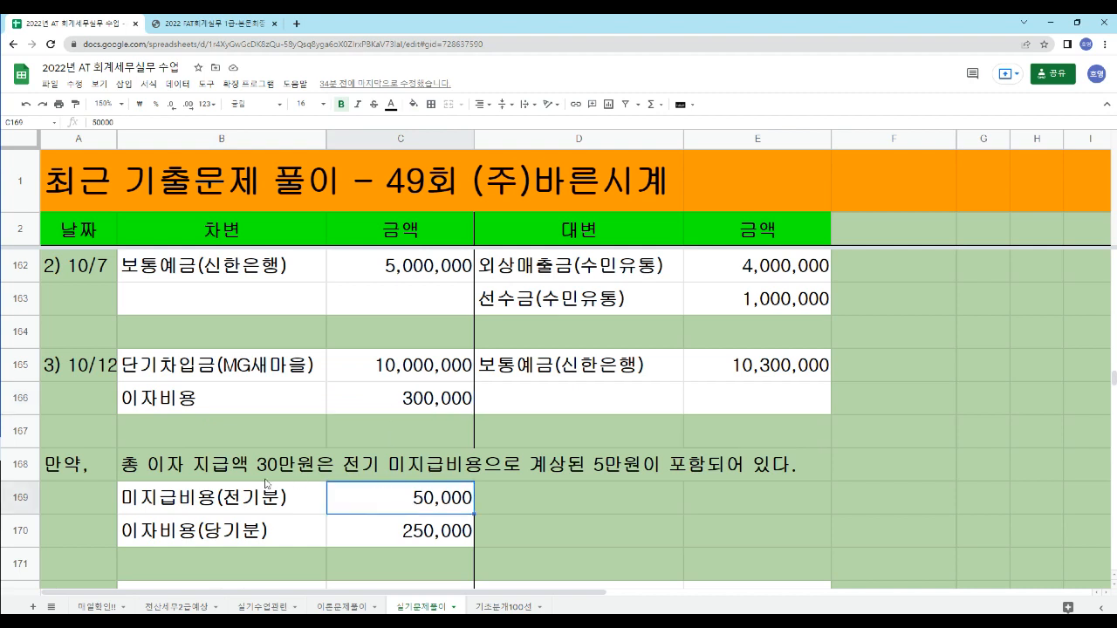
click(214, 504)
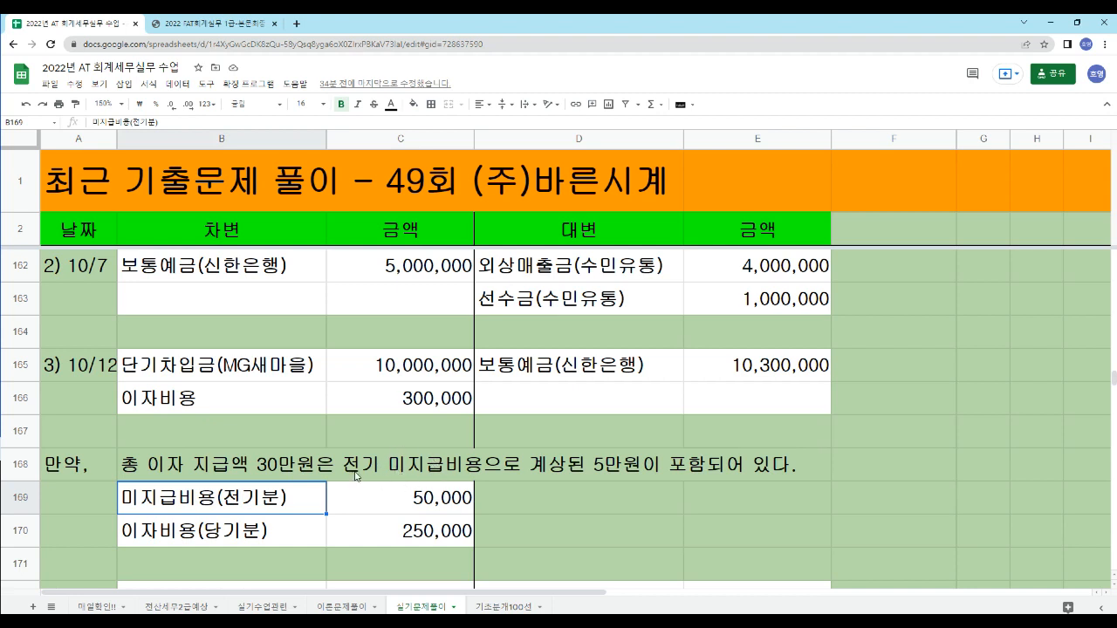
click(397, 502)
click(377, 537)
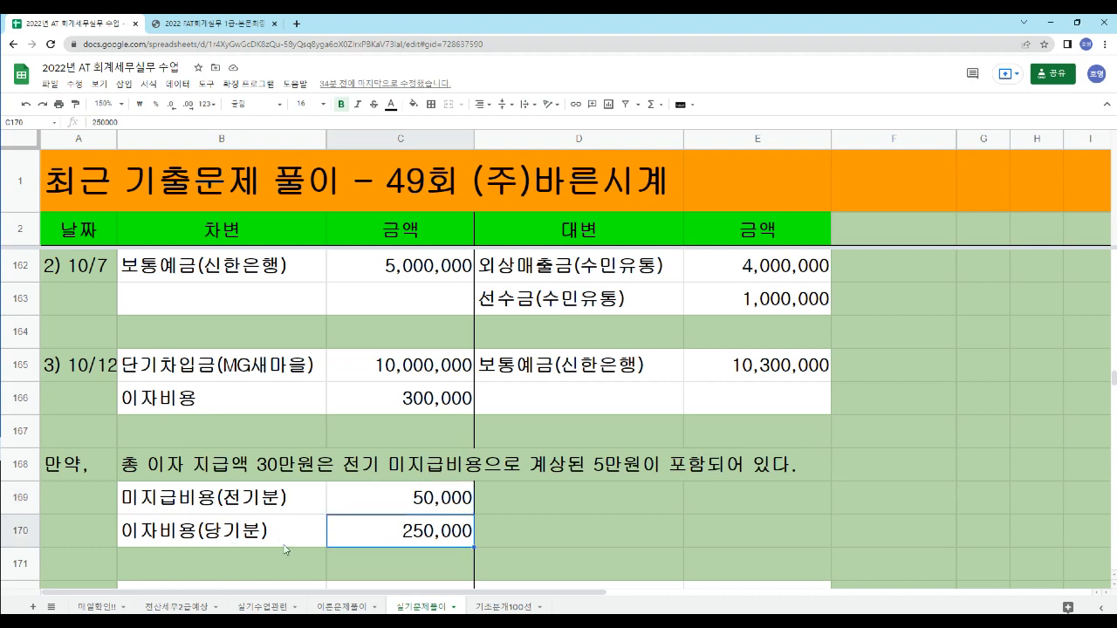
click(163, 535)
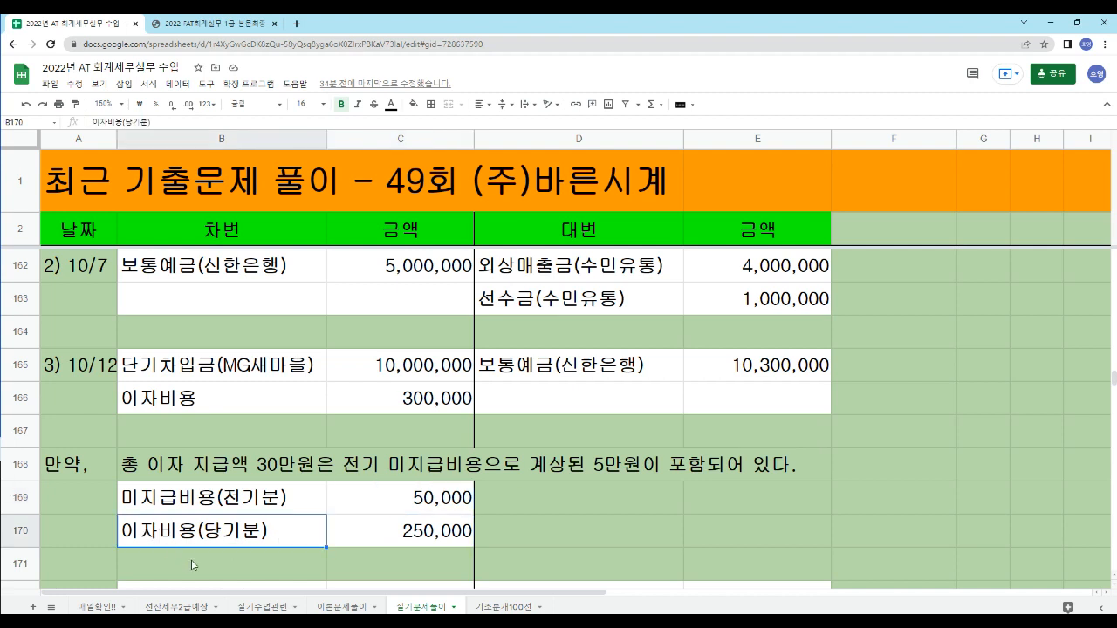
- Compare the 전기분 and 당기분 amounts of the 만약 case with the single 이자비용 line of the 10/12 entry
click(280, 505)
click(293, 530)
click(372, 507)
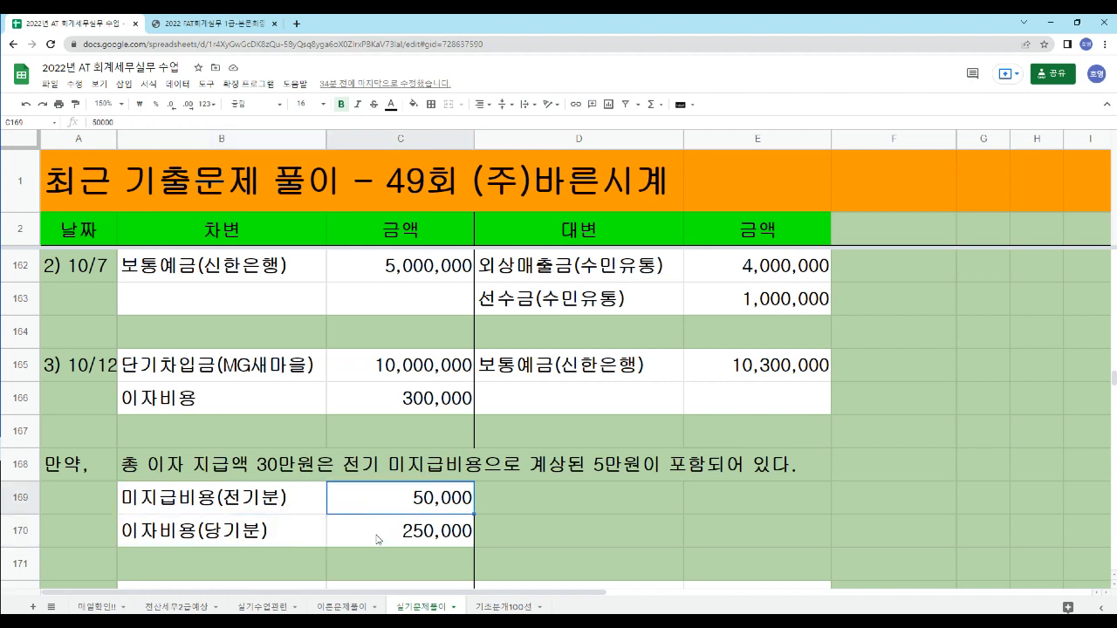
click(378, 539)
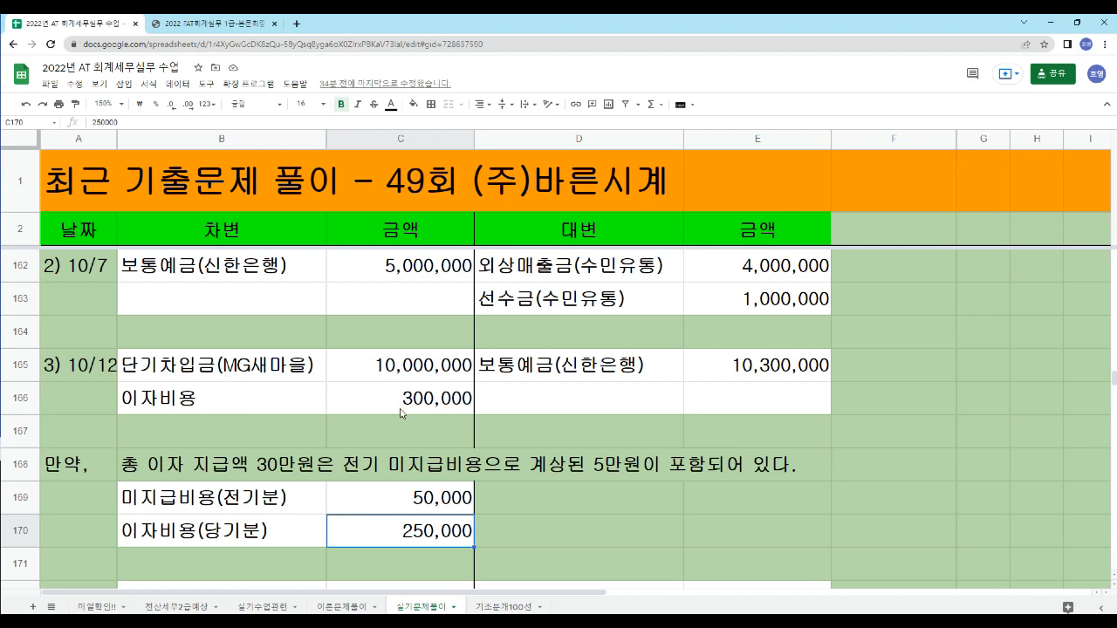
click(217, 402)
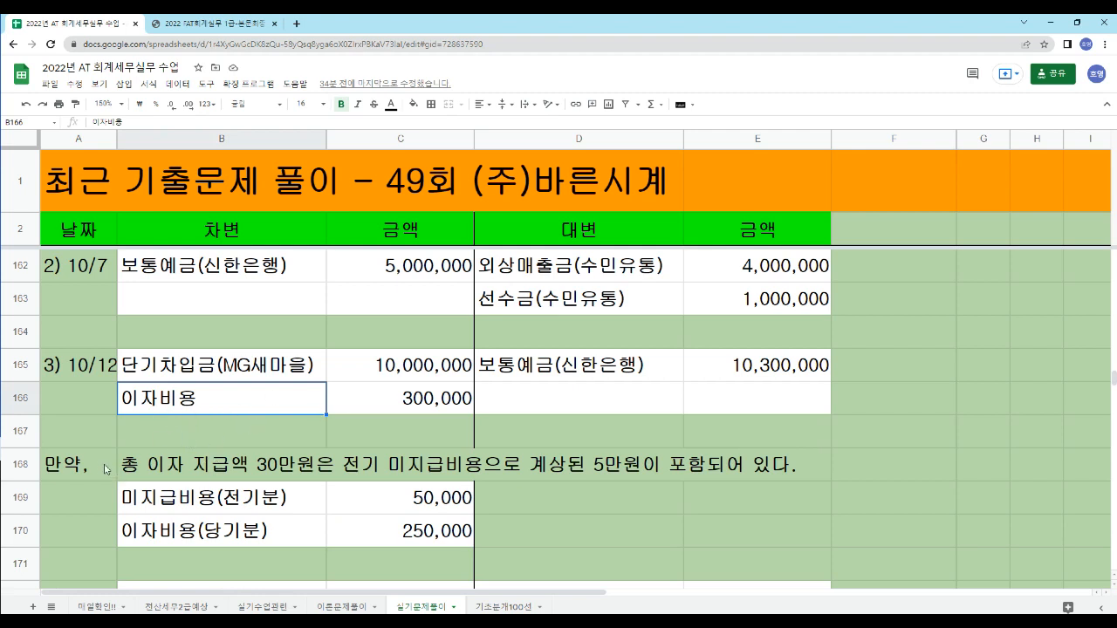
click(87, 466)
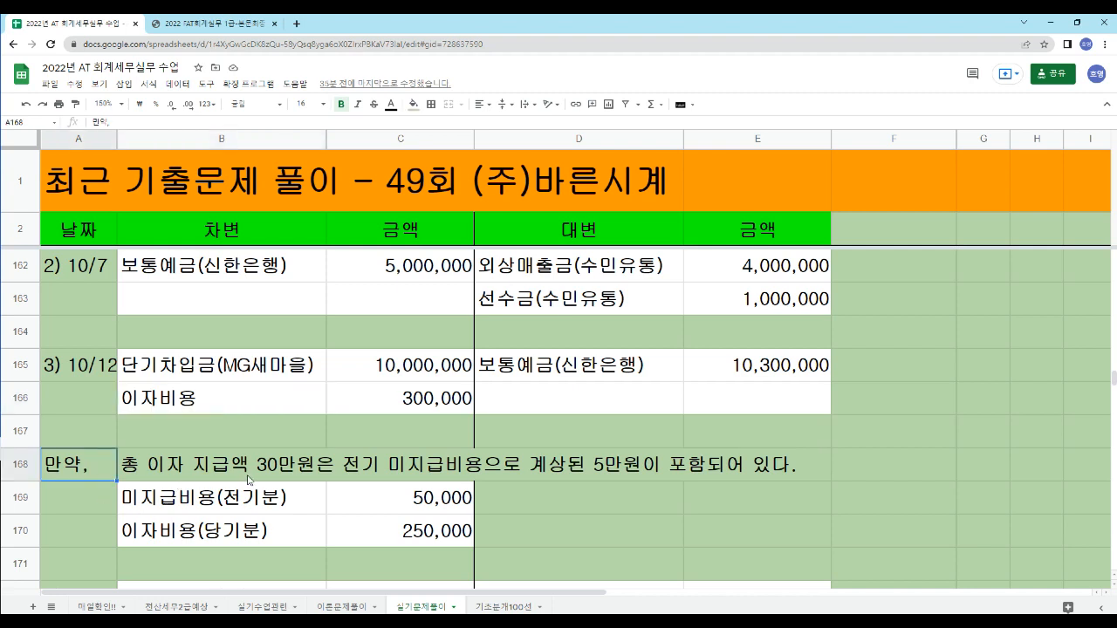
click(409, 510)
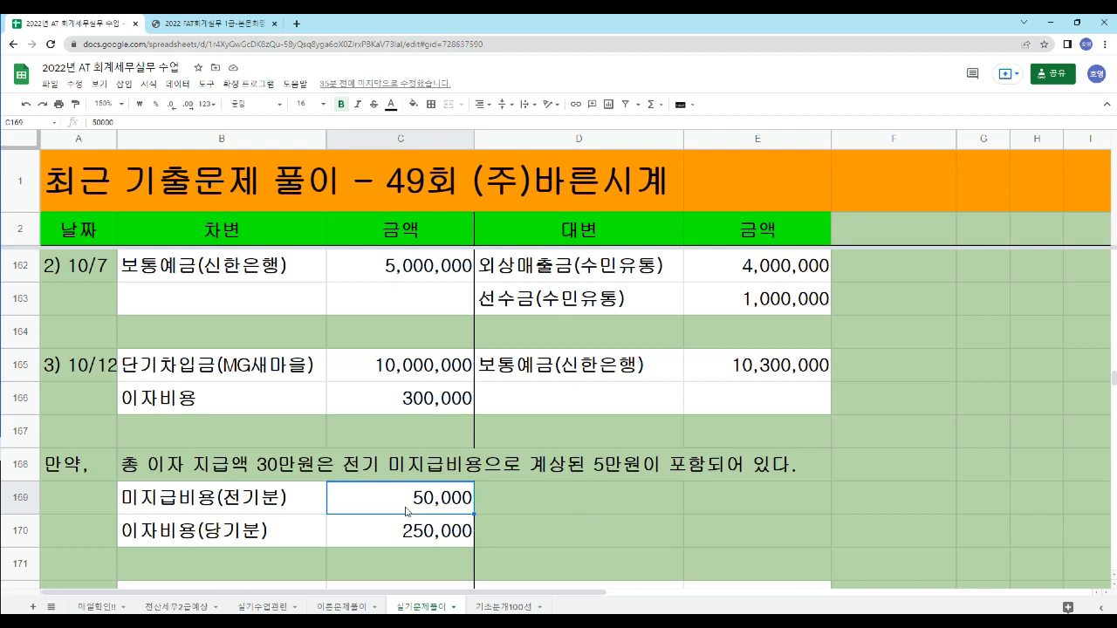
- Recheck the 미지급비용(전기분) and 이자비용(당기분) lines of the 만약 case against their amounts
click(377, 529)
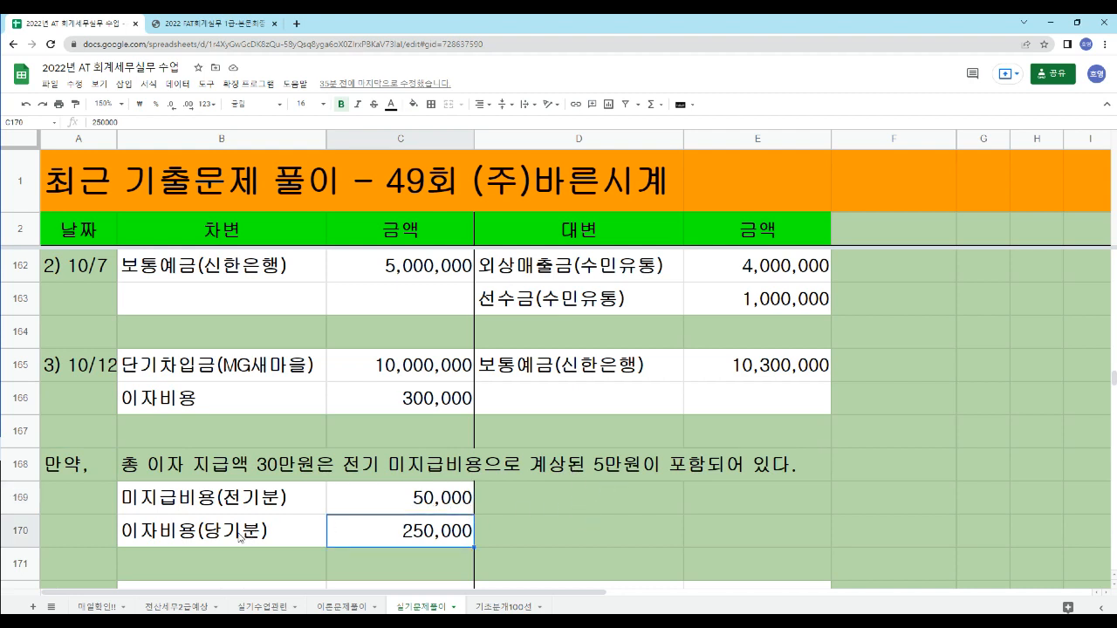
click(242, 539)
click(174, 500)
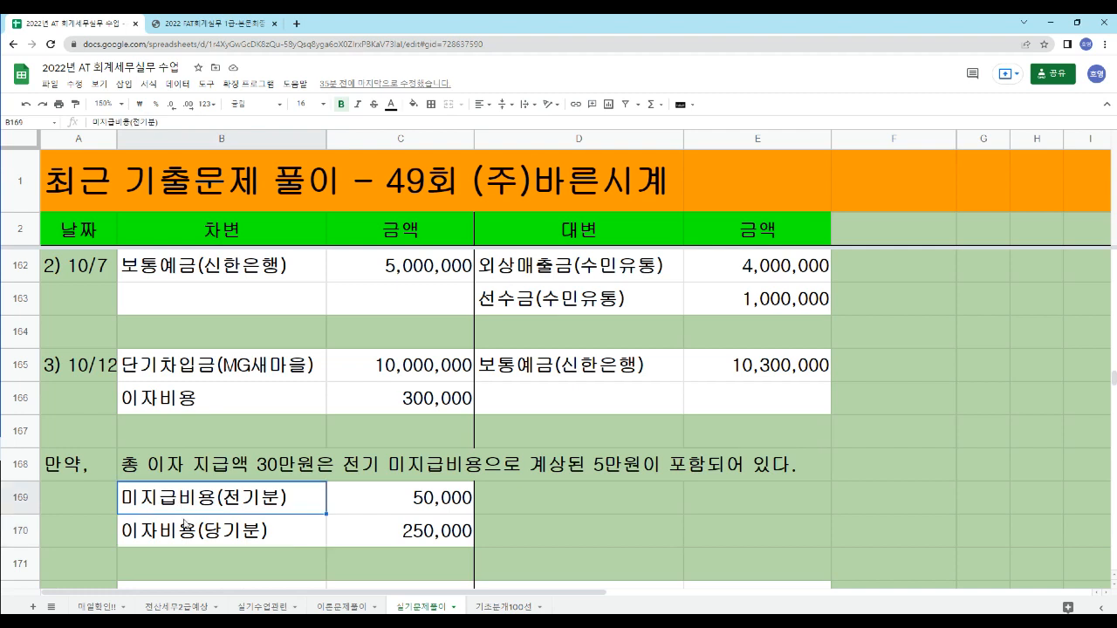
click(182, 540)
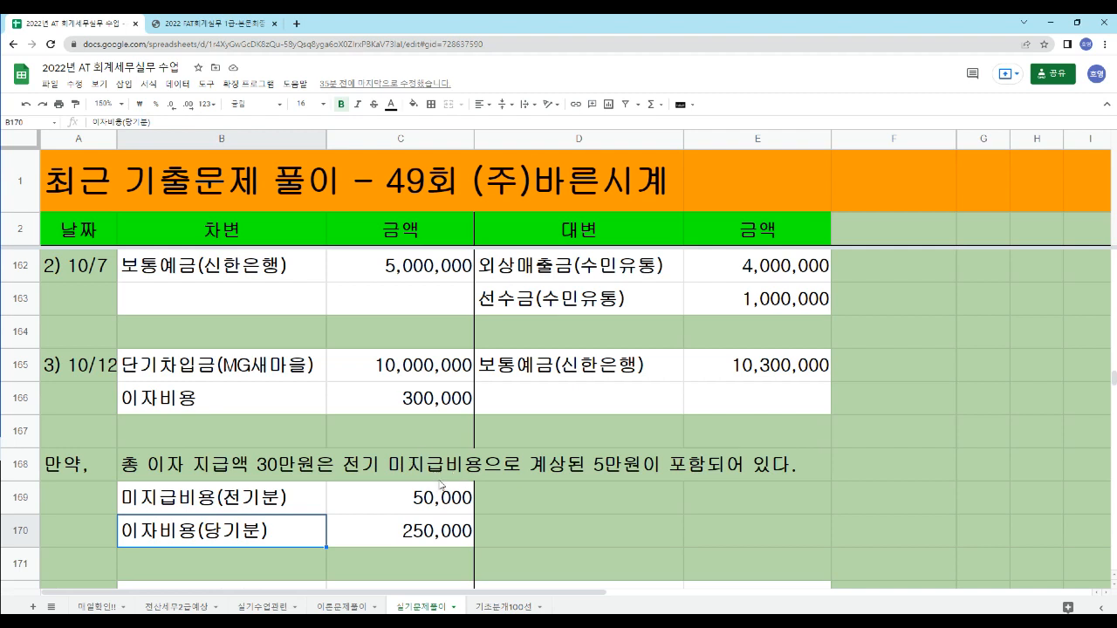
click(239, 493)
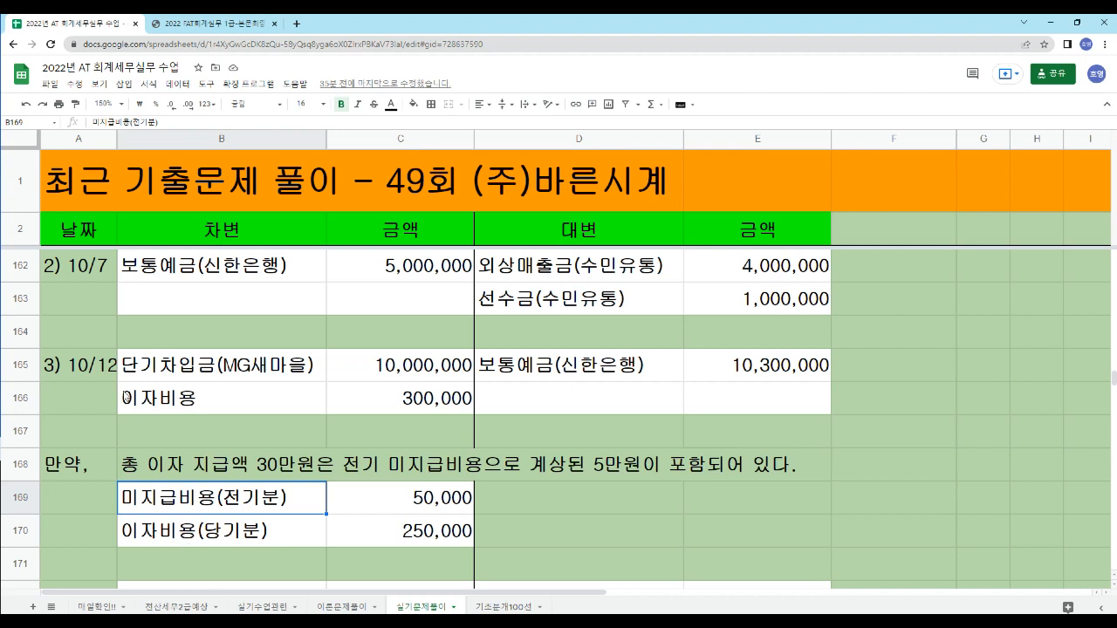
- Highlight the full 10/12 entry, both debit and credit sides, and review it with the earlier 문제2 entries
drag(144, 366, 786, 412)
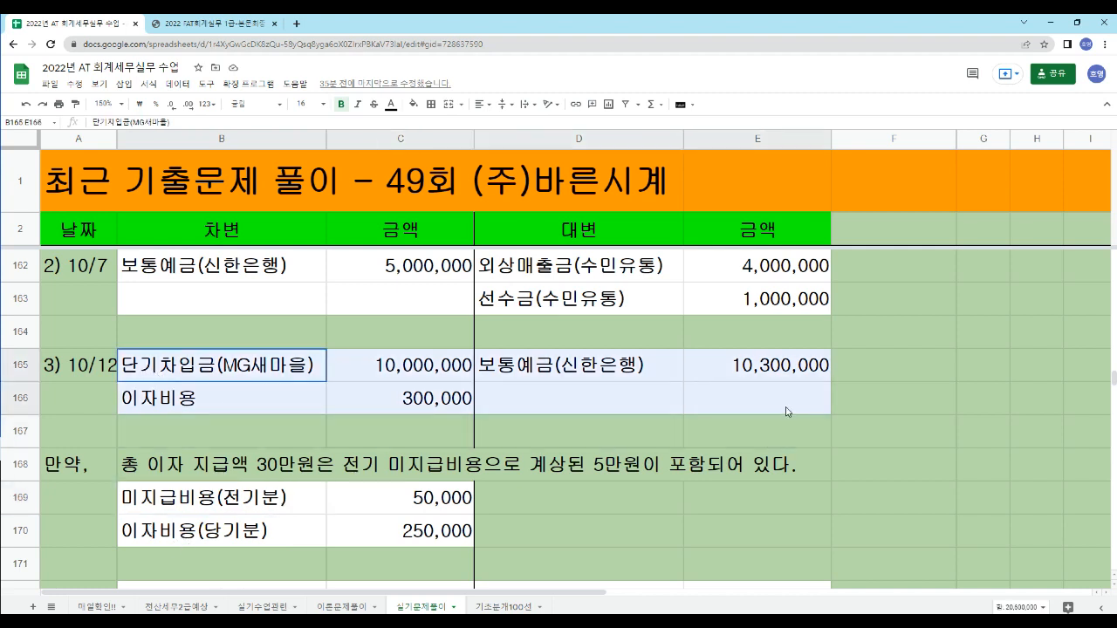
scroll(633, 483, up, 1)
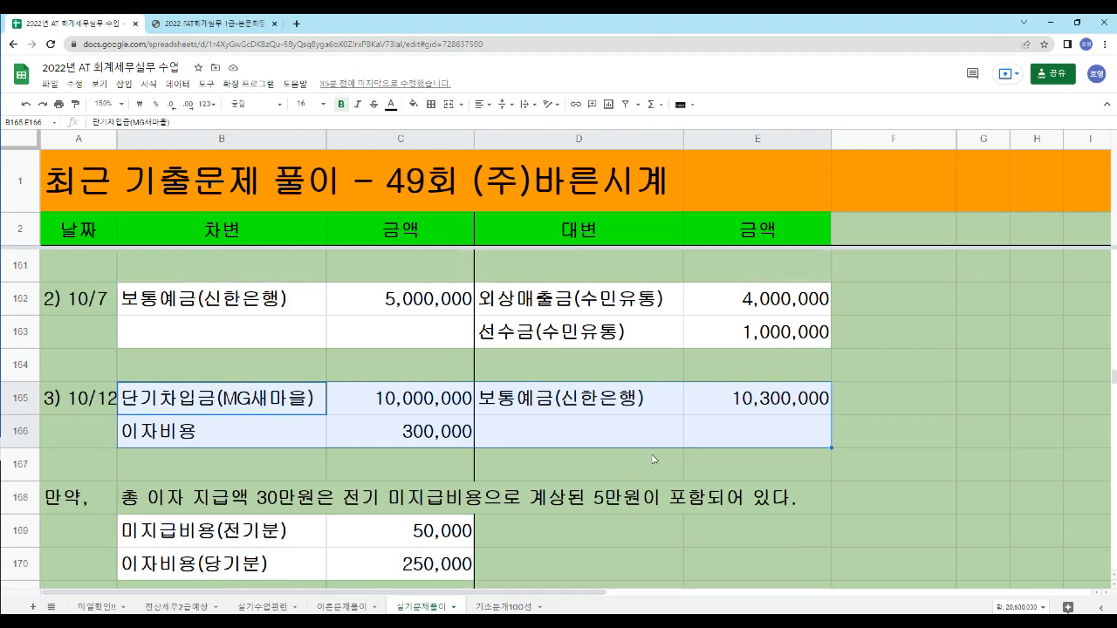
scroll(608, 441, up, 1)
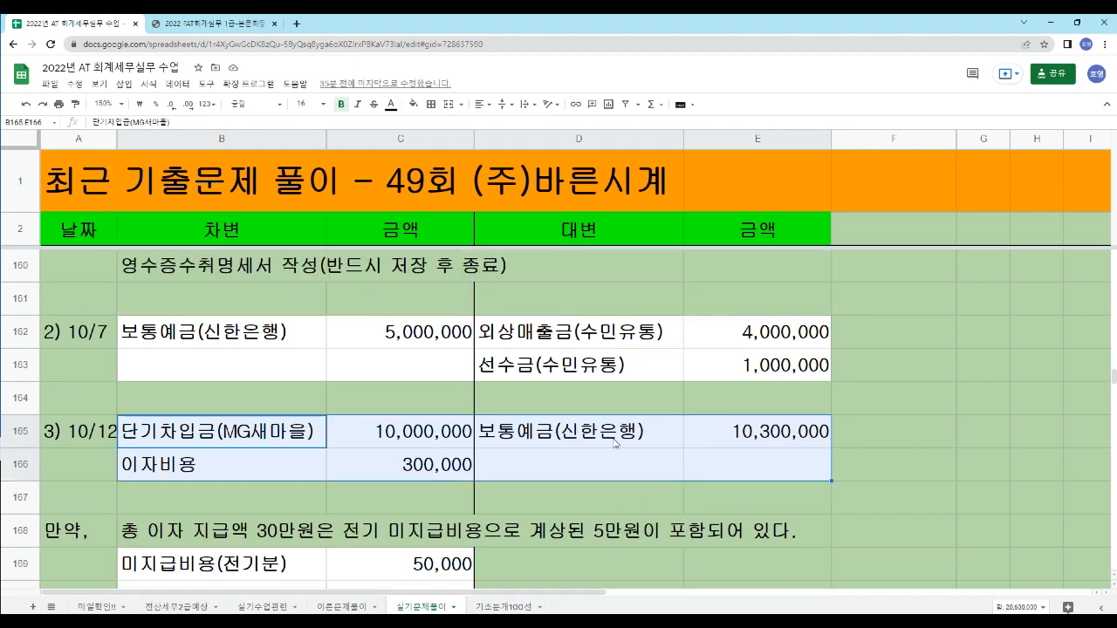
scroll(618, 443, up, 3)
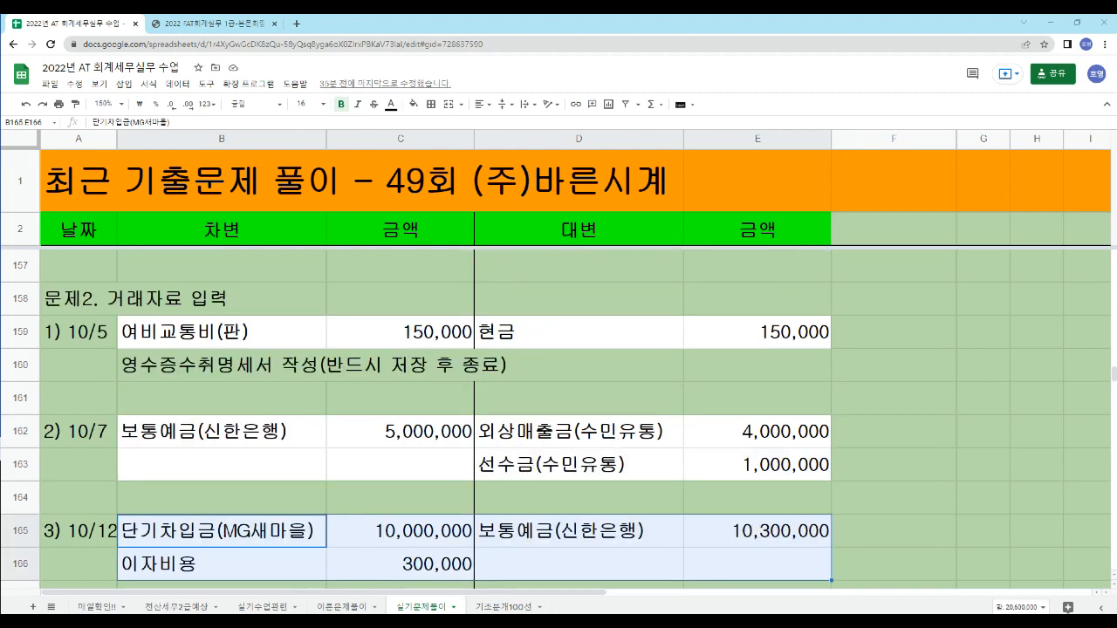
- Switch to the accounting program's 일반전표입력 window and start a debit (차변) line dated October 12
key(alt+Tab)
click(642, 121)
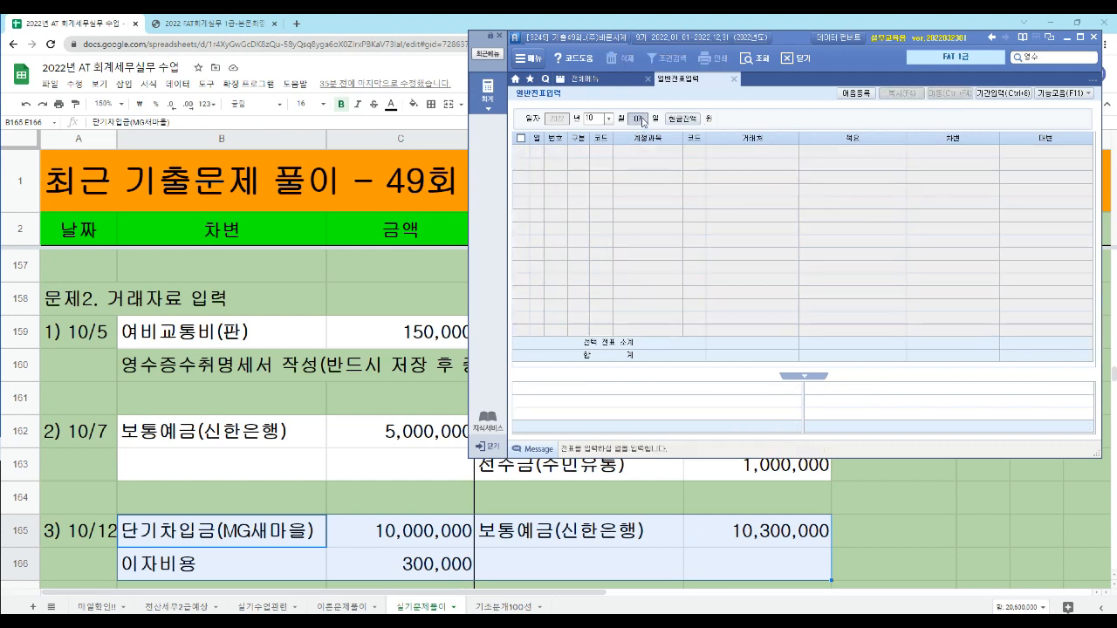
text(12)
key(Return)
text(3)
key(Return)
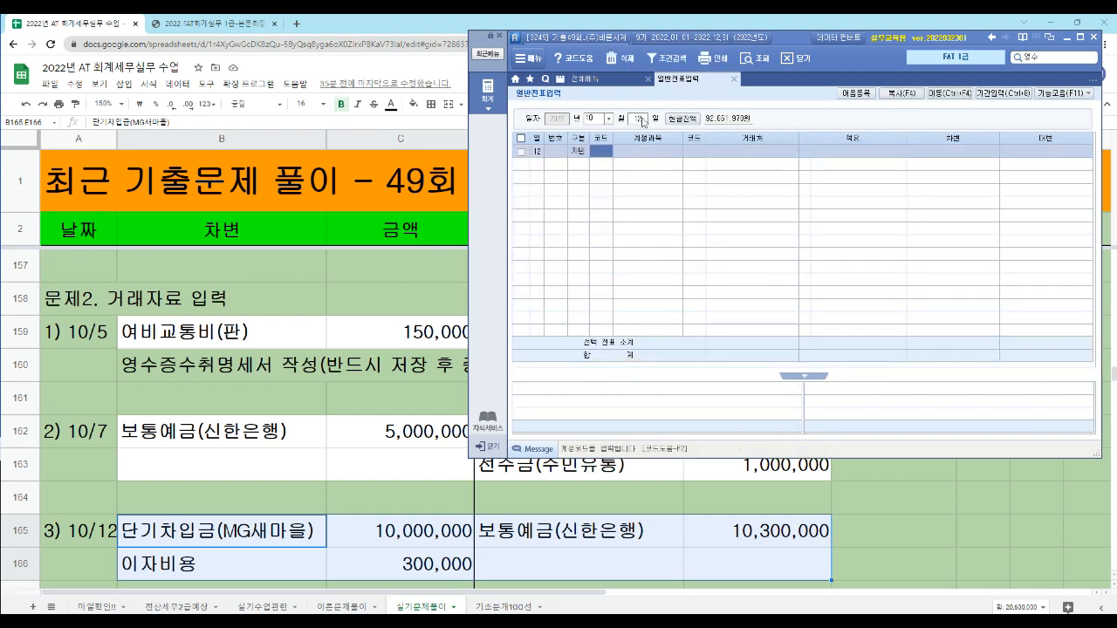
- Fill the debit line with account 단기차입금, counterparty MG새마을금고(차입금) and amount 10,000,000
text(단기)
key(Return)
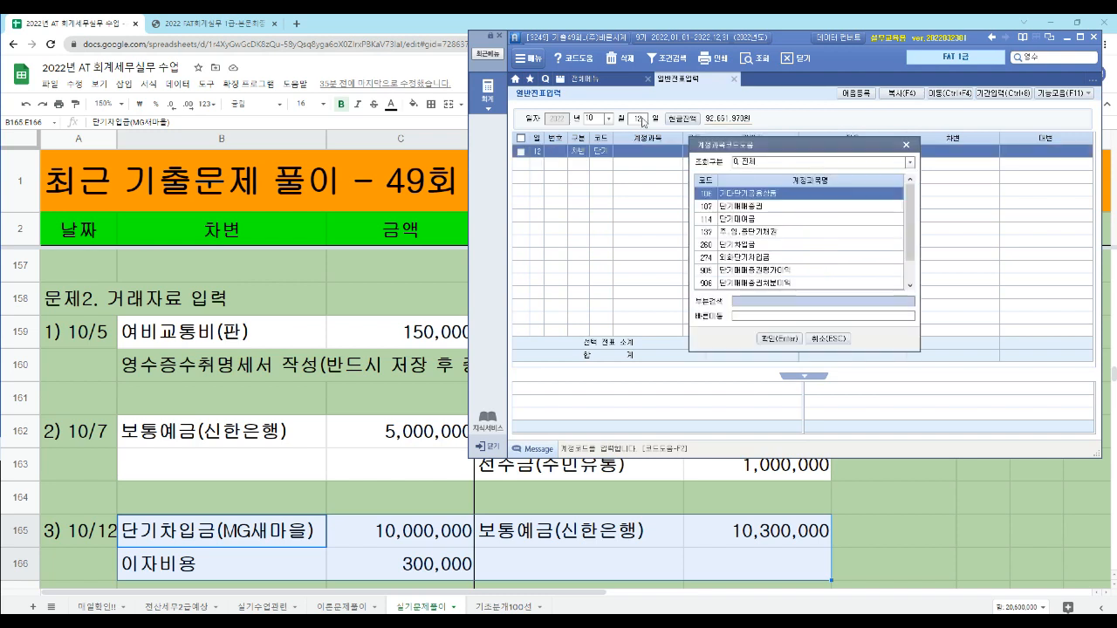
text(단기차)
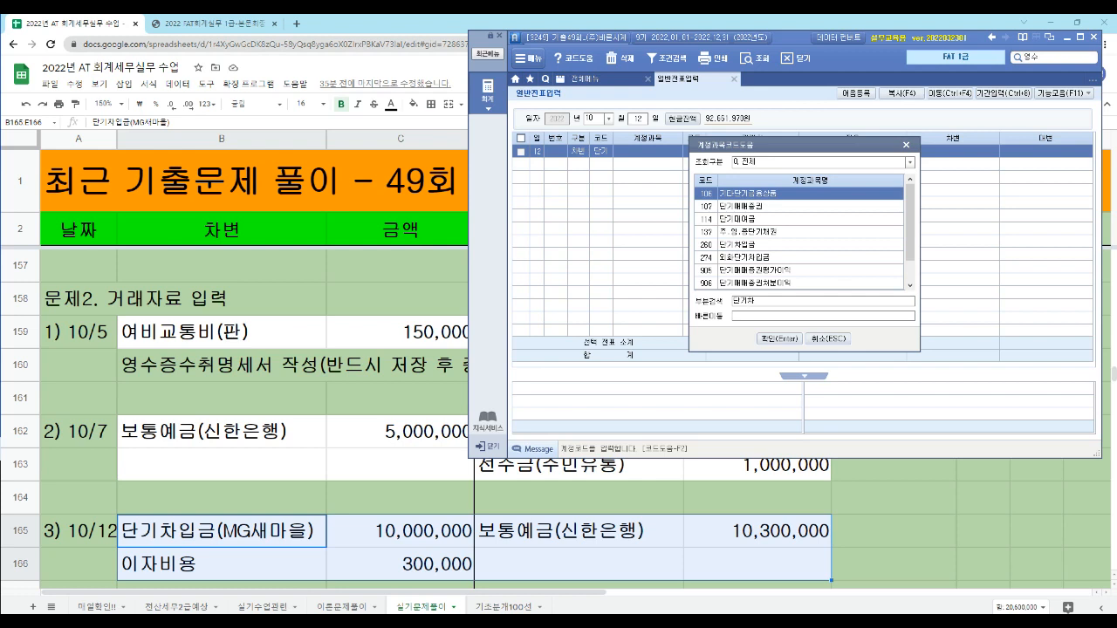
key(Return)
key(Return)
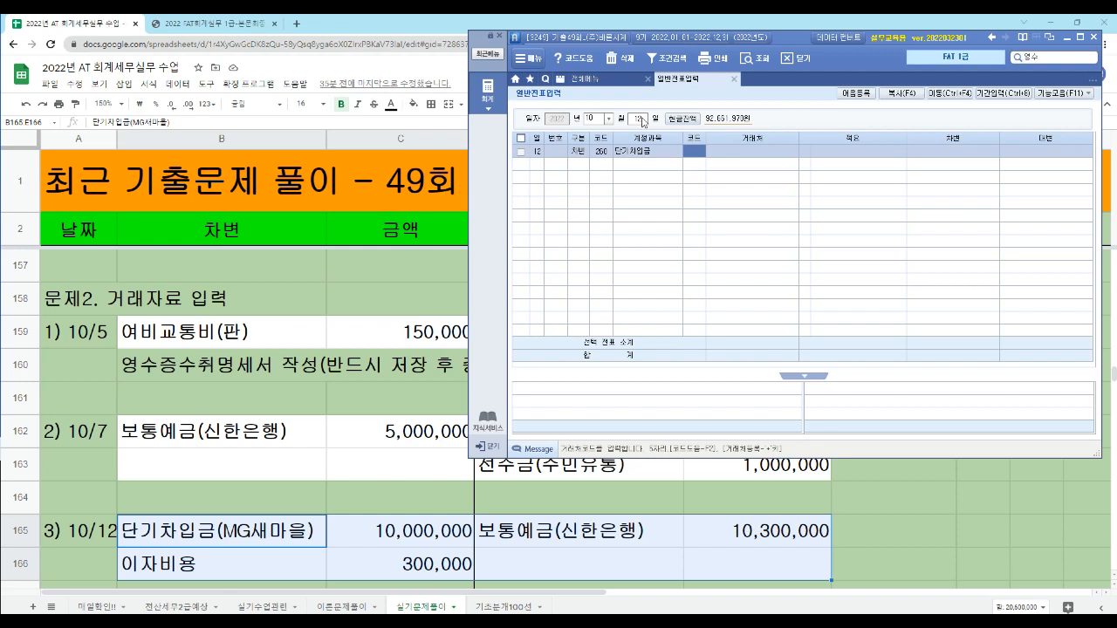
text(새마)
key(Return)
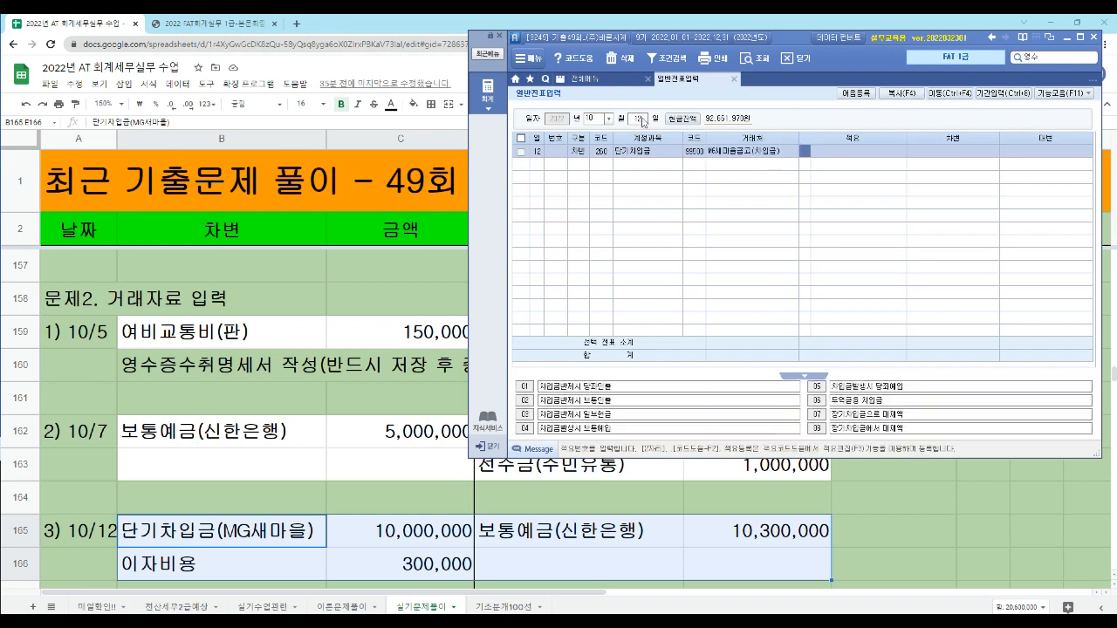
key(Return)
text(10000000)
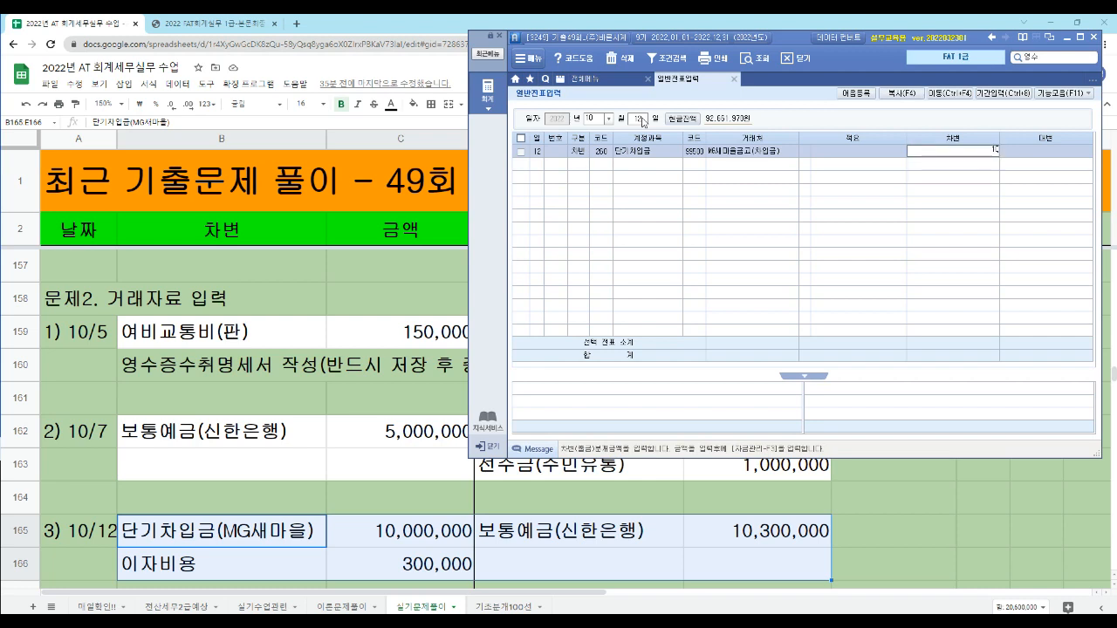
key(Return)
- Add a second debit (차변) line for 이자비용 with an amount of 300,000
text(3)
key(Return)
text(이자)
key(Return)
key(Down)
key(Down)
key(Down)
key(Down)
key(Return)
key(Return)
key(Return)
text(300000)
- Add a credit (대변) line for 보통예금 with counterparty 신한은행(보통) and amount 10,300,000
key(Return)
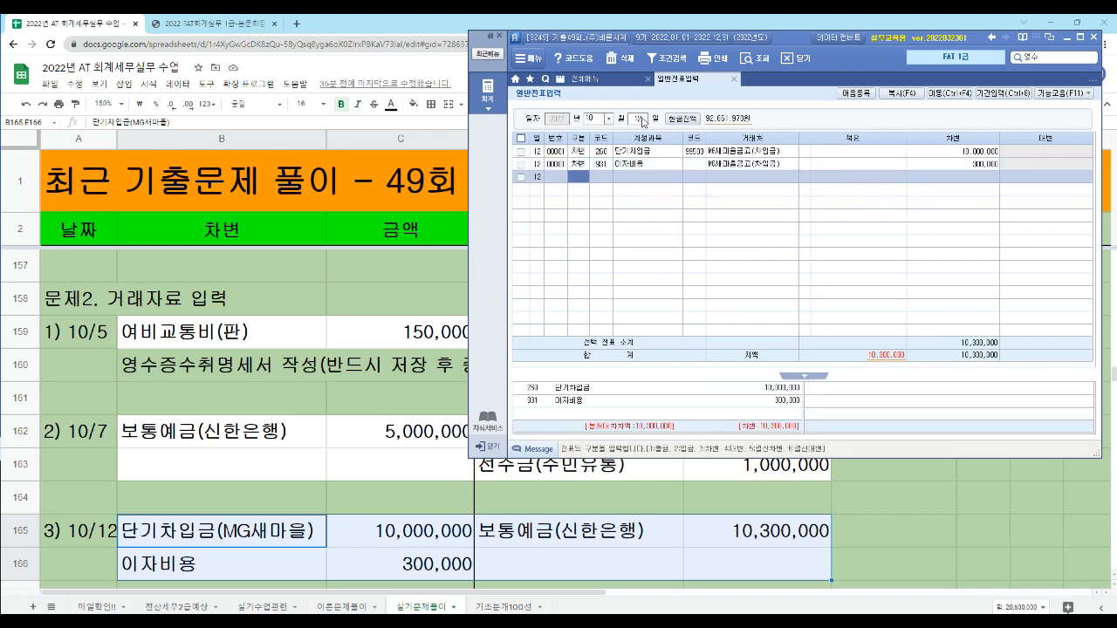
text(4)
key(Return)
text(103)
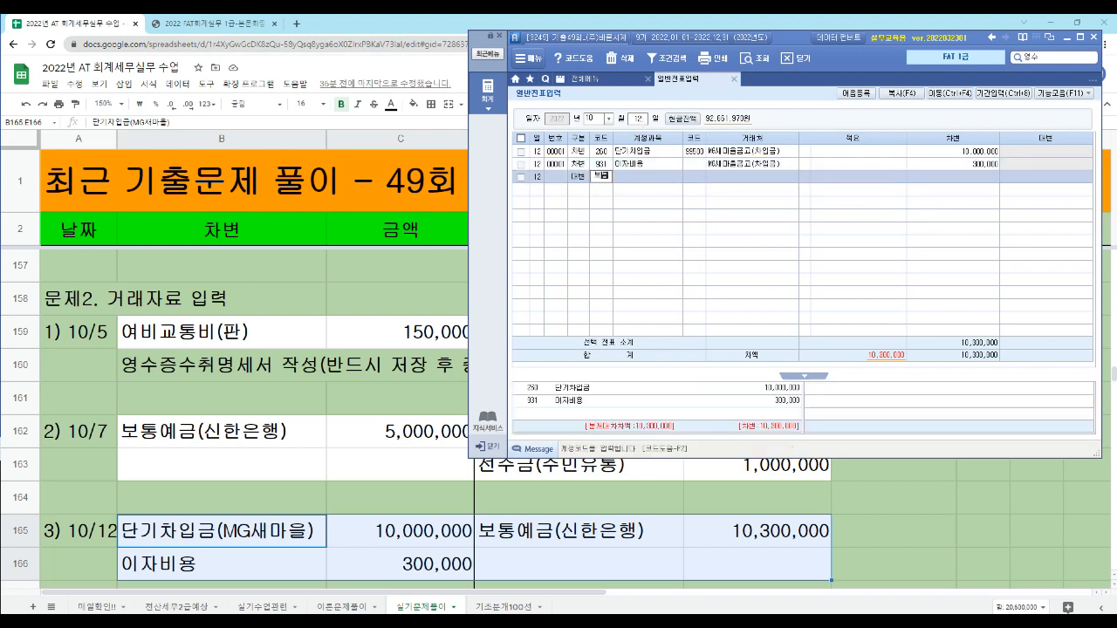
key(Return)
text(98005)
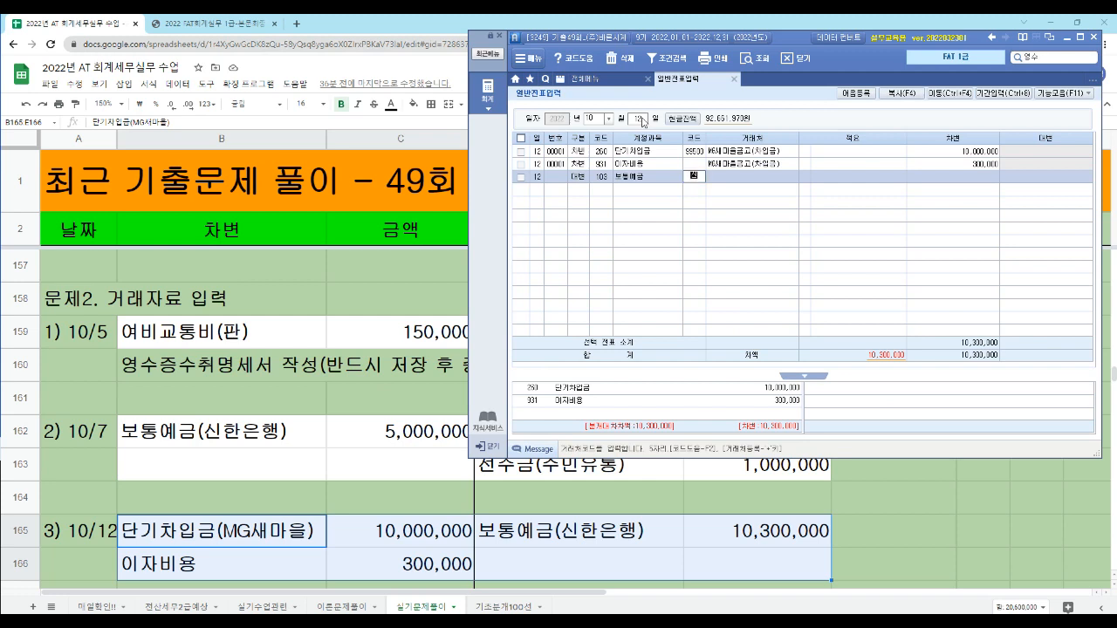
key(Return)
key(Return)
text(10300000)
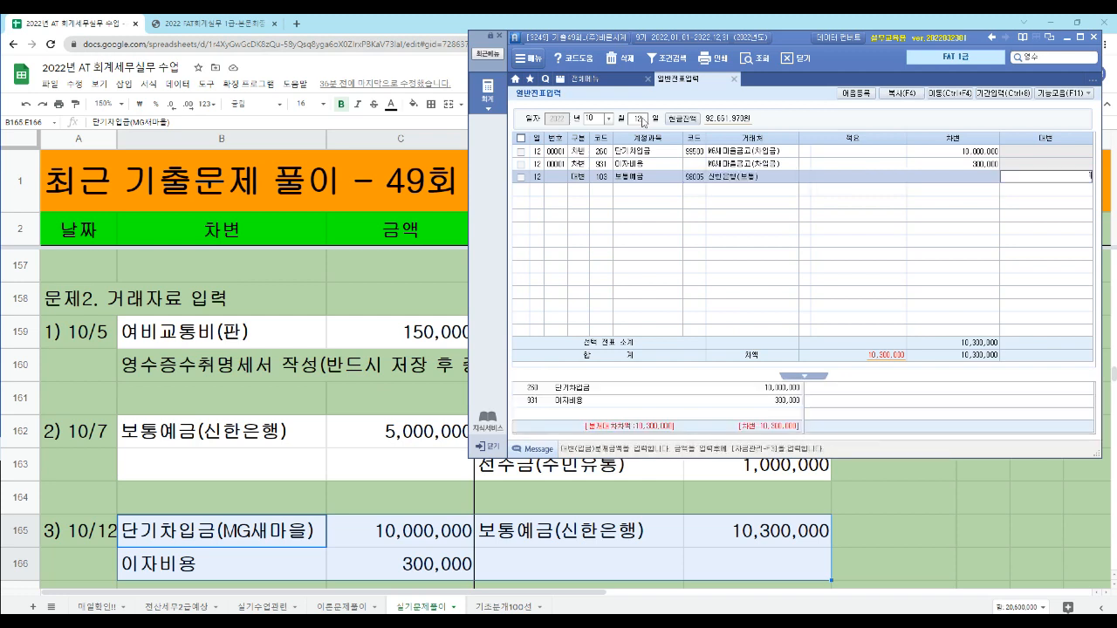
key(Return)
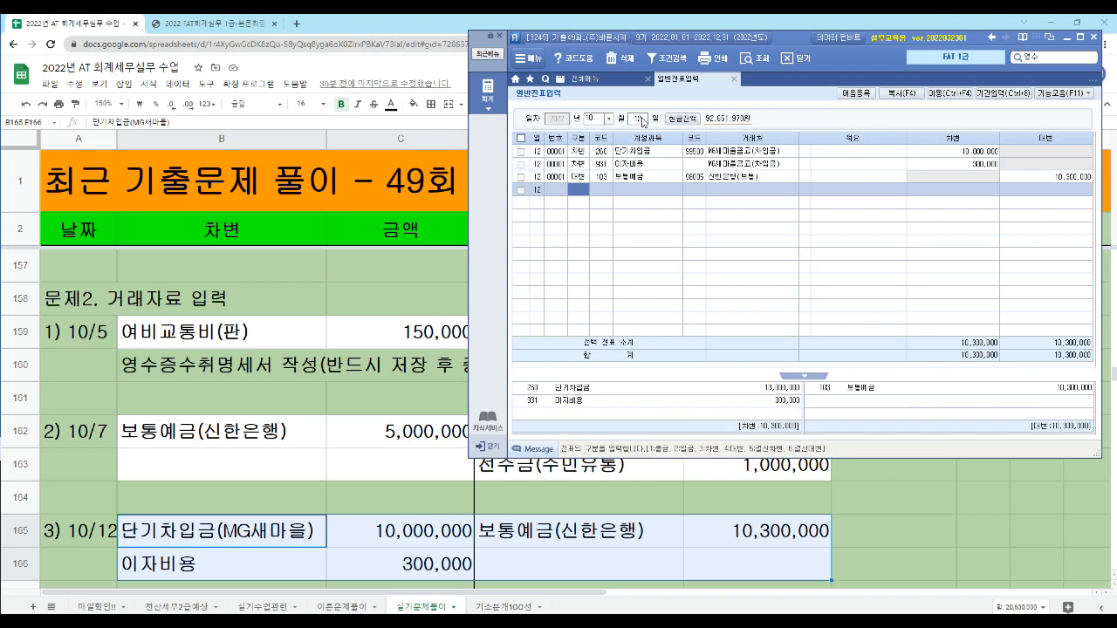
- Examine the 거래처 code and name on the 이자비용 line, comparing them with the 단기차입금 line
key(Up)
key(Up)
key(Up)
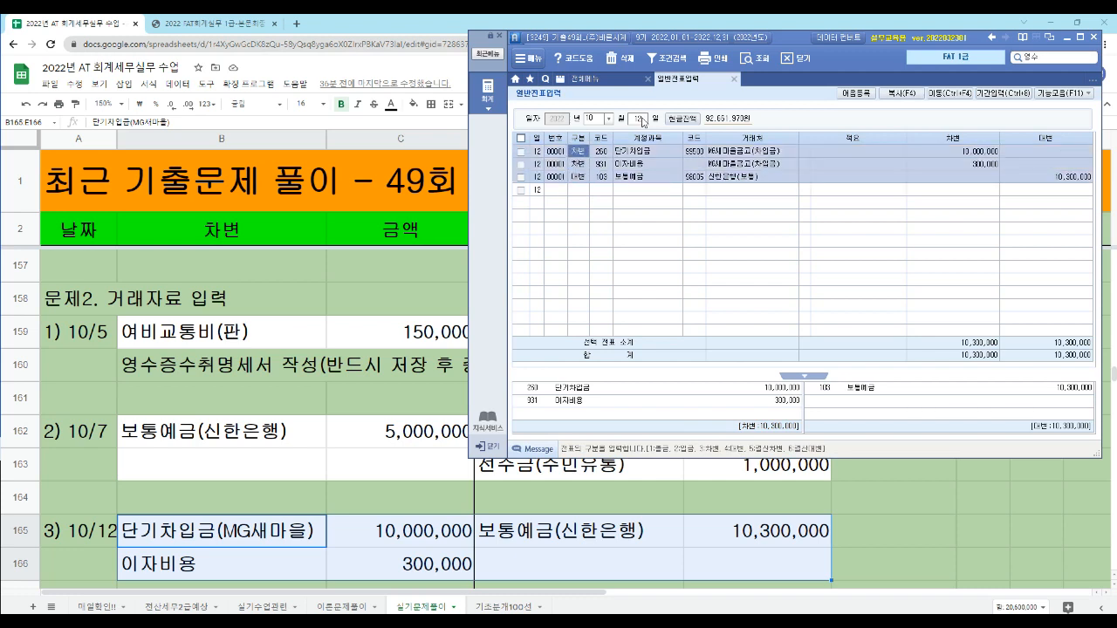
key(Return)
key(Return)
key(Return)
key(Return)
key(Return)
key(Return)
key(Return)
key(Return)
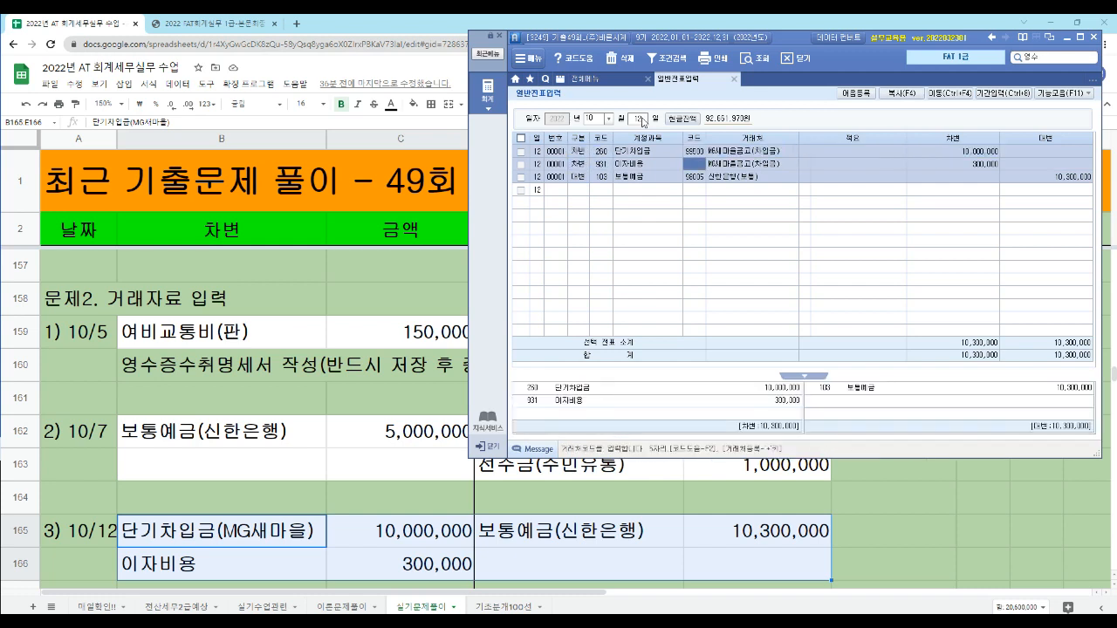
key(Return)
key(Return)
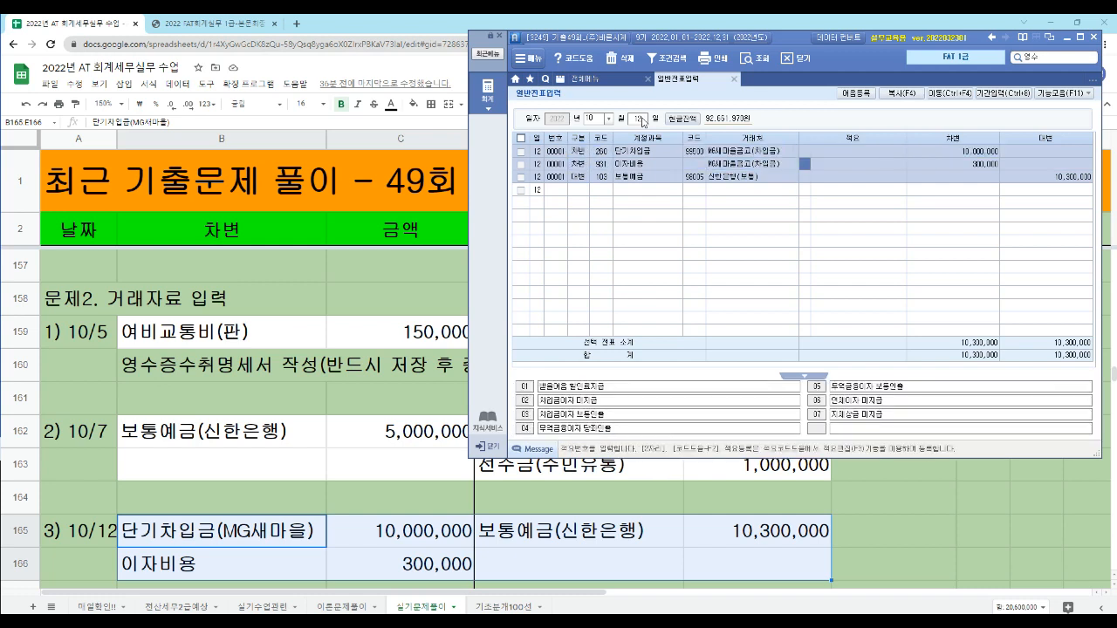
key(Left)
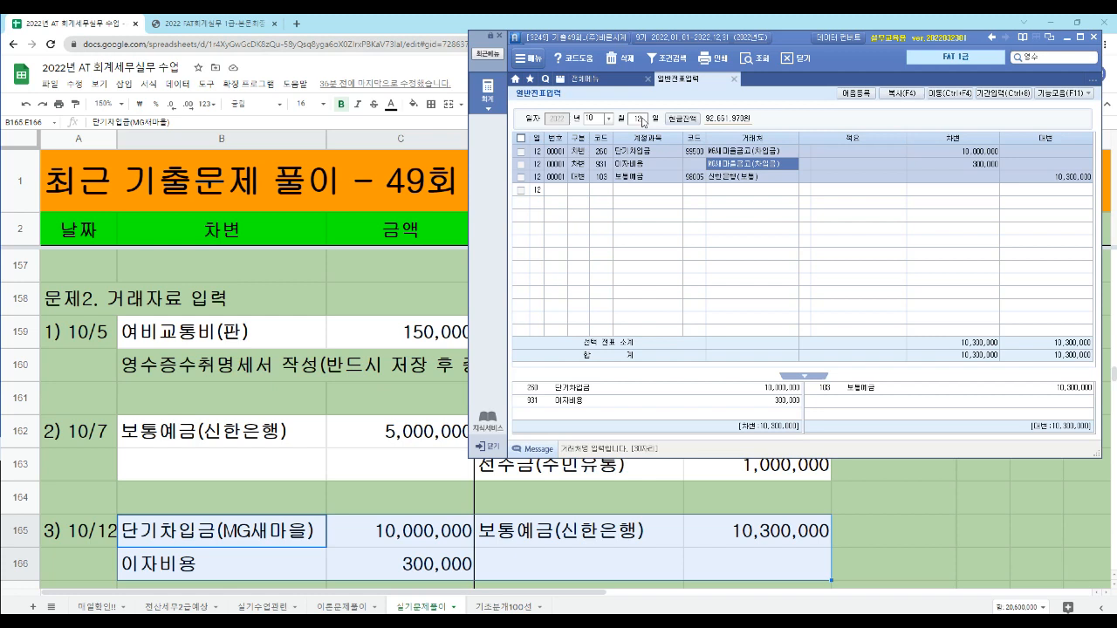
key(Left)
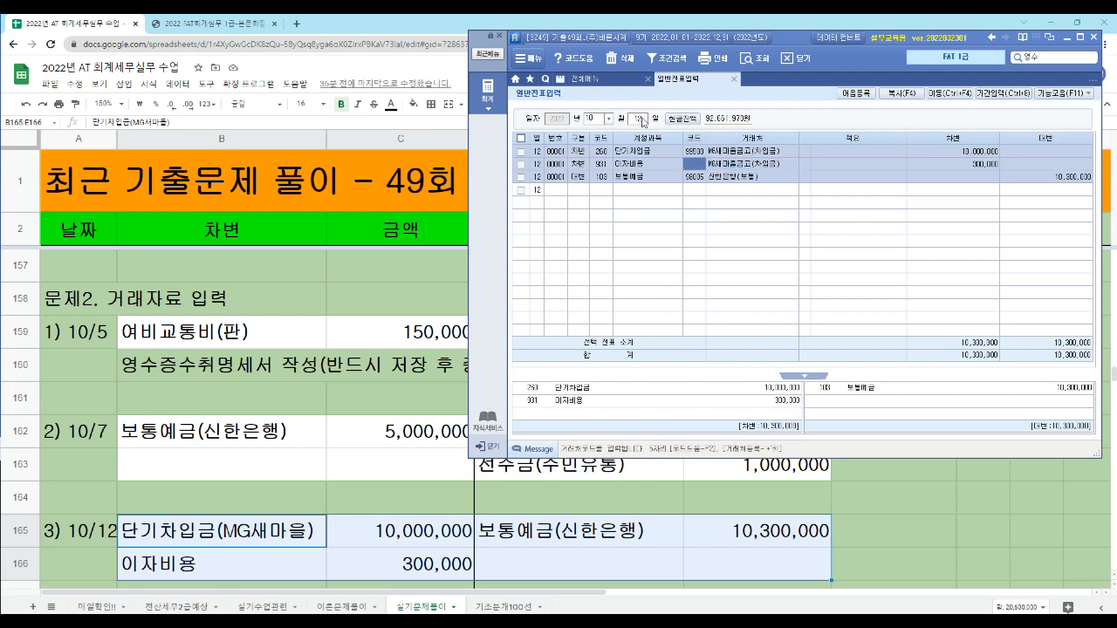
key(Up)
key(Down)
- Try clearing the 거래처 name on the 이자비용 line of the 10/12 voucher
key(Return)
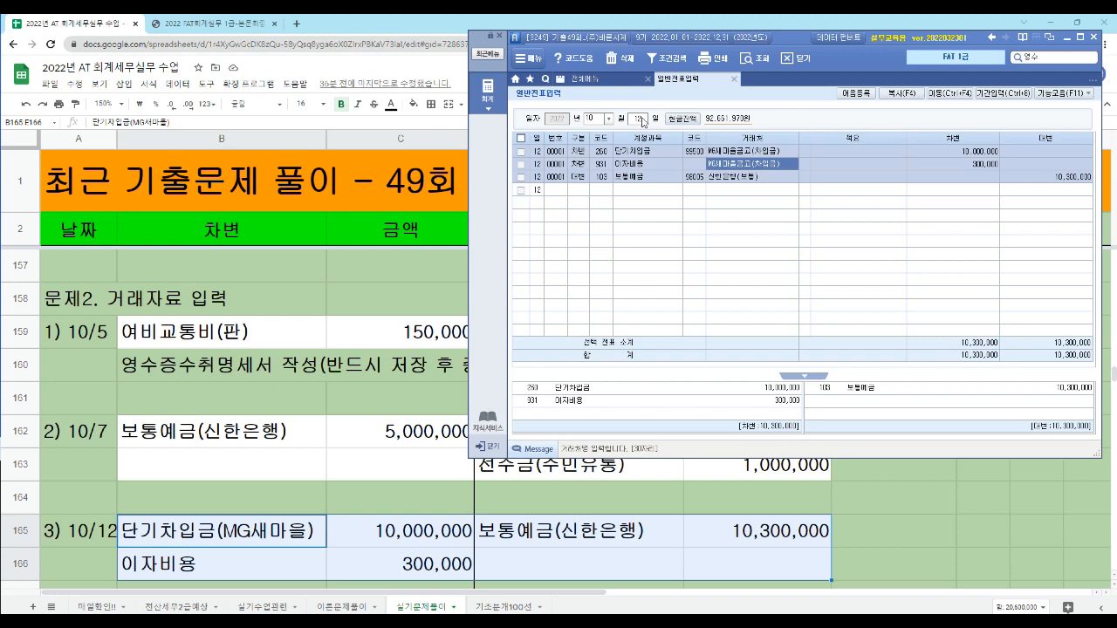
key(Delete)
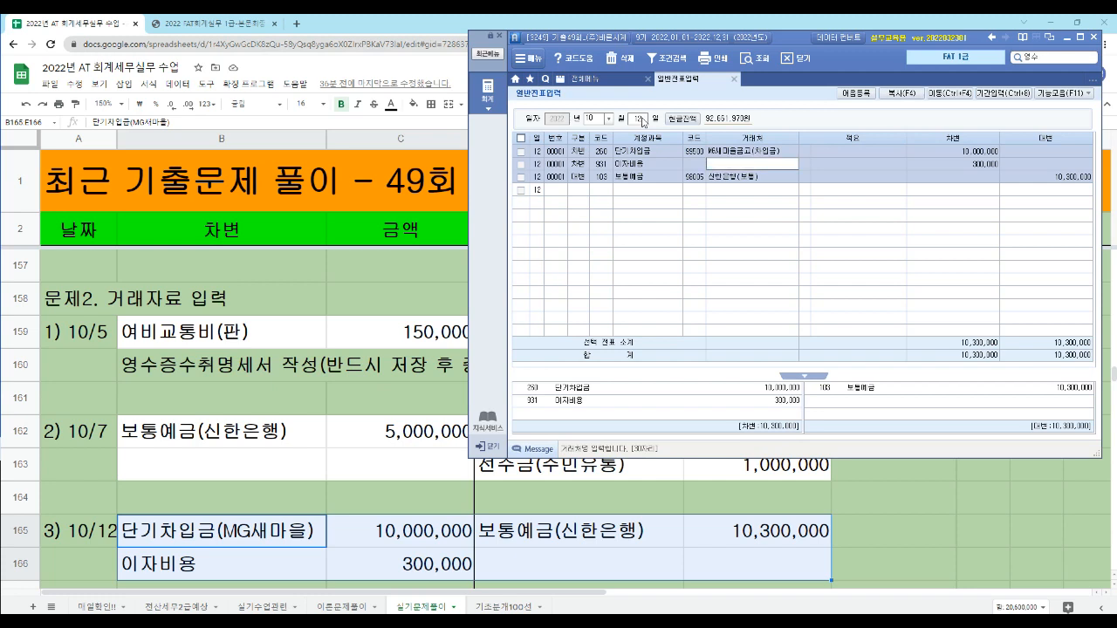
key(Escape)
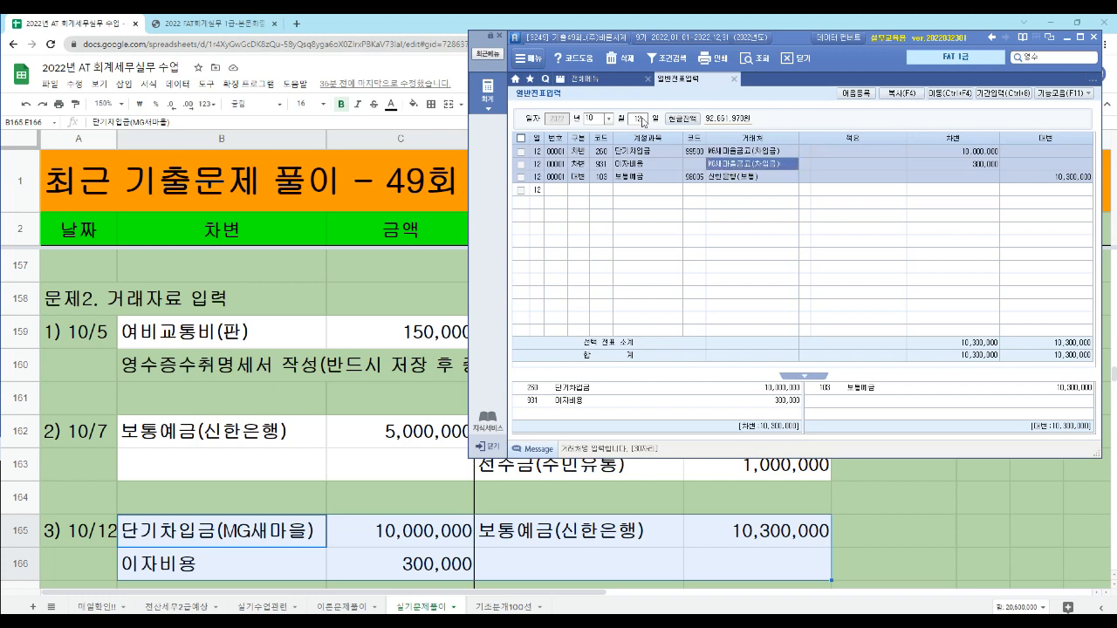
key(Left)
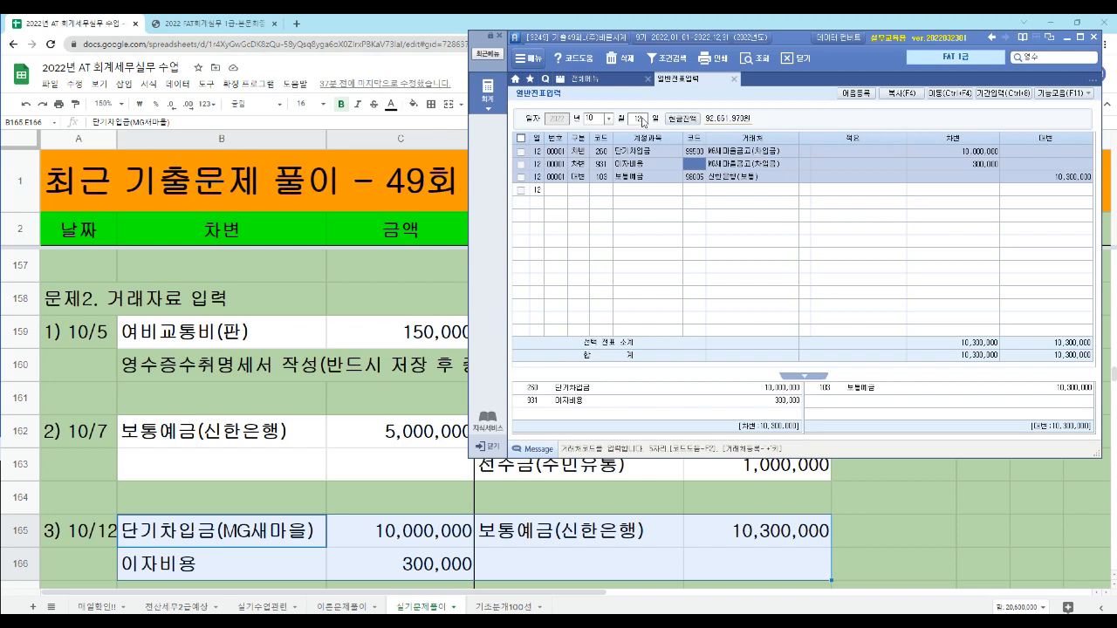
key(Up)
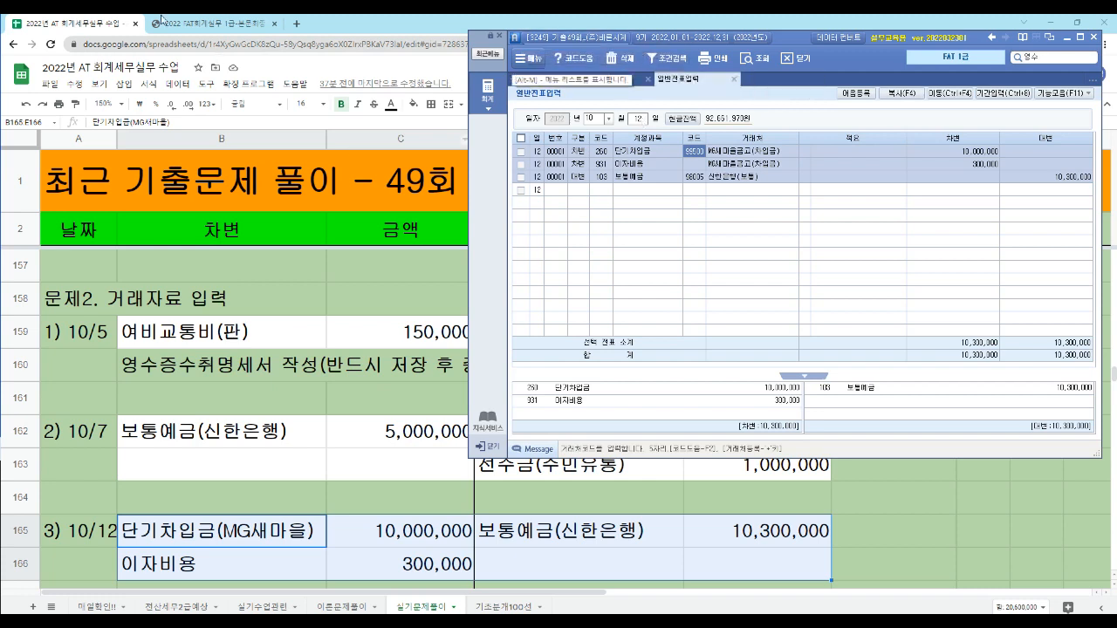
- Switch to the exam PDF and read task 4, 기타 일반거래, checking the 현금영수증's date, issuing business and amounts
click(208, 26)
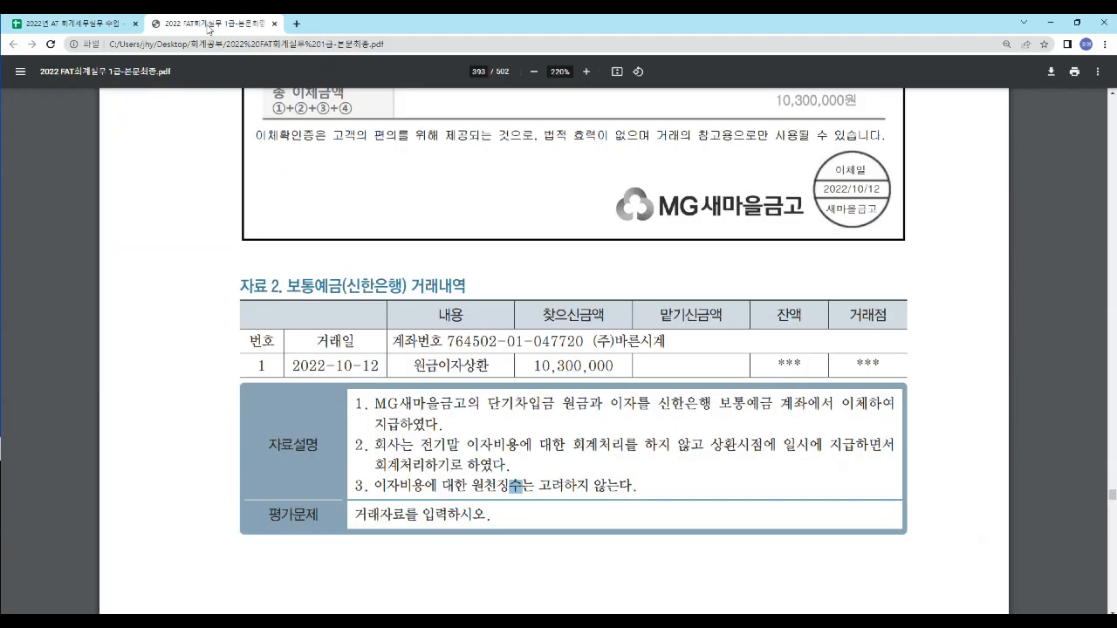
scroll(259, 312, down, 6)
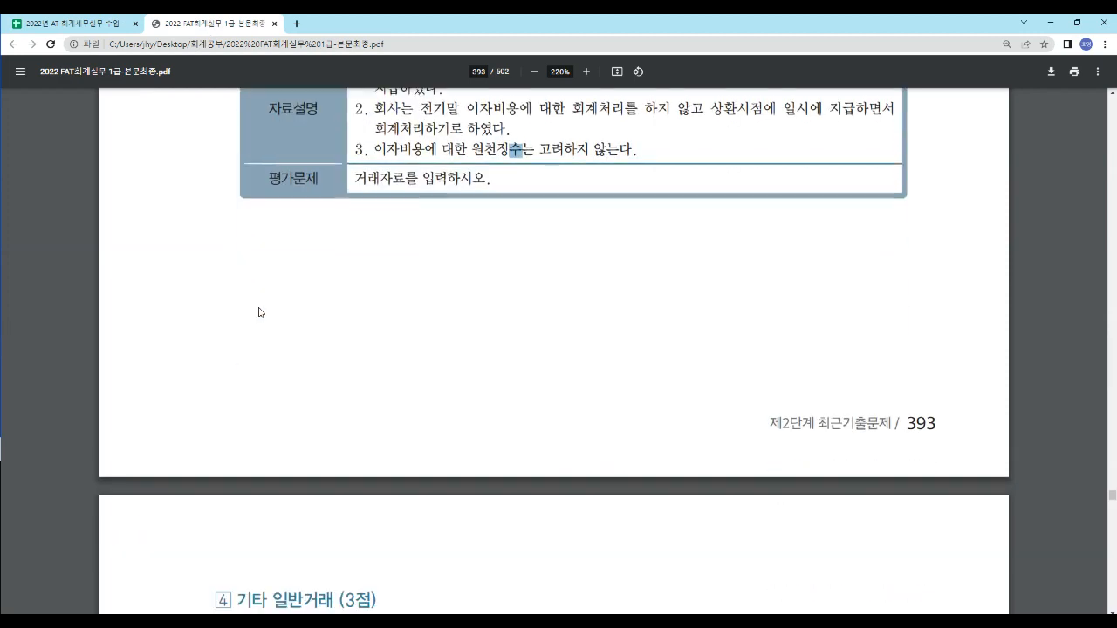
scroll(259, 312, down, 3)
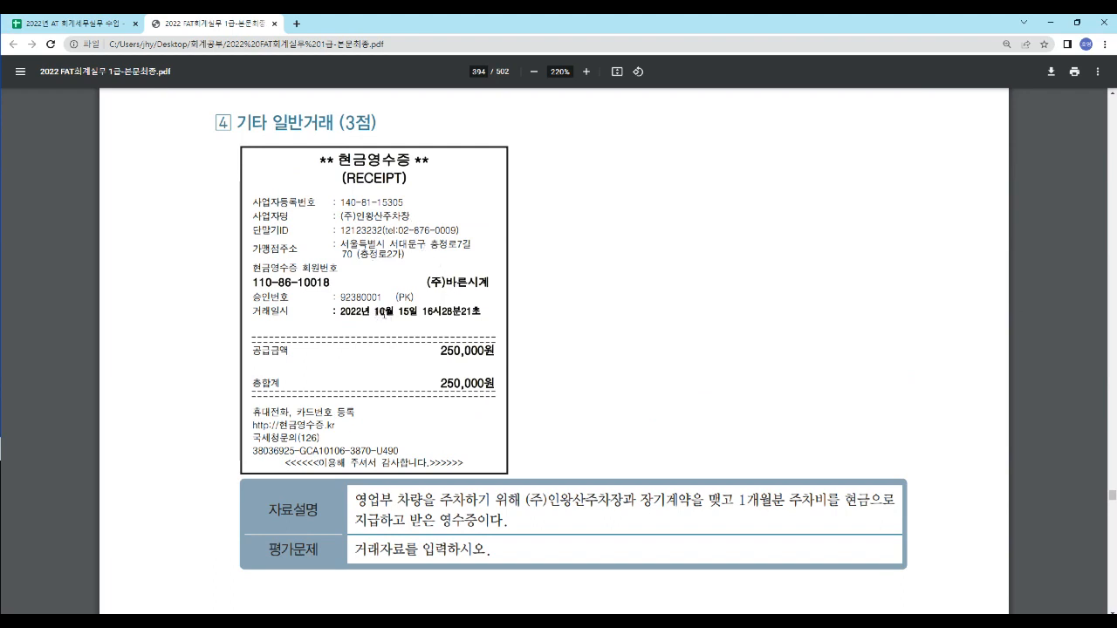
drag(439, 351, 495, 358)
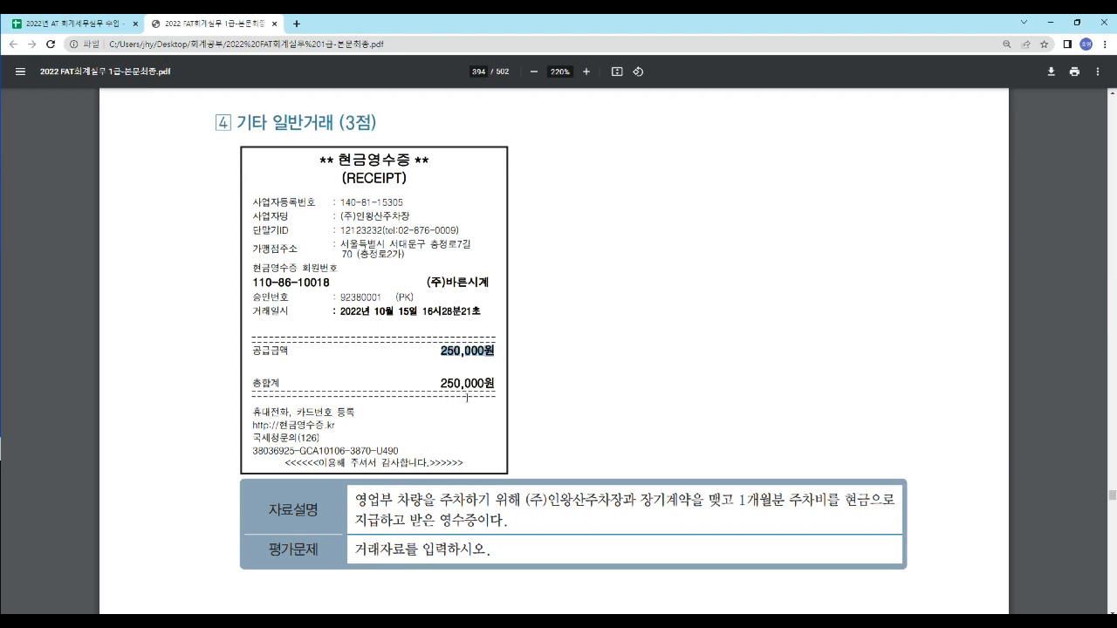
drag(340, 215, 414, 211)
drag(440, 351, 493, 353)
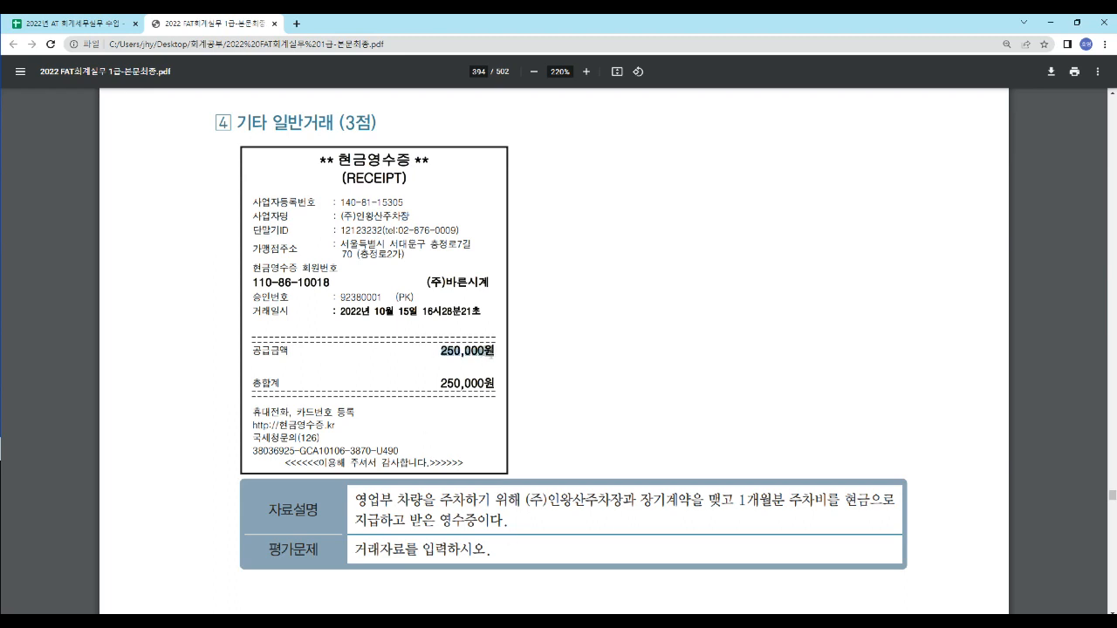
click(478, 377)
- Switch to the Google Sheets solution sheet and review the 10/15 journal entry in row 172 and the 차량유지비 examples in row 173
click(77, 28)
scroll(179, 411, down, 1)
scroll(179, 411, down, 3)
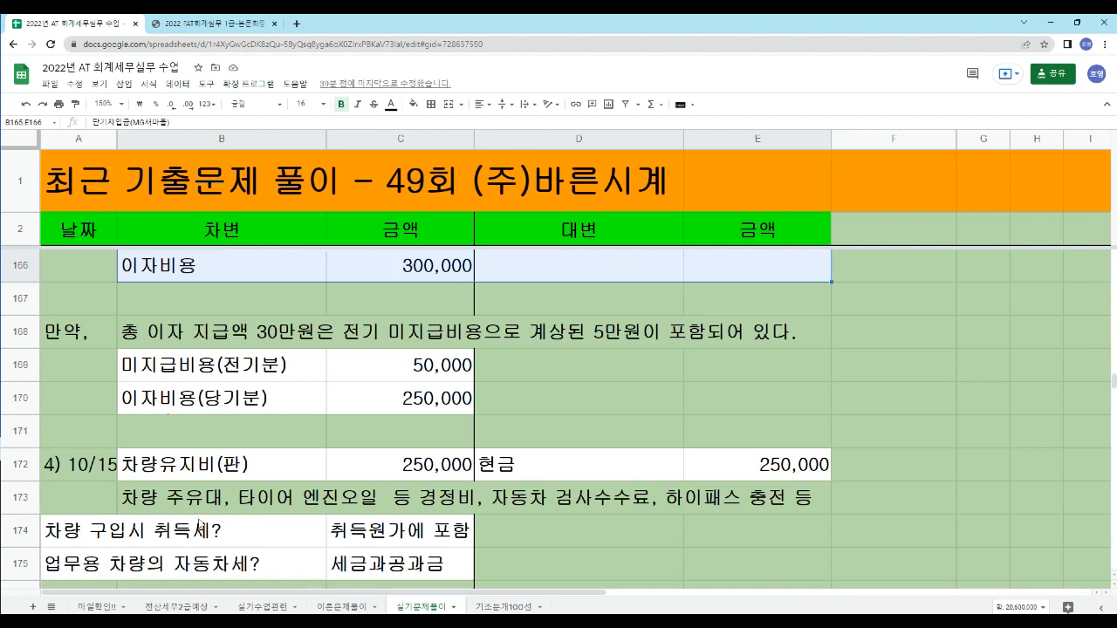
click(71, 471)
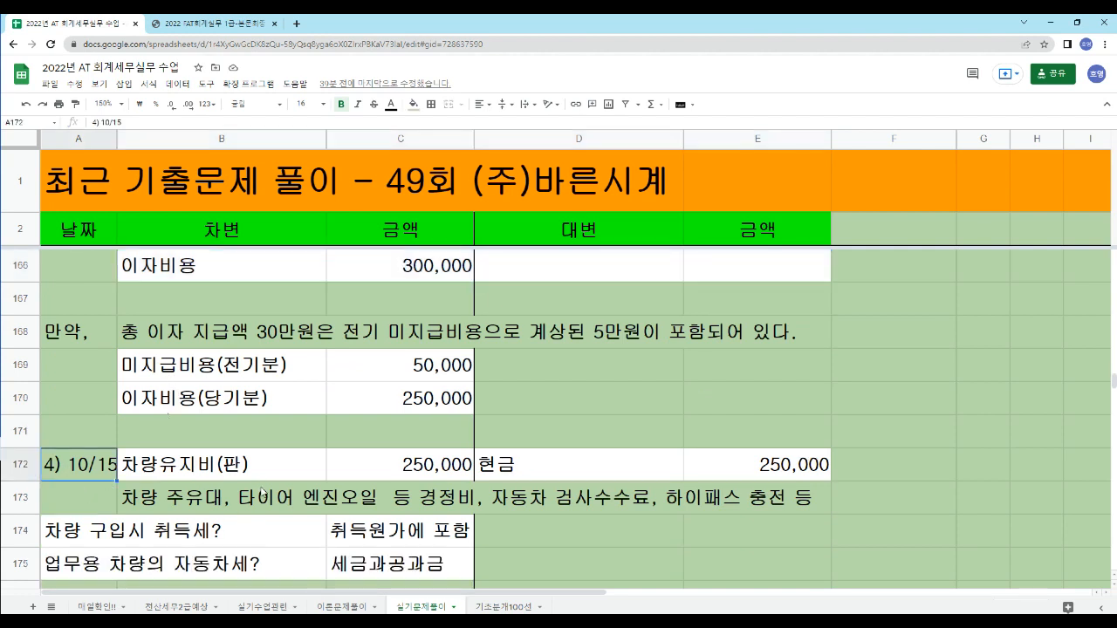
click(279, 468)
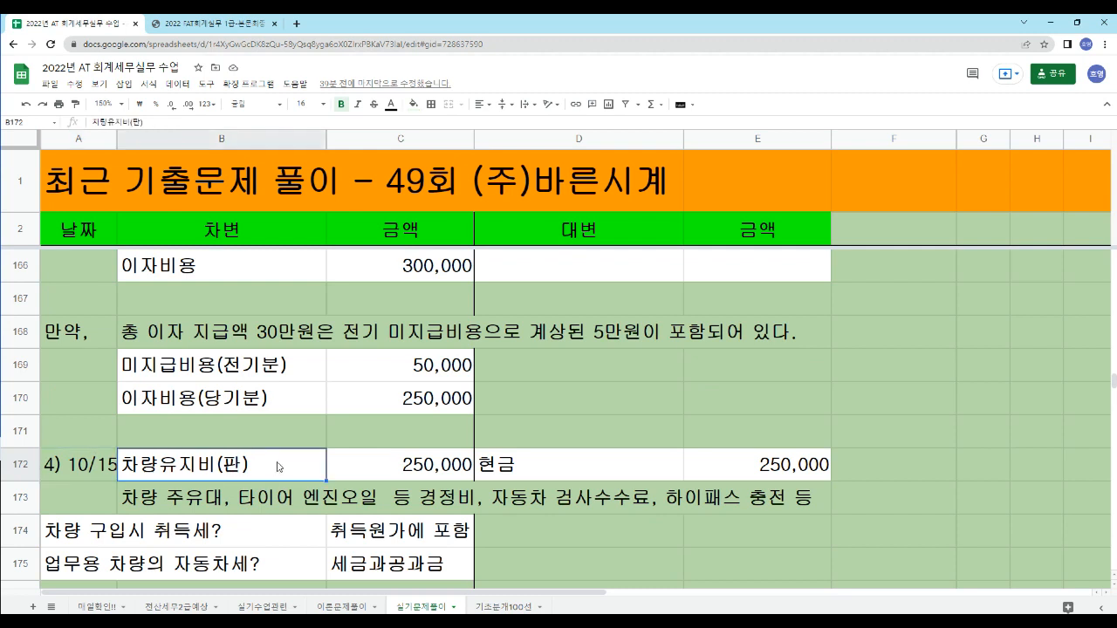
click(399, 468)
click(537, 471)
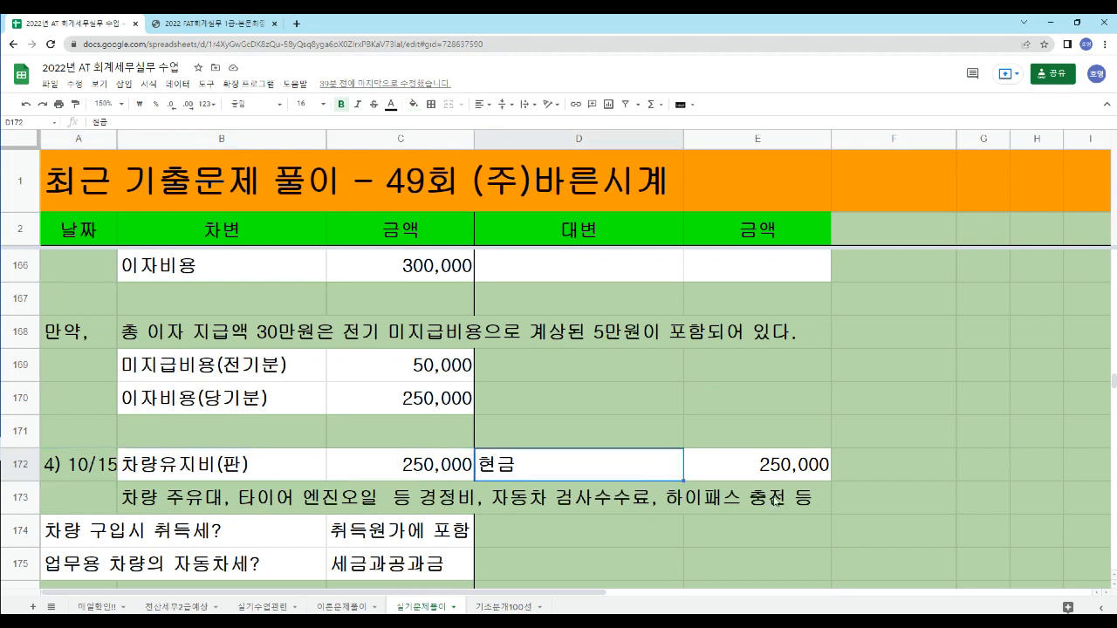
click(761, 464)
drag(161, 502, 765, 501)
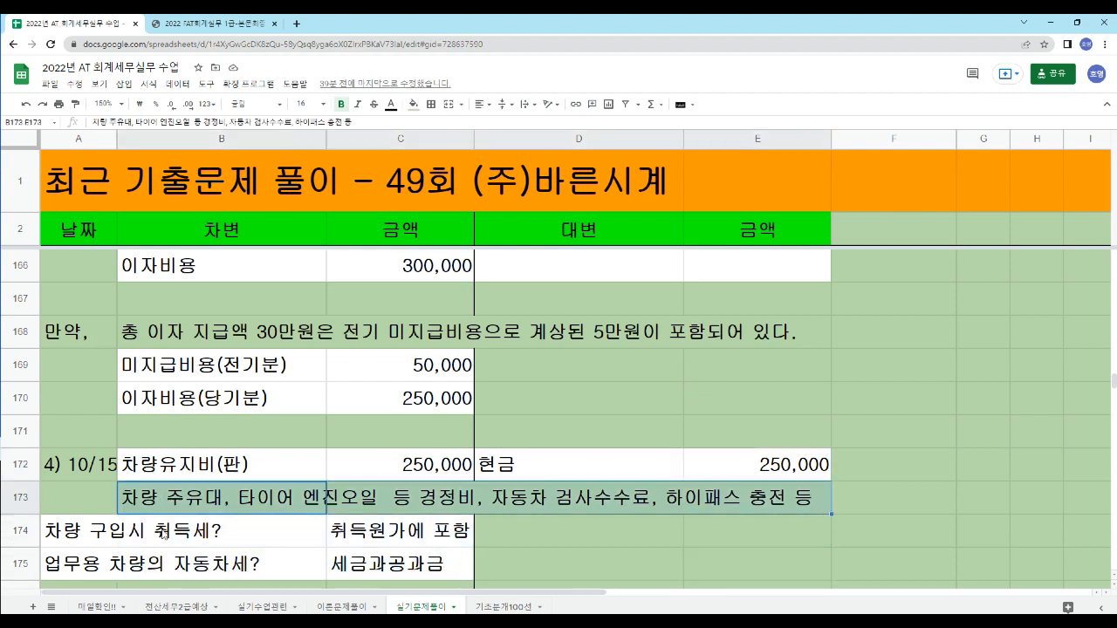
click(232, 543)
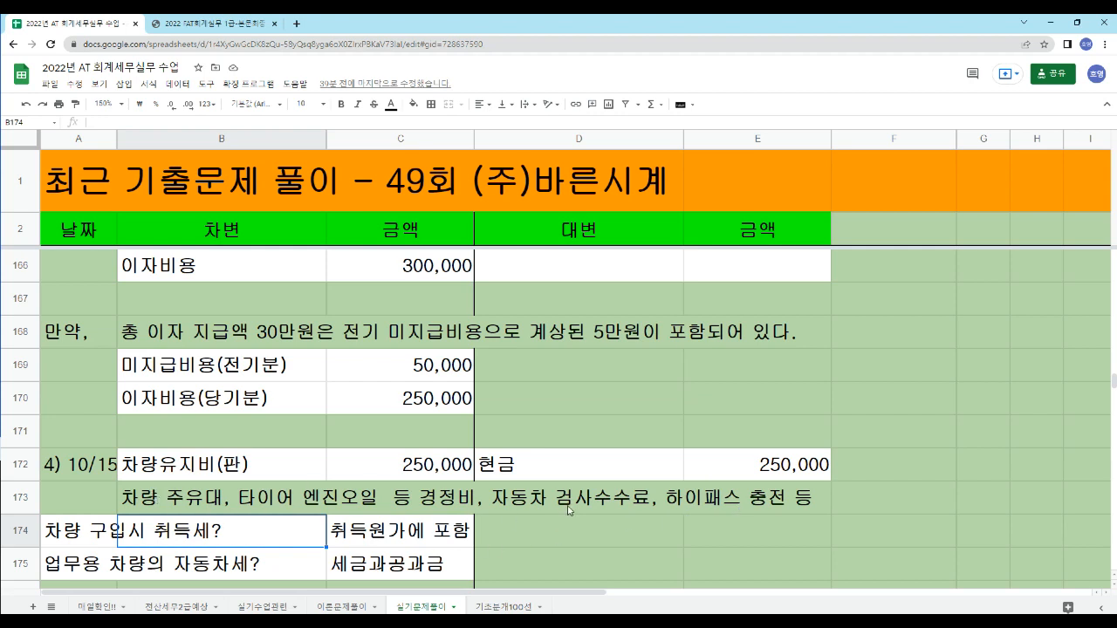
click(172, 466)
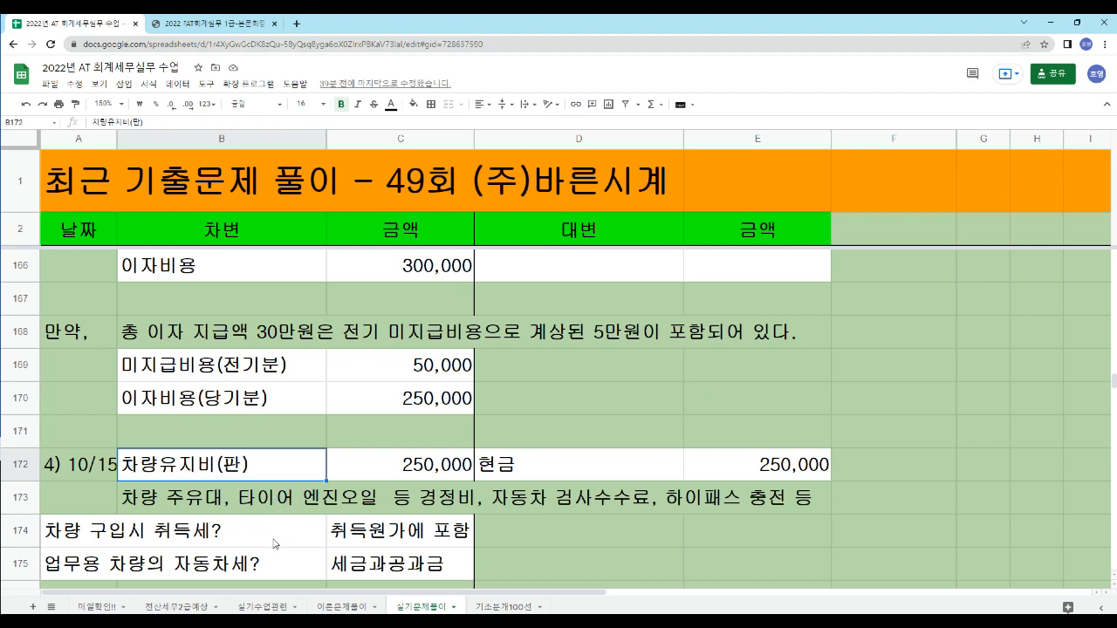
- Examine the notes in rows 174 and 175 on how vehicle 취득세 and 자동차세 are treated
scroll(197, 504, down, 1)
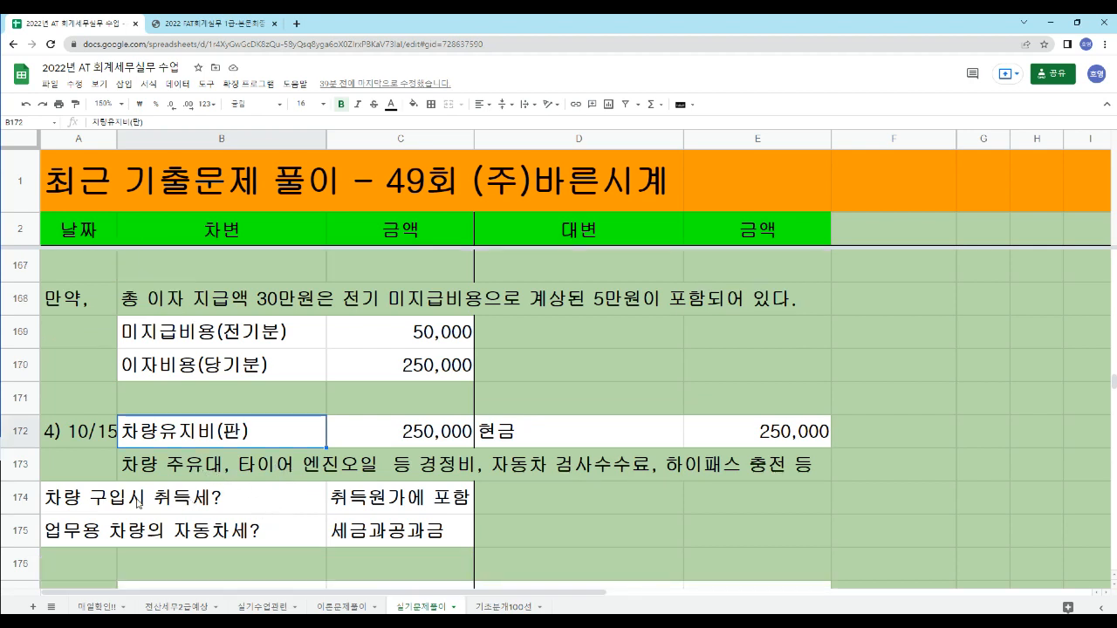
drag(69, 507, 251, 517)
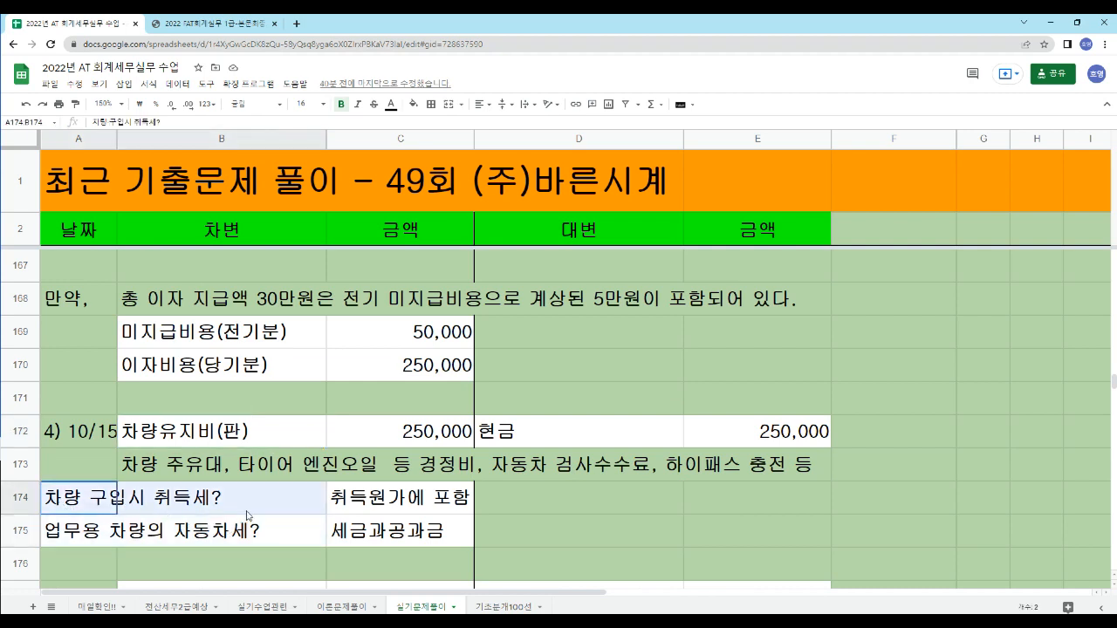
click(490, 500)
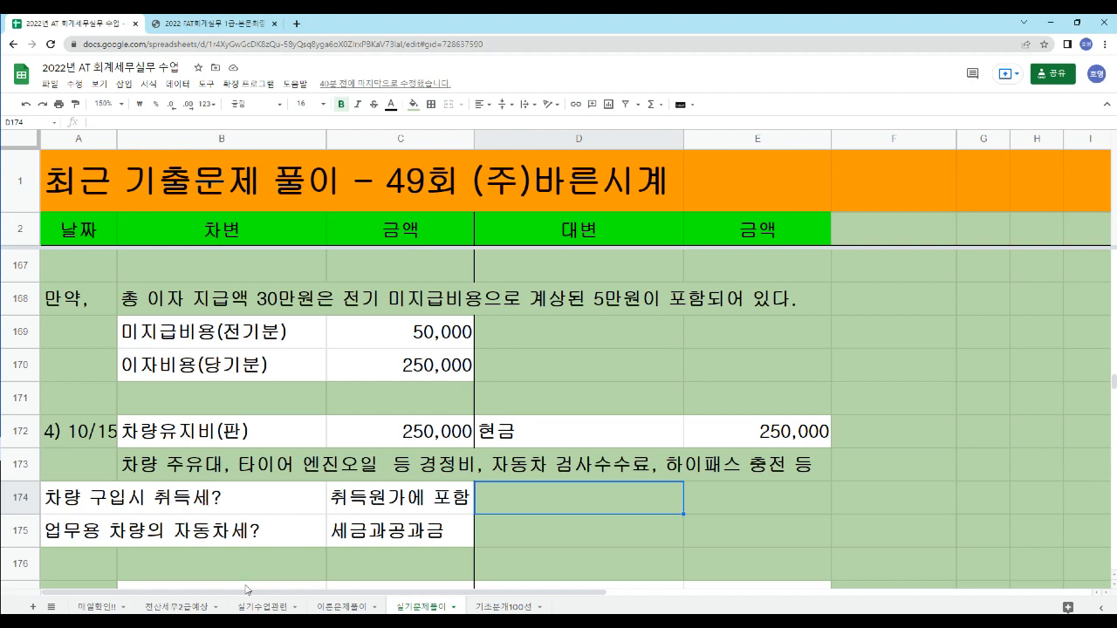
drag(93, 506, 426, 522)
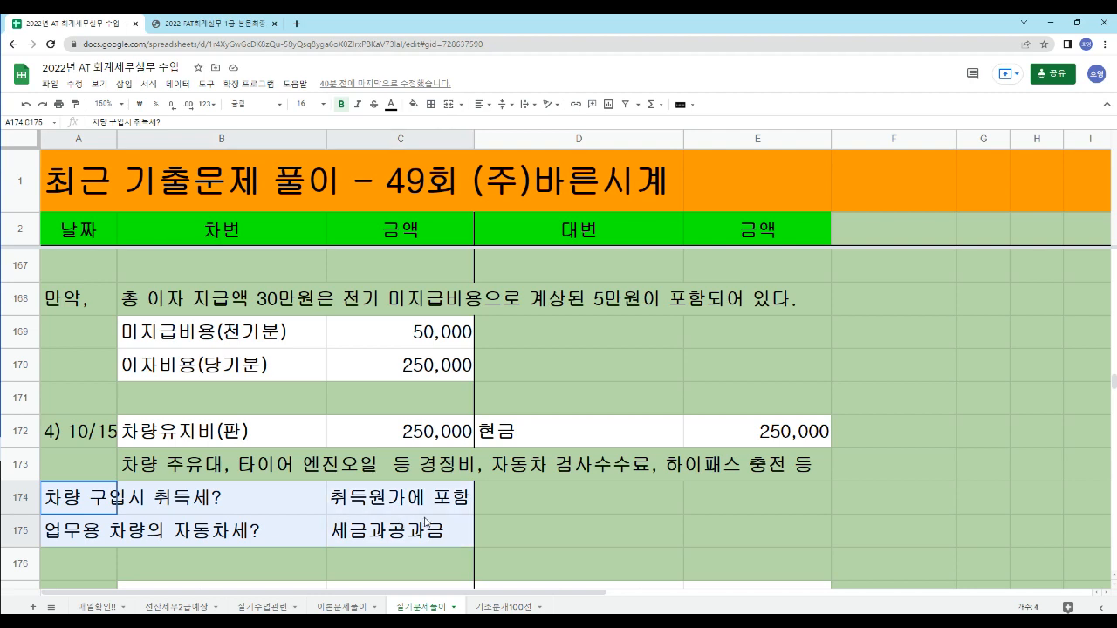
click(94, 504)
click(502, 501)
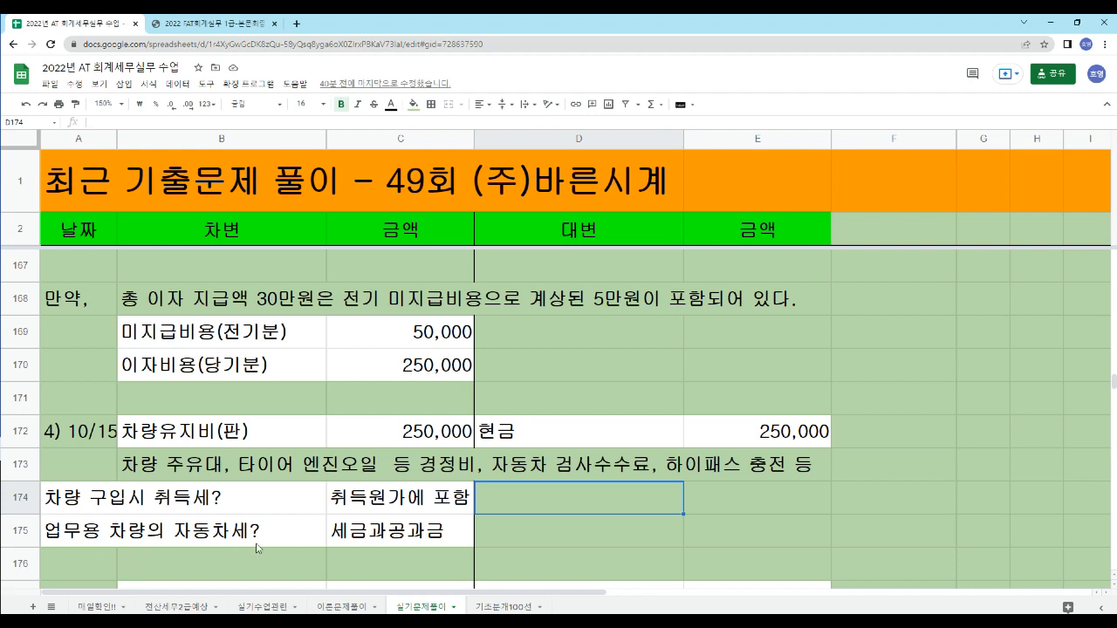
click(412, 535)
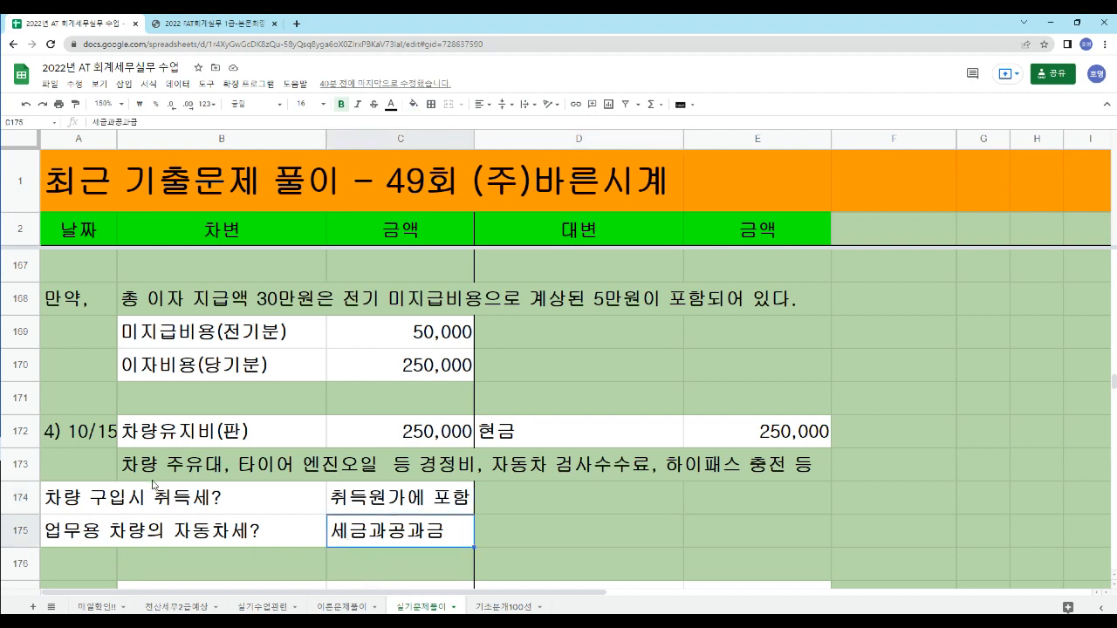
- Enter the note 업무용 차량 보험가입? in cell D174
click(521, 506)
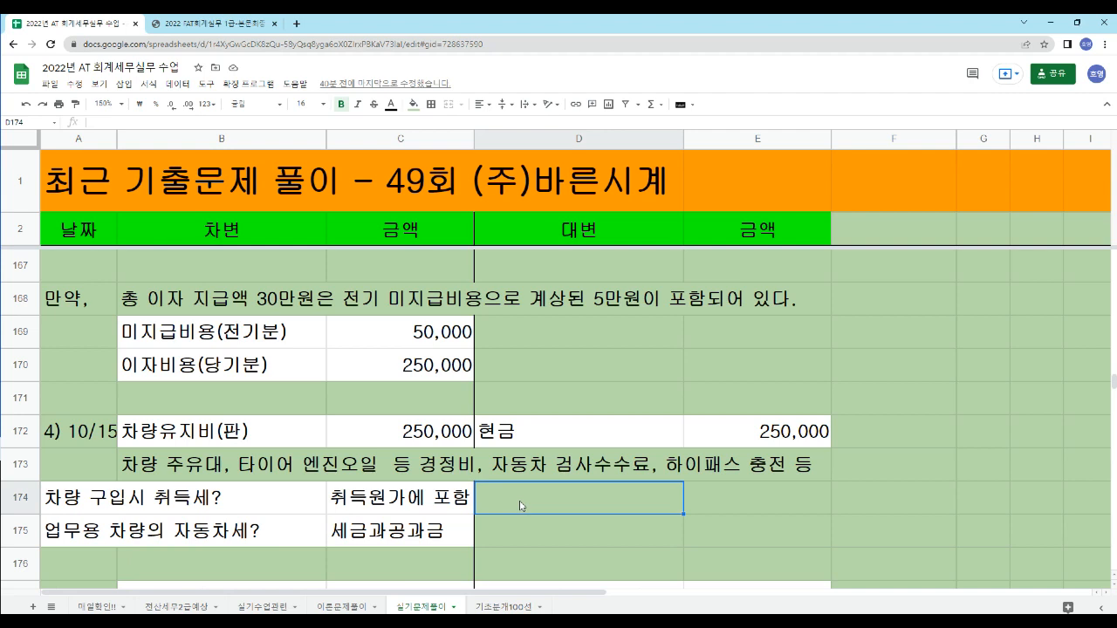
text(업무요ㅗ)
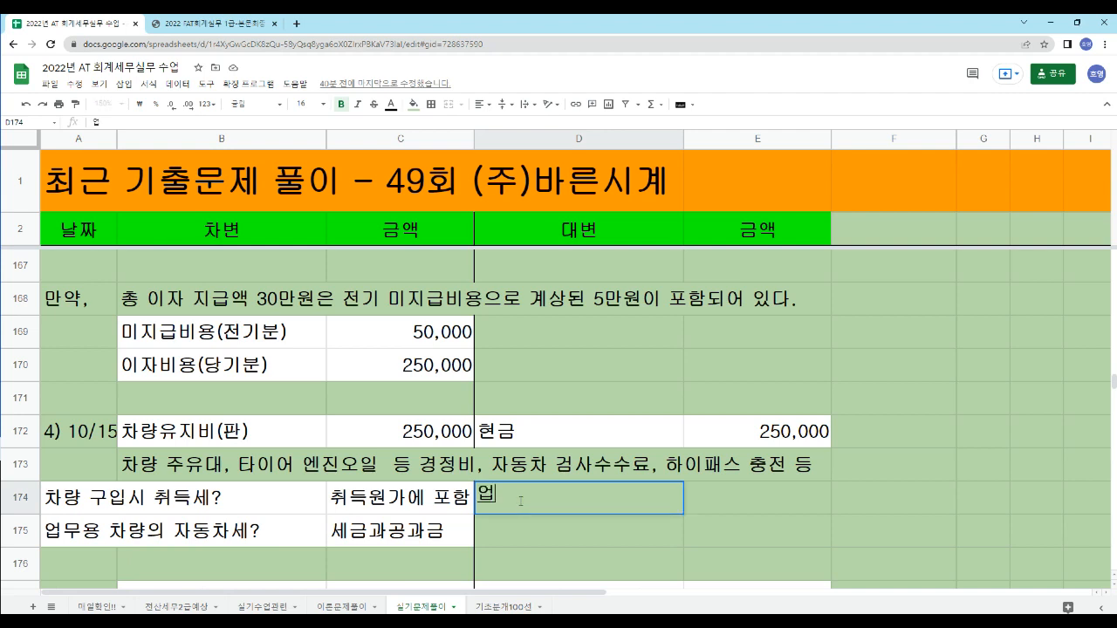
key(BackSpace)
key(BackSpace)
text(용 차량)
text( 보험)
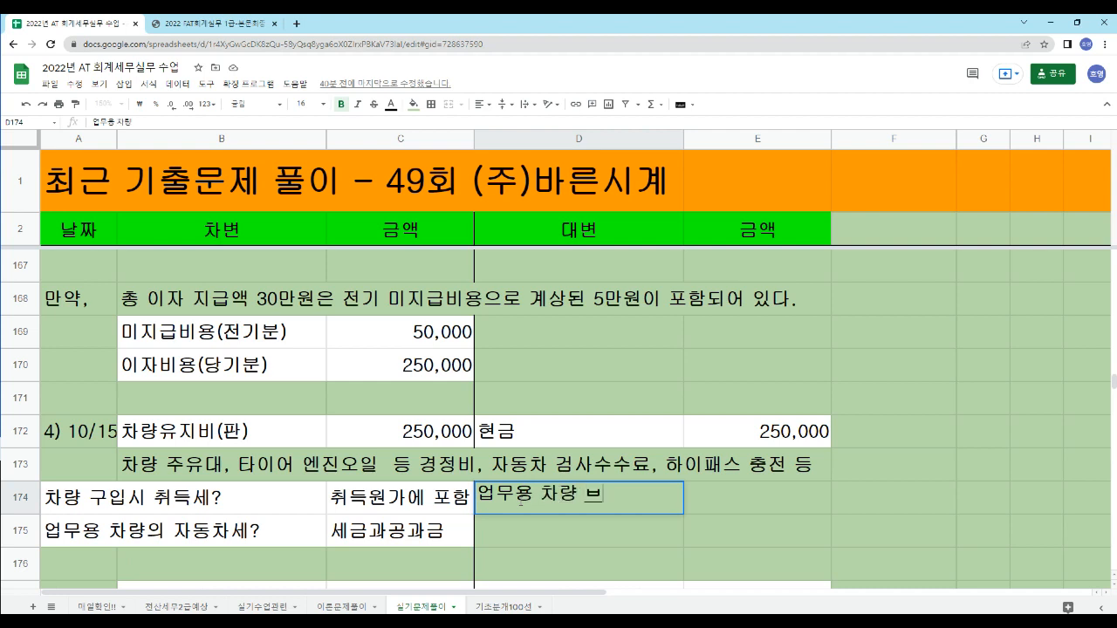
text(가입)
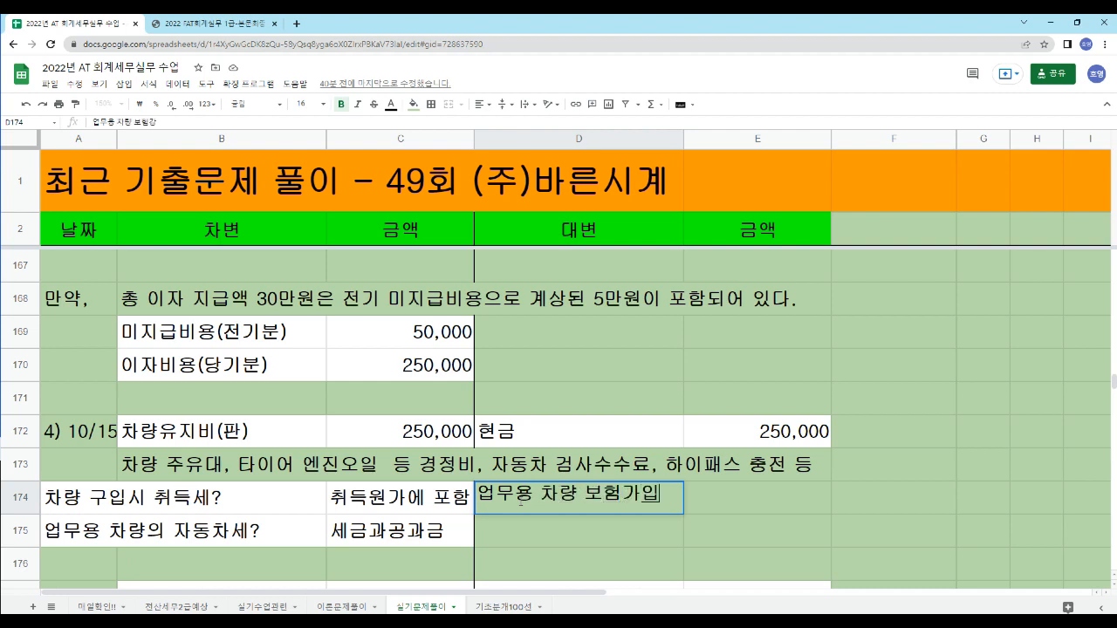
text(?)
key(Return)
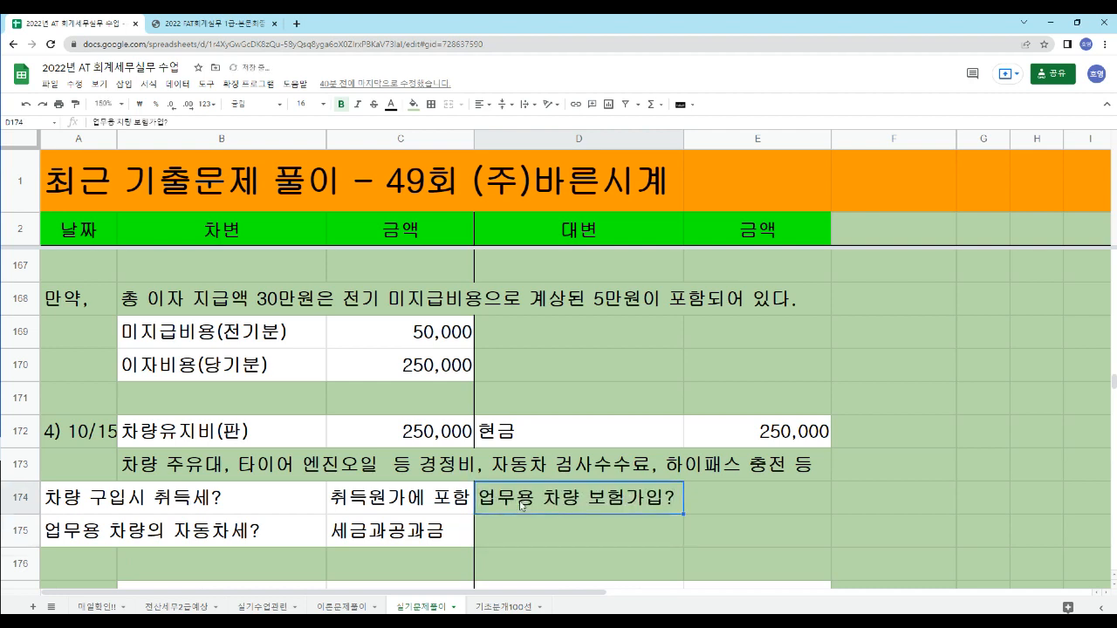
- Enter 보험료(판) in cell E174 as the answer to the vehicle insurance question
key(Up)
key(Right)
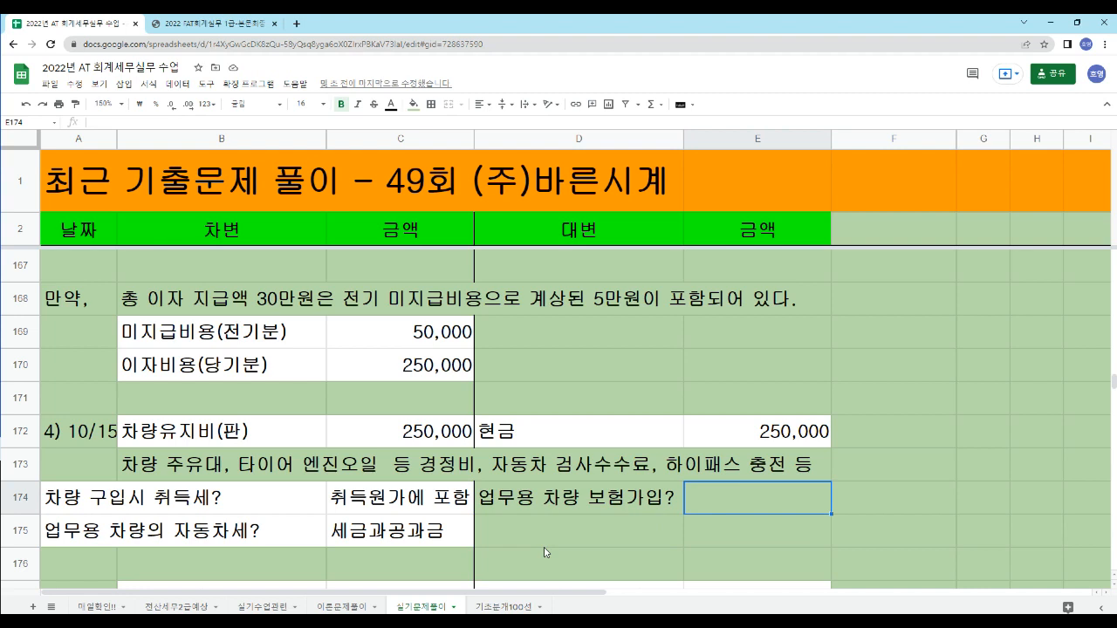
text(보험료()
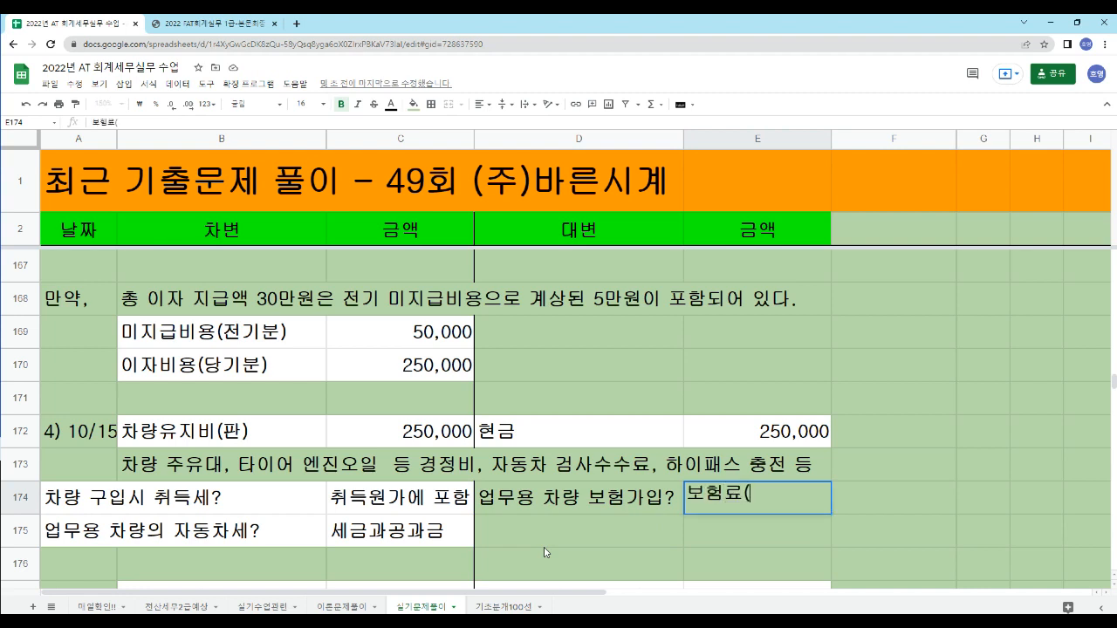
text(판))
key(Return)
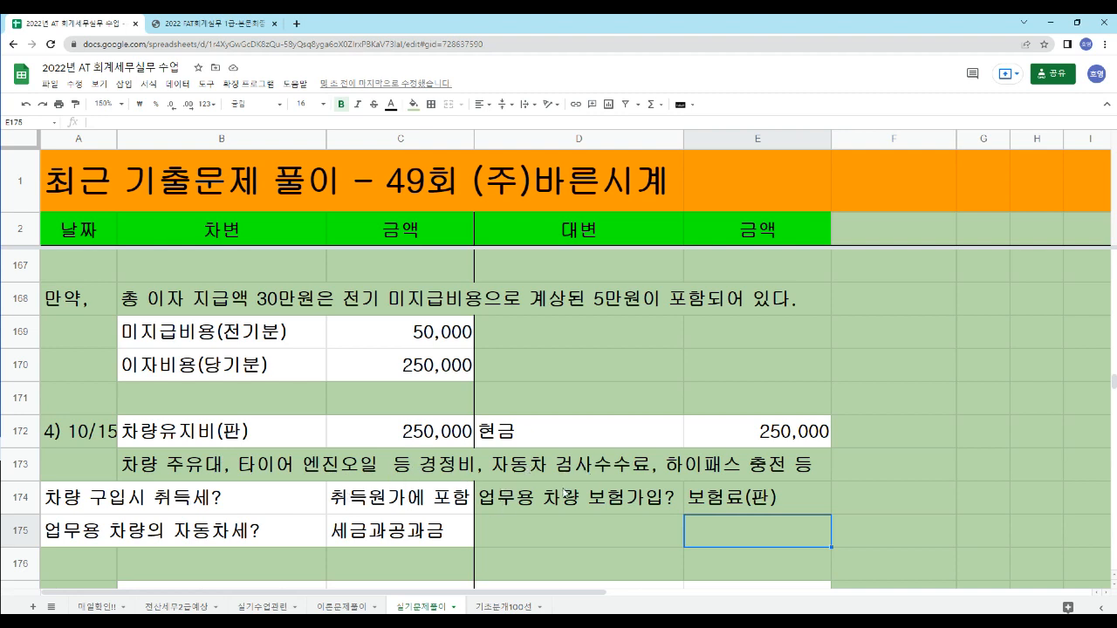
- Review the vehicle cost notes in rows 172 to 175, covering 차량유지비, 취득세, 자동차세 and the insurance answer
drag(847, 476, 112, 462)
click(208, 443)
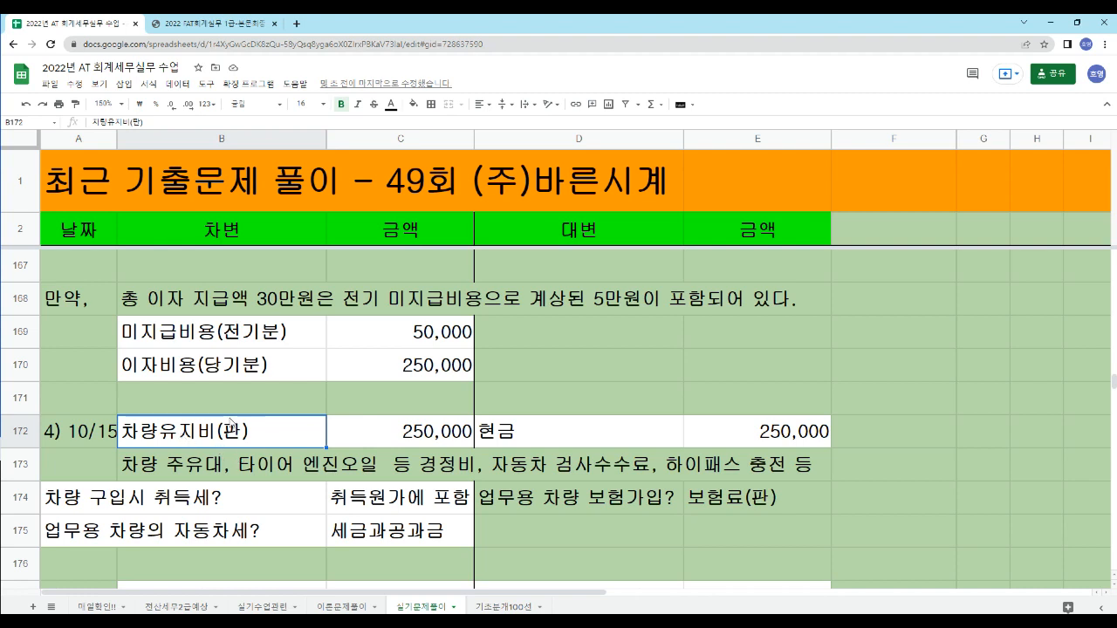
click(66, 506)
click(237, 508)
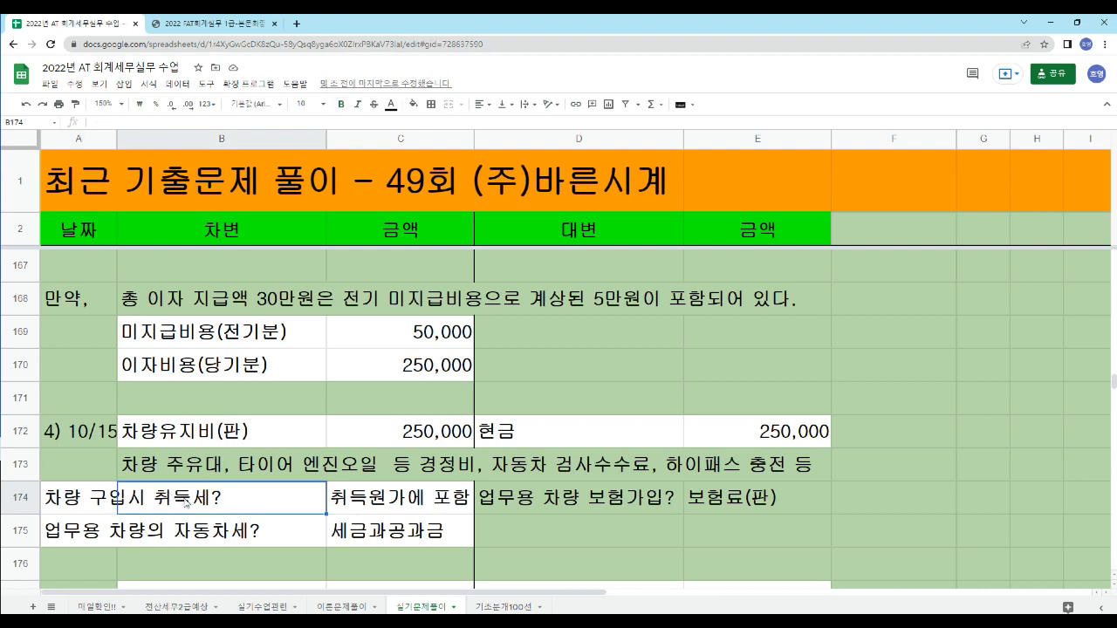
drag(80, 503, 193, 508)
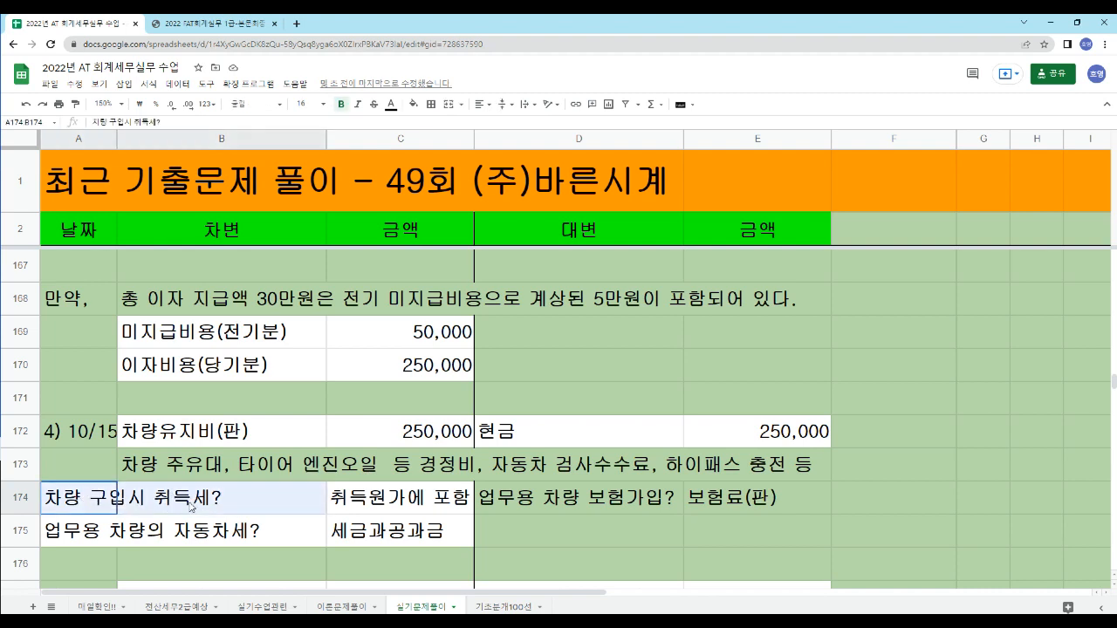
click(400, 511)
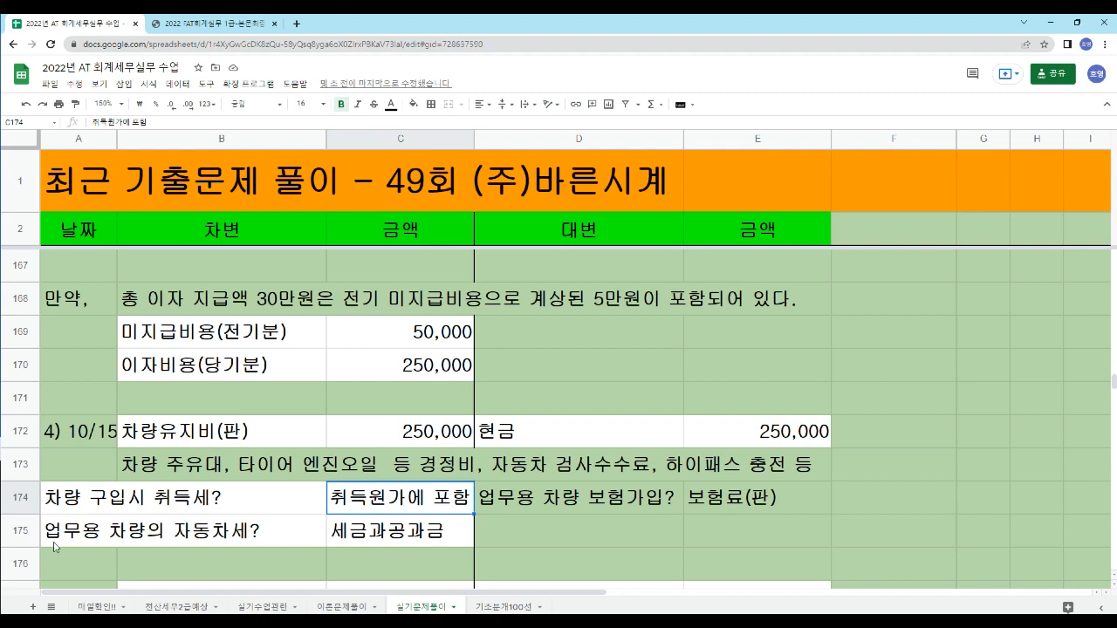
drag(73, 540, 262, 534)
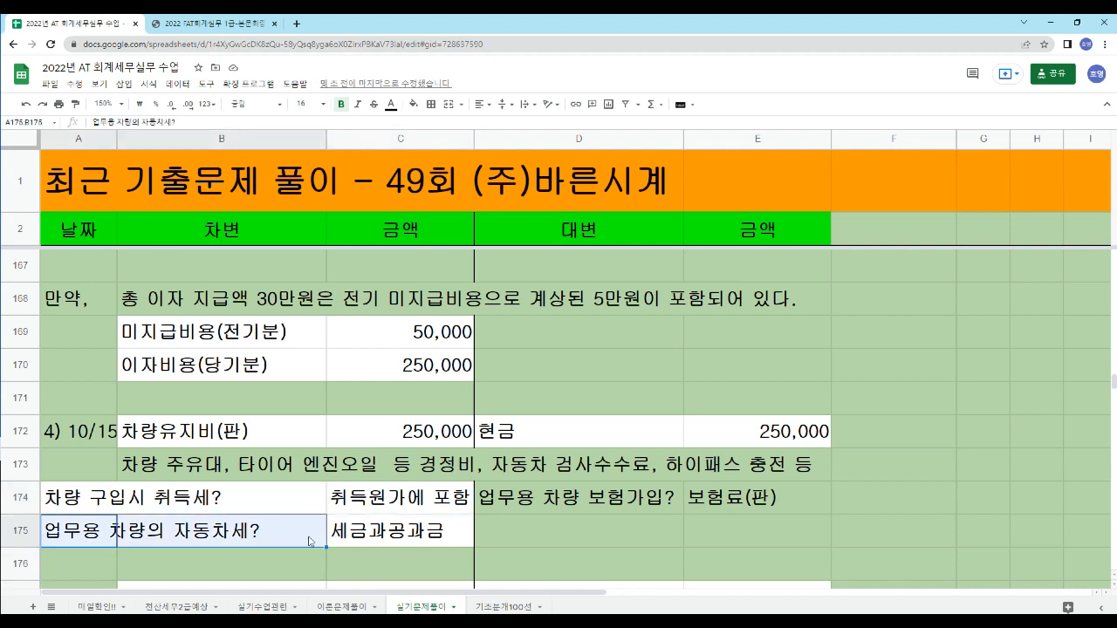
click(382, 537)
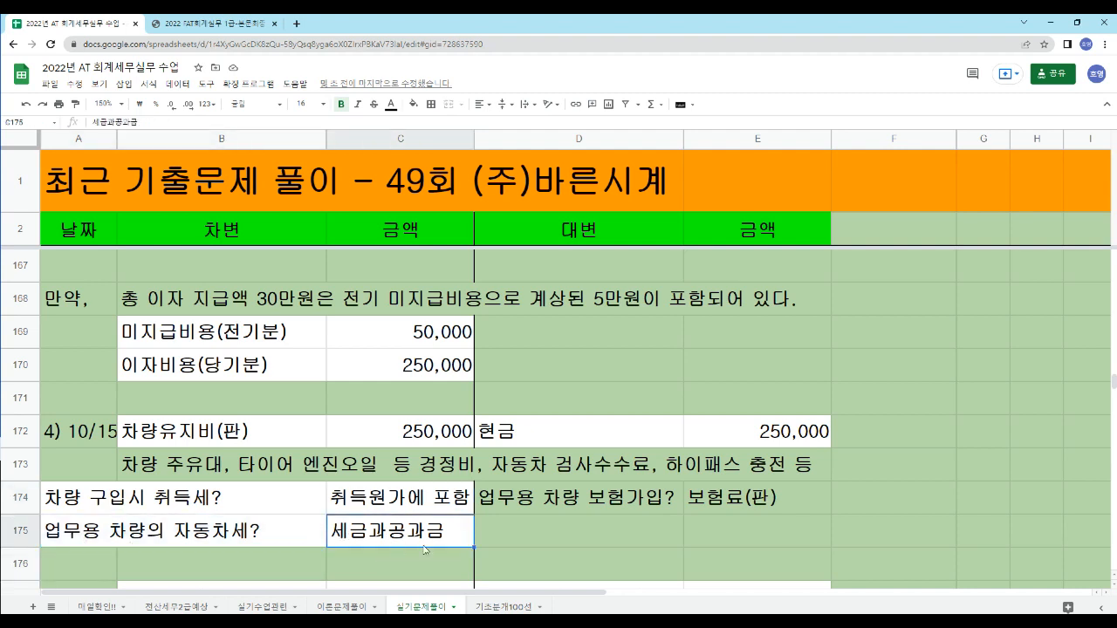
click(569, 509)
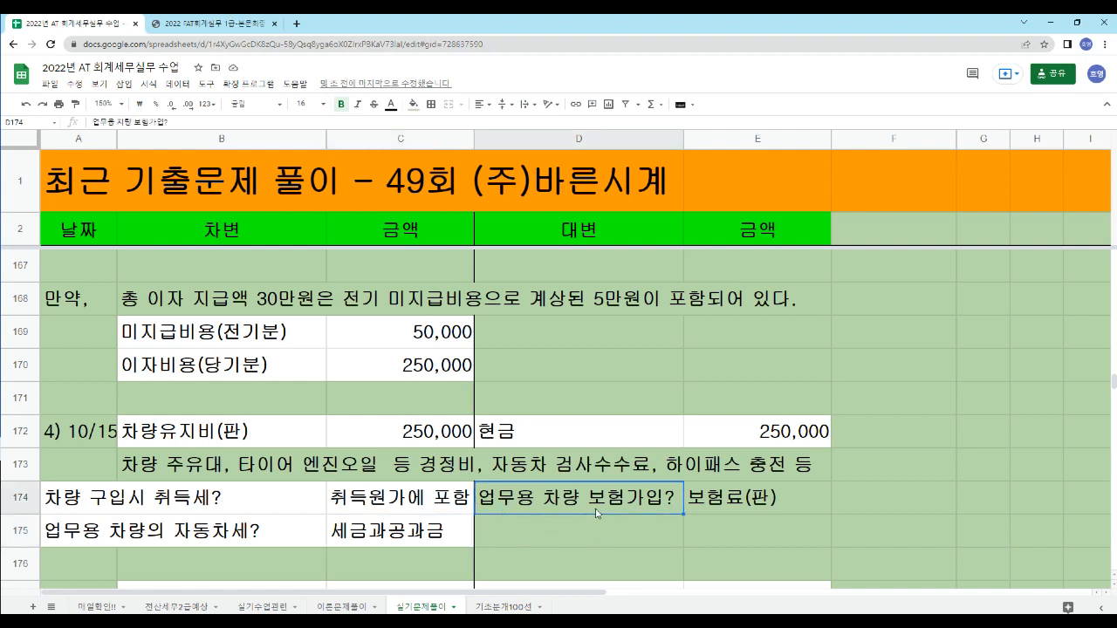
click(730, 504)
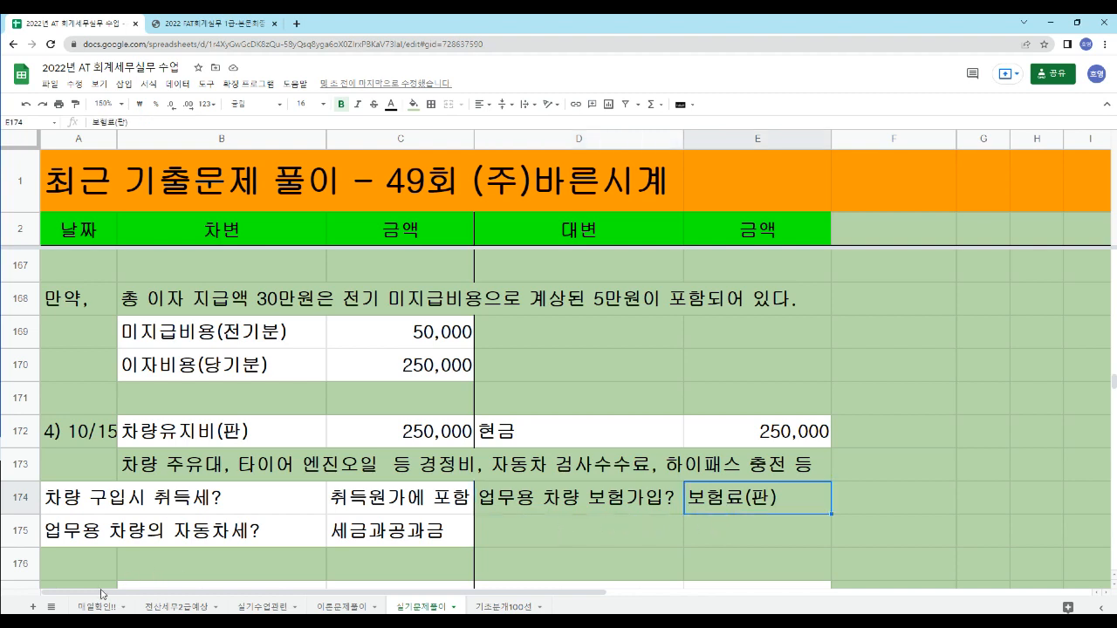
- Switch to the accounting program's 일반전표입력 and change the voucher date from the loan repayment to 10/15
key(alt+Tab)
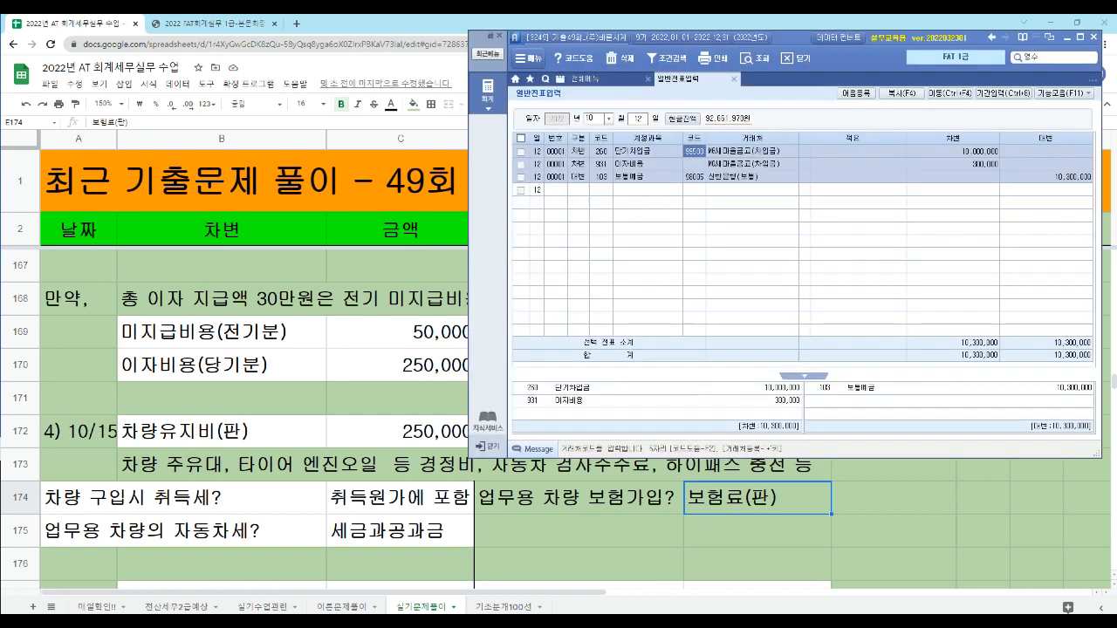
key(Escape)
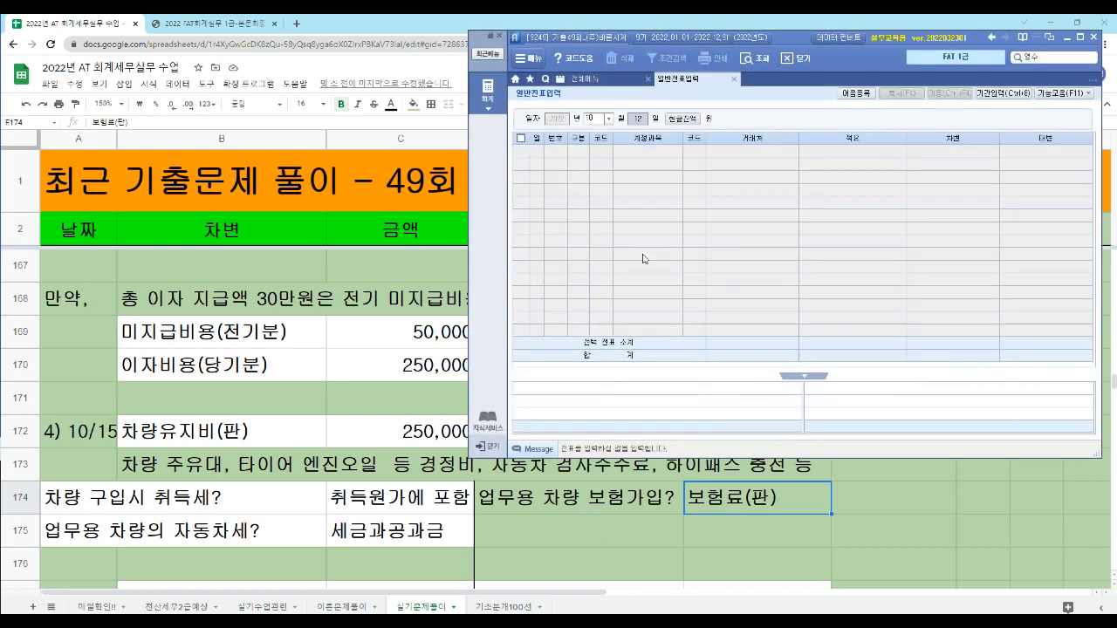
text(15)
key(Return)
- Add a debit (차변) line for 차량유지비, account 822, with amount 250,000 and no counterparty
text(3)
key(Return)
text(차량)
key(Return)
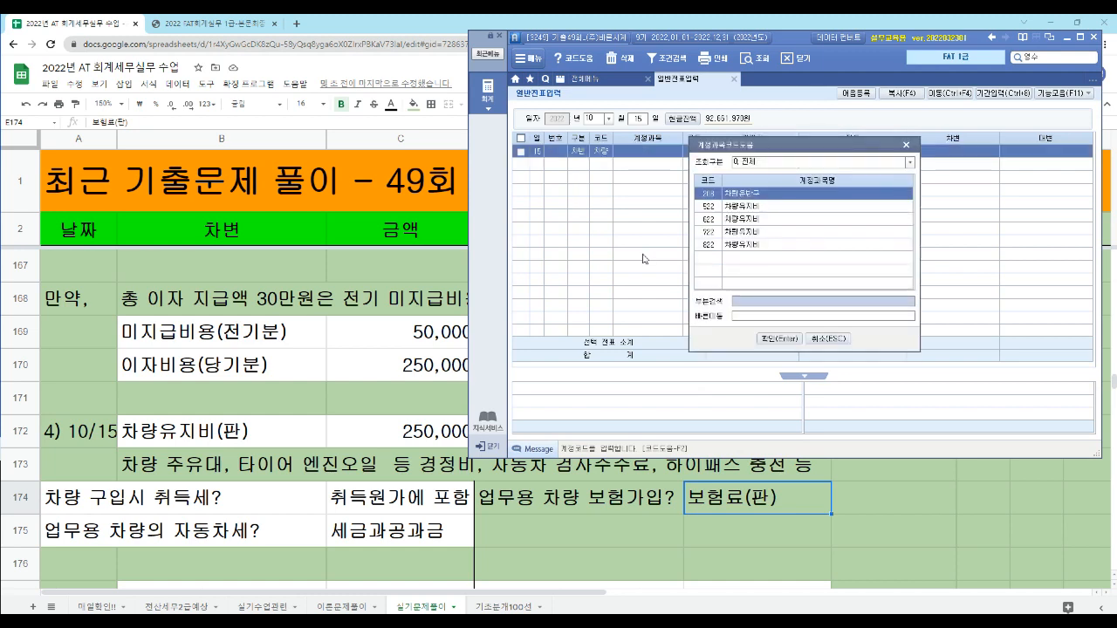
key(Down)
key(Down)
key(Down)
key(Down)
key(Return)
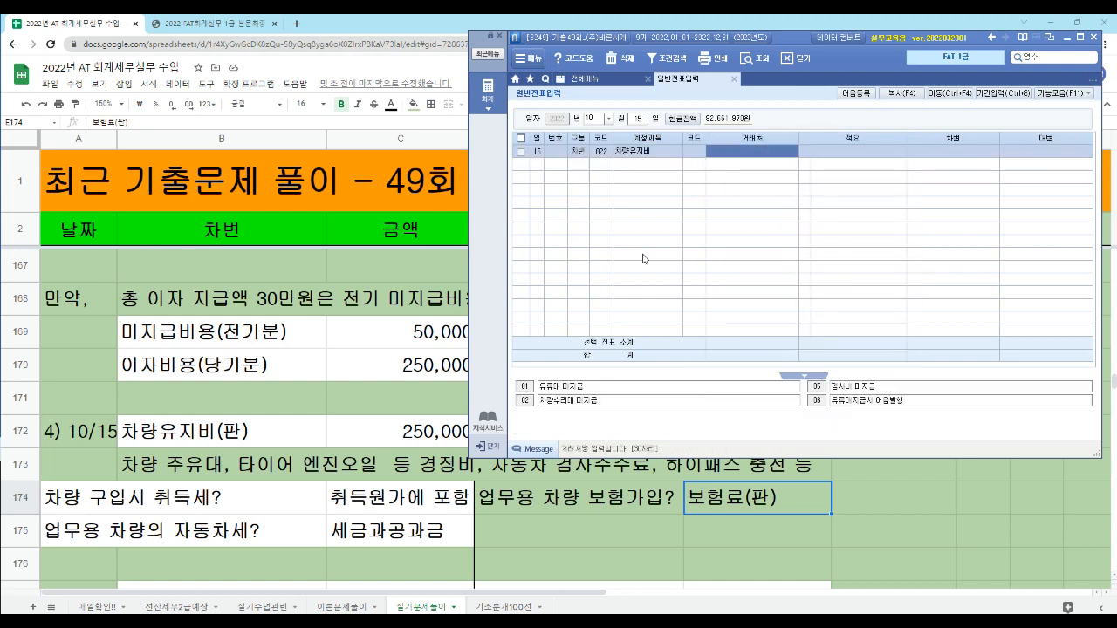
text(2500000)
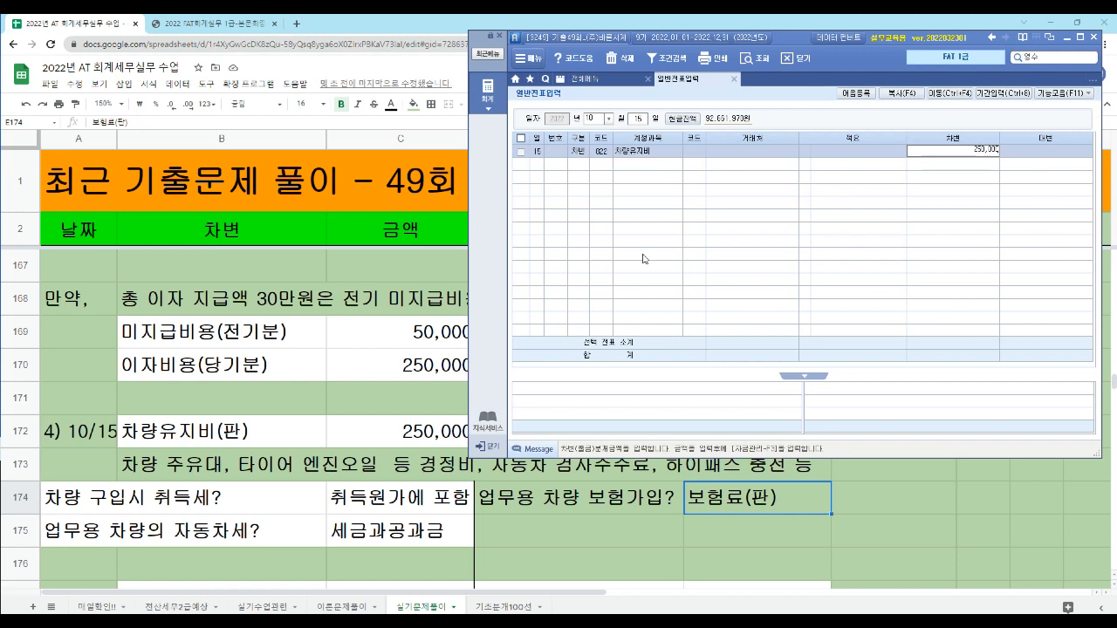
key(Return)
- Add a credit (대변) line for 현금, account 101, with amount 250,000 and no counterparty
text(4101)
key(Return)
key(Return)
key(Return)
key(Return)
text(250000)
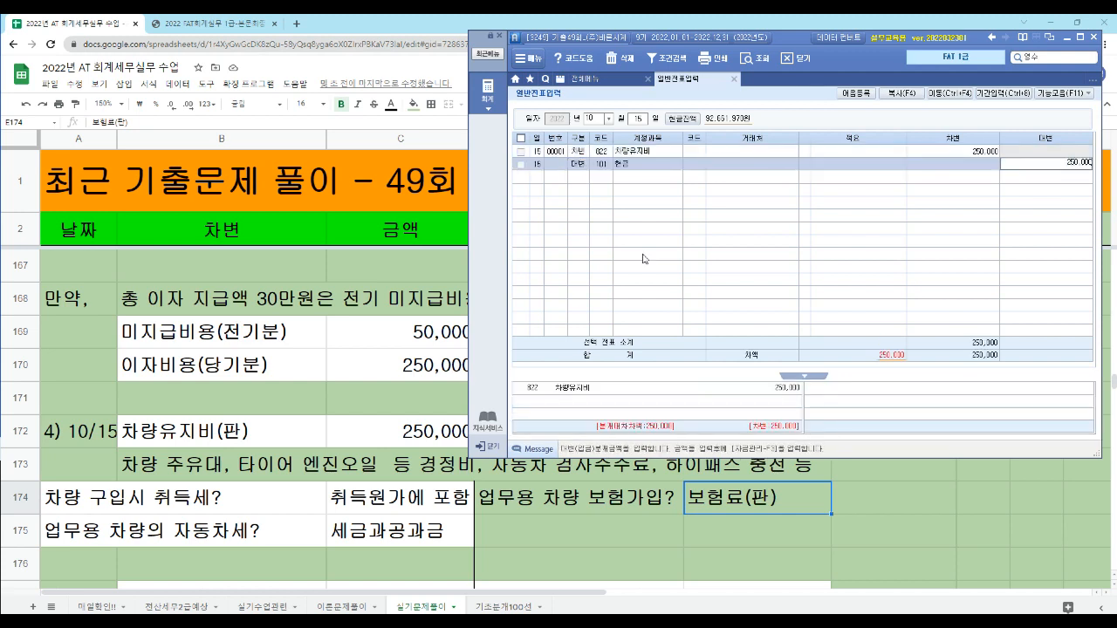
key(Return)
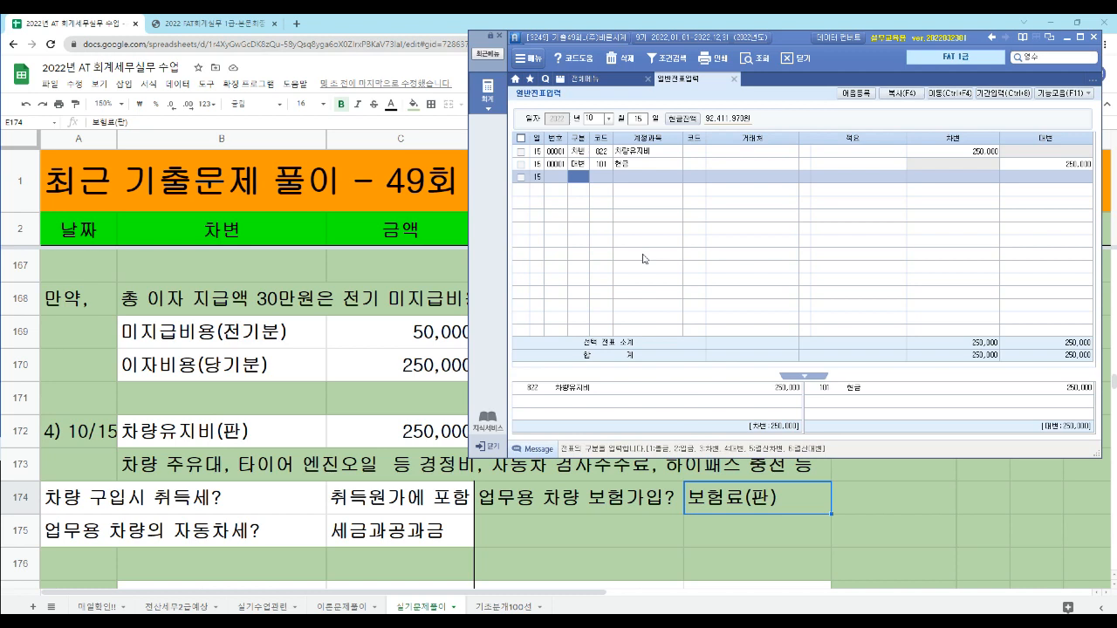
- Delete the 현금 credit line from the 10/15 voucher
key(Up)
key(F5)
key(Return)
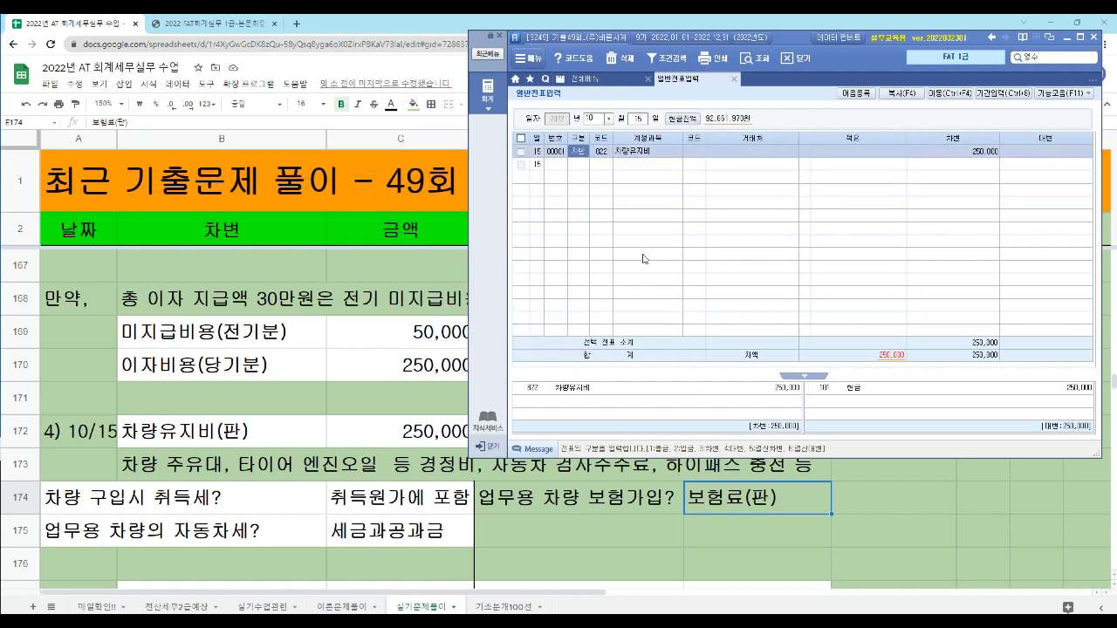
- Change the 차량유지비 line's 구분 to 출금 (1) so it is recorded as a cash payment
text(1)
key(Return)
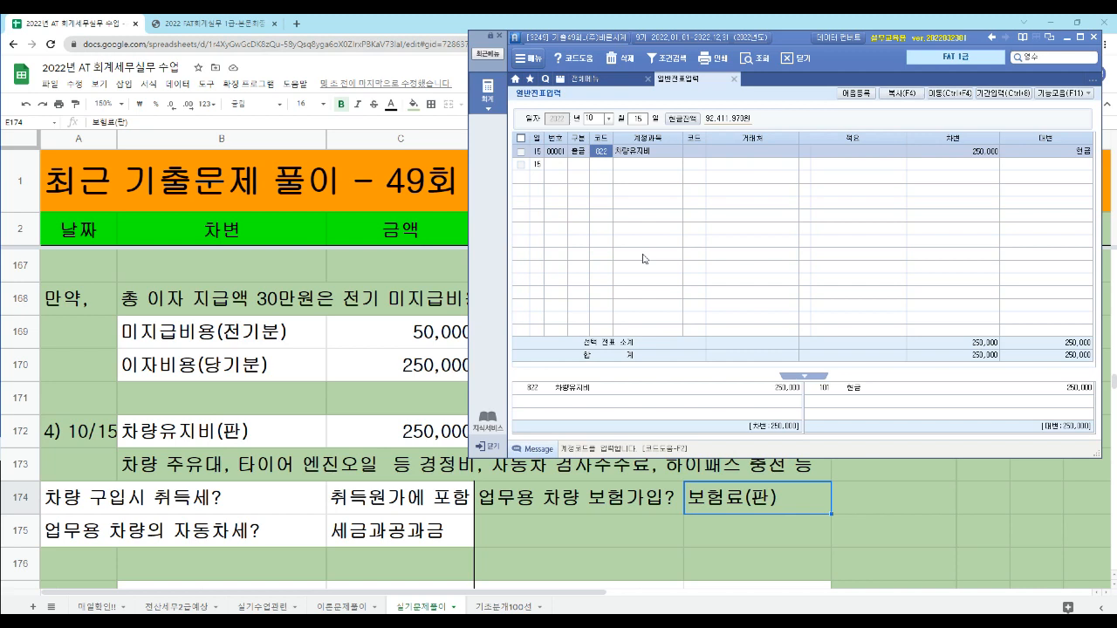
key(shift+Tab)
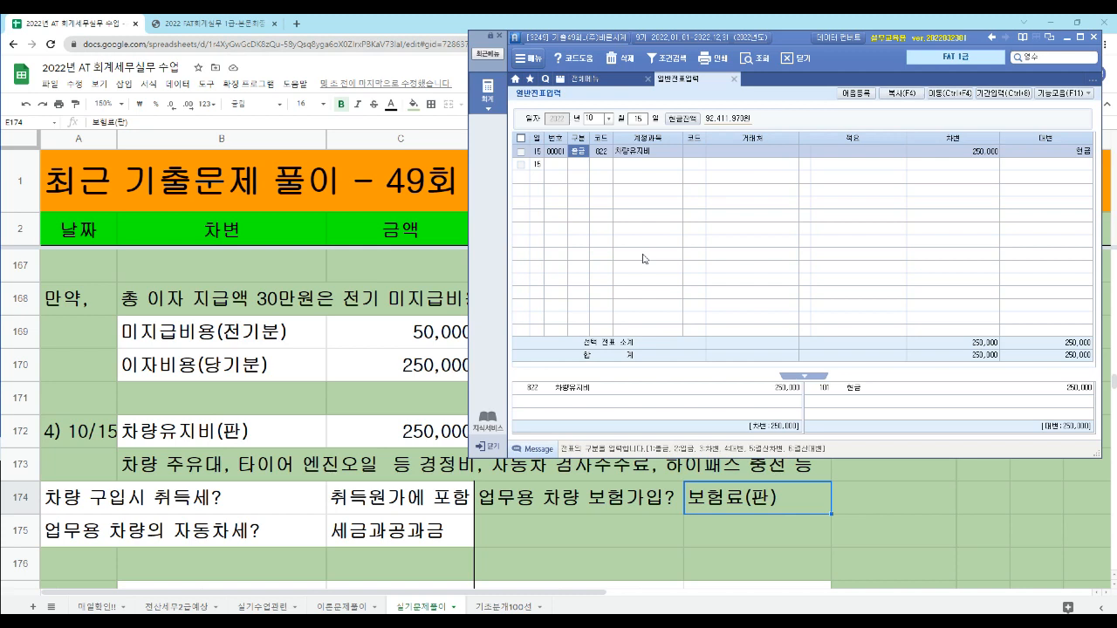
key(Down)
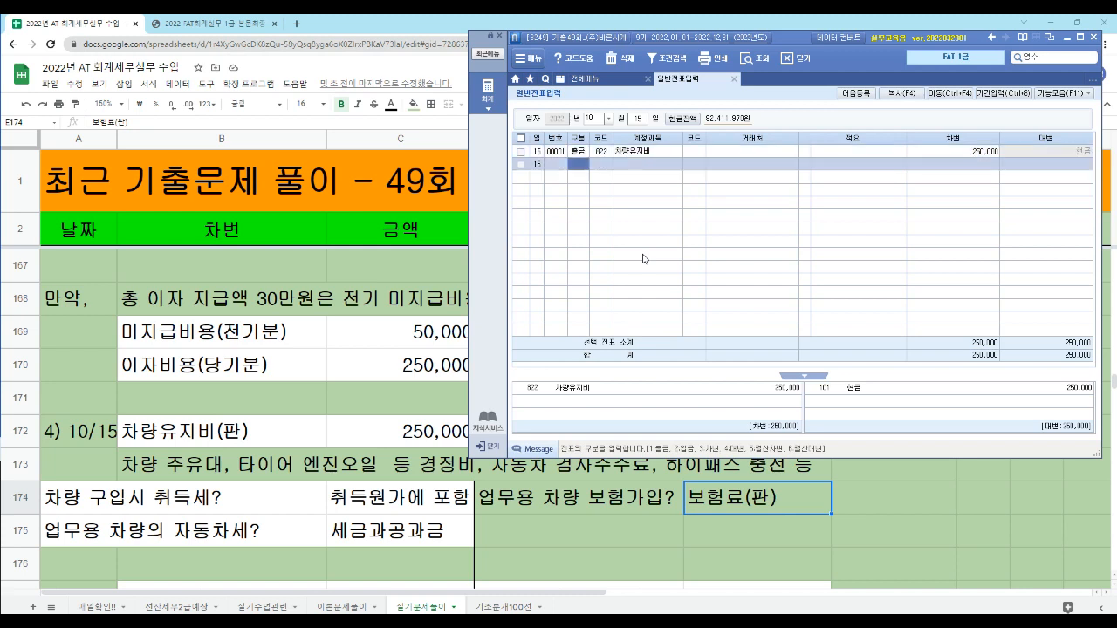
- Switch to the exam PDF and examine task 5 약속어음의 만기결제, covering the note's issue date, issuer, payee, due date and paying bank
click(206, 24)
scroll(349, 372, down, 5)
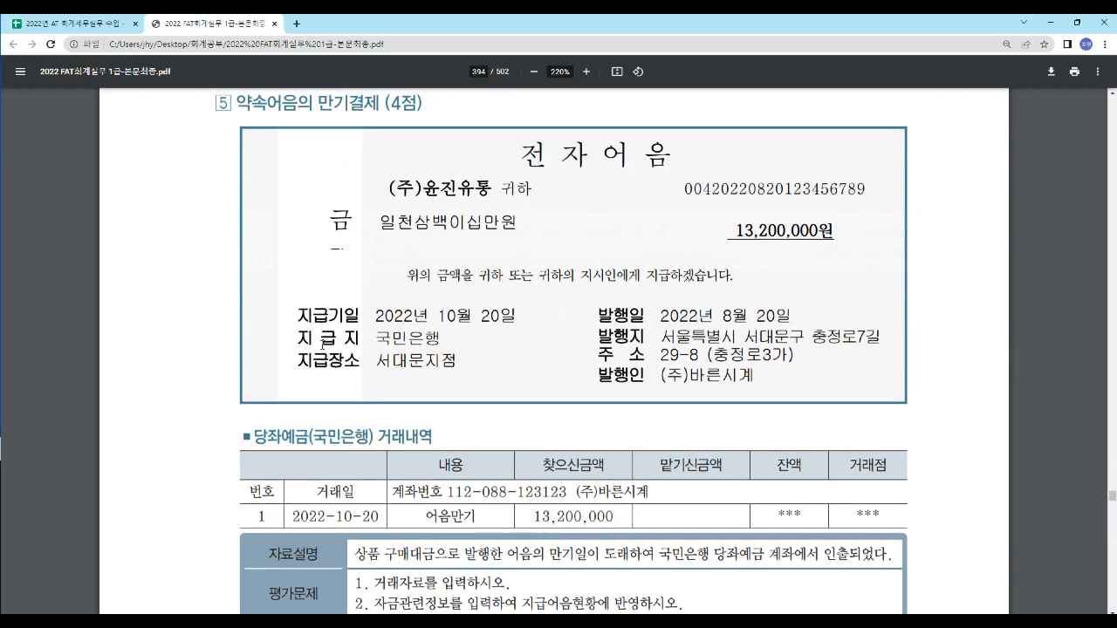
drag(313, 104, 375, 109)
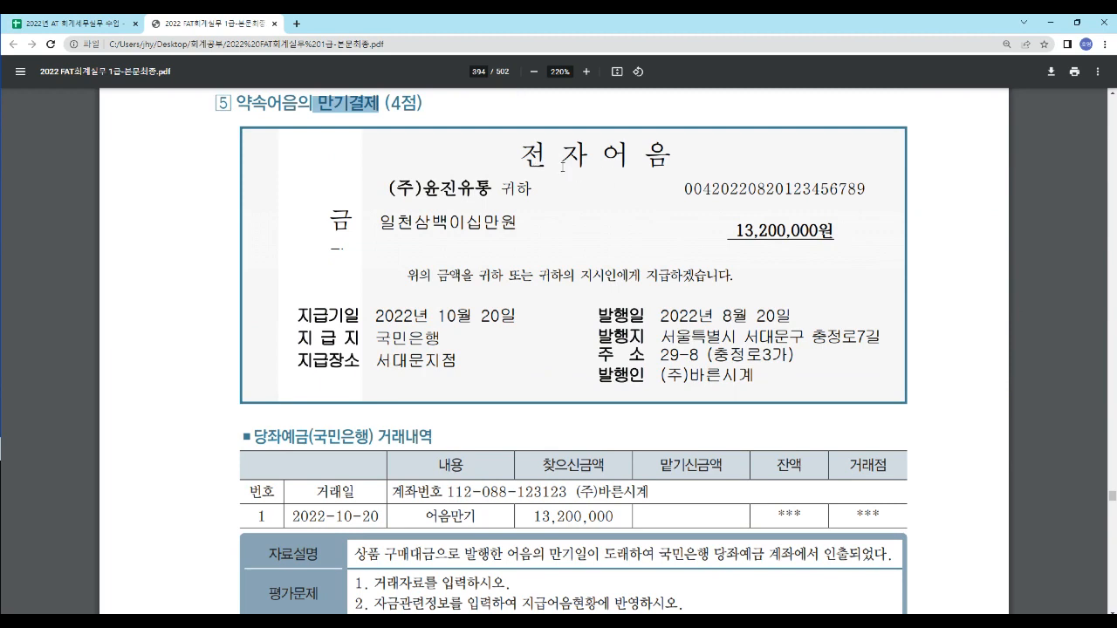
drag(658, 312, 793, 315)
drag(660, 376, 754, 377)
drag(382, 189, 493, 190)
drag(376, 316, 494, 318)
drag(378, 339, 439, 342)
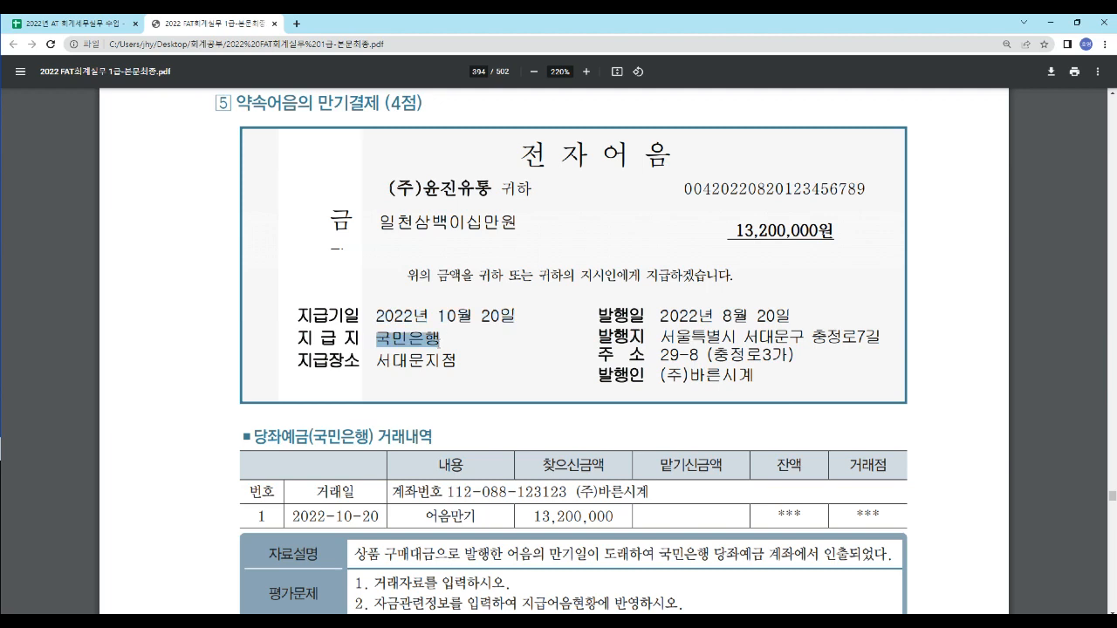
- Go through the 전자어음 wording again, highlighting the amount, payment promise, issuer, payee, due date and place of payment
drag(735, 231, 729, 258)
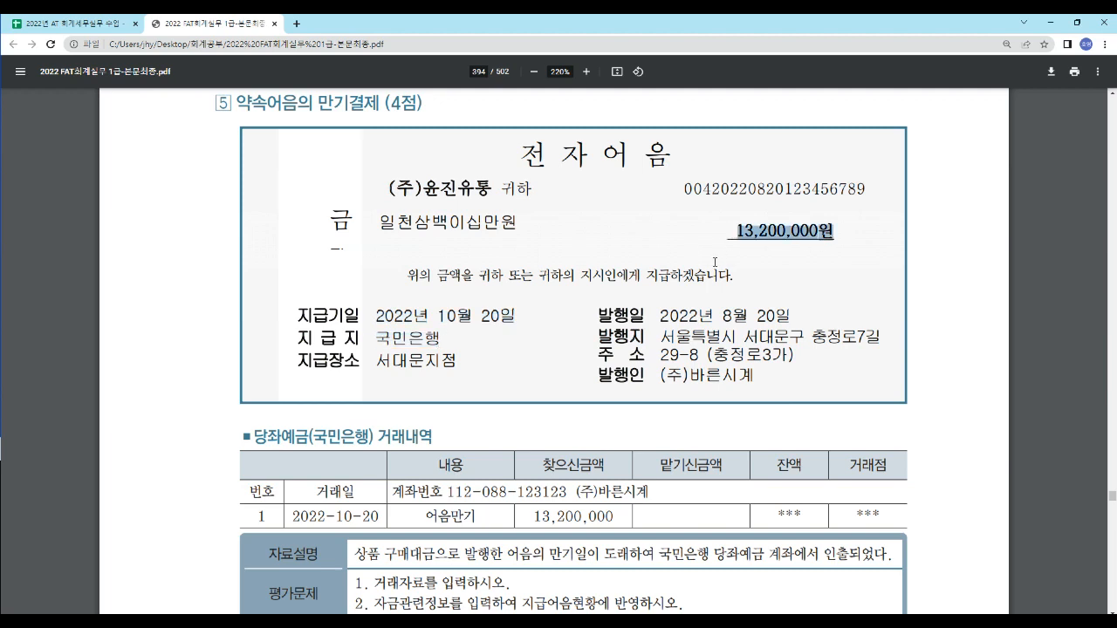
drag(644, 276, 733, 282)
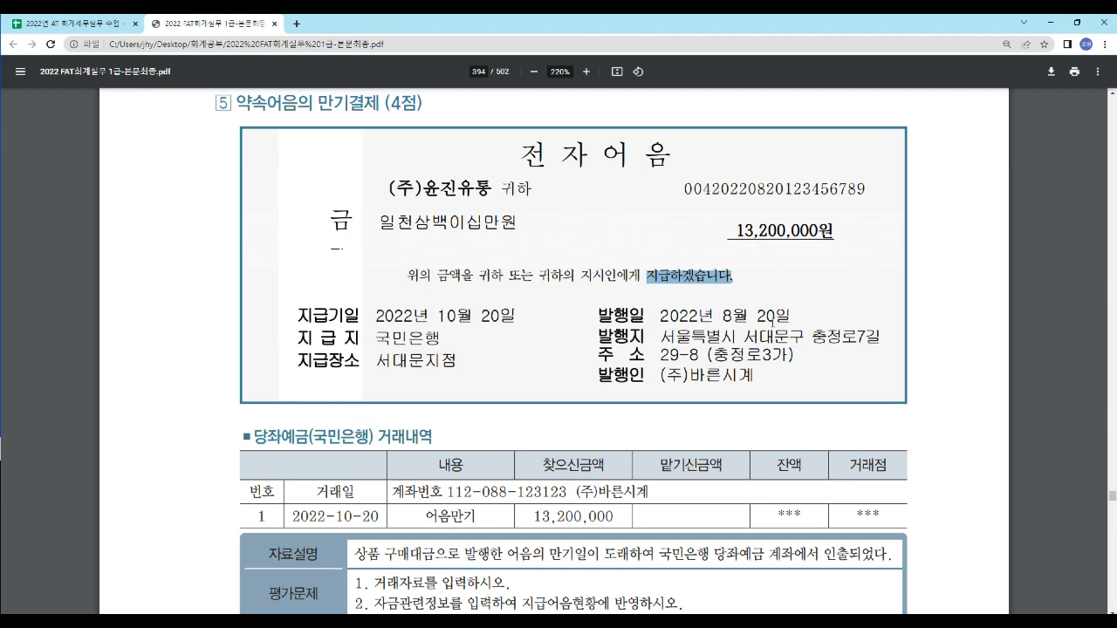
drag(659, 375, 756, 374)
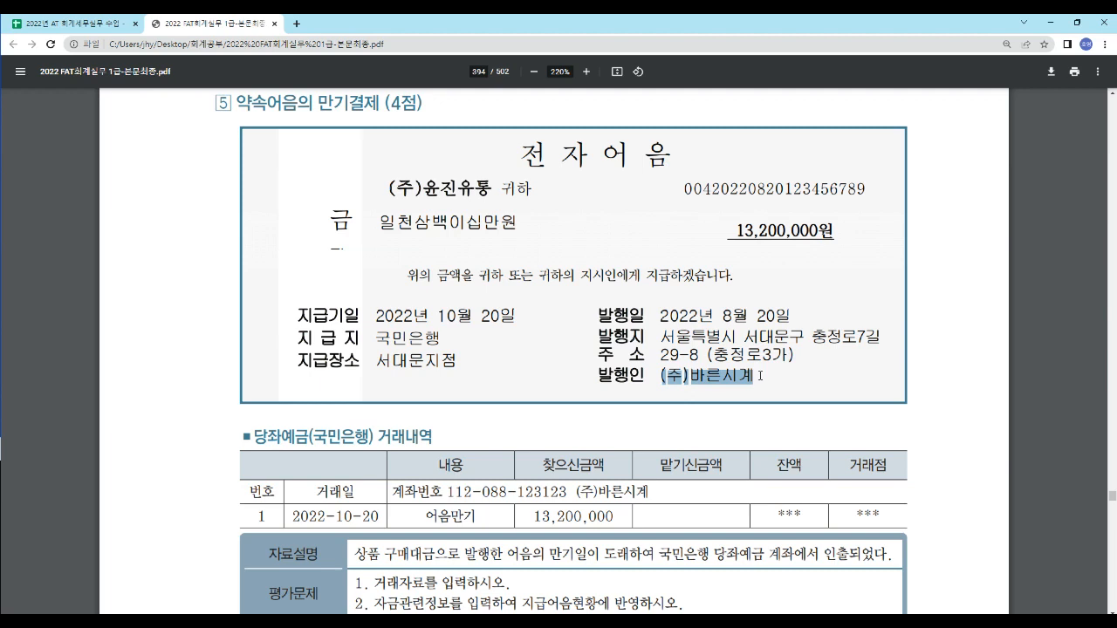
drag(423, 189, 507, 212)
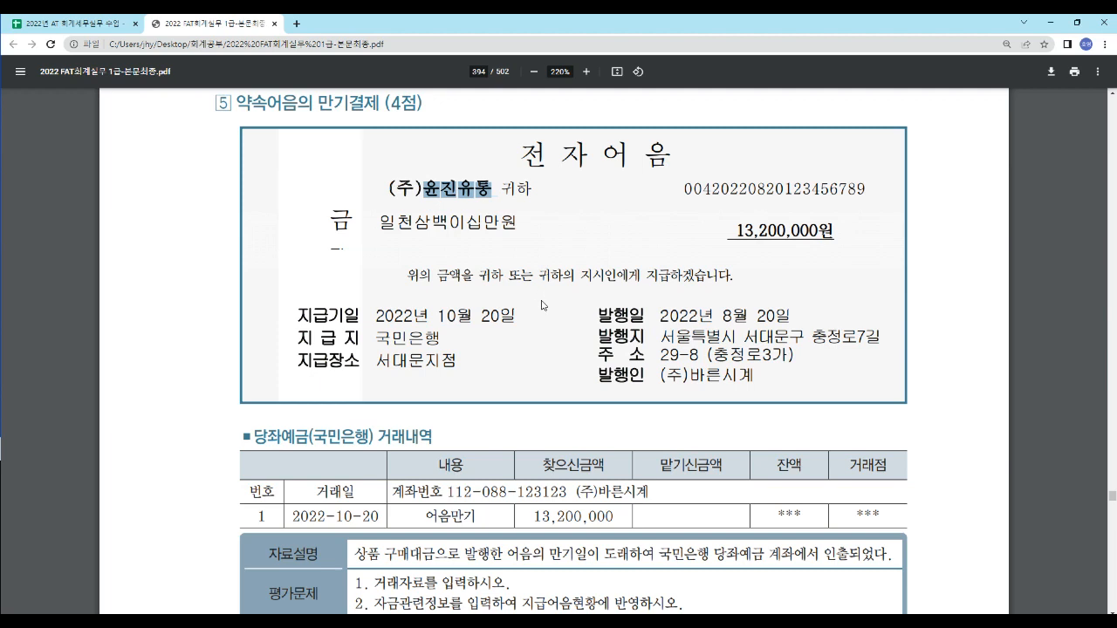
drag(438, 315, 513, 318)
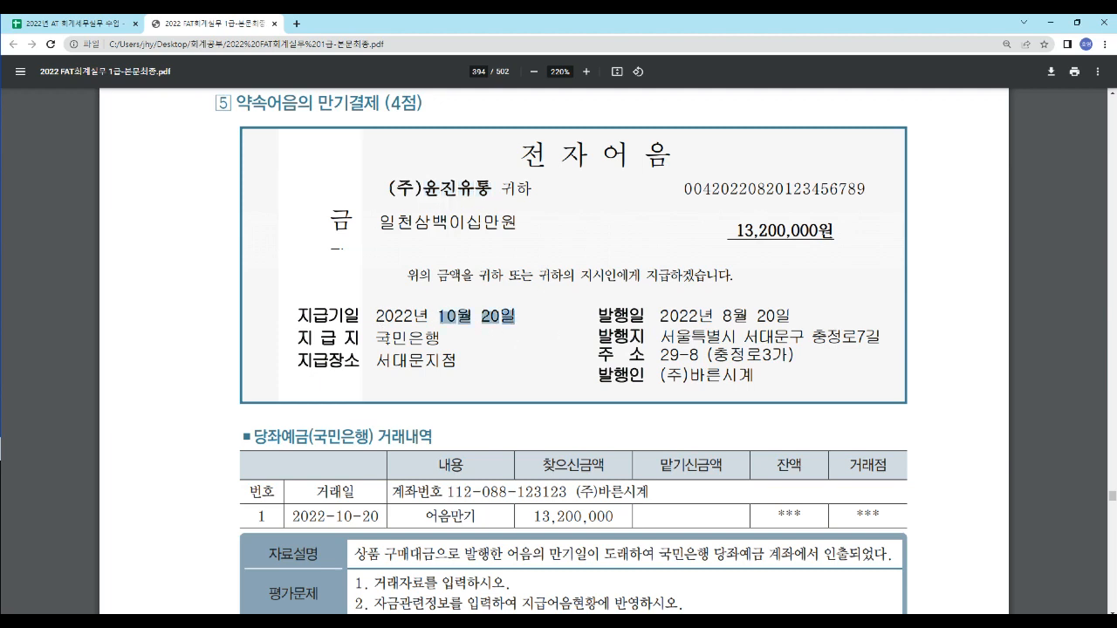
drag(380, 338, 458, 367)
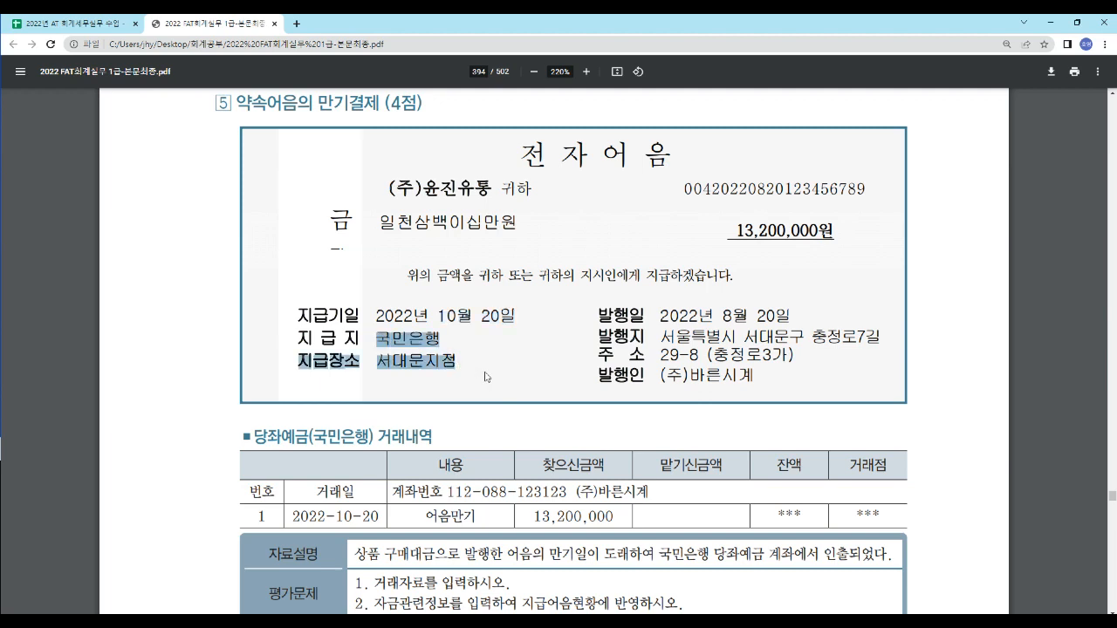
click(718, 237)
drag(730, 230, 826, 236)
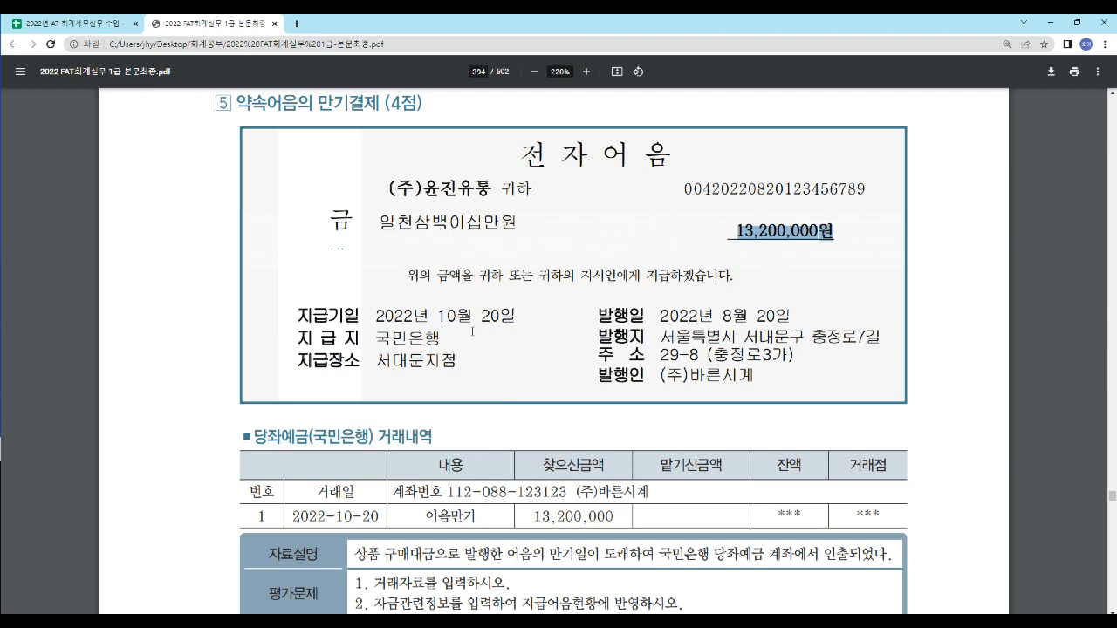
drag(438, 316, 511, 323)
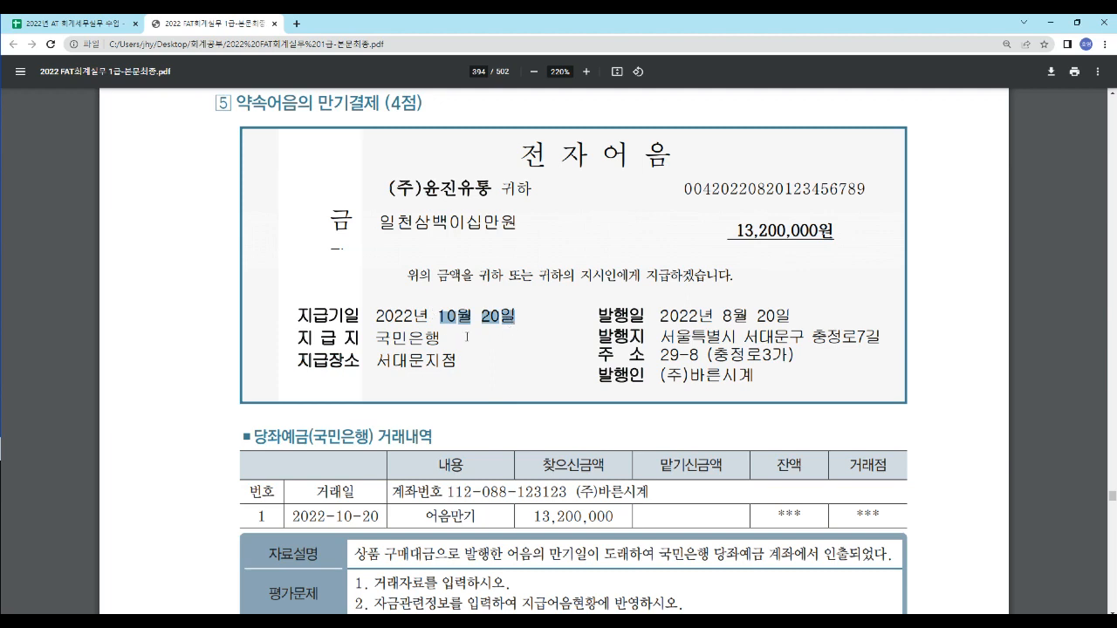
- Compare the 당좌예금(국민은행) transaction's date and withdrawal amount with the note's due date
scroll(454, 329, down, 1)
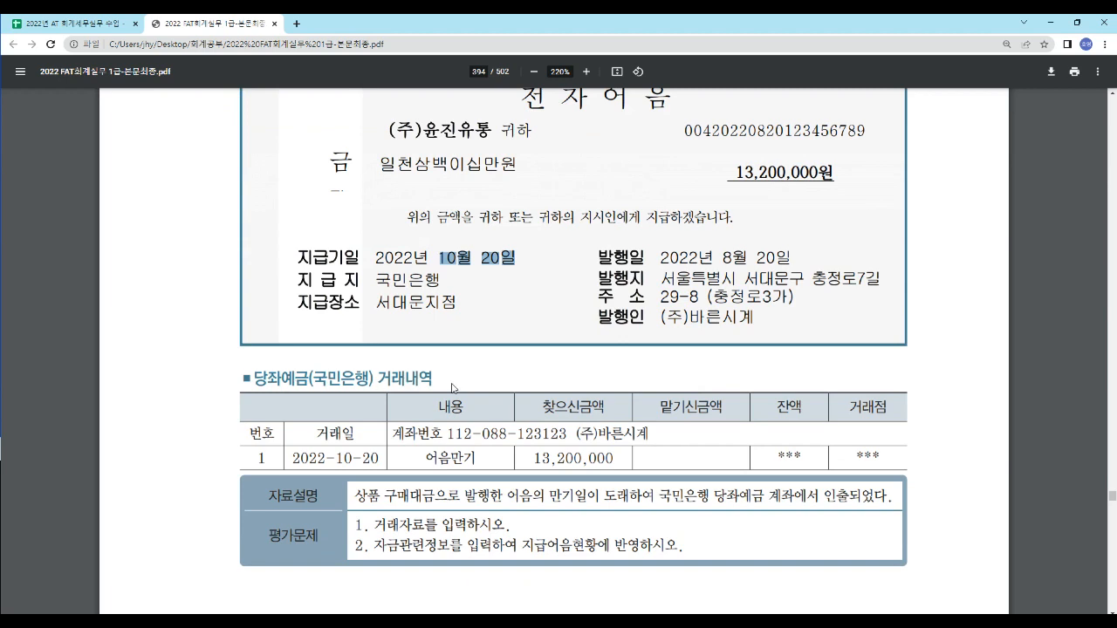
drag(327, 457, 380, 456)
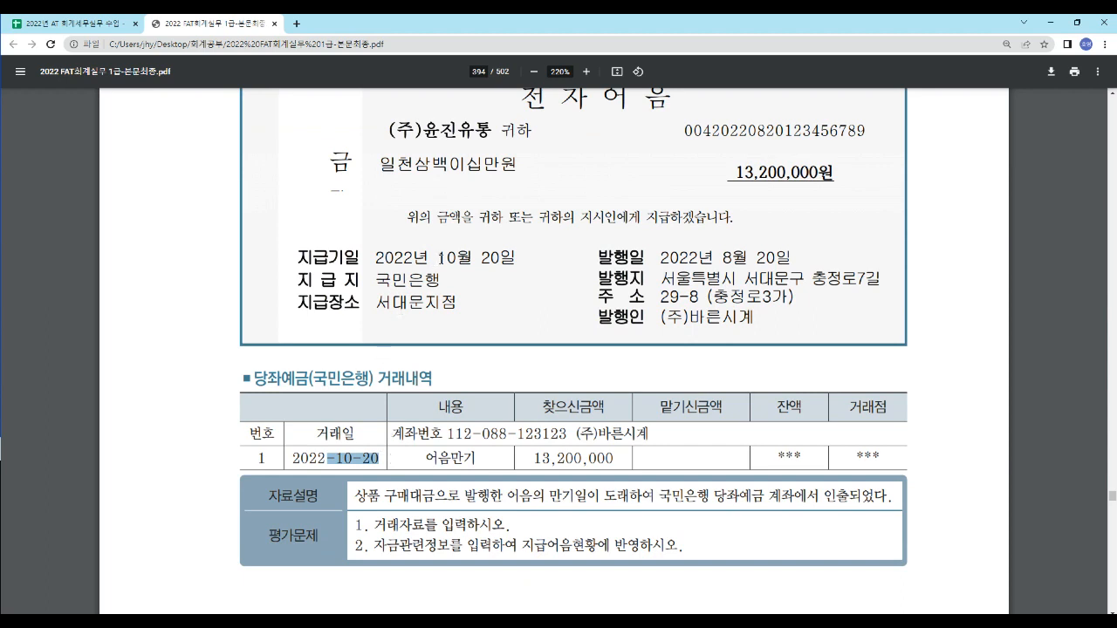
drag(439, 259, 520, 266)
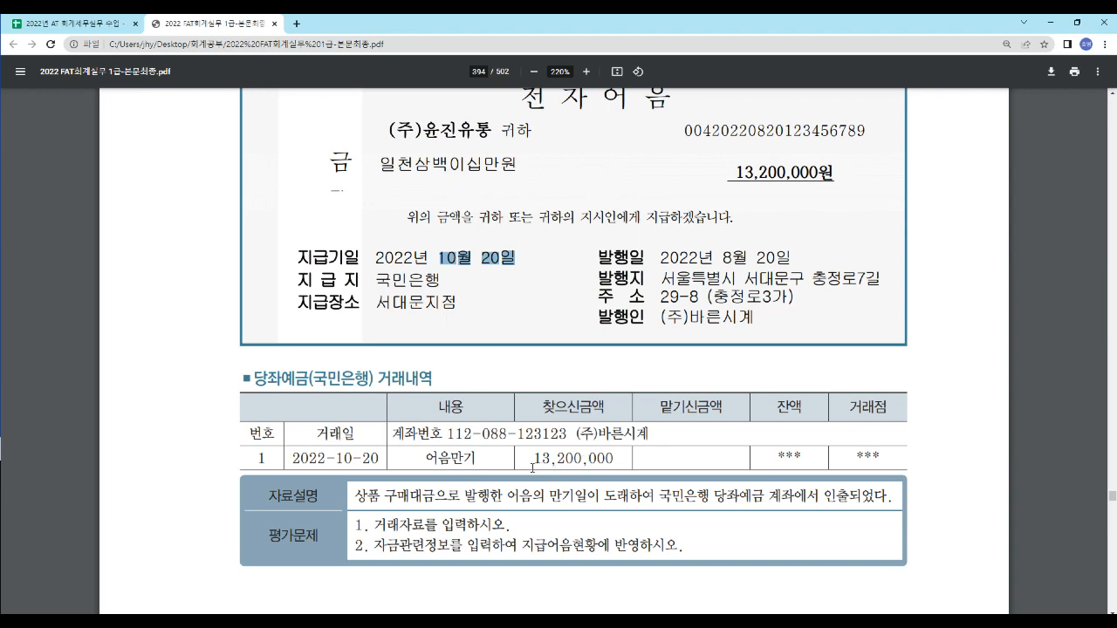
drag(530, 460, 618, 467)
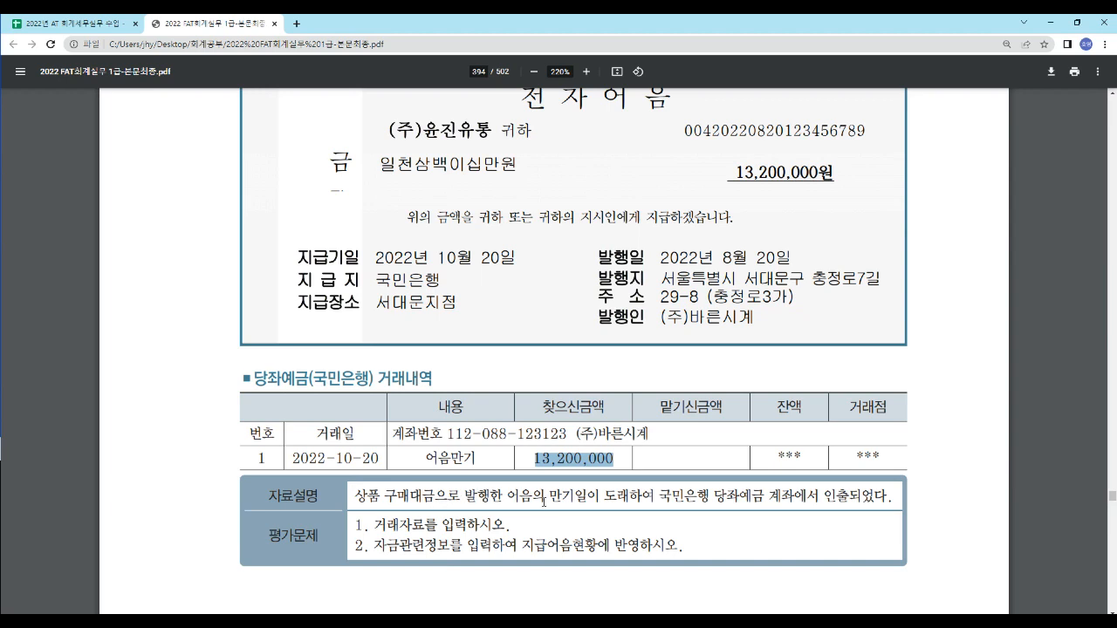
- Read the task 5 explanation and note due date, and review the matching 10/20 지급어음 / 당좌예금 entry in the 실기문제풀이 sheet
drag(357, 496, 505, 496)
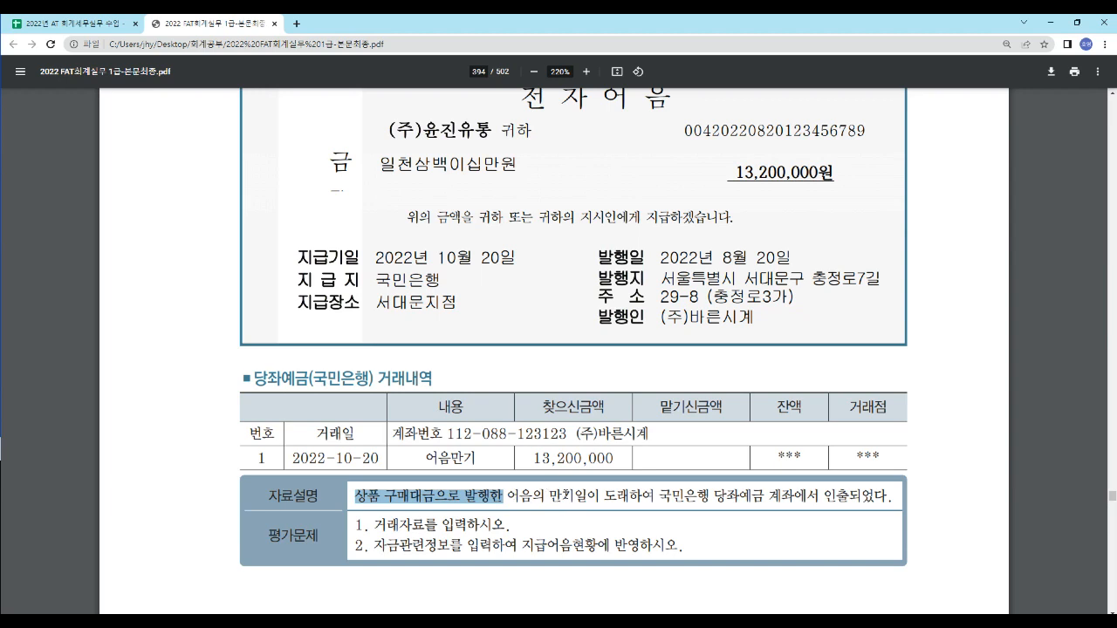
drag(414, 258, 515, 260)
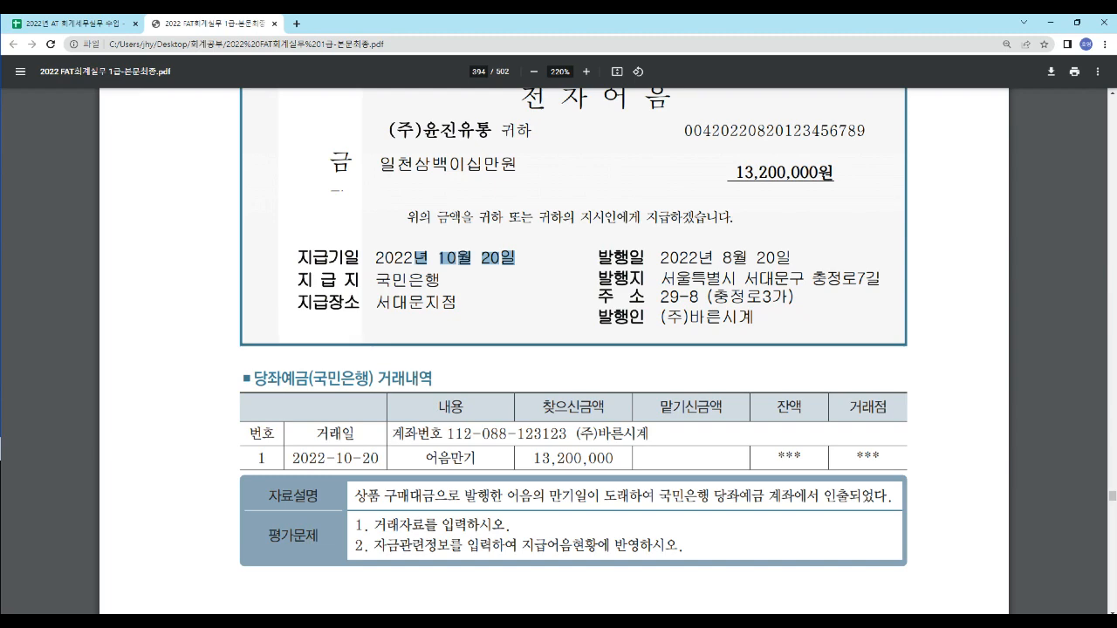
click(68, 27)
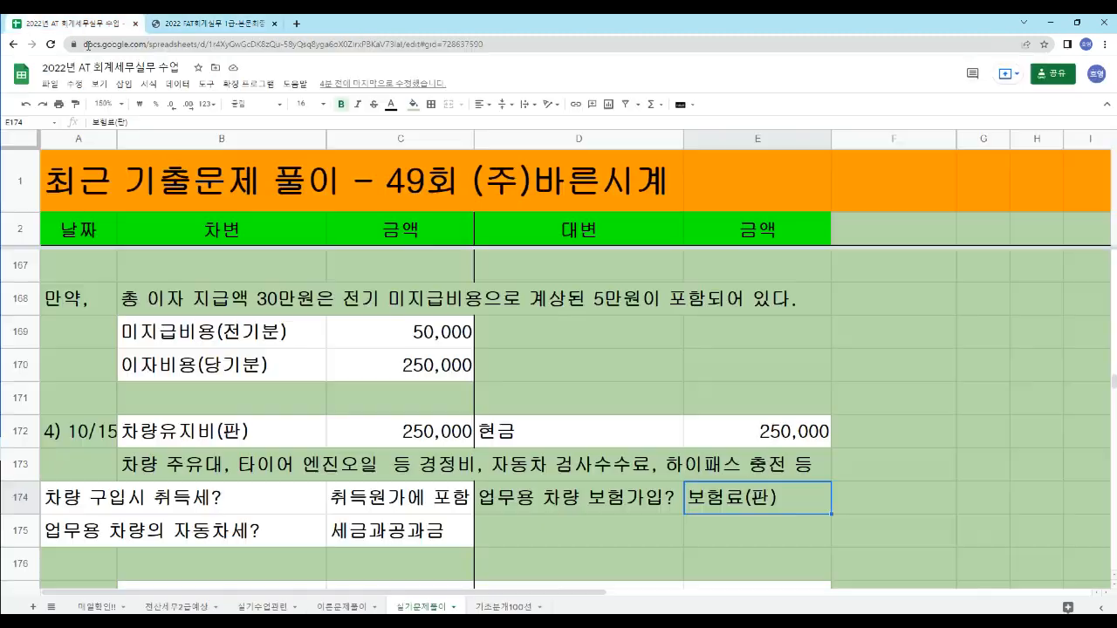
scroll(203, 425, down, 2)
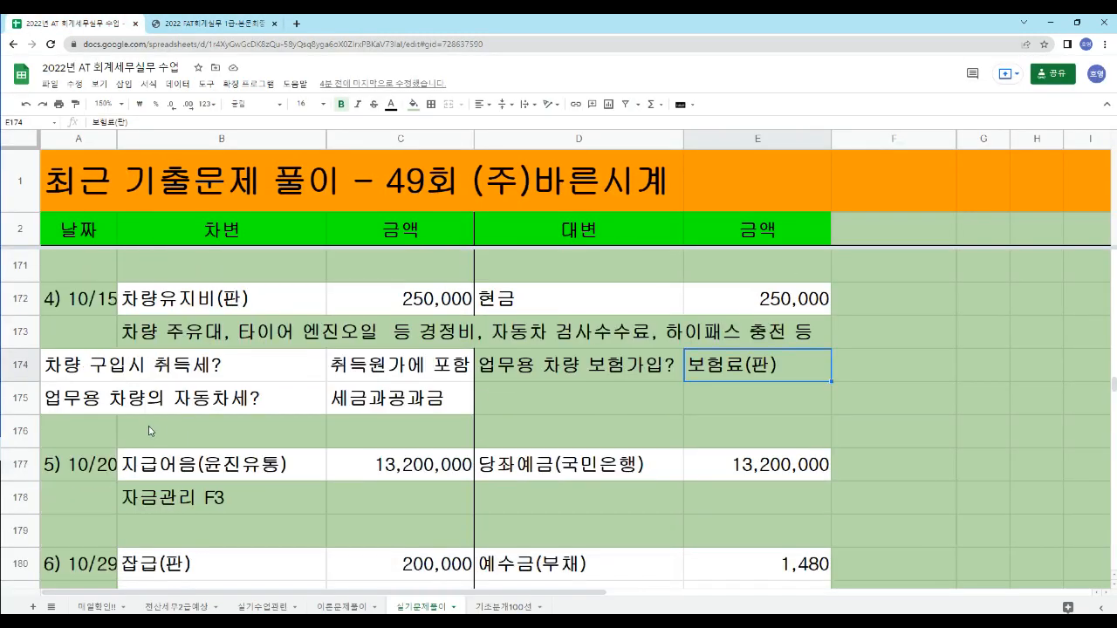
scroll(149, 431, down, 2)
scroll(144, 423, up, 1)
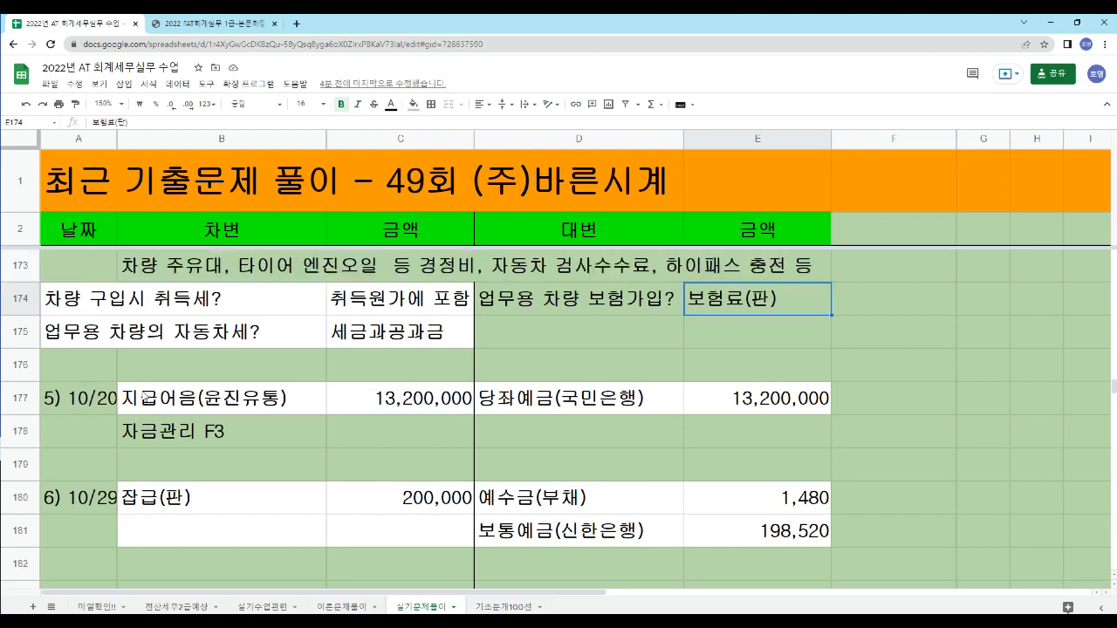
click(156, 406)
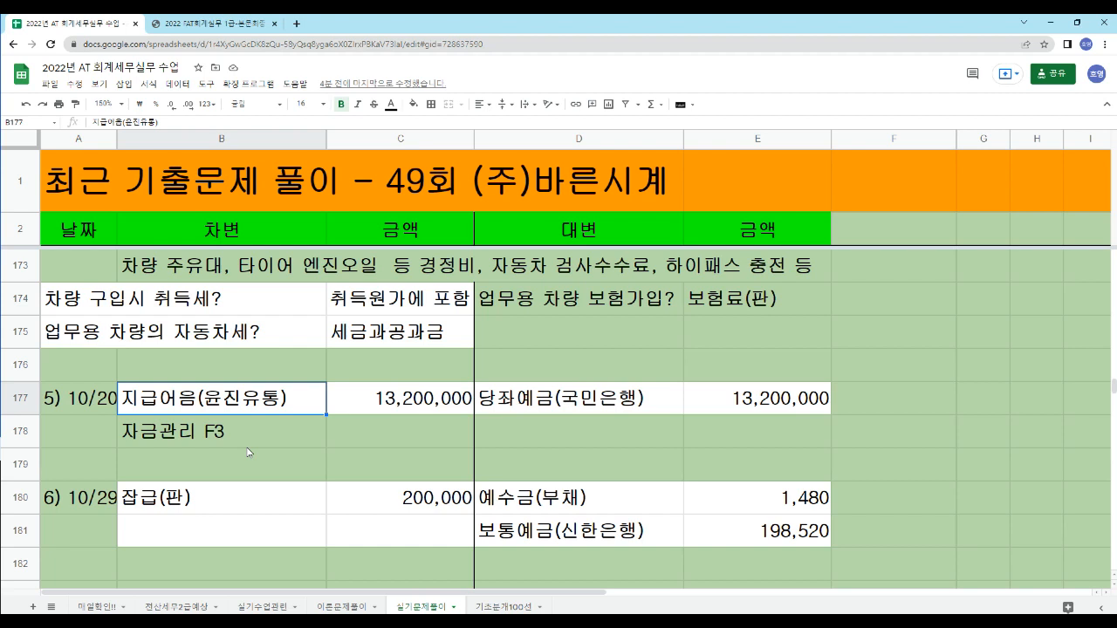
key(Right)
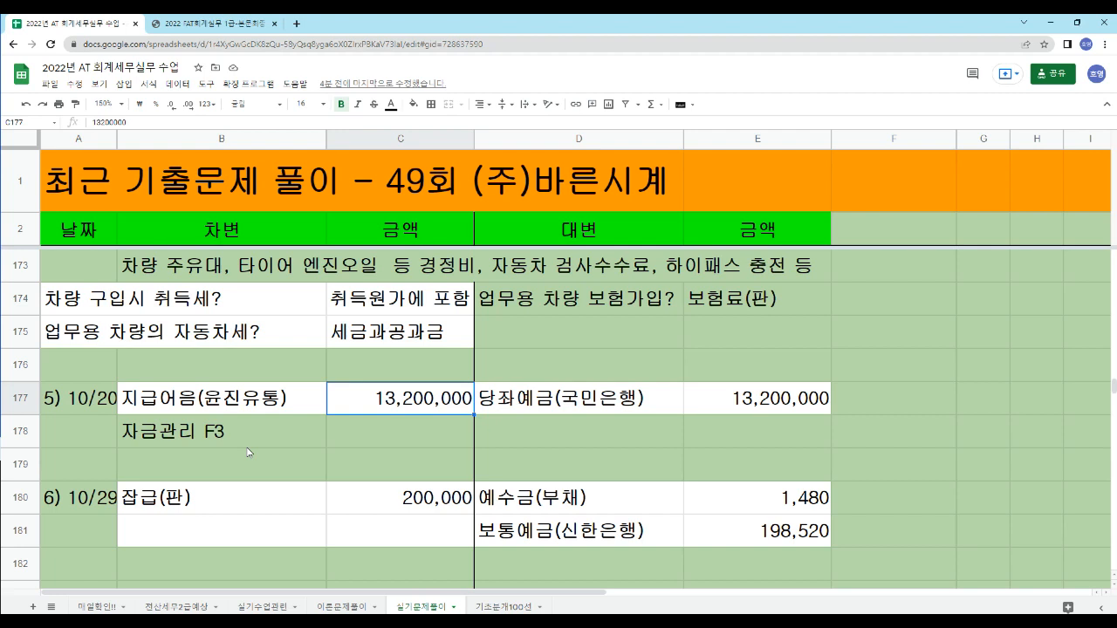
key(Right)
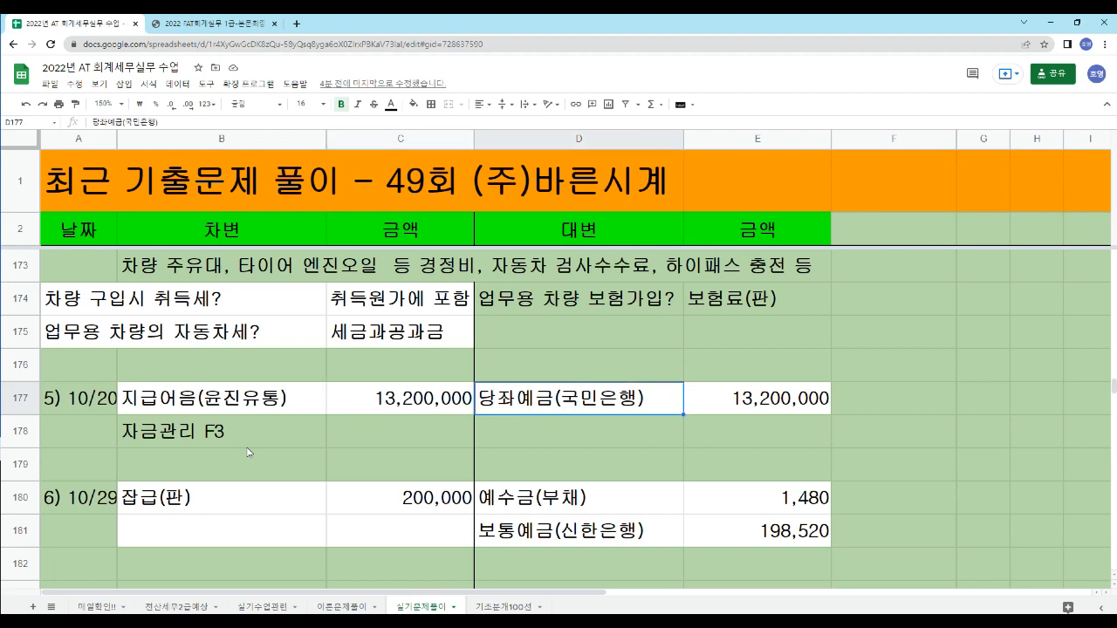
key(Right)
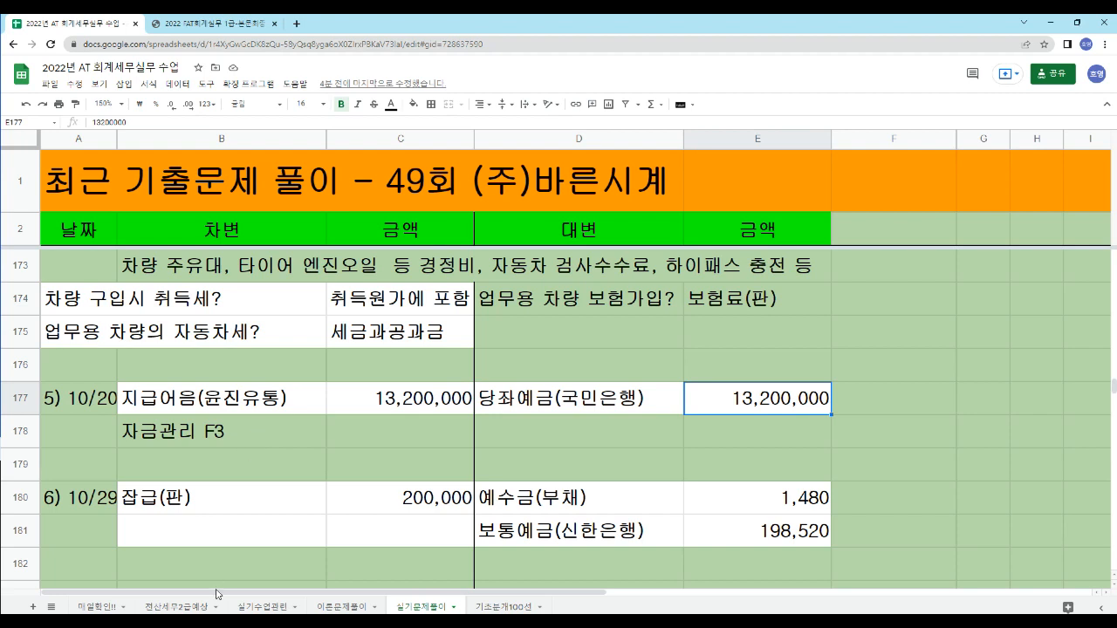
- Switch to the accounting program's 일반전표입력 screen and set the voucher date to October 20
click(217, 624)
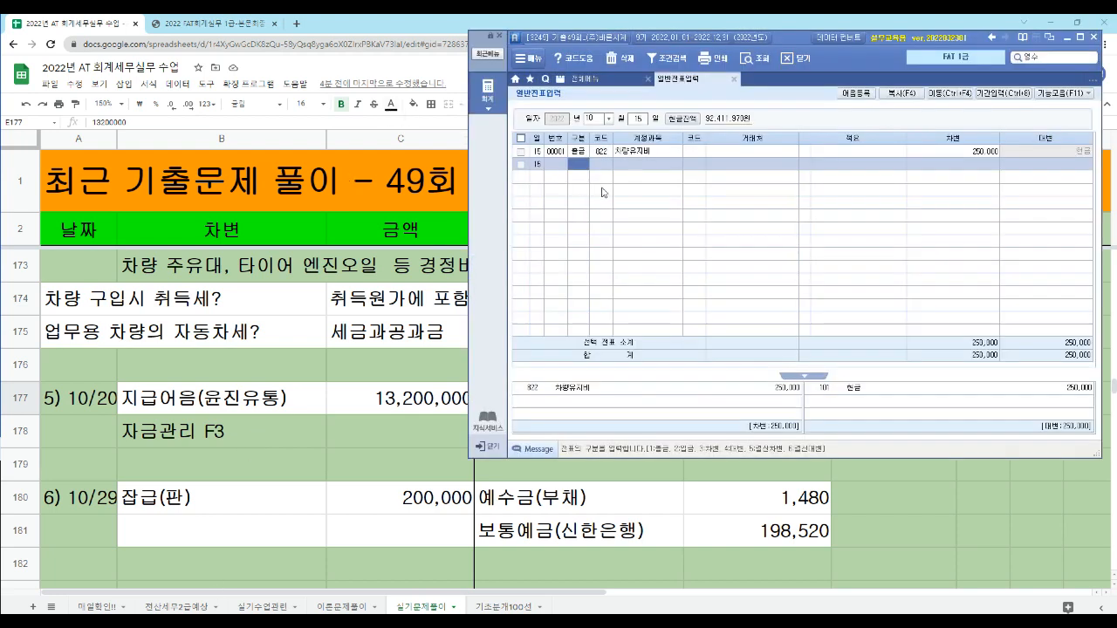
key(Escape)
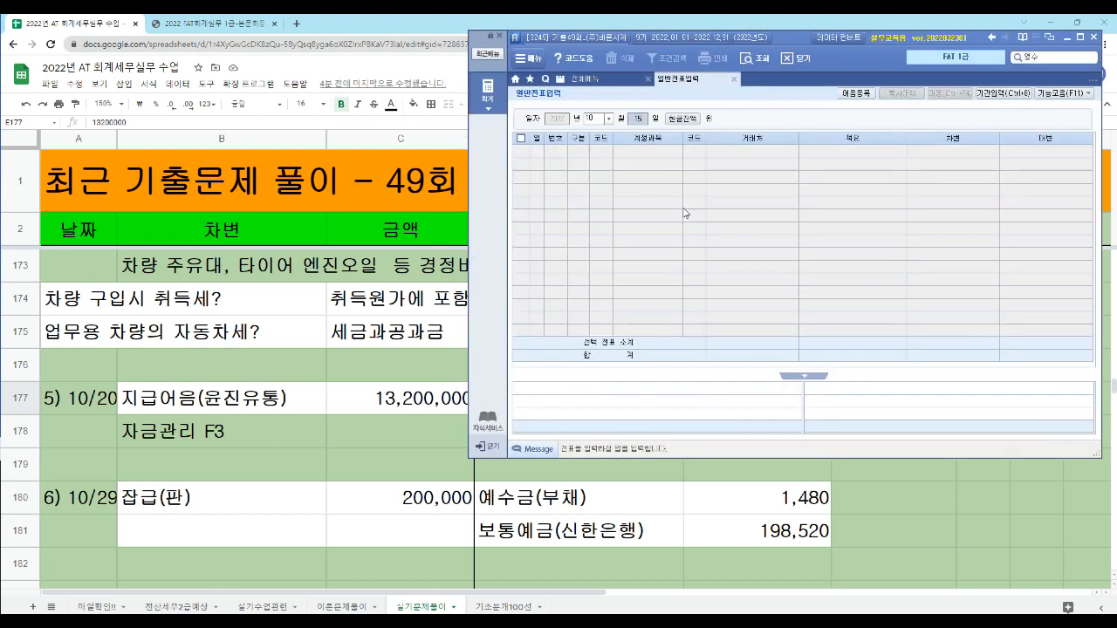
text(20)
key(Return)
- Enter a 차변 (3) line for 지급어음 (252) with (주)윤진유통 as 거래처 and 13,200,000 as the amount
text(3)
key(Return)
text(지급)
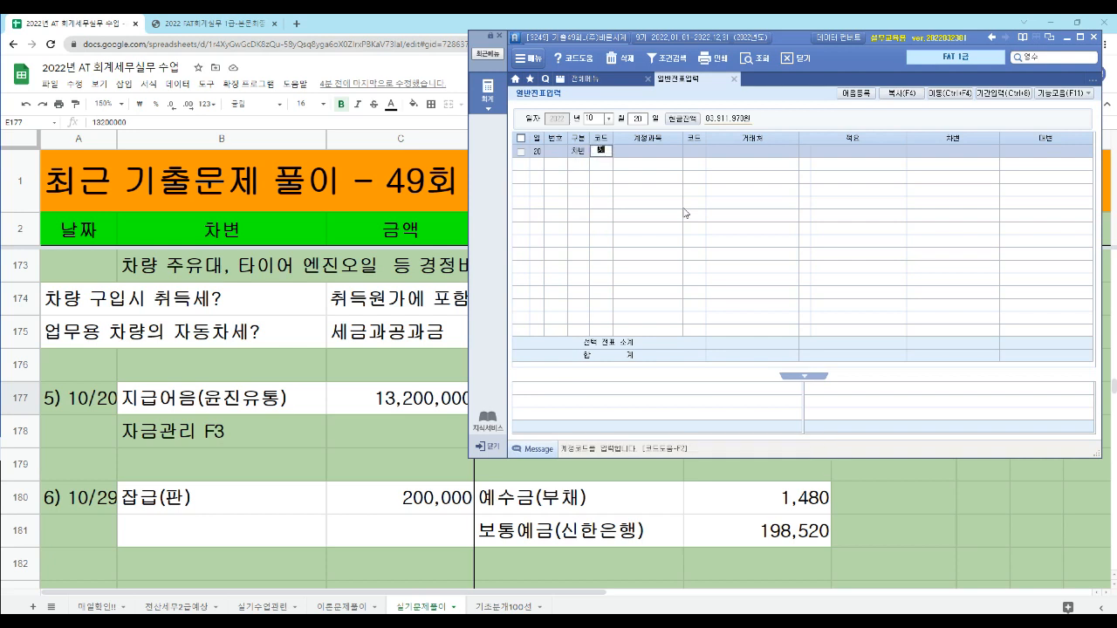
key(Return)
key(Down)
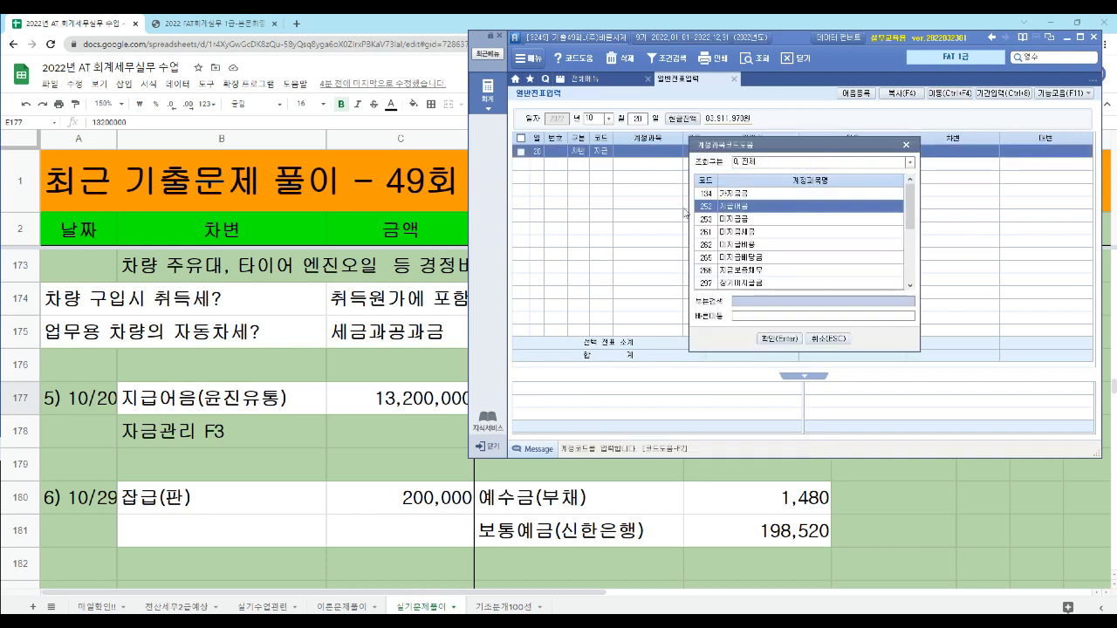
key(Return)
text(윤진)
key(Return)
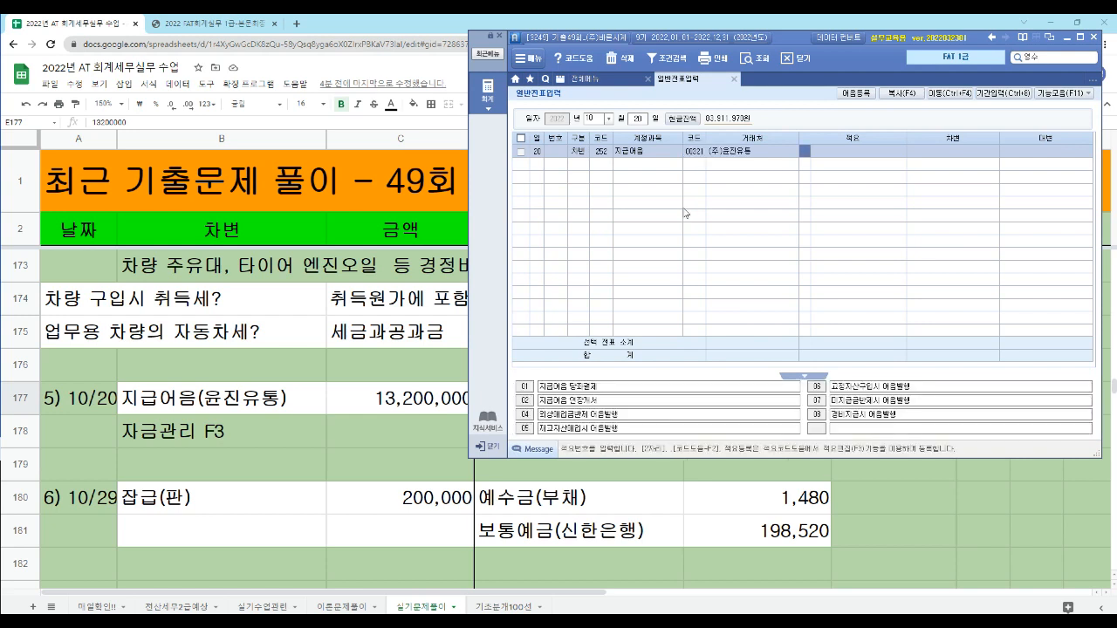
key(Return)
text(13200000)
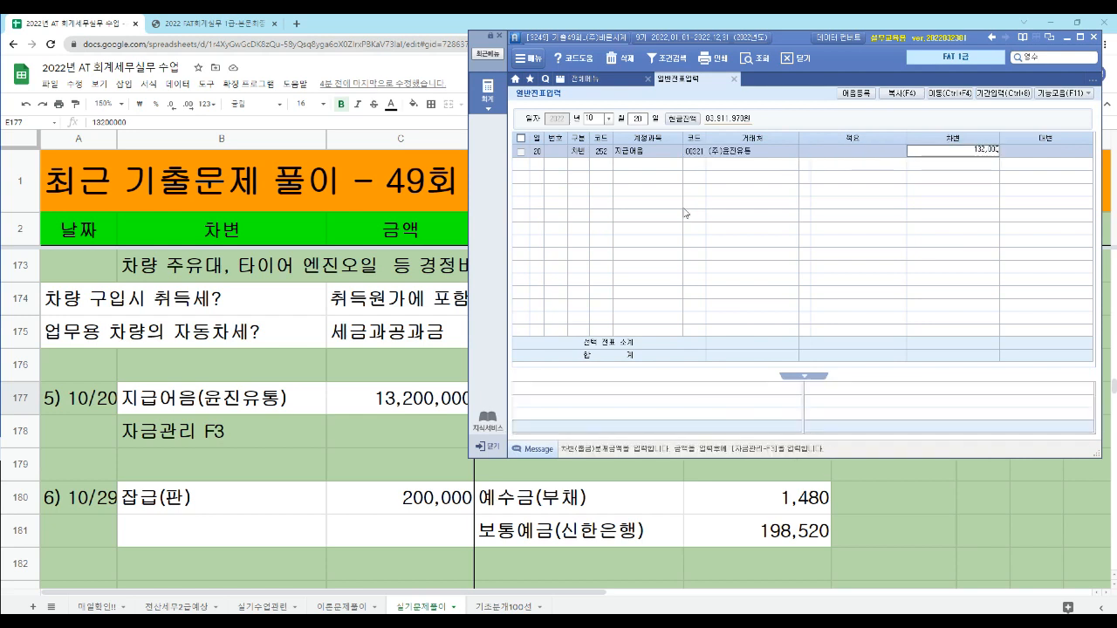
key(Return)
- Add the 대변 line for 당좌예금 (102) with 국민은행(당좌) as 거래처 and 13,200,000 as the amount
text(당좌)
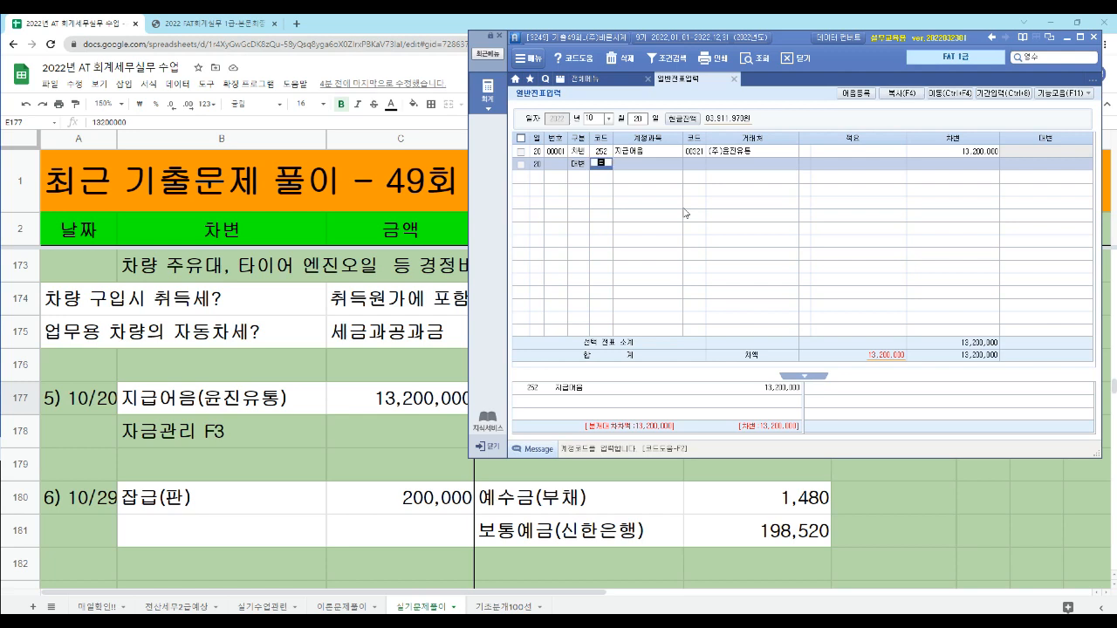
key(Return)
key(Return)
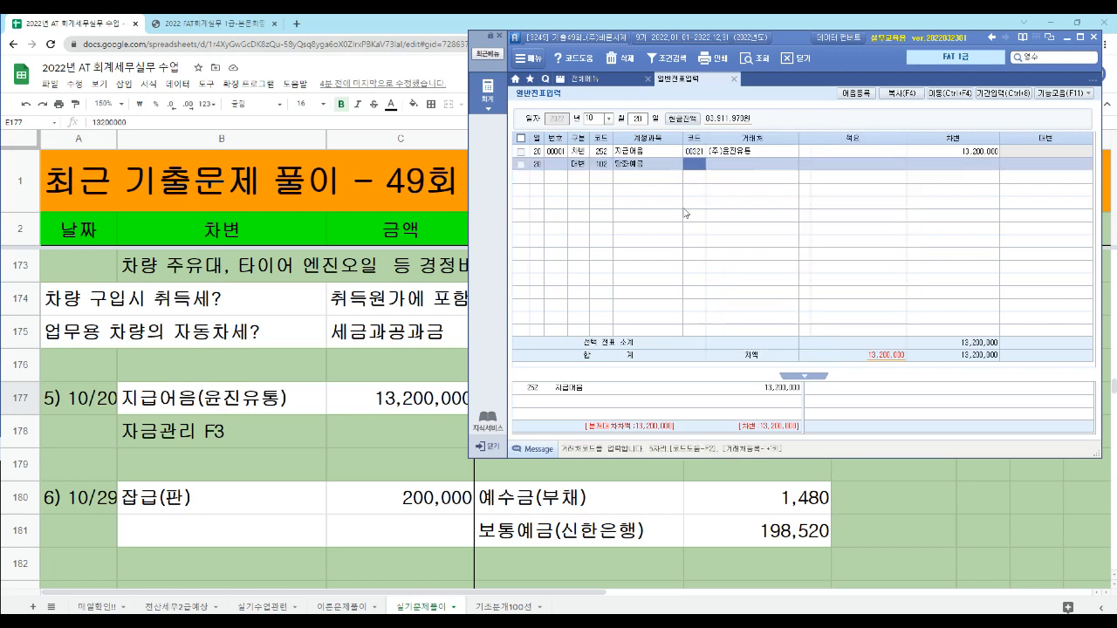
text(국민)
key(Return)
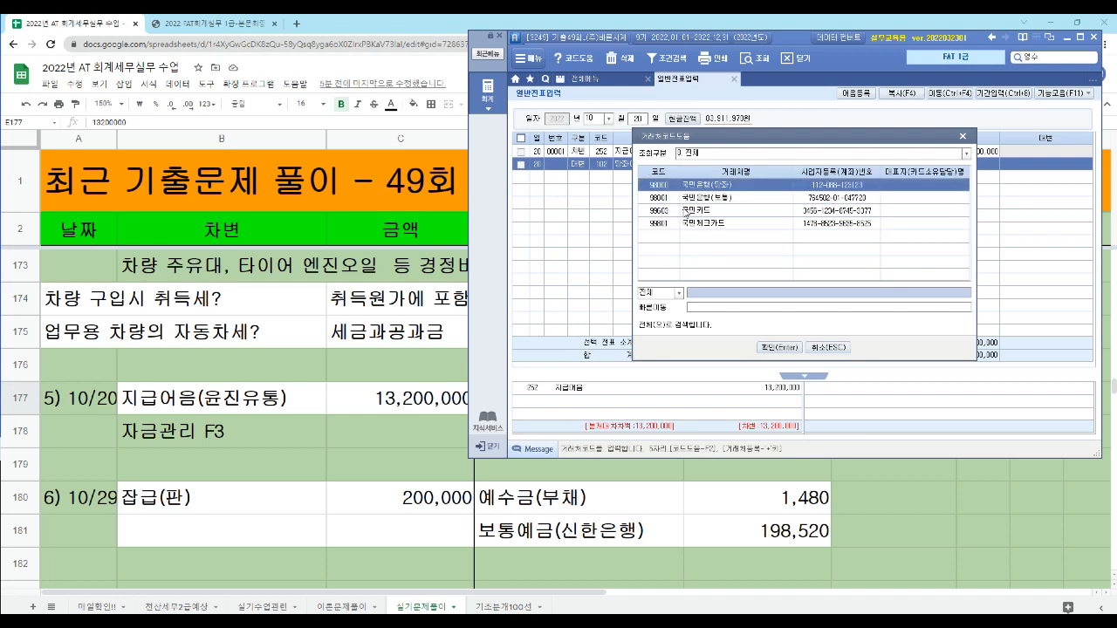
key(Return)
key(Return)
text(13200000)
key(Return)
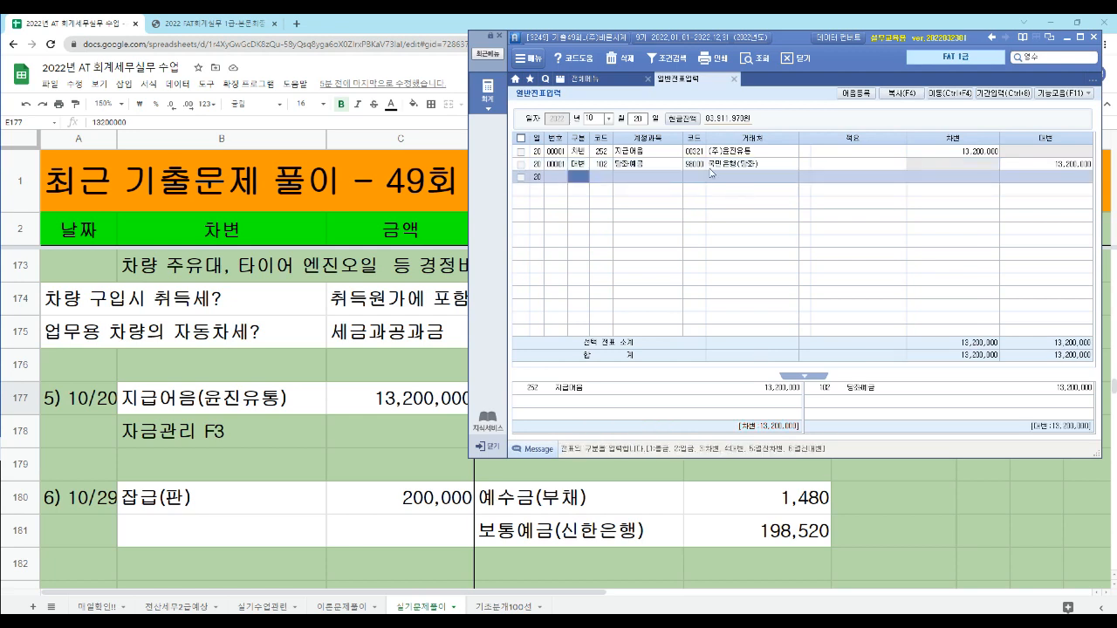
- Open 자금관리 for the 지급어음 line and accept 3.결제 as the 어음상태
click(632, 153)
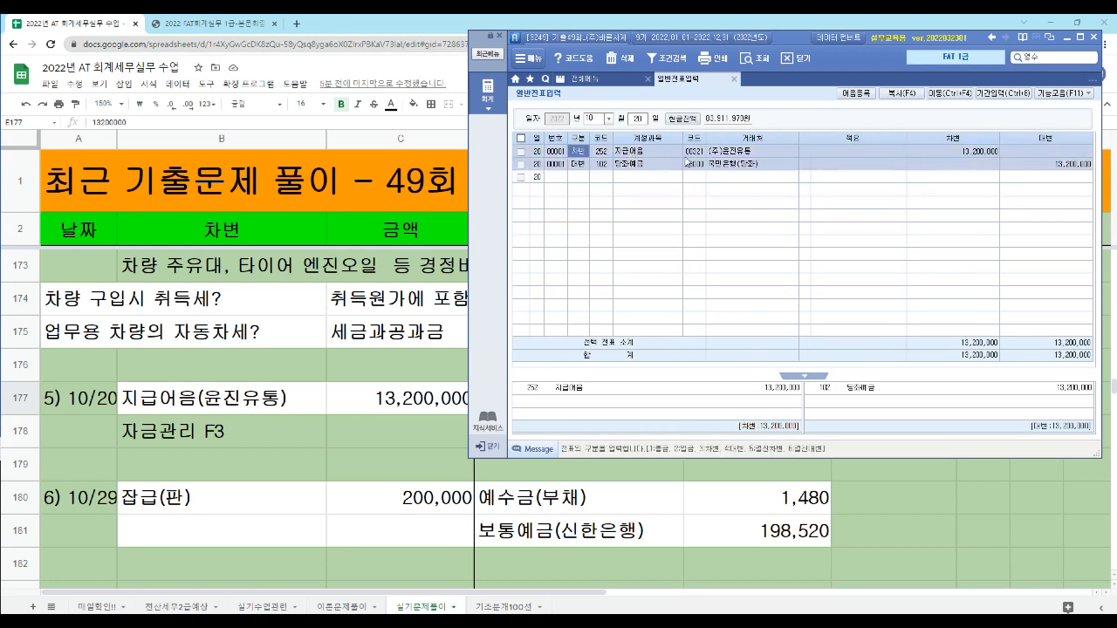
click(841, 156)
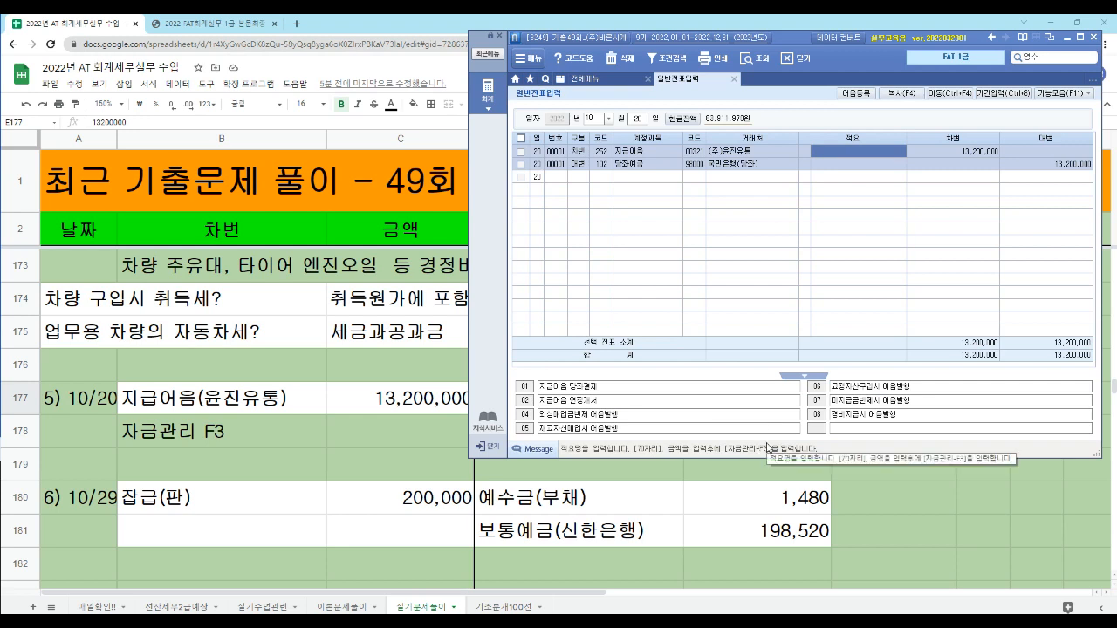
key(F3)
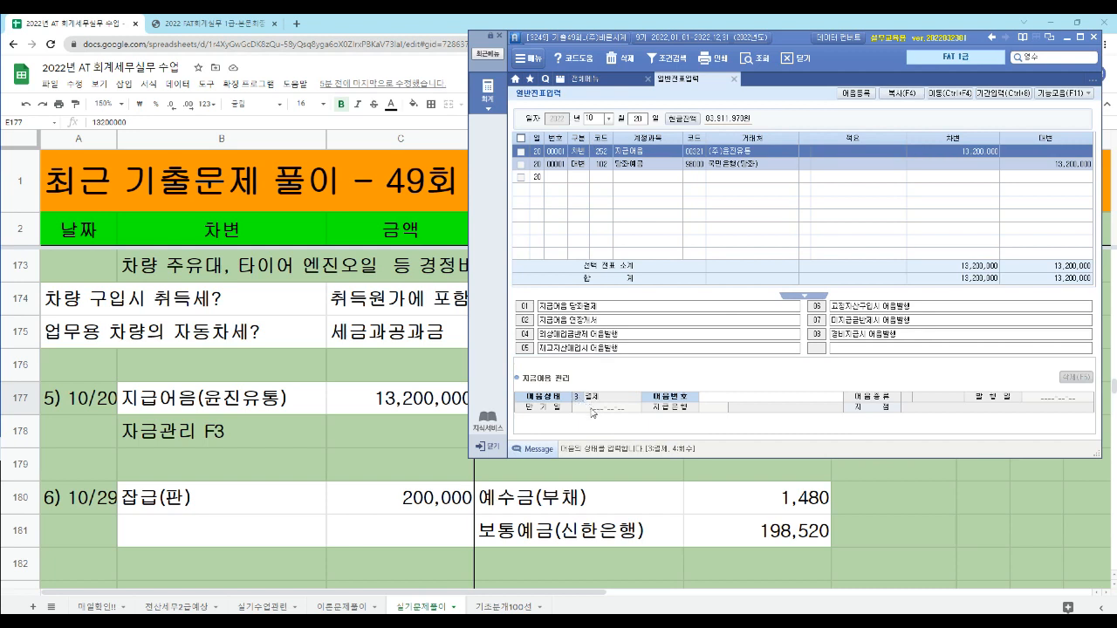
key(Return)
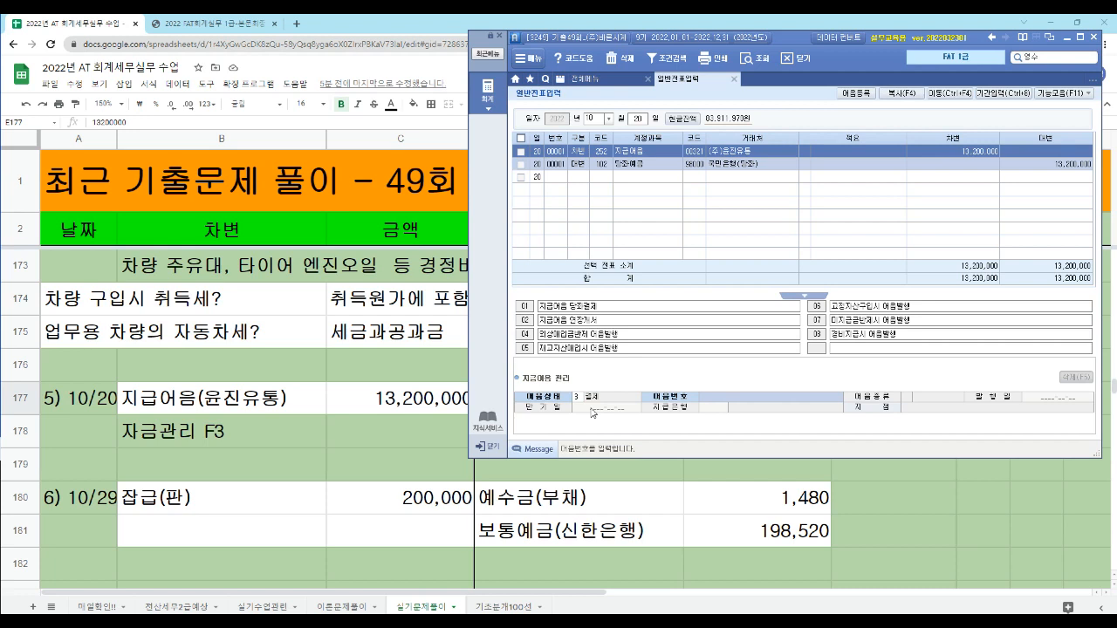
- Look up the 어음번호 and apply (주)윤진유통's 13,200,000 electronic note due 2022-10-20 as the settled note
key(F2)
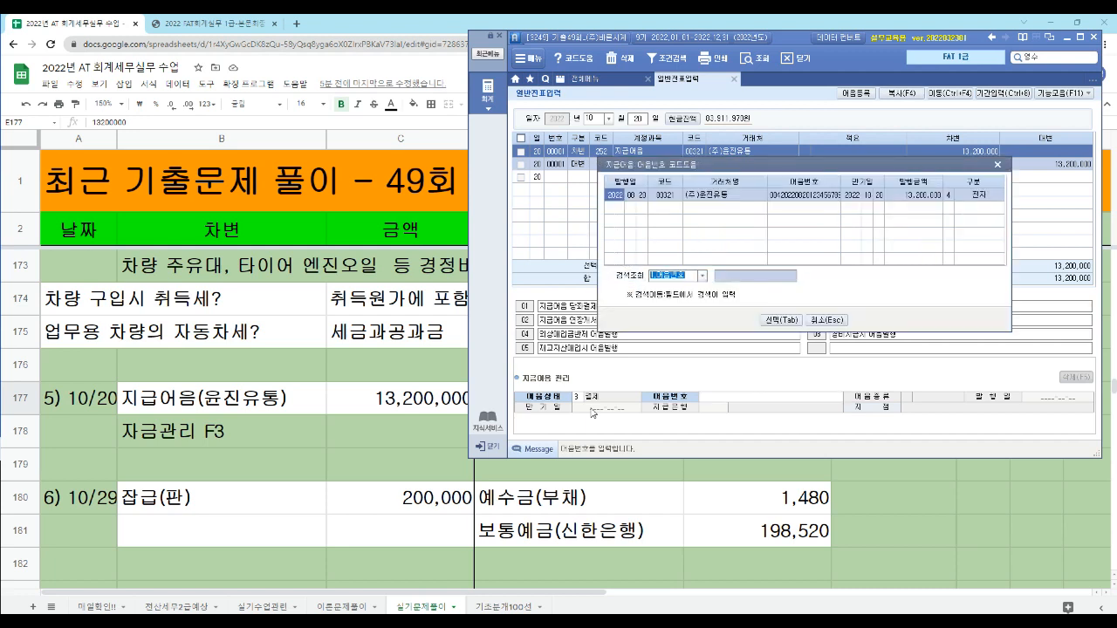
click(919, 194)
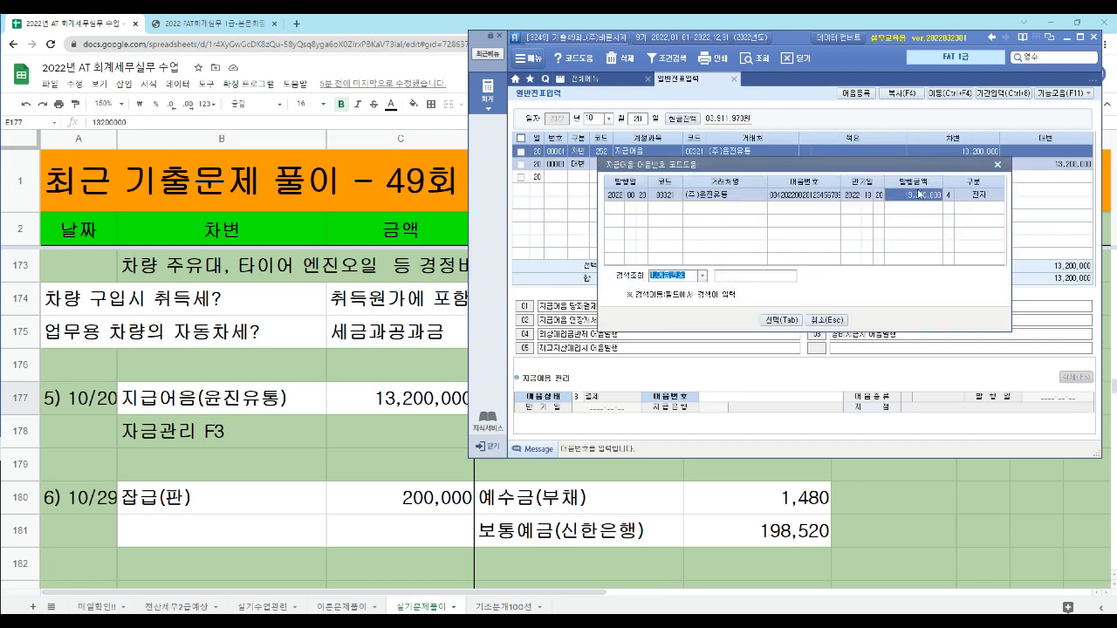
click(785, 320)
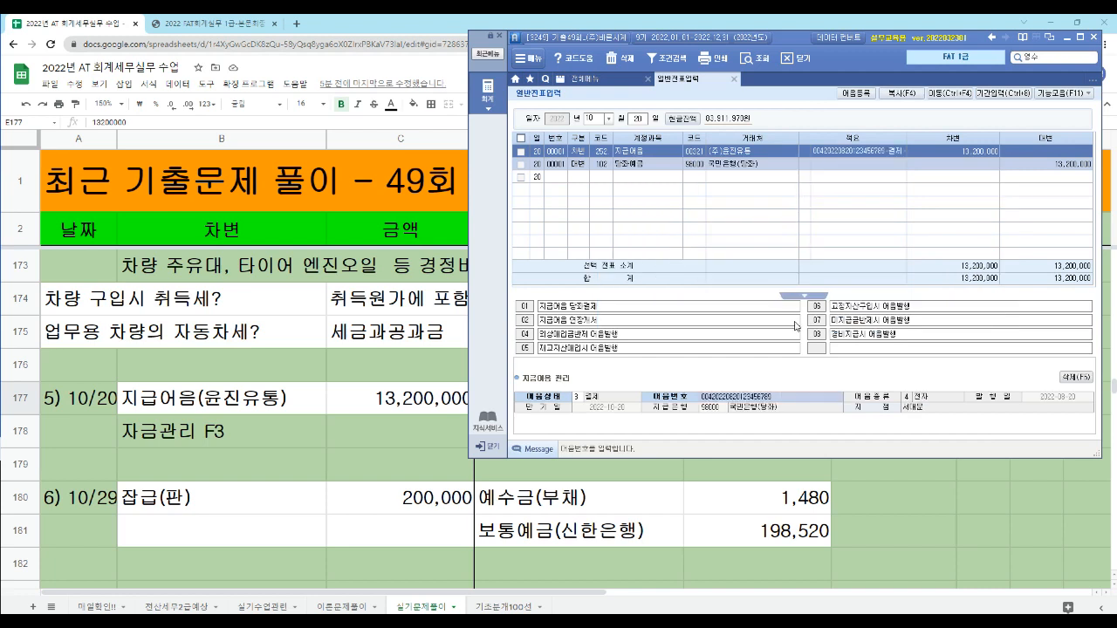
key(Return)
key(Return)
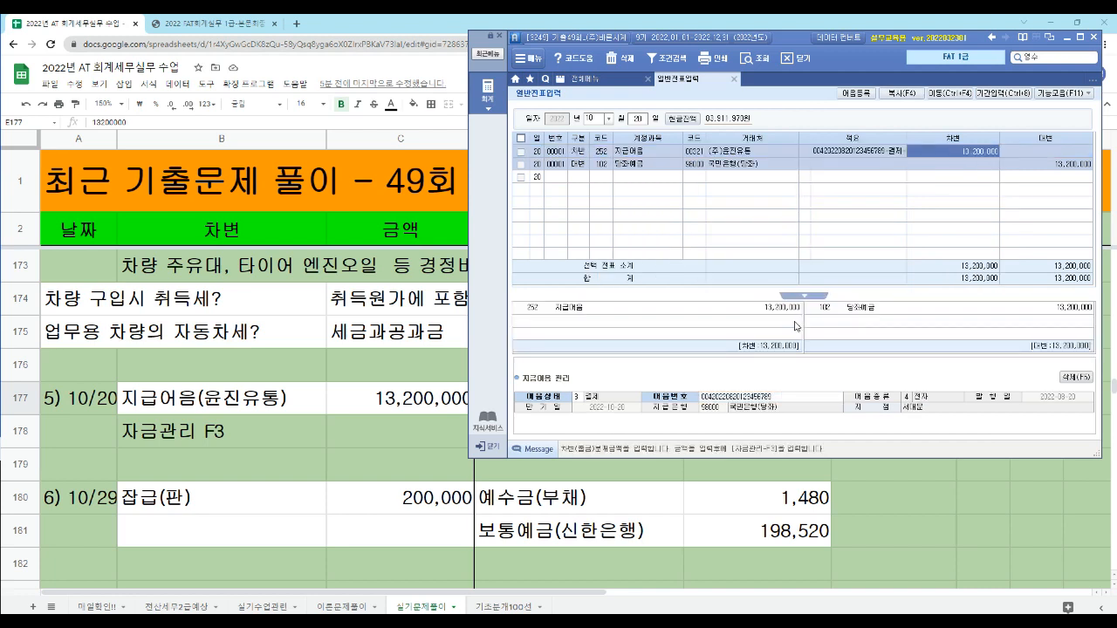
key(Return)
key(Return)
key(Return)
key(Return)
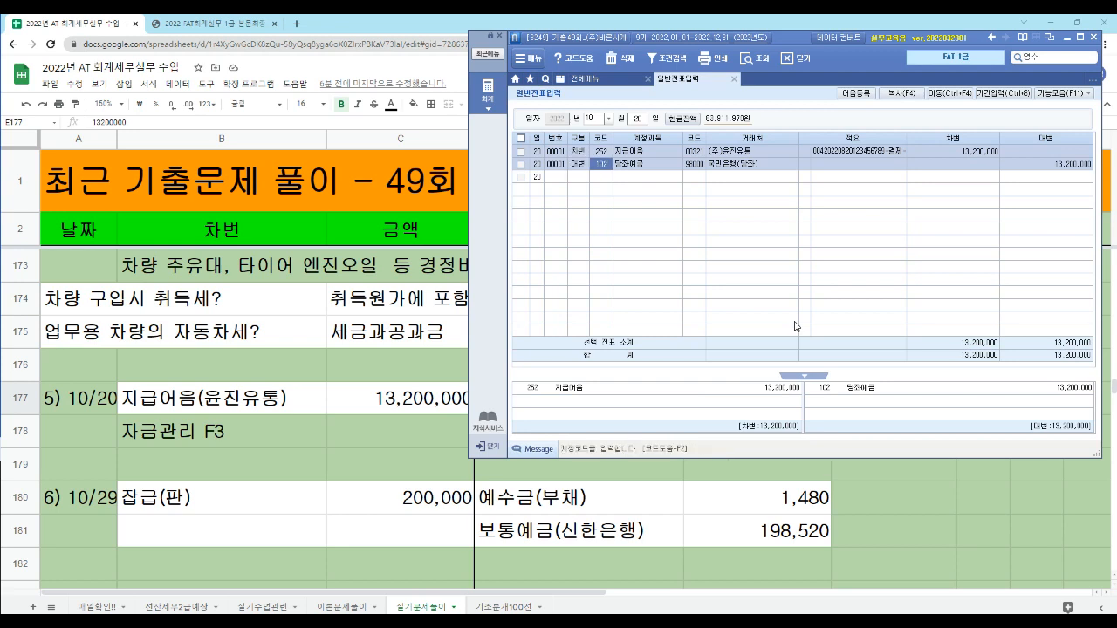
key(Return)
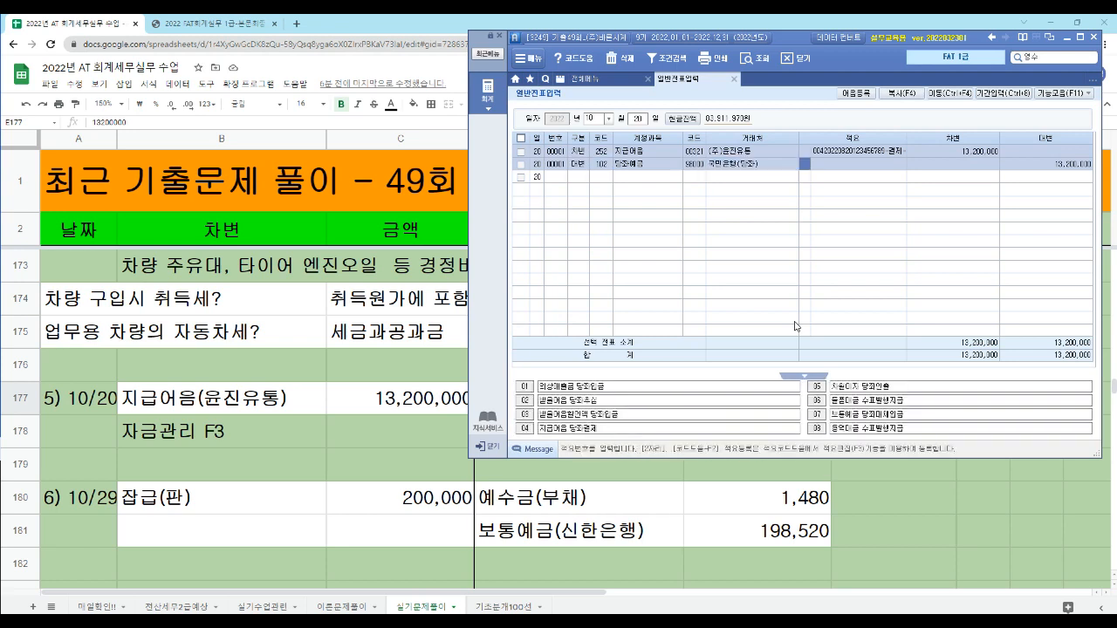
- Try to delete the 지급어음 debit line while its 지급어음 관리 details are still attached
key(Up)
key(Return)
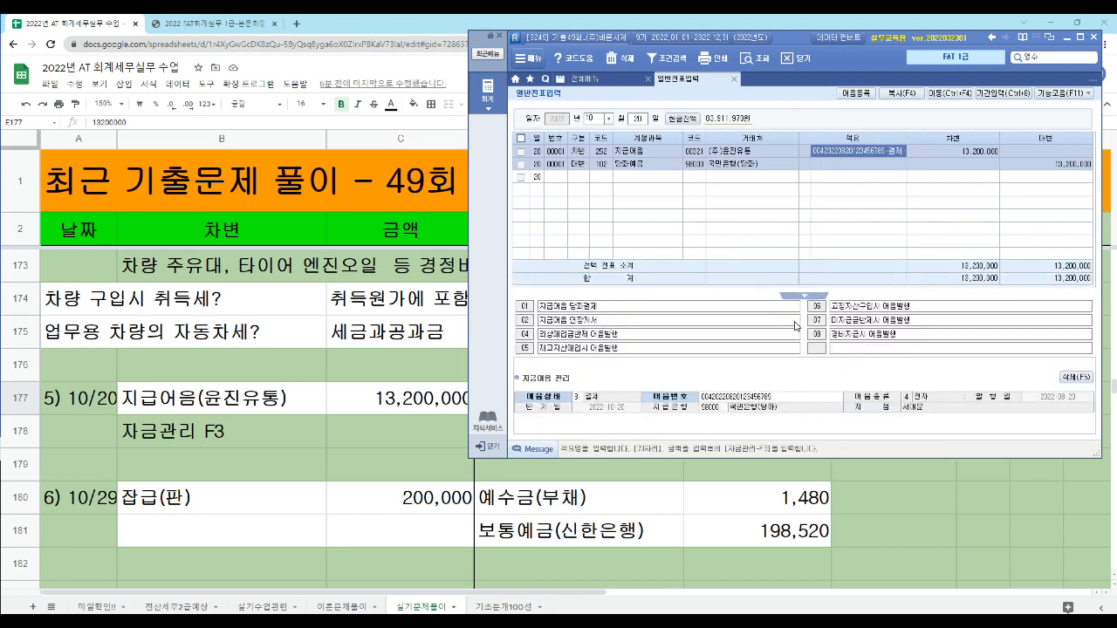
key(Left)
key(Left)
key(Left)
key(Left)
key(Right)
key(Right)
key(Right)
key(Right)
key(Left)
key(Left)
key(Left)
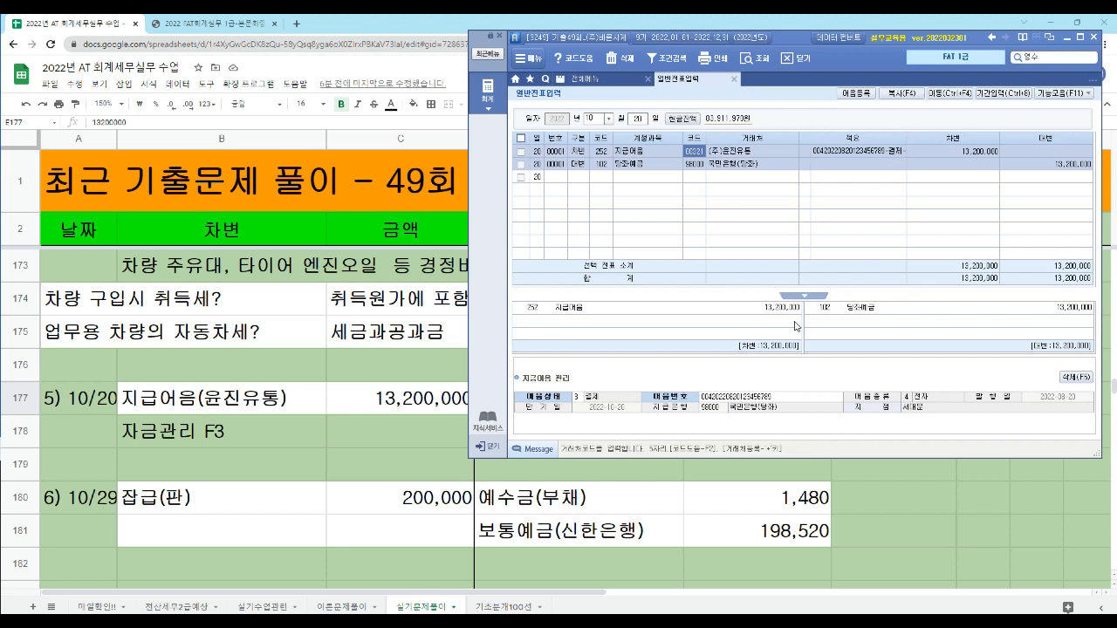
key(F5)
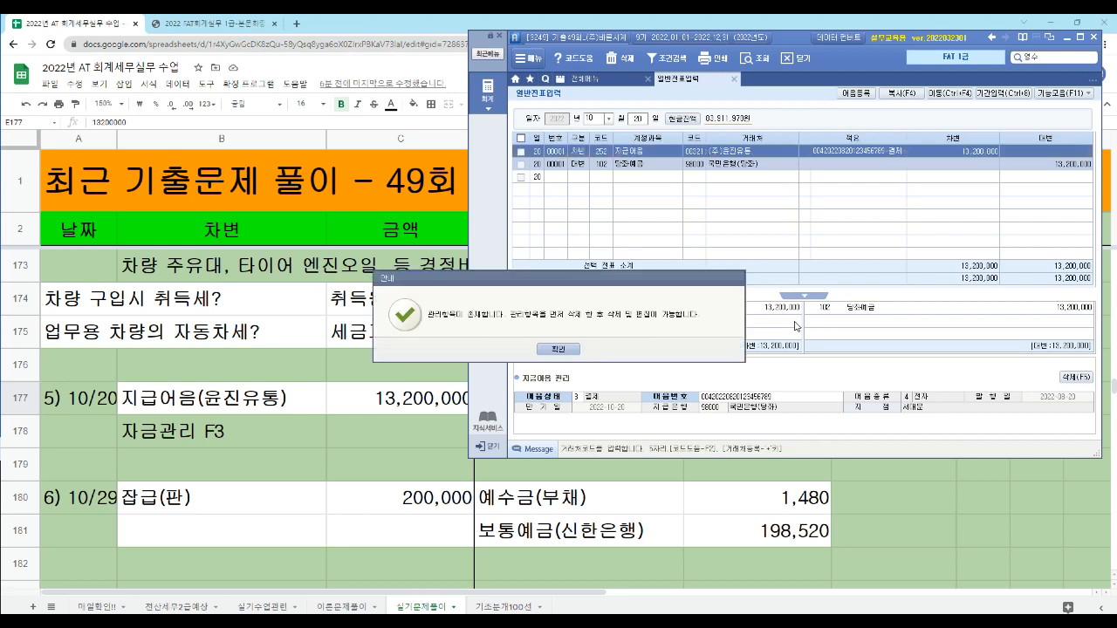
key(Return)
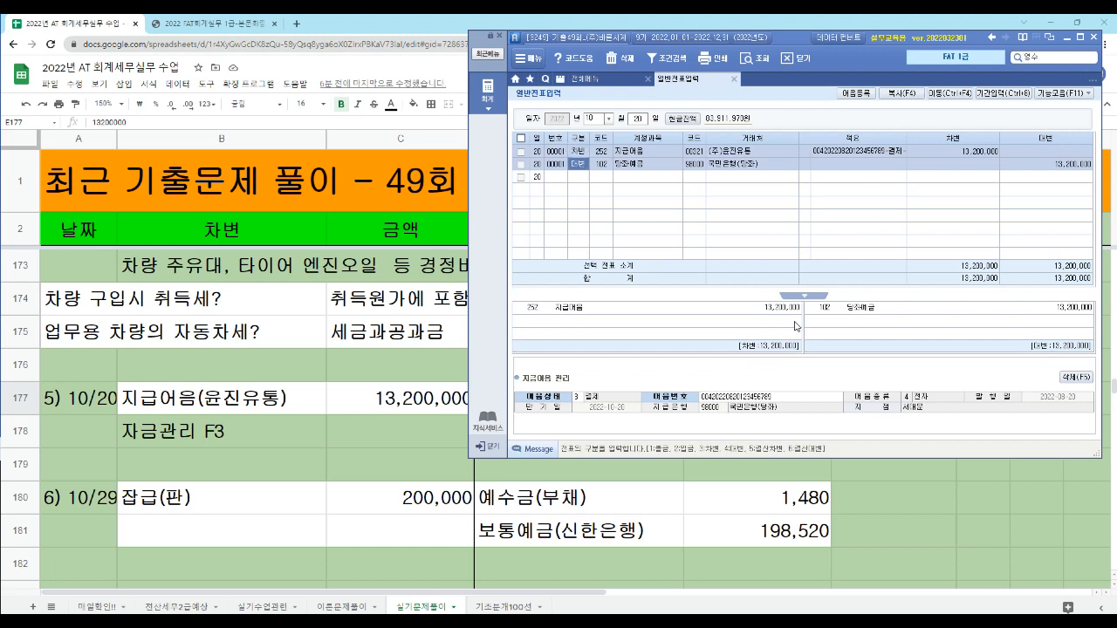
key(Down)
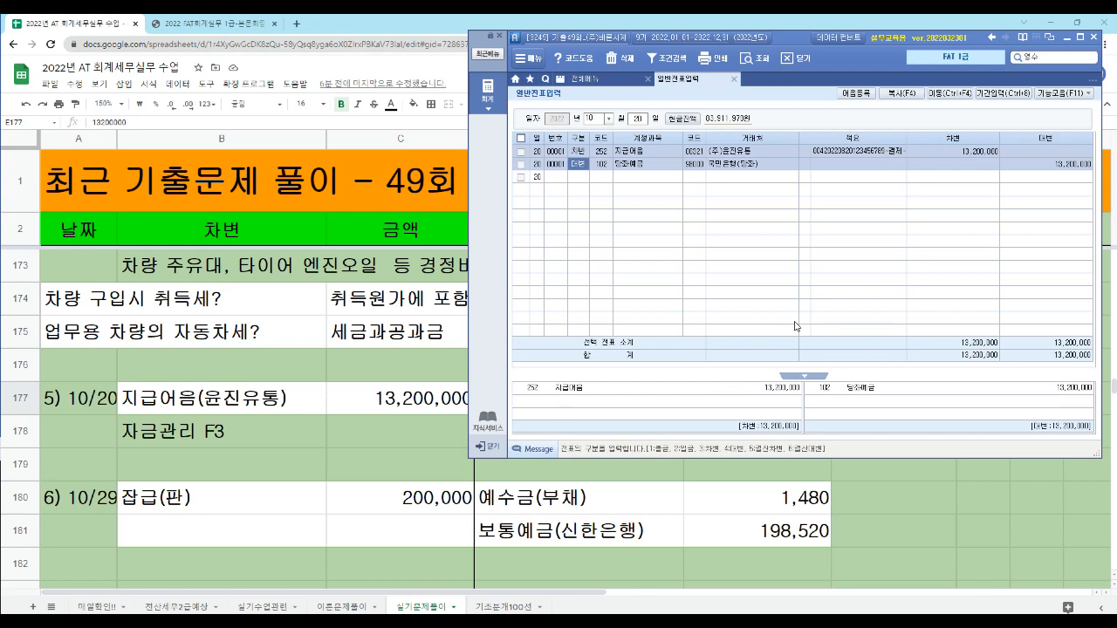
key(Return)
key(Return)
key(Left)
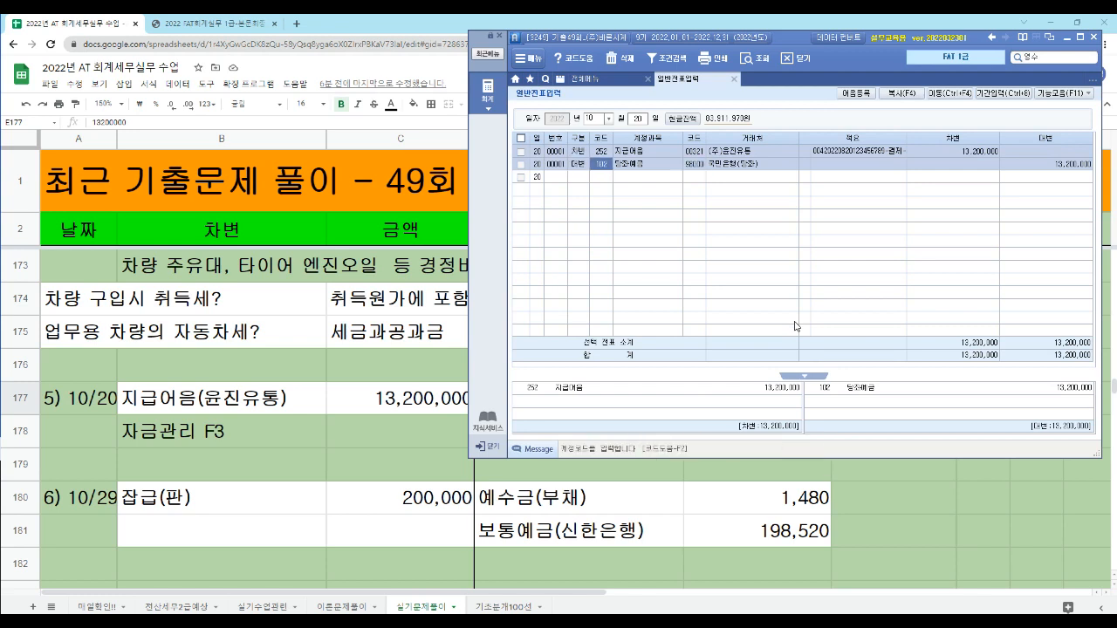
- Delete the 당좌예금 credit line of the 10/20 entry and try again to delete the 지급어음 debit line
key(F5)
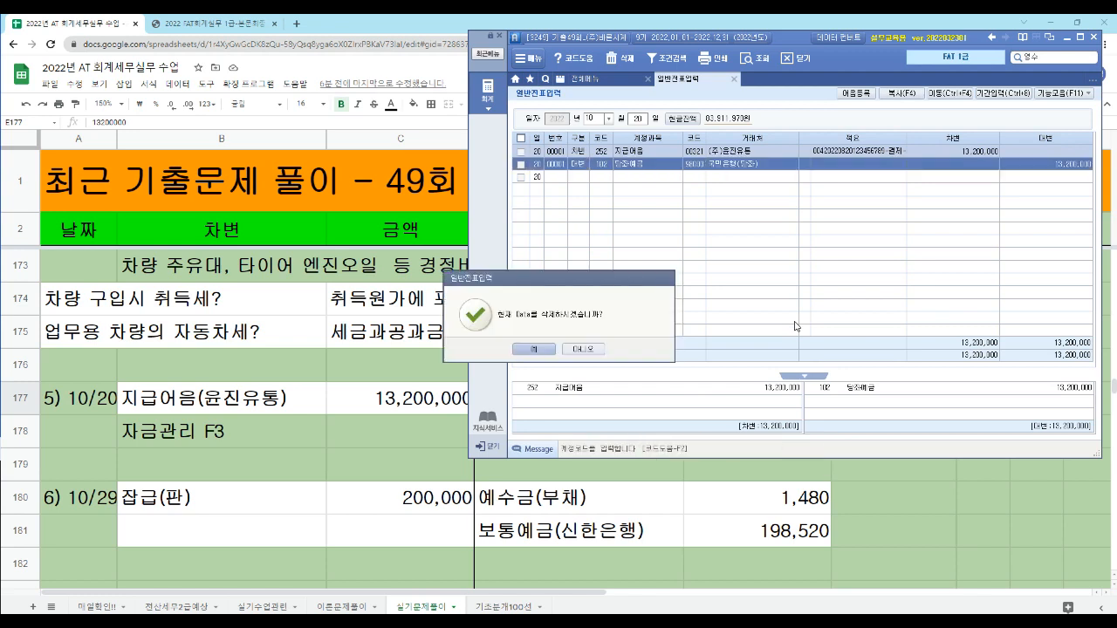
key(Return)
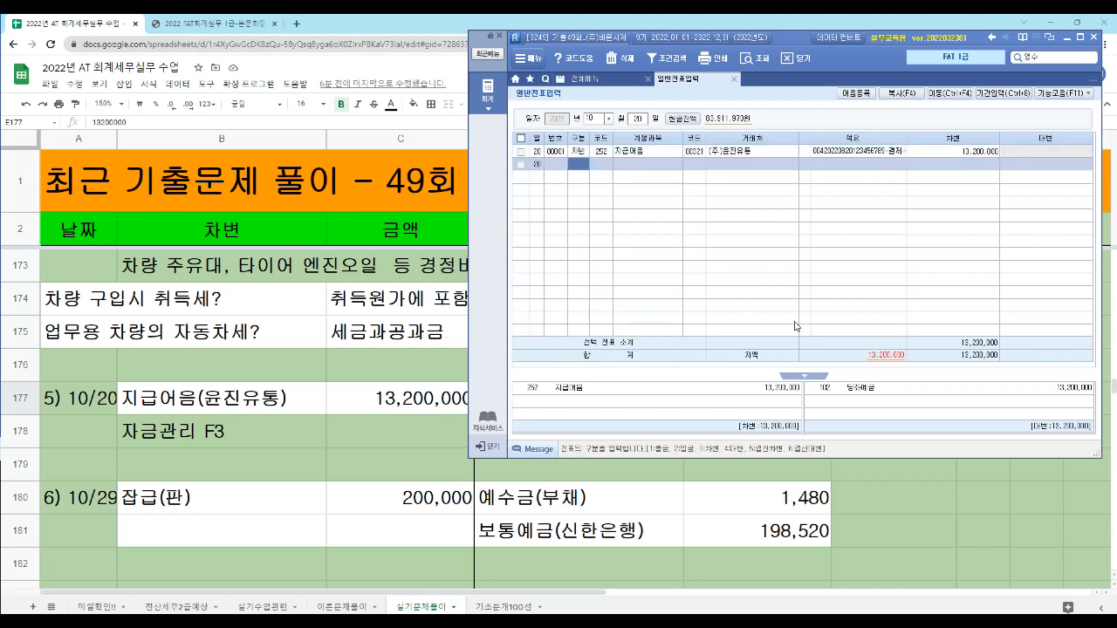
key(Up)
key(F5)
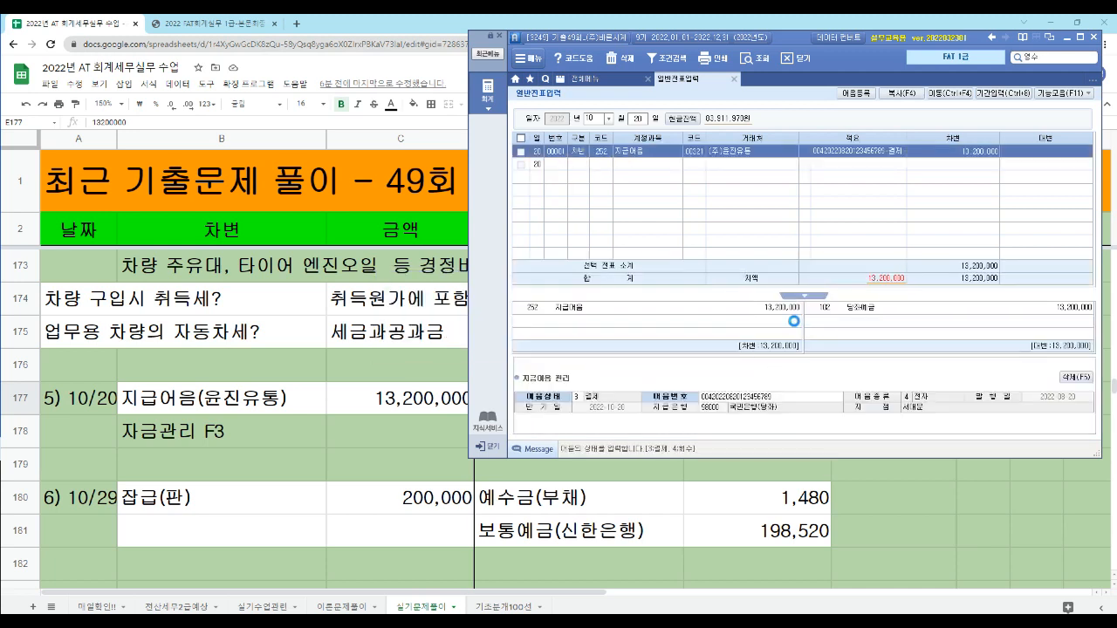
key(Return)
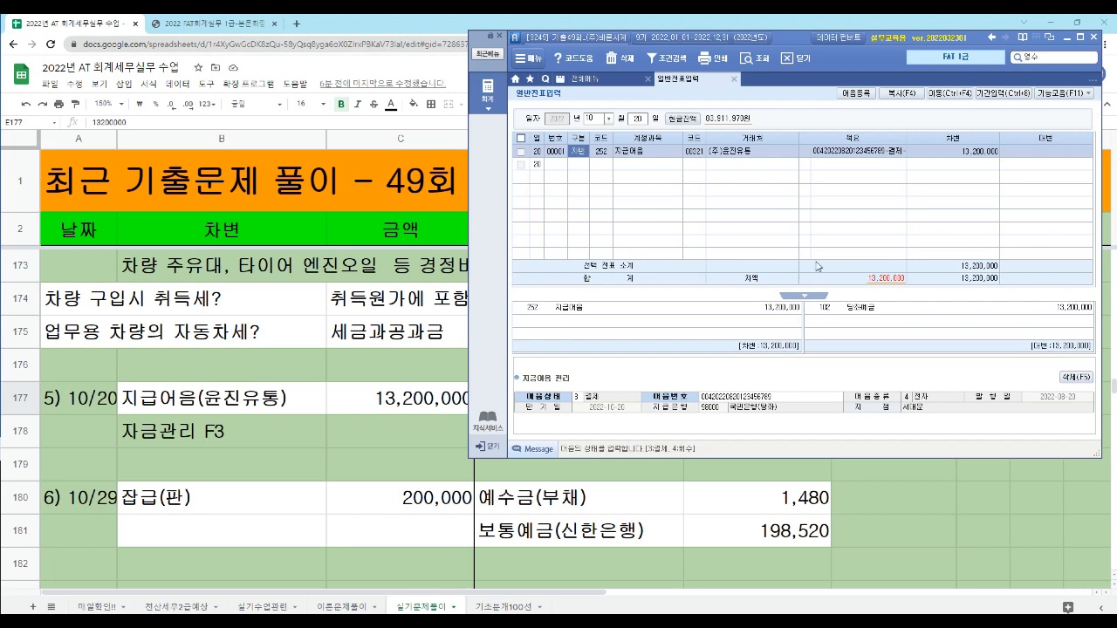
- Delete the 지급어음 관리 details attached to the 지급어음 debit line
click(842, 150)
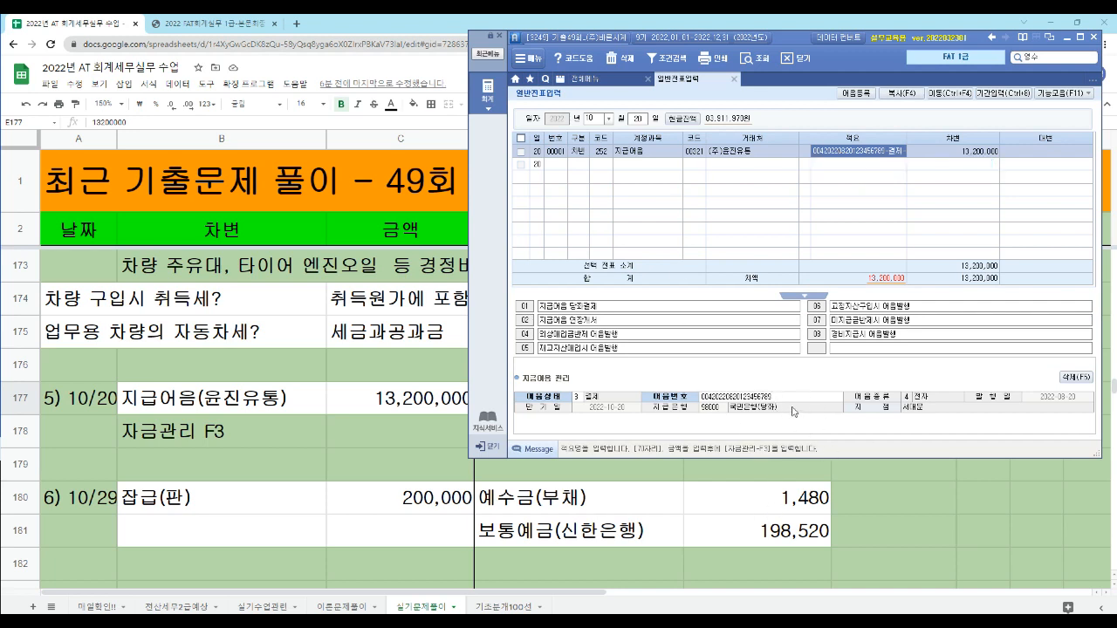
click(786, 400)
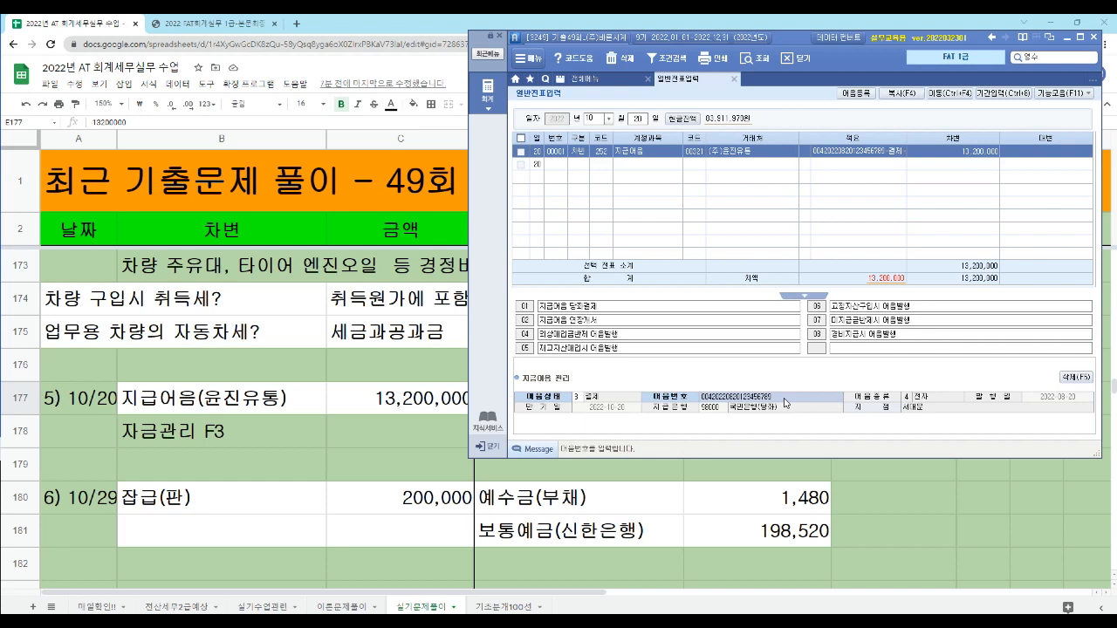
click(869, 152)
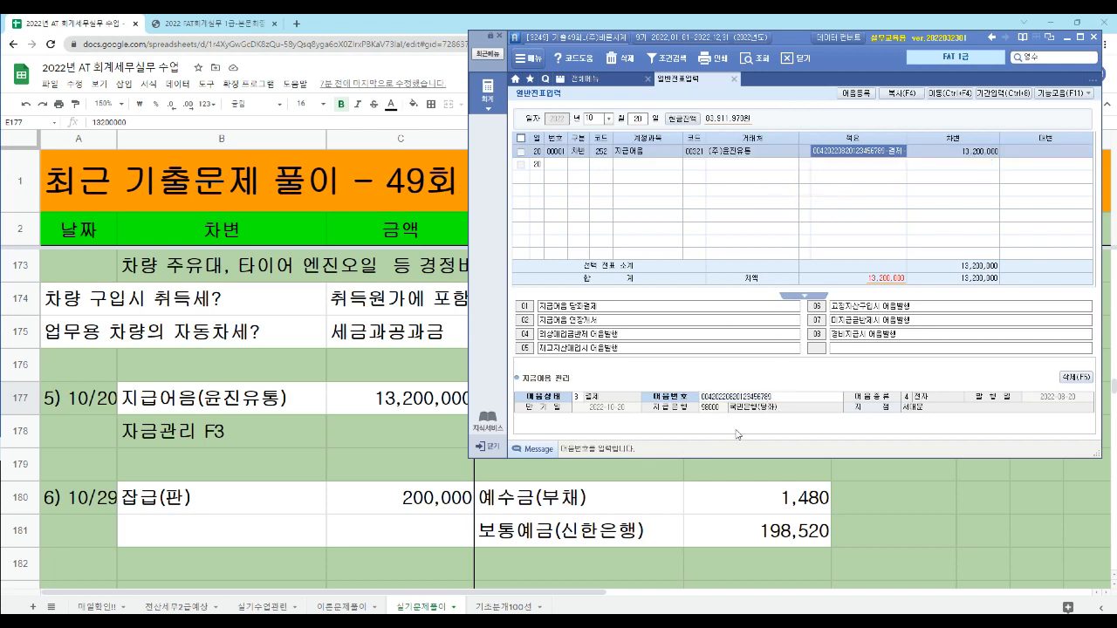
click(775, 399)
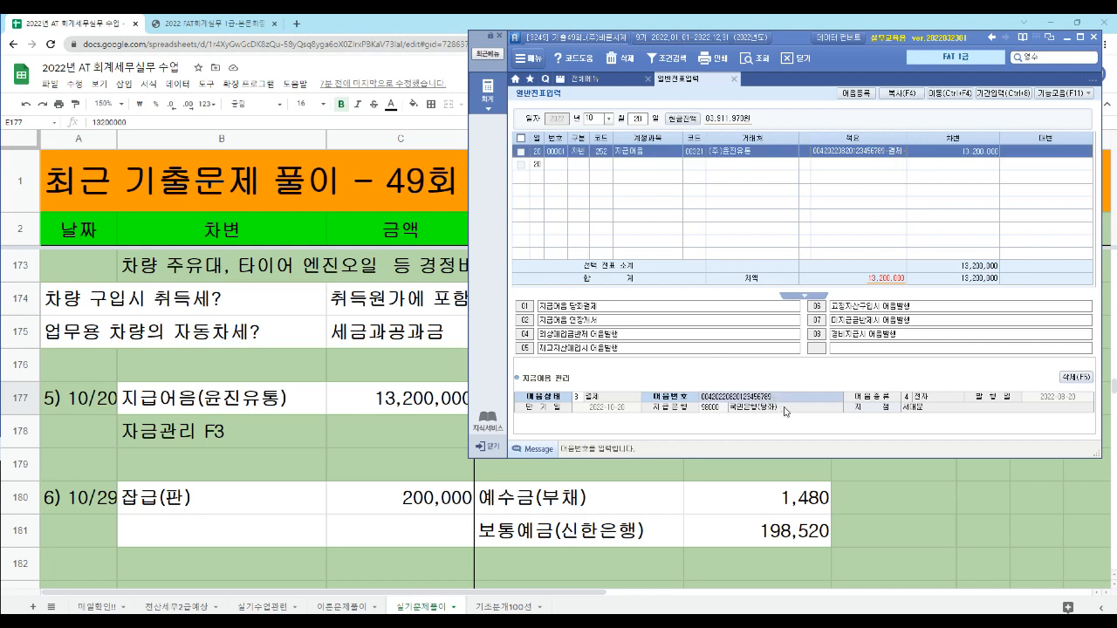
key(F5)
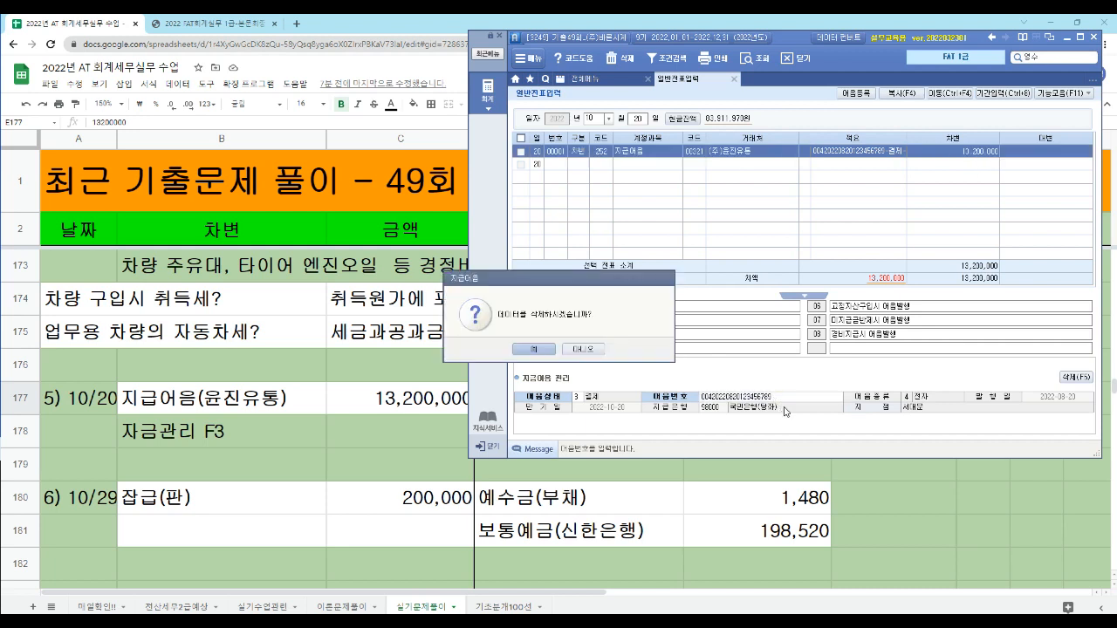
key(Return)
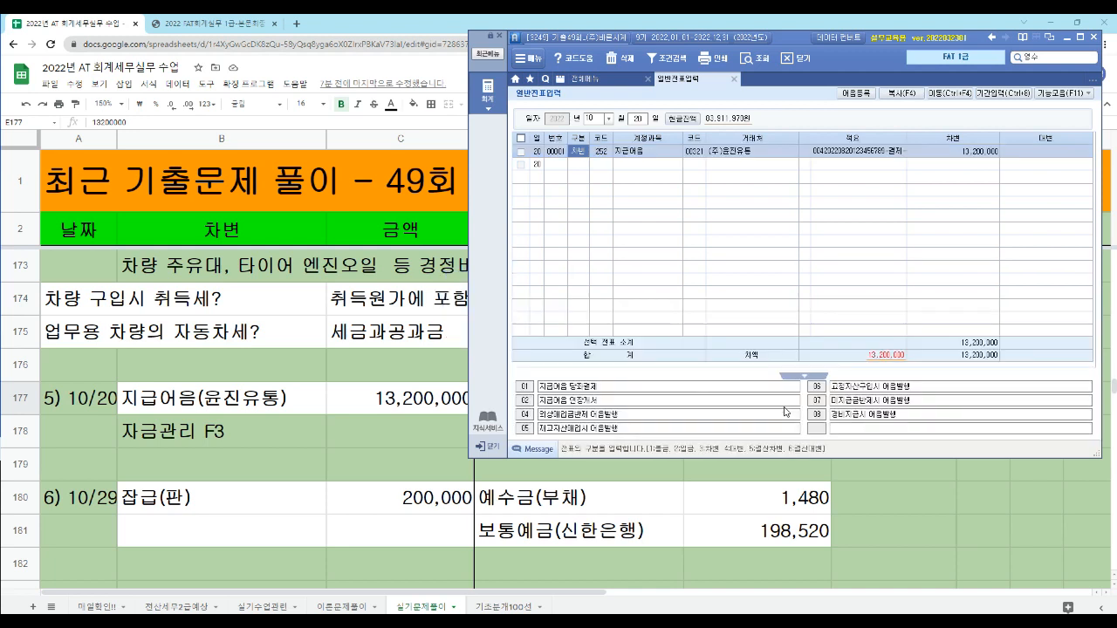
- Delete the remaining 지급어음 debit line from the 10/20 entry
key(Return)
key(Return)
key(Return)
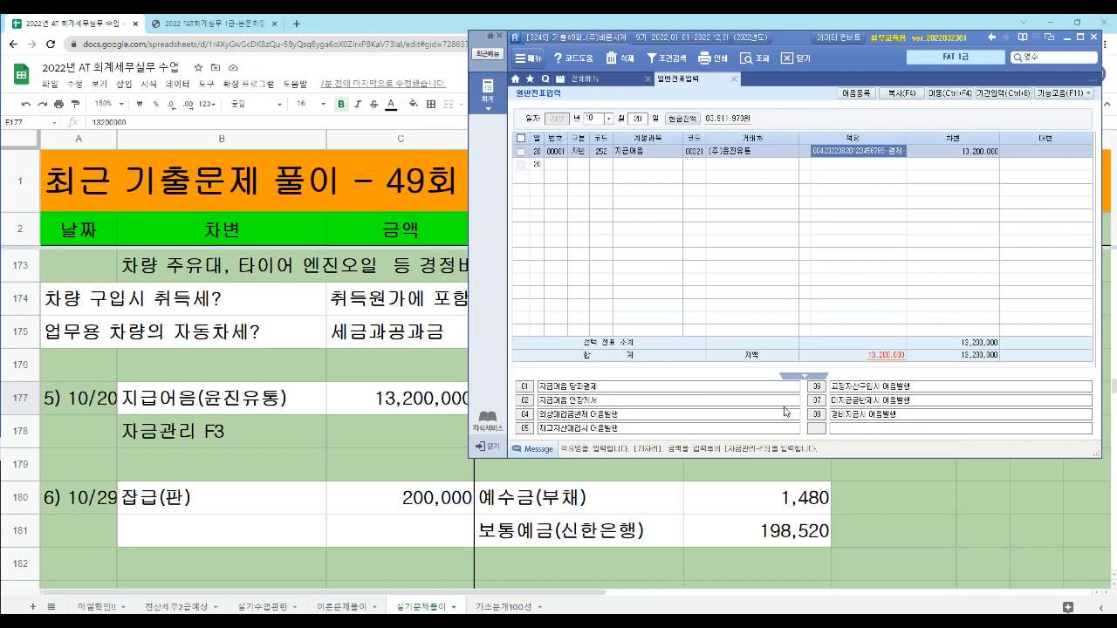
key(F5)
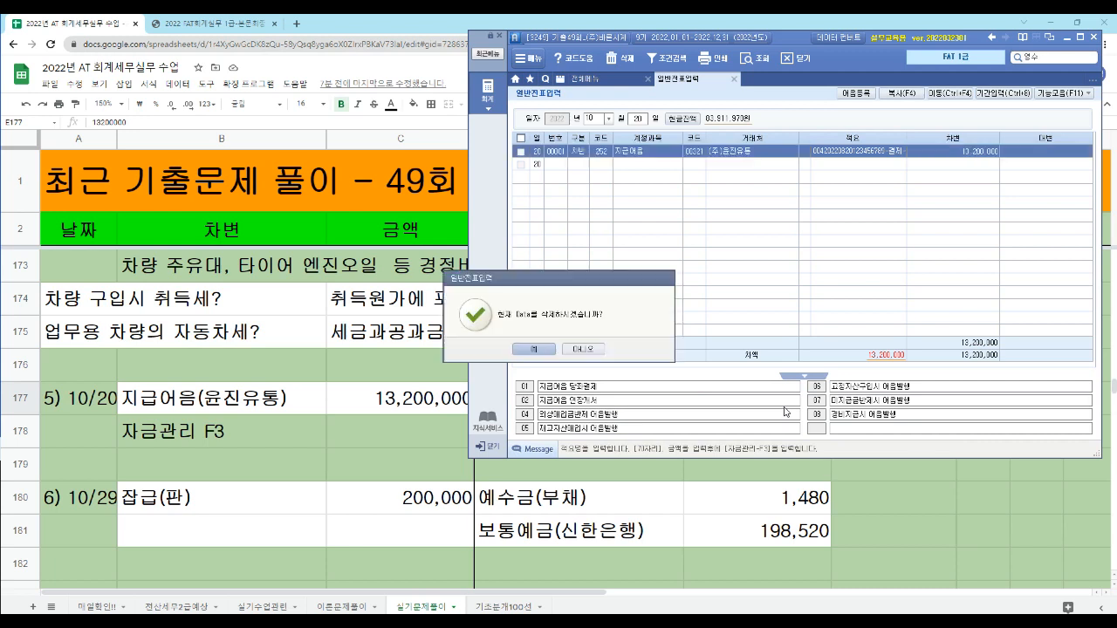
key(Return)
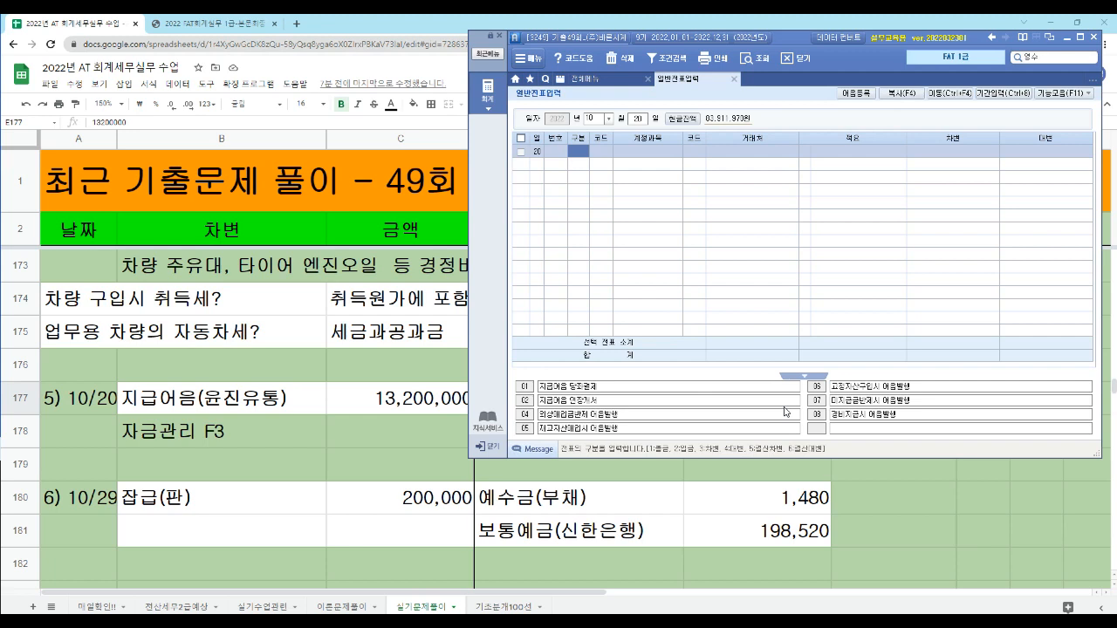
- Enter the 10/20 차변 line for 지급어음 (252) with (주)윤진유통 as 거래처 and 13,200,000 as the amount
text(3)
key(Return)
text(지급)
key(Return)
key(Down)
key(Return)
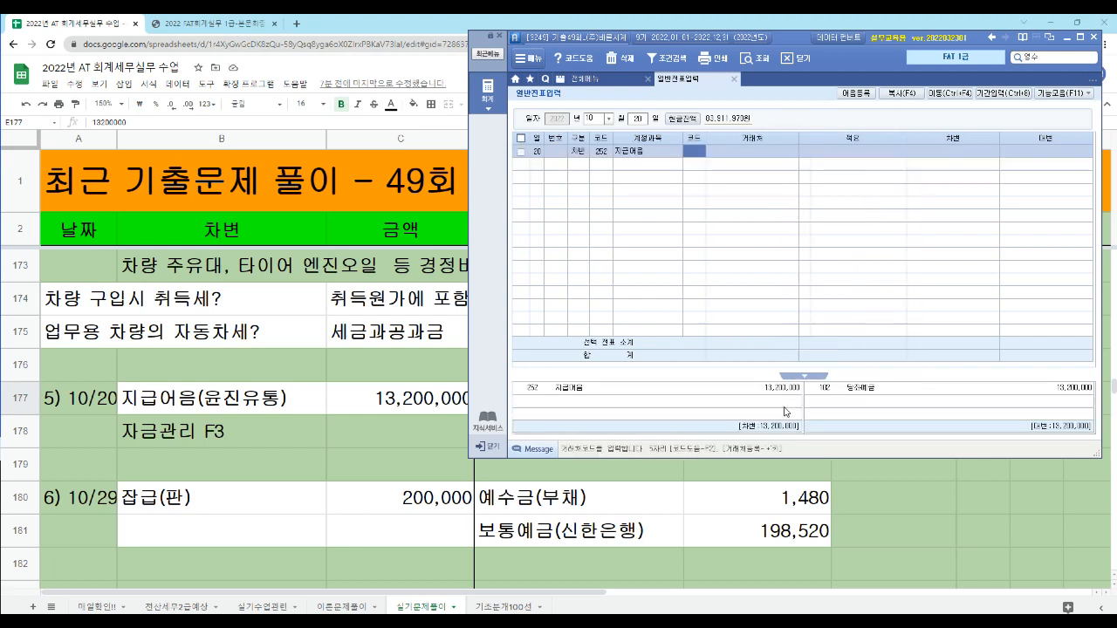
text(00321)
key(Return)
key(Return)
text(13200000)
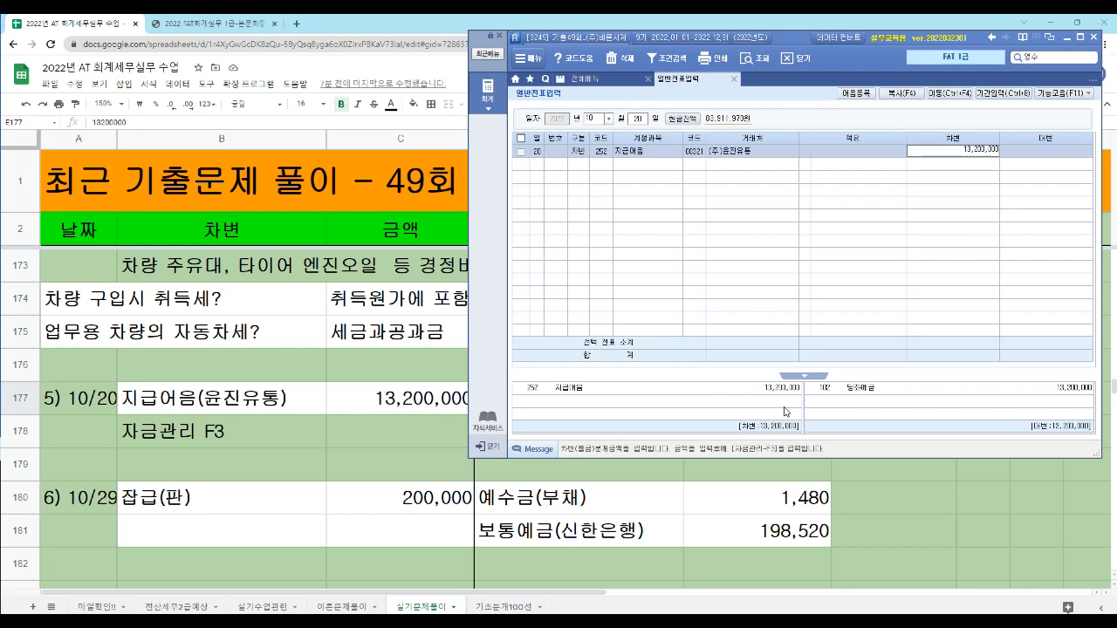
key(Return)
- Enter the matching 대변 line for 당좌예금 (102) with 국민은행(당좌) as 거래처 and 13,200,000 as the amount
text(4당좌)
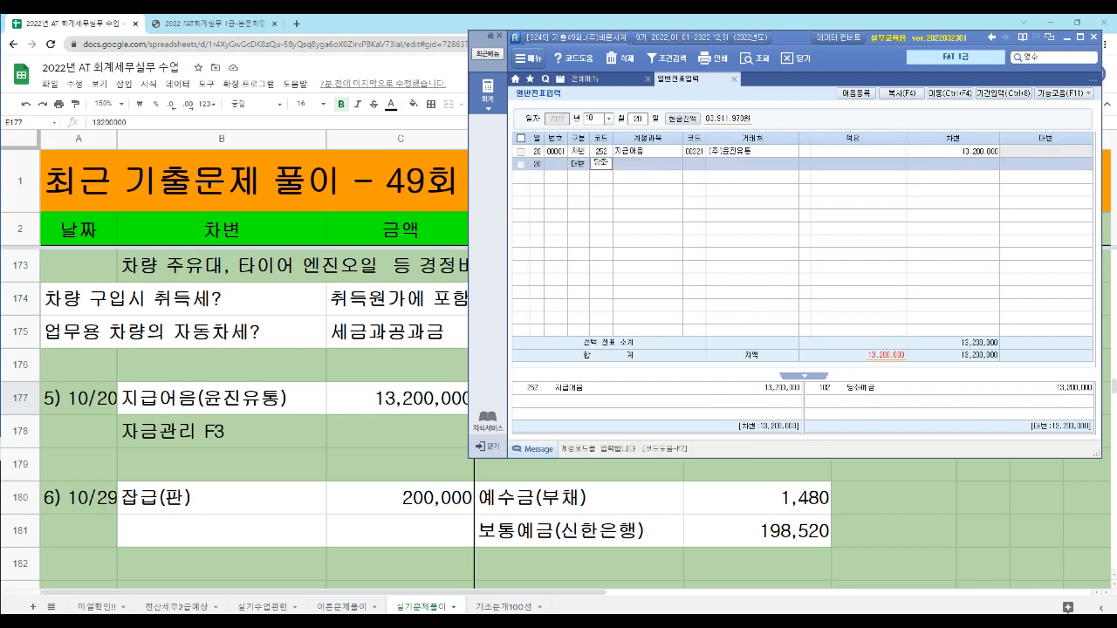
key(Return)
key(Return)
text(국민)
key(Return)
key(Return)
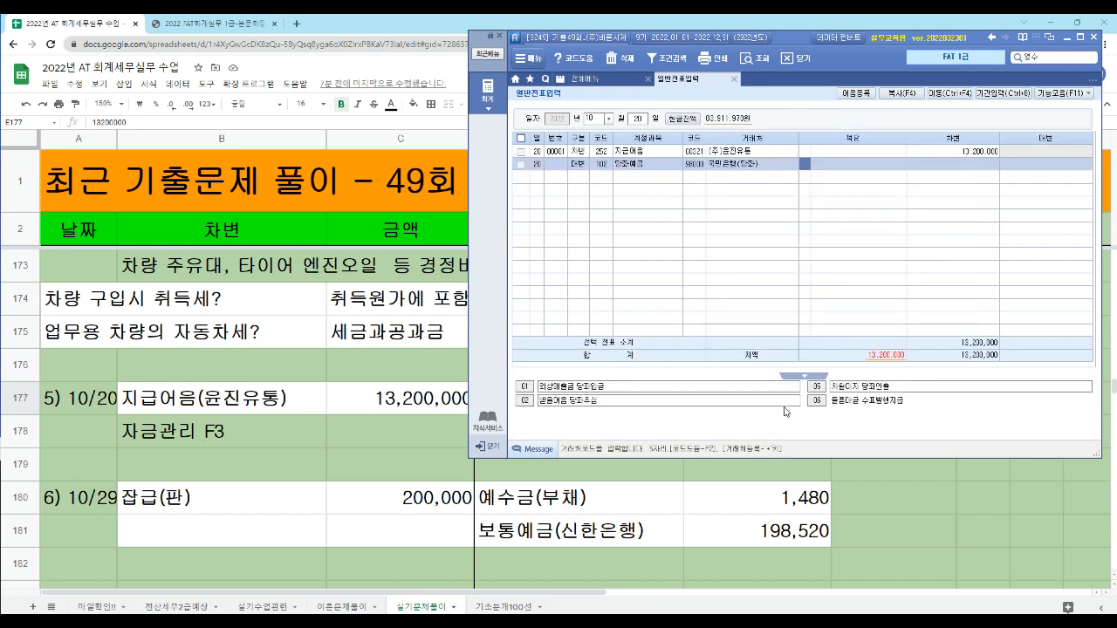
key(Return)
key(Return)
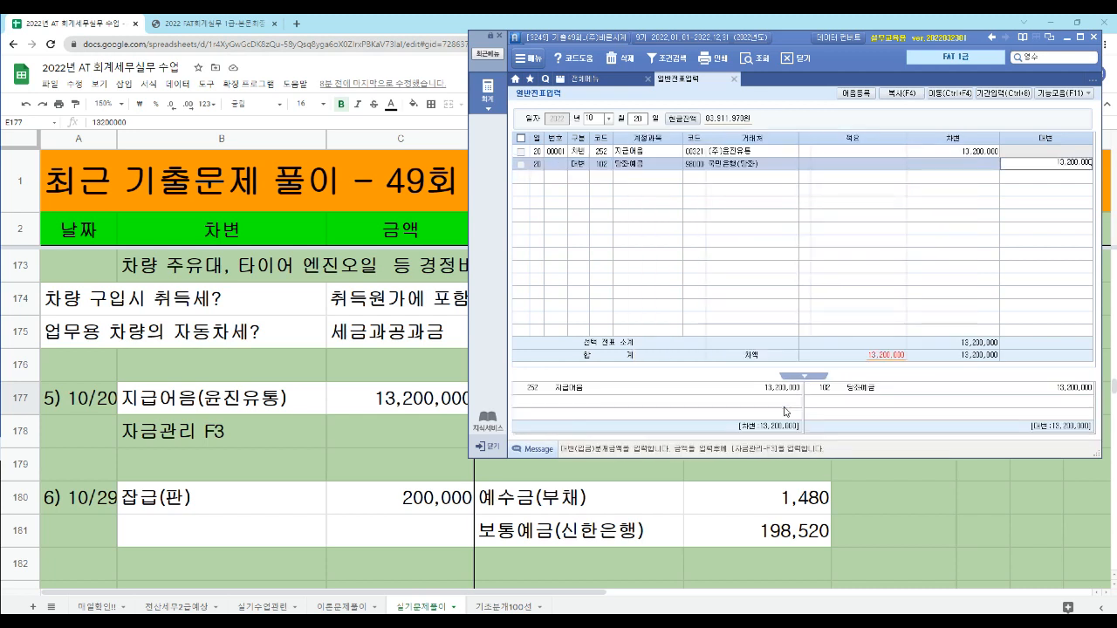
- Open 자금관리 for the re-entered 지급어음 line and keep 3.결제 as the 어음상태
key(Up)
key(Right)
key(Right)
key(Right)
key(Right)
key(Right)
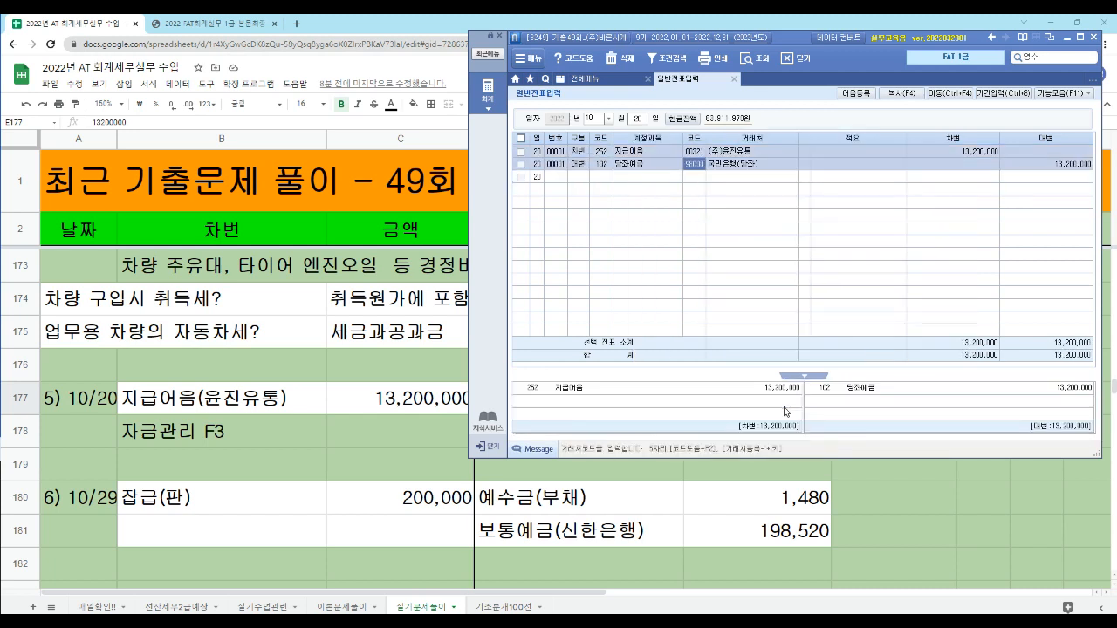
key(Up)
key(Right)
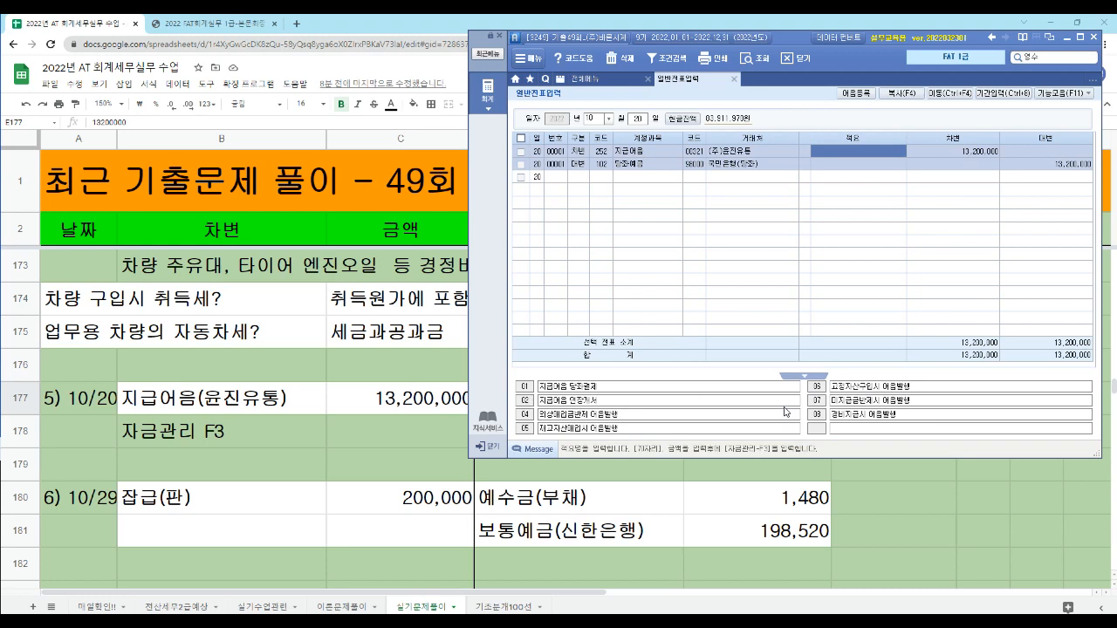
key(F3)
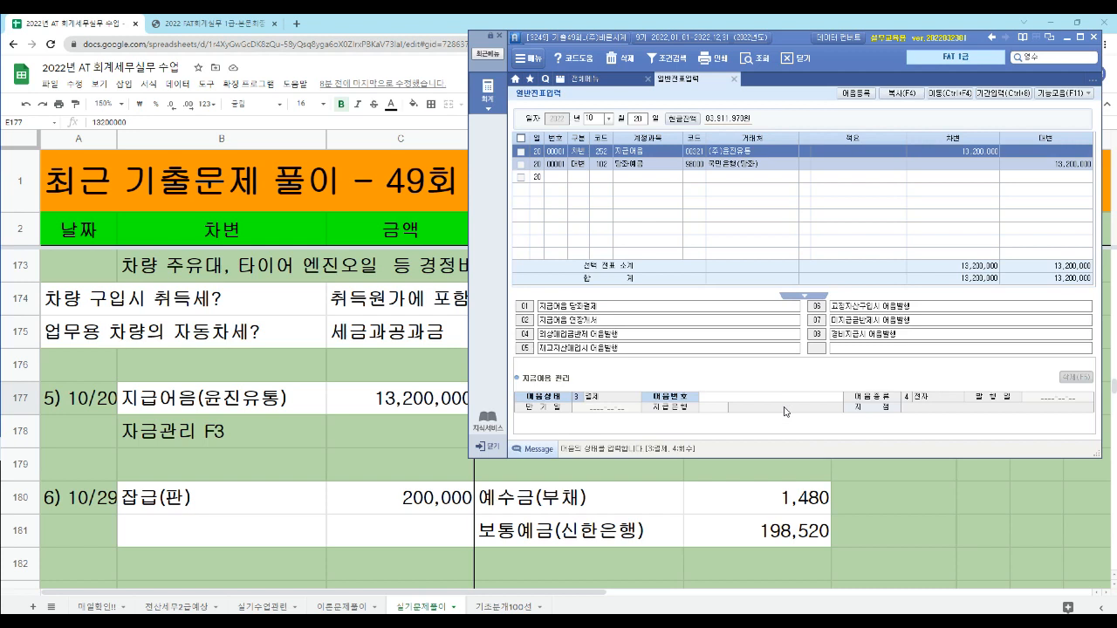
key(Return)
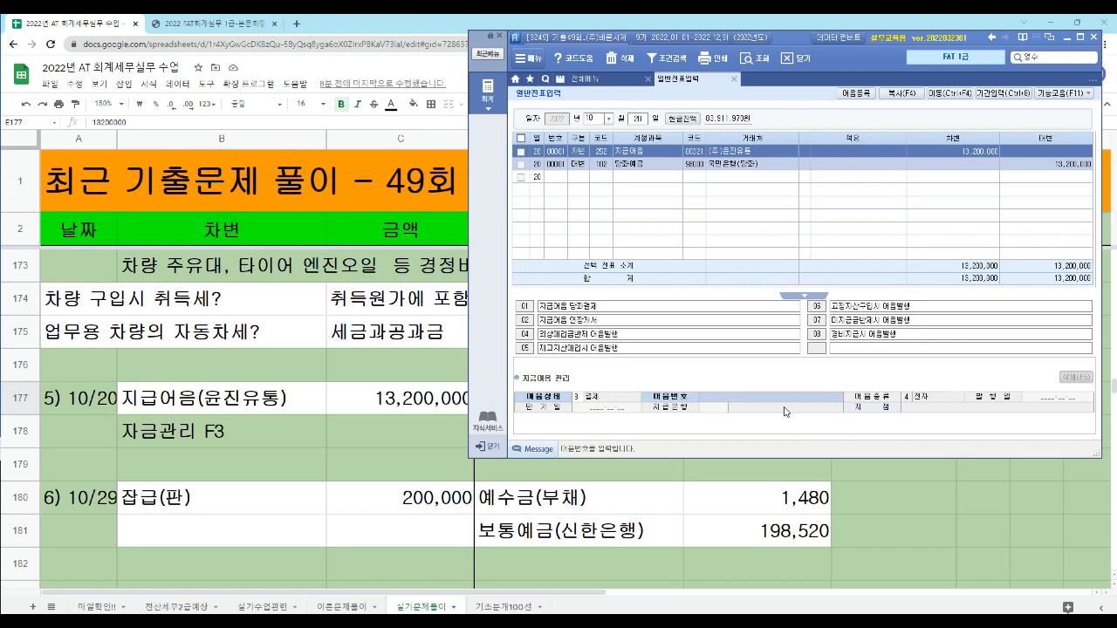
- Look up the 어음번호 and apply (주)윤진유통's electronic note due 2022-10-20 to the re-entered 지급어음 line
key(F2)
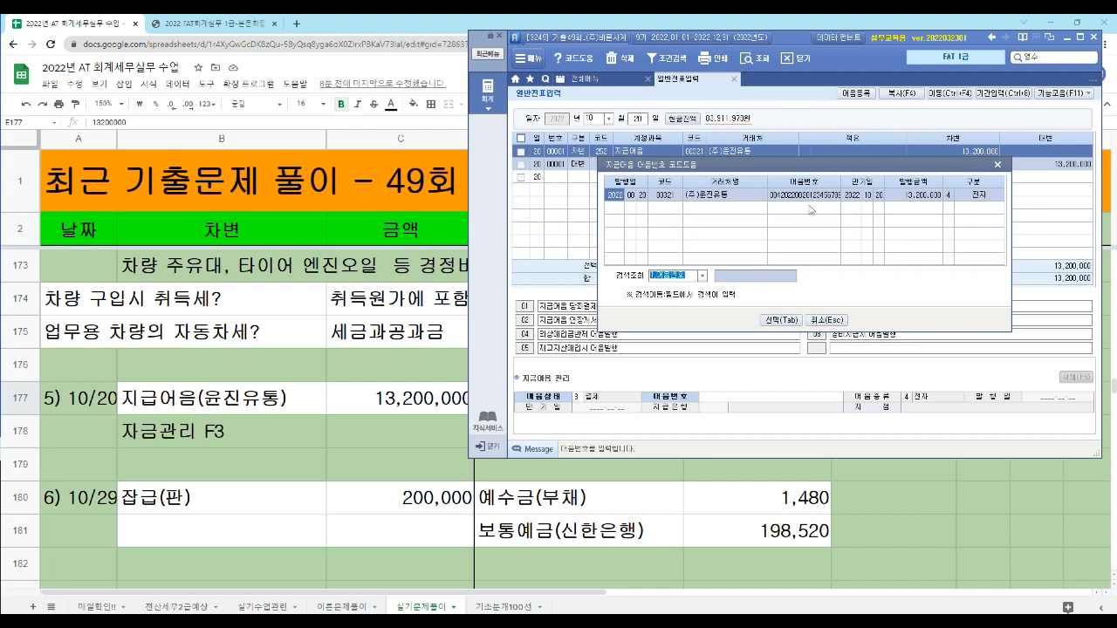
click(796, 195)
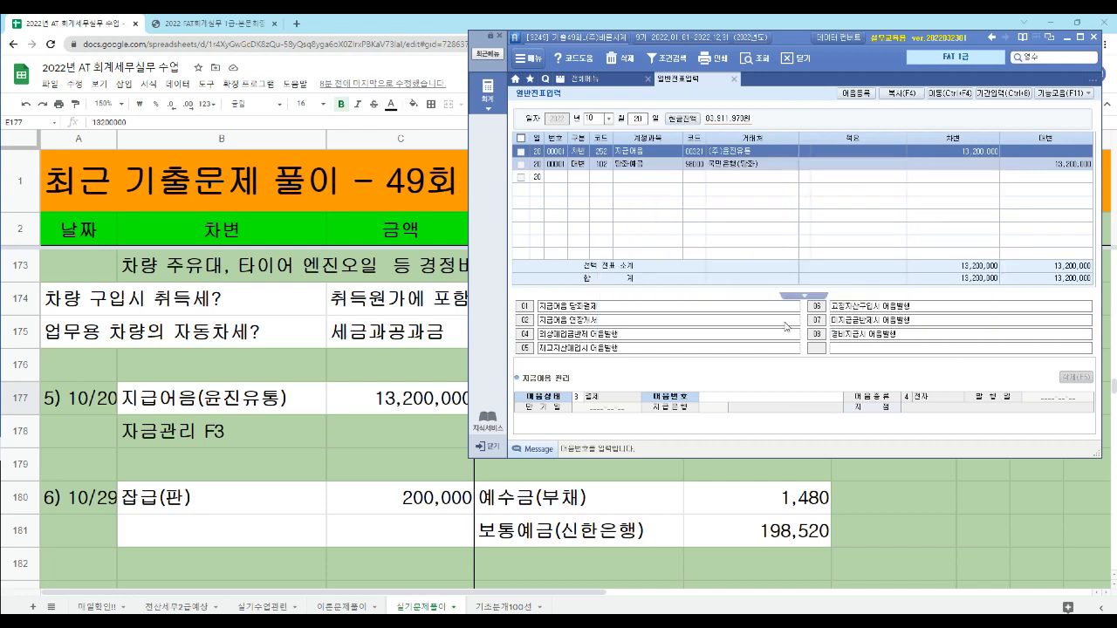
click(785, 322)
key(Return)
key(Return)
key(Return)
key(Return)
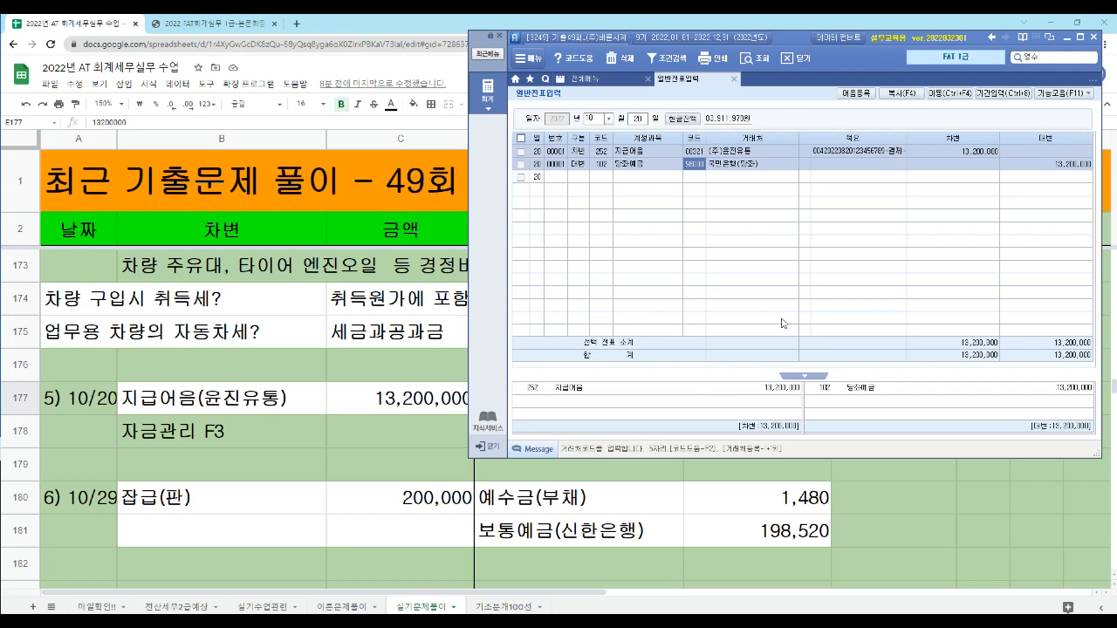
- Switch to the exam PDF and read task 6, covering the 일용직 급여 지급명세서, the 일급지급 withdrawal and the 잡급 instruction
click(224, 26)
scroll(343, 292, down, 2)
scroll(343, 292, down, 5)
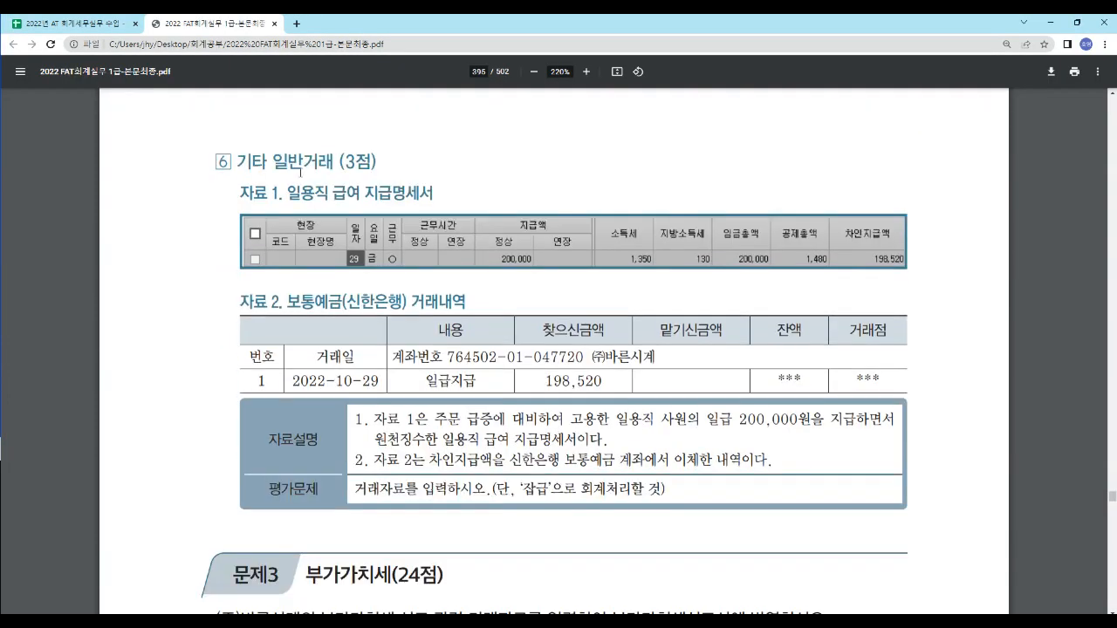
drag(288, 193, 448, 210)
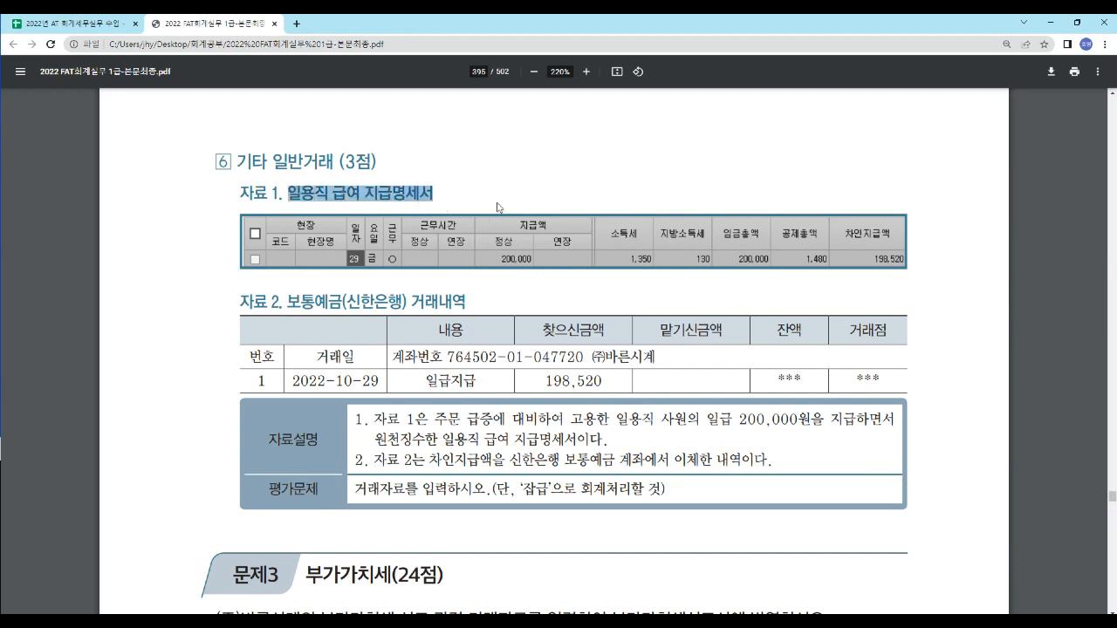
click(481, 196)
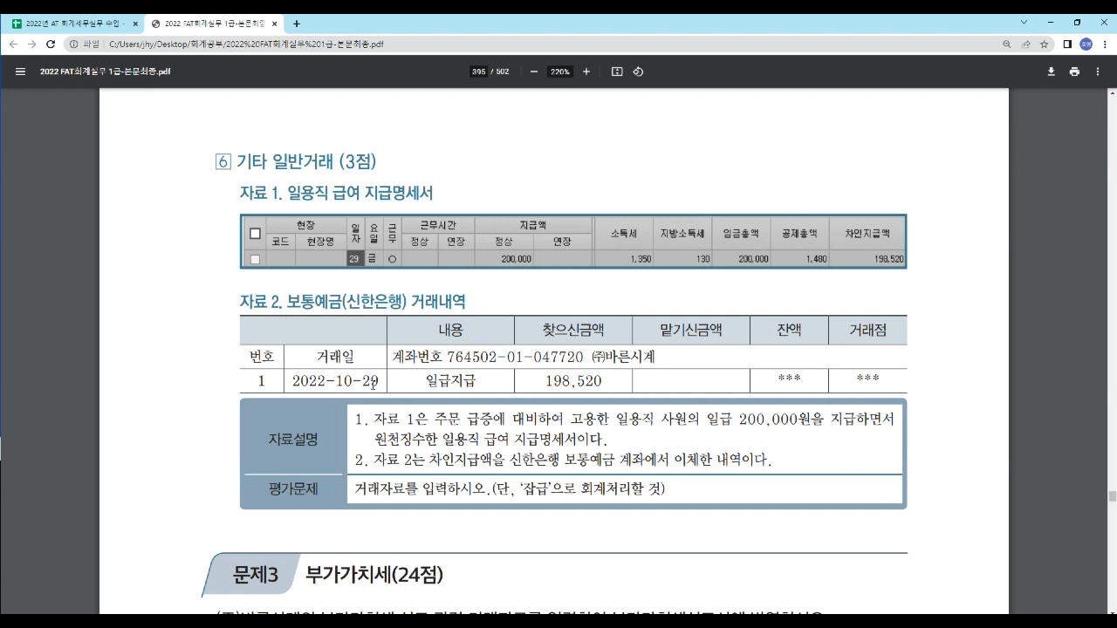
drag(427, 378, 497, 392)
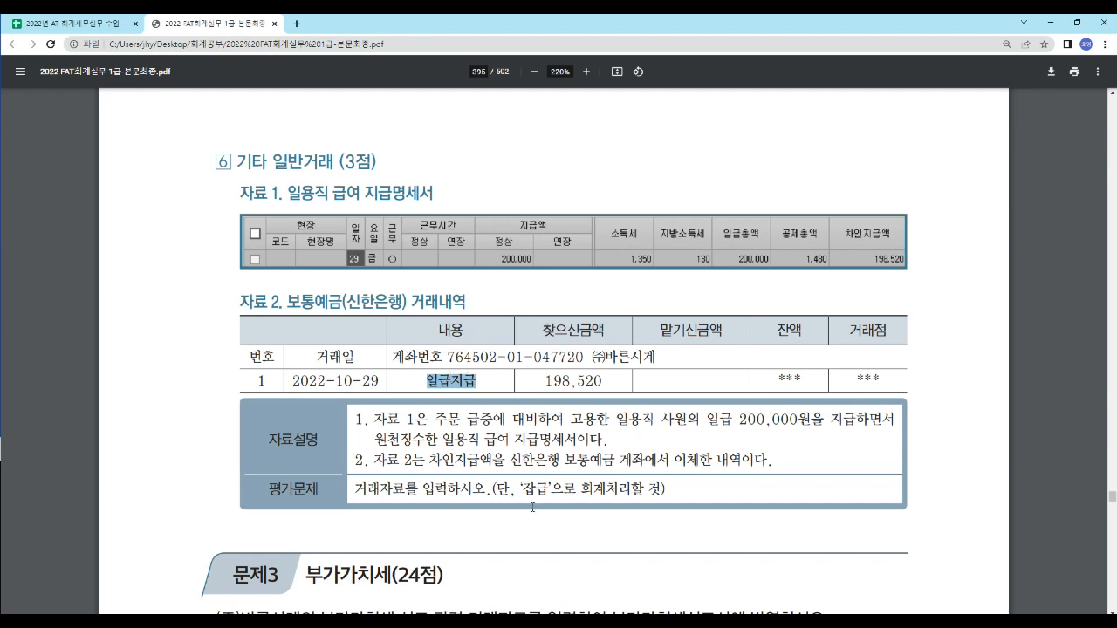
drag(522, 488, 548, 489)
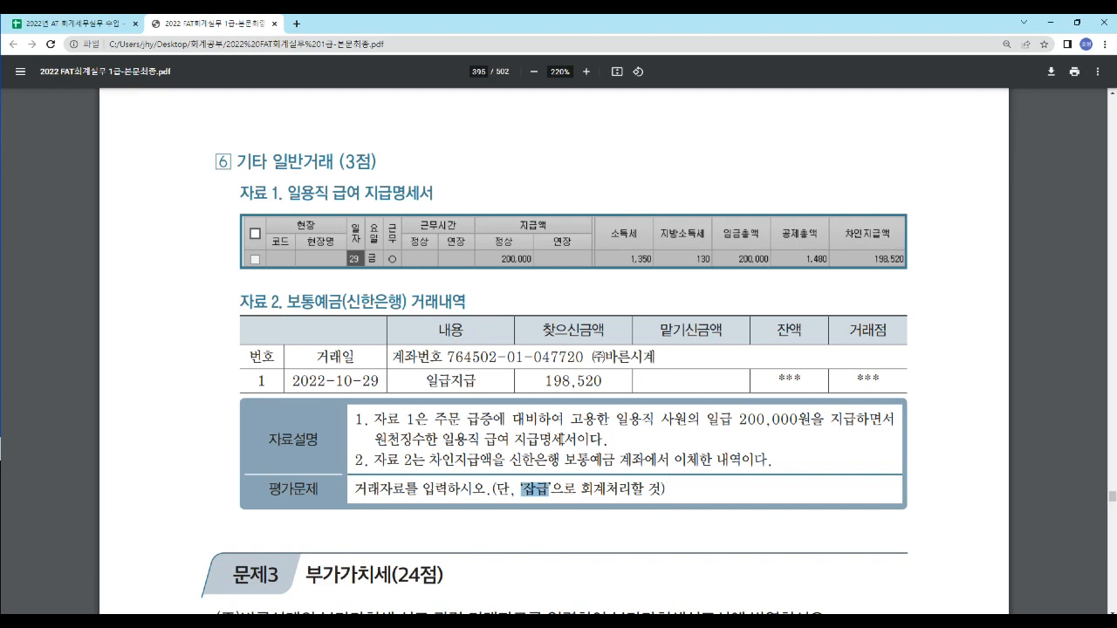
- Switch to the Google Sheets answer sheet and review the 6) 10/29 journal entry, covering 잡급(판), 예수금(부채) and their amounts
click(77, 26)
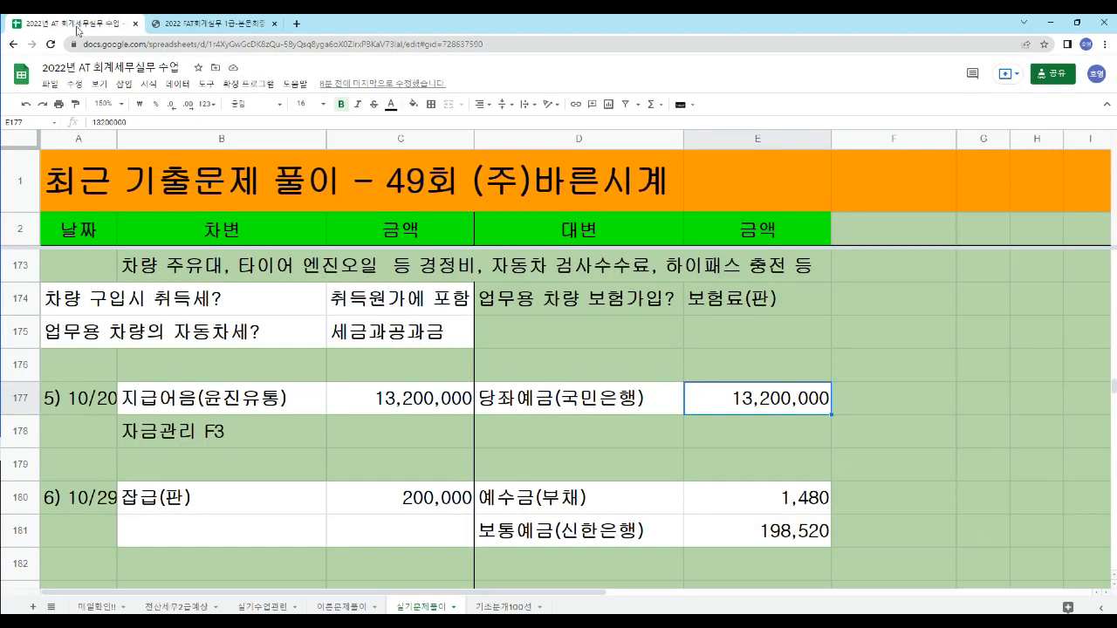
scroll(181, 425, down, 2)
scroll(95, 392, up, 1)
click(169, 446)
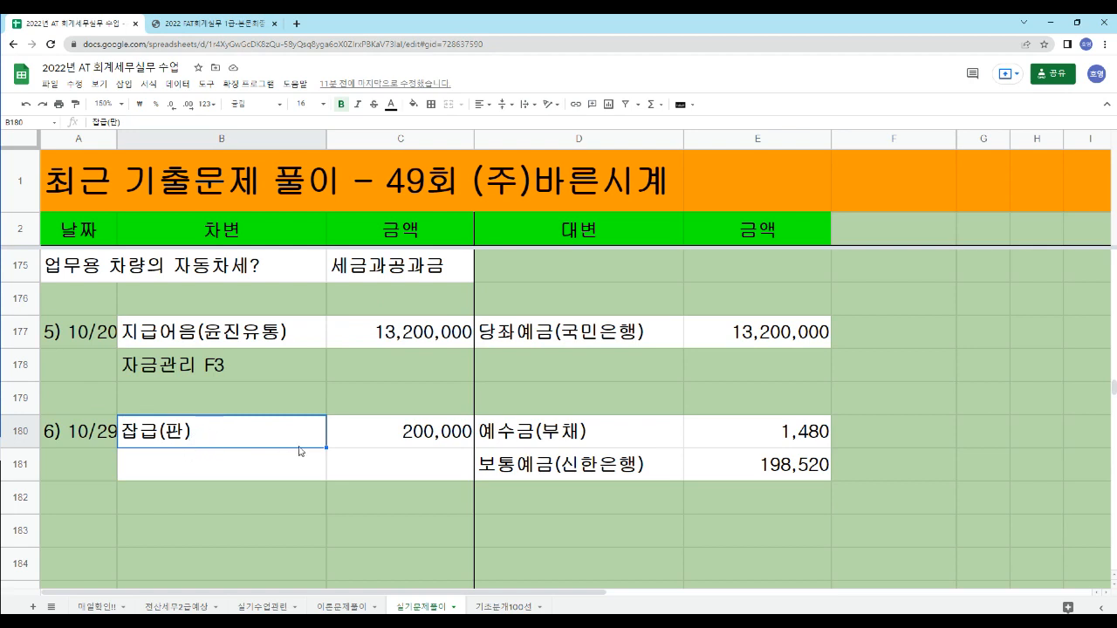
click(379, 440)
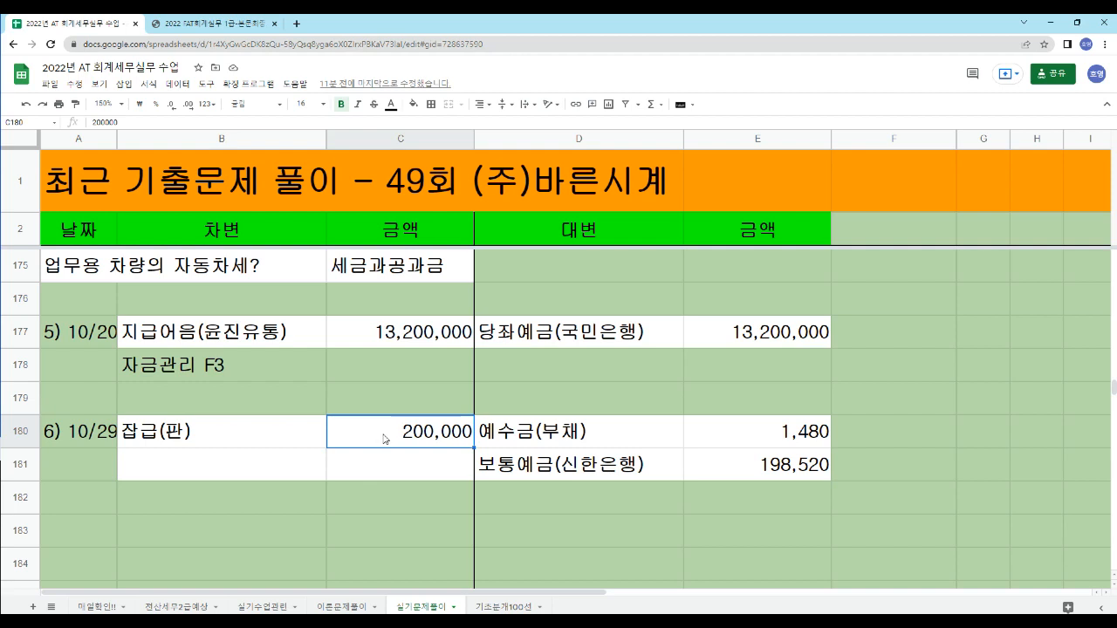
click(540, 442)
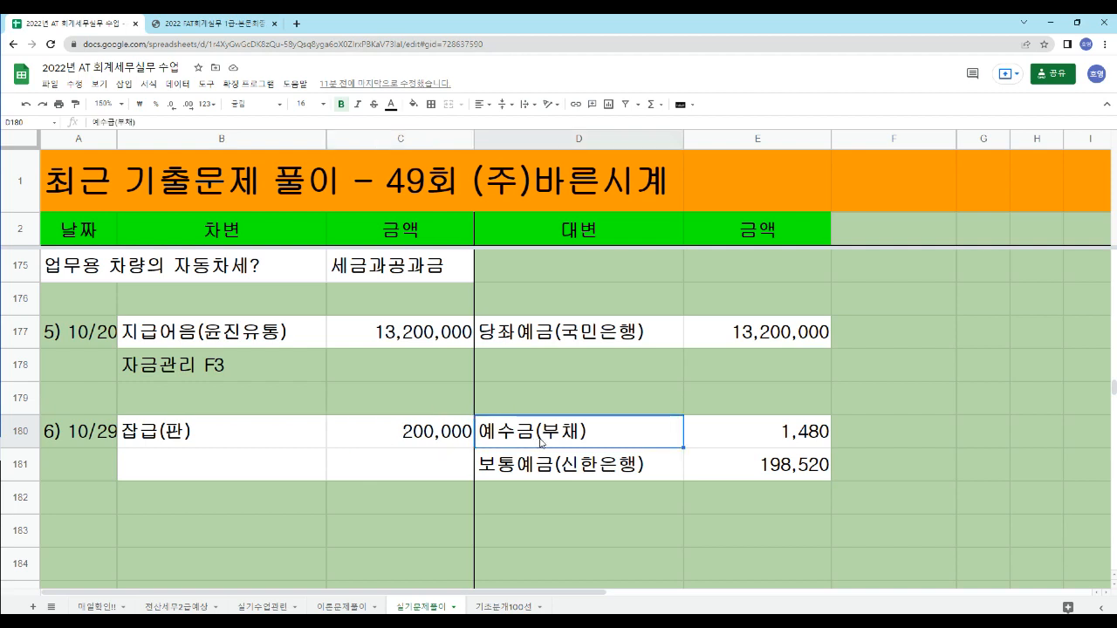
click(760, 443)
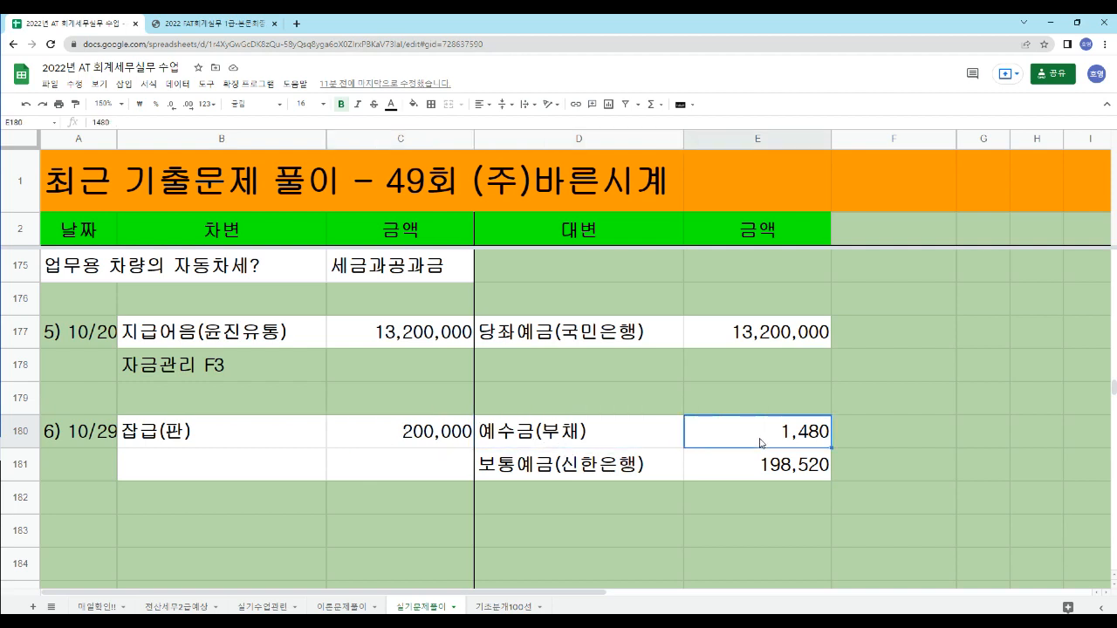
- Review the credit side of the 6) 10/29 entry in the answer sheet, covering 예수금(부채), 보통예금(신한은행) and the withdrawal amount
click(513, 438)
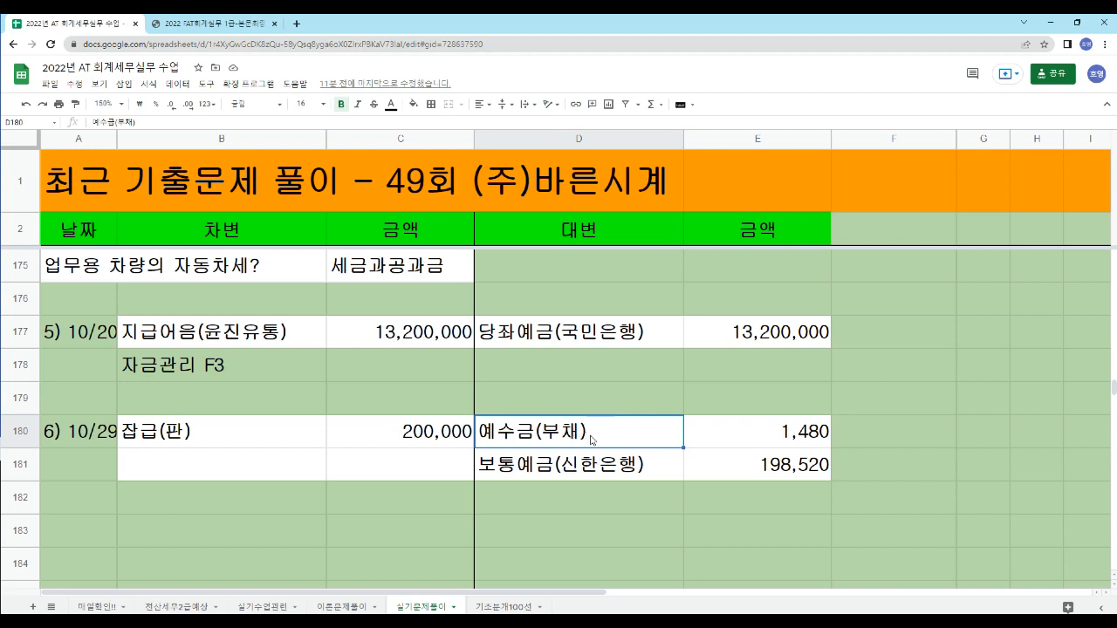
click(514, 473)
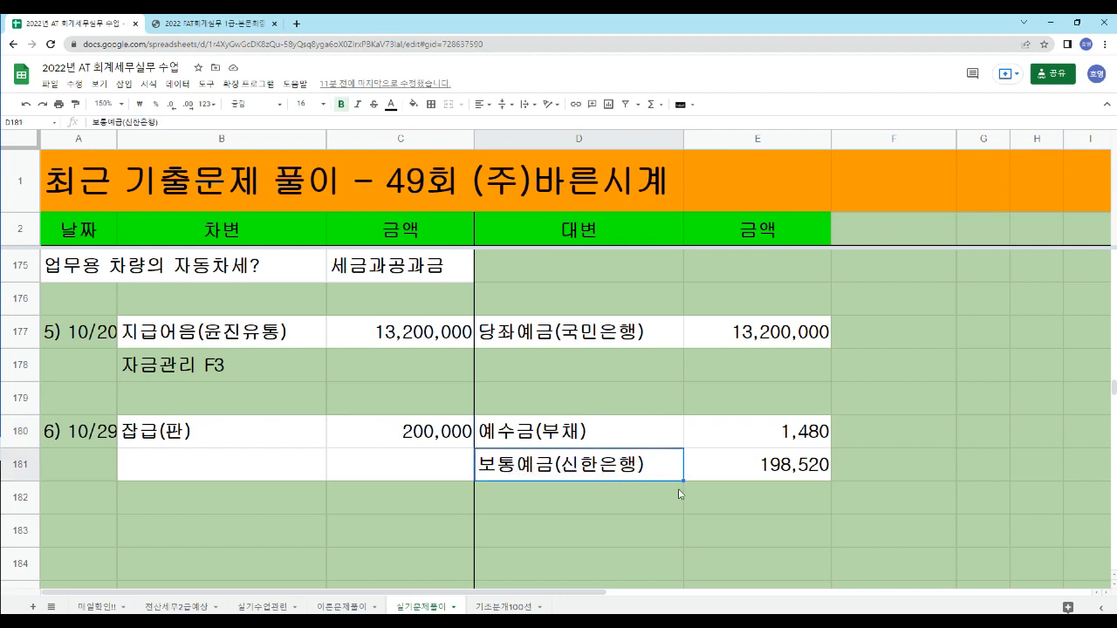
click(766, 474)
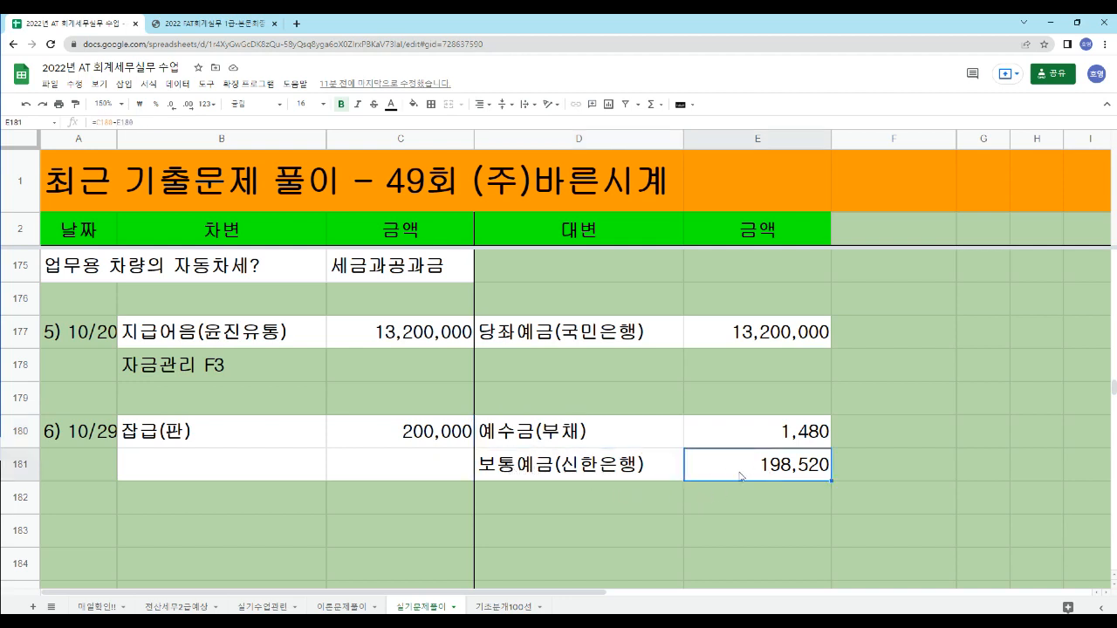
scroll(884, 471, up, 1)
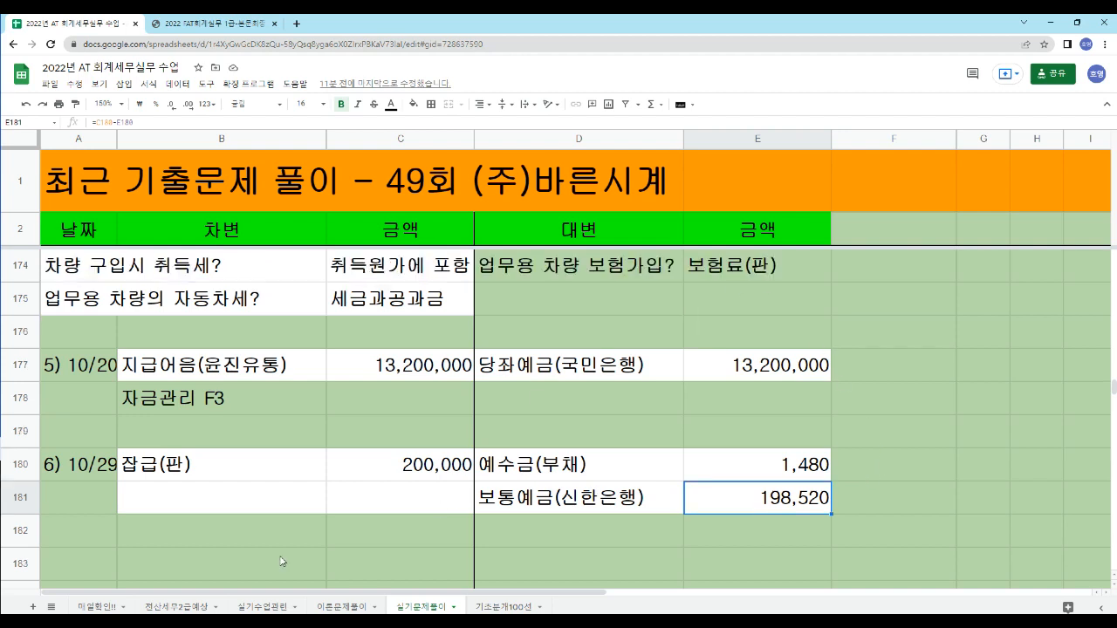
- Switch to the accounting program's 일반전표입력 window and load the vouchers dated 10/29
click(183, 622)
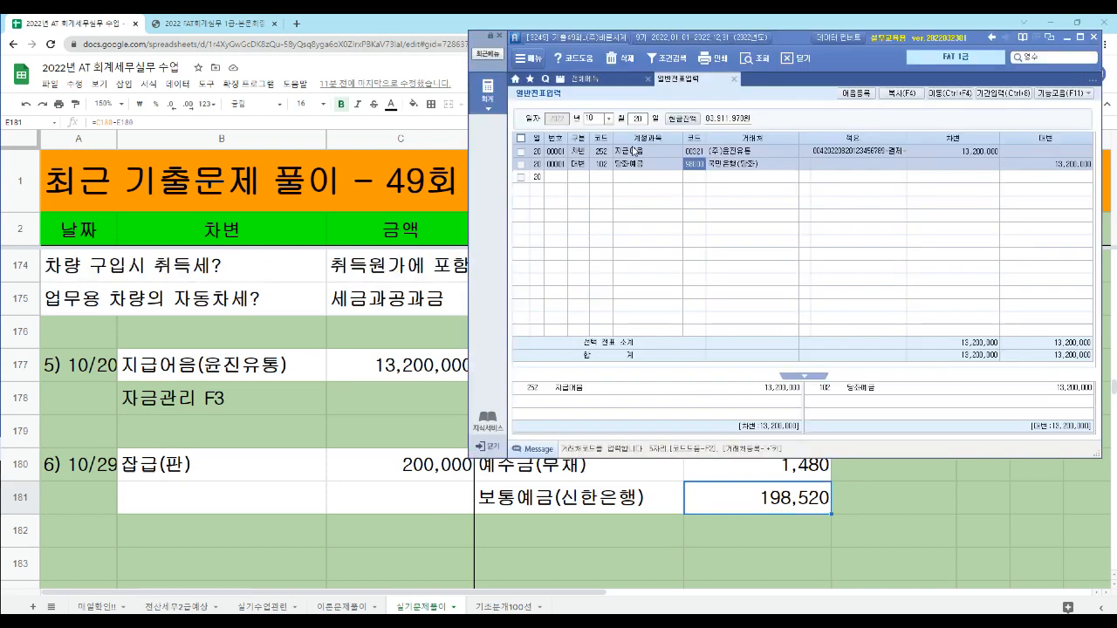
key(Escape)
text(29)
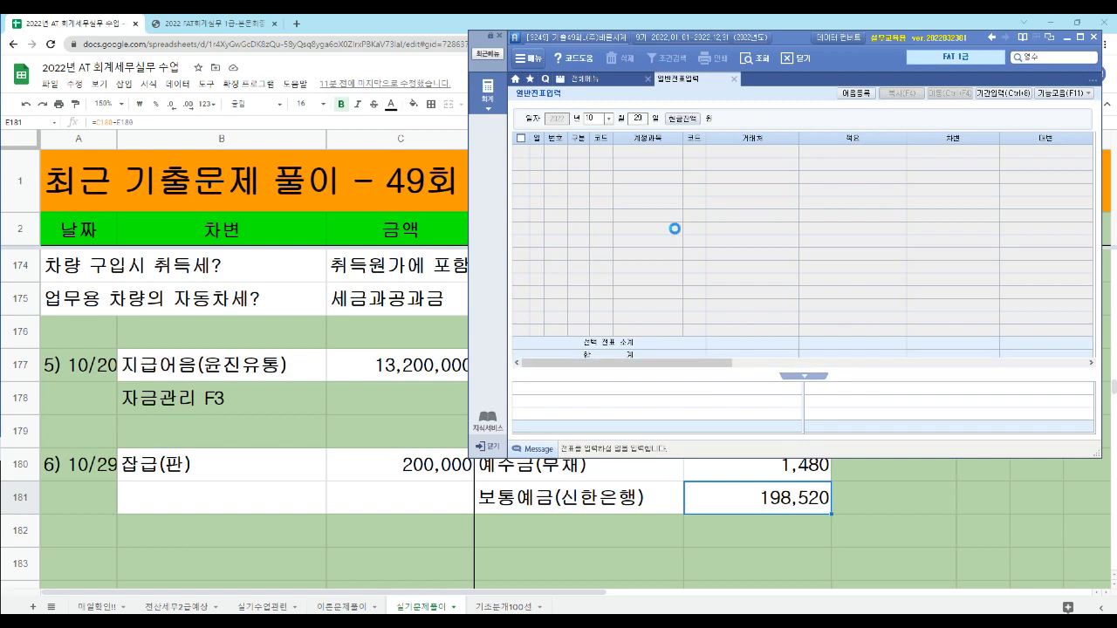
key(Return)
- Enter a debit line on 10/29 for 잡급 (account 805, selling and administrative) with the amount 200,000
text(3)
key(Return)
text(잡급)
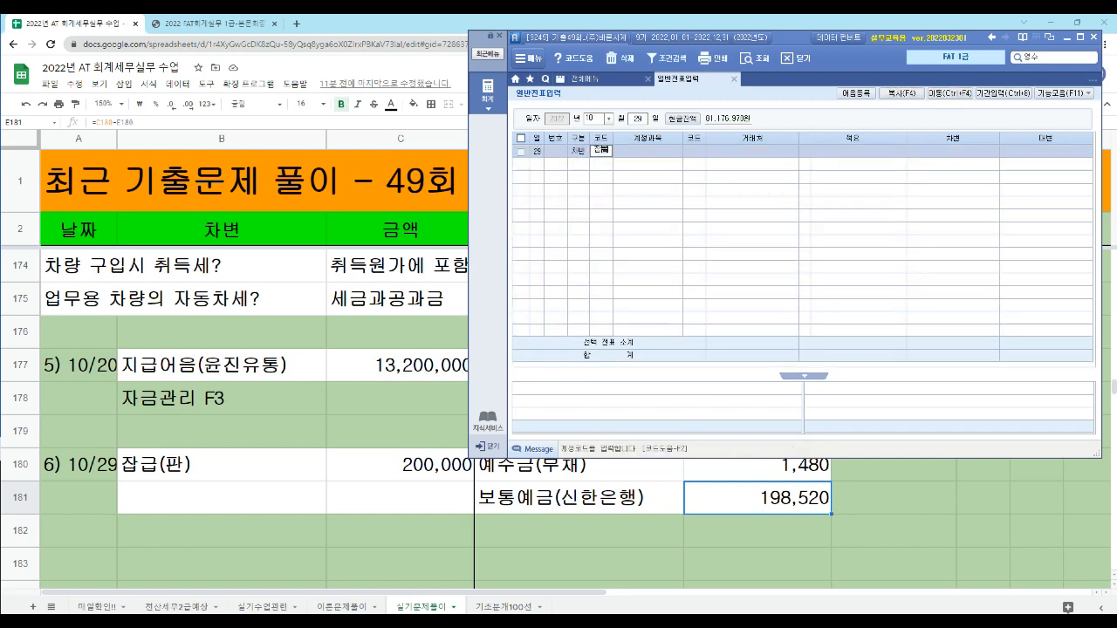
key(Return)
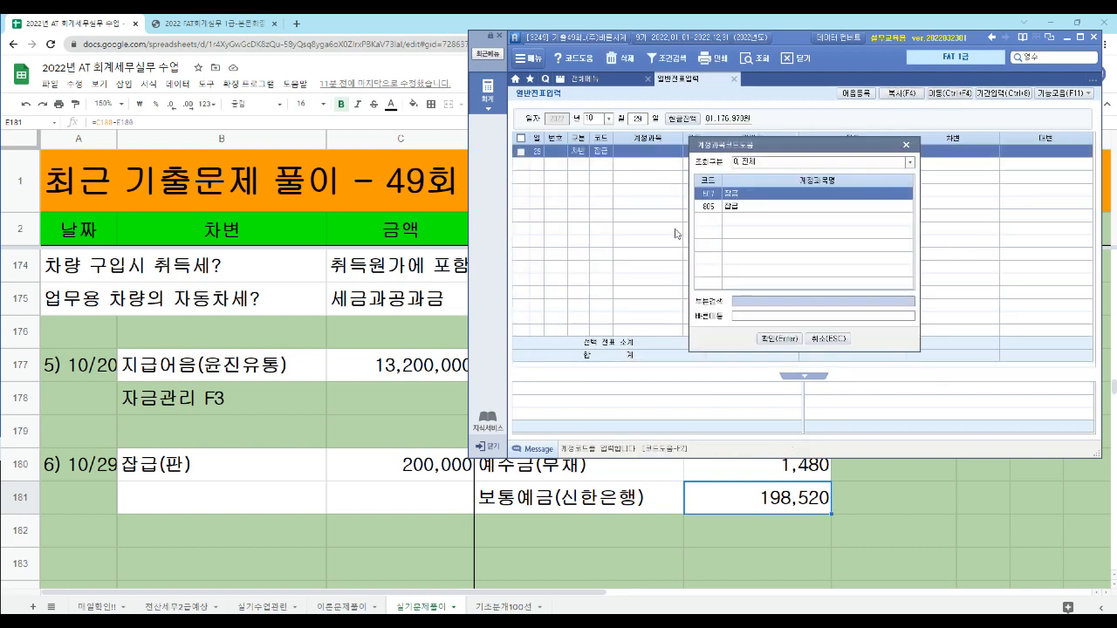
key(Down)
key(Return)
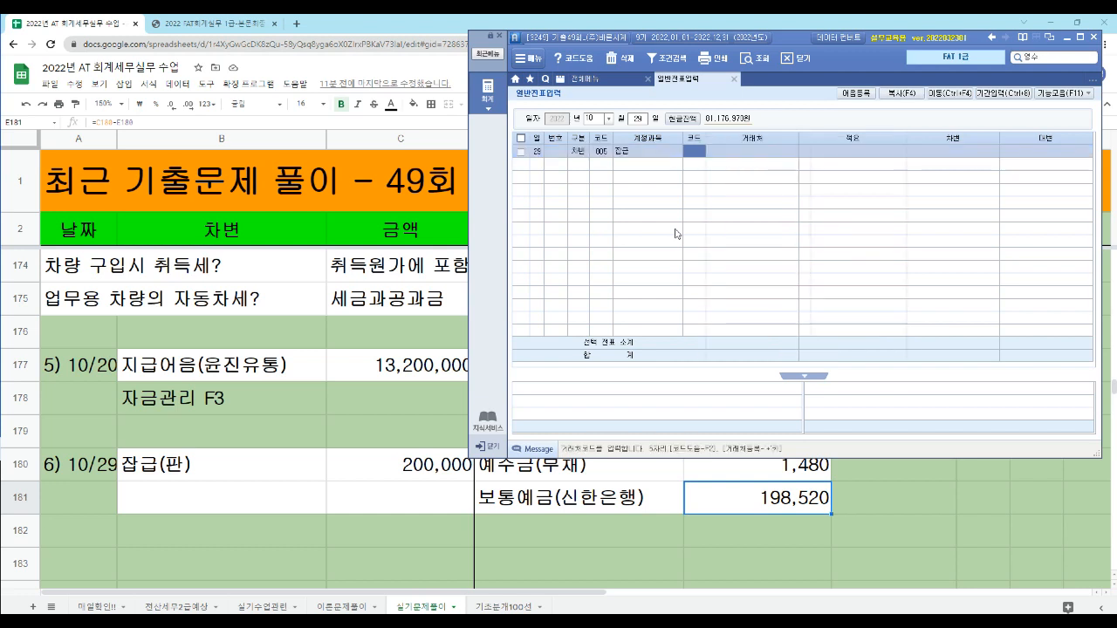
key(Return)
key(Return)
text(2000000)
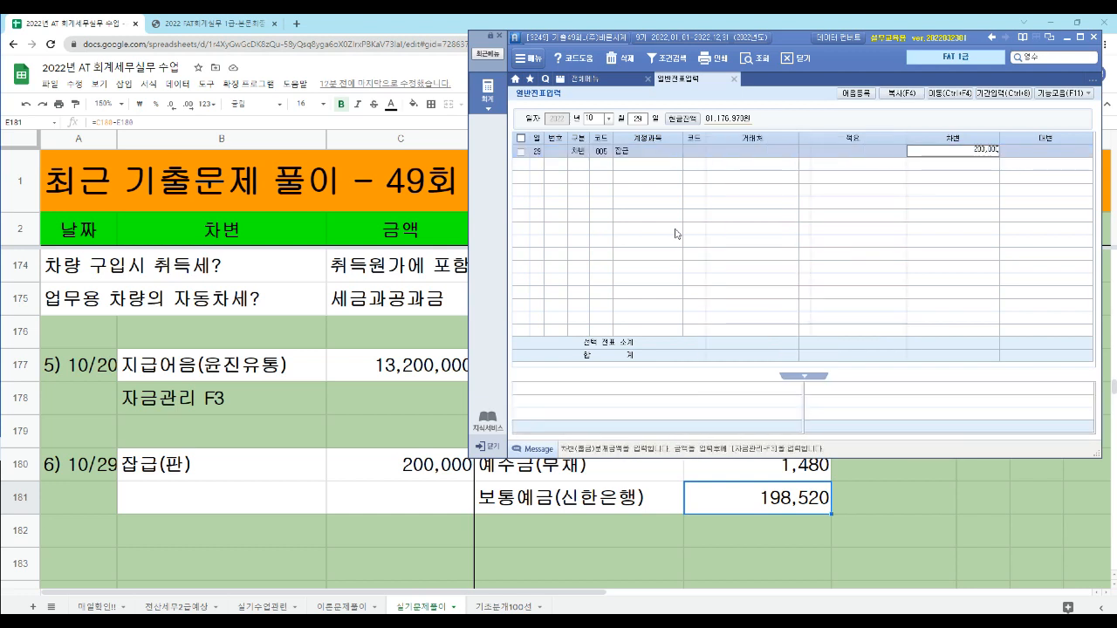
key(Return)
- Add a credit line for 예수금 (account 254) with the amount 1,480 to the 10/29 voucher
text(4)
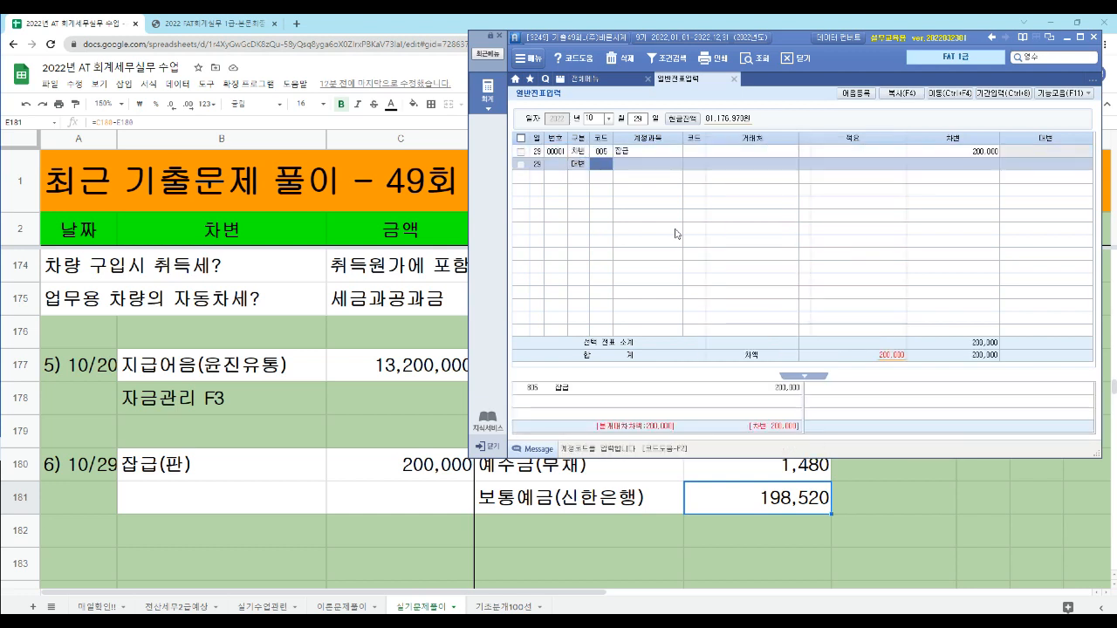
text(예수)
key(Return)
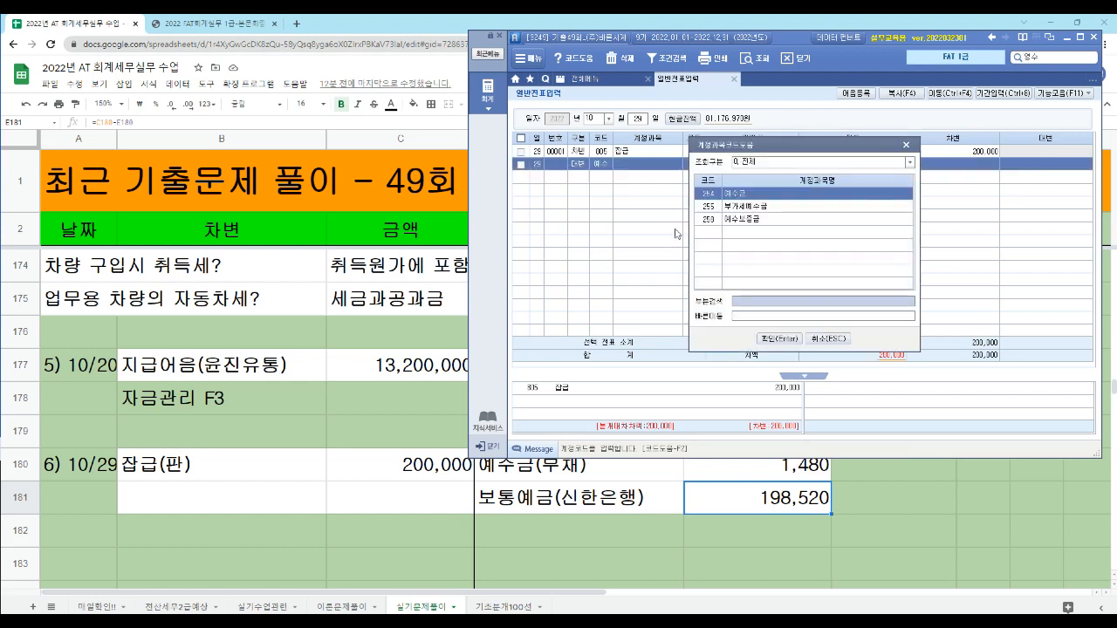
key(Return)
key(Return)
key(Return)
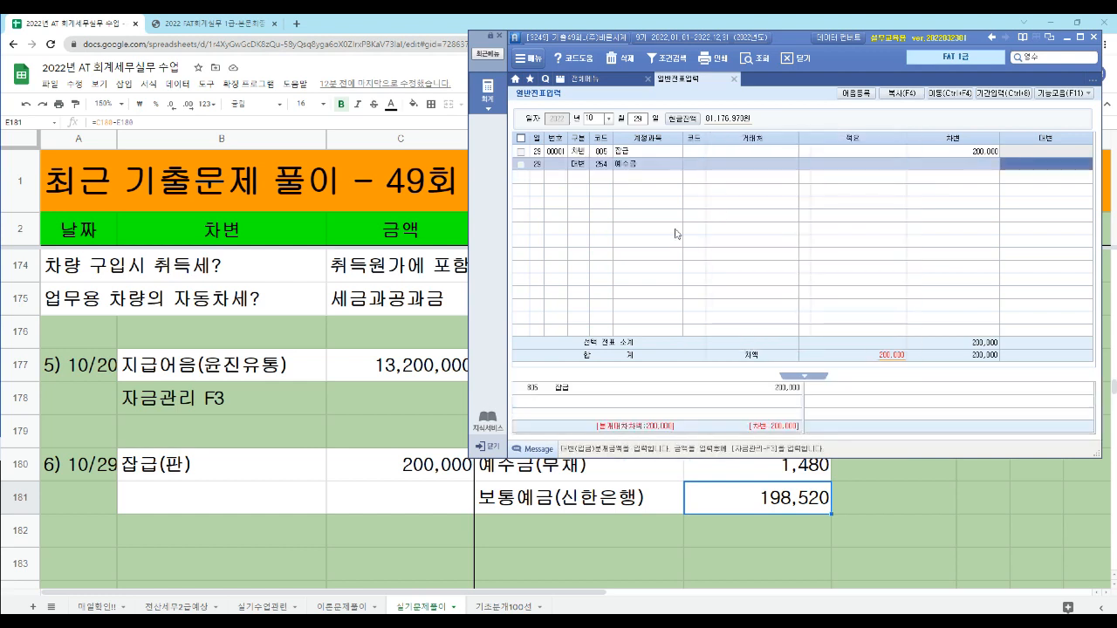
- Add a credit line for 보통예금 (account 103) with 신한은행(보통) as 거래처 and the amount 198,520
key(Return)
text(4)
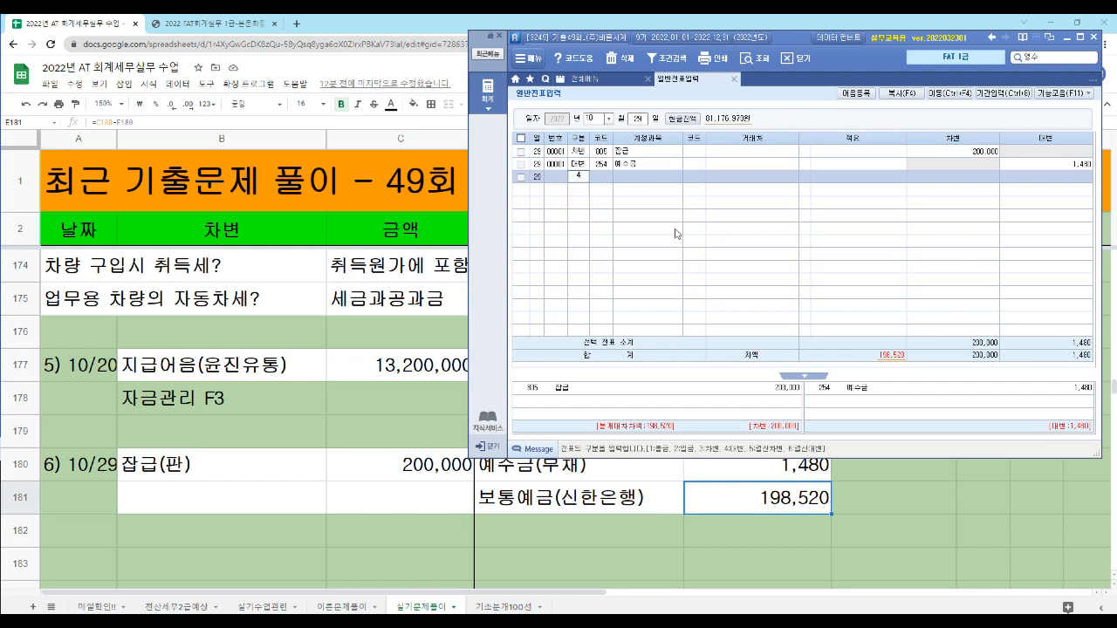
key(Return)
text(103)
key(Return)
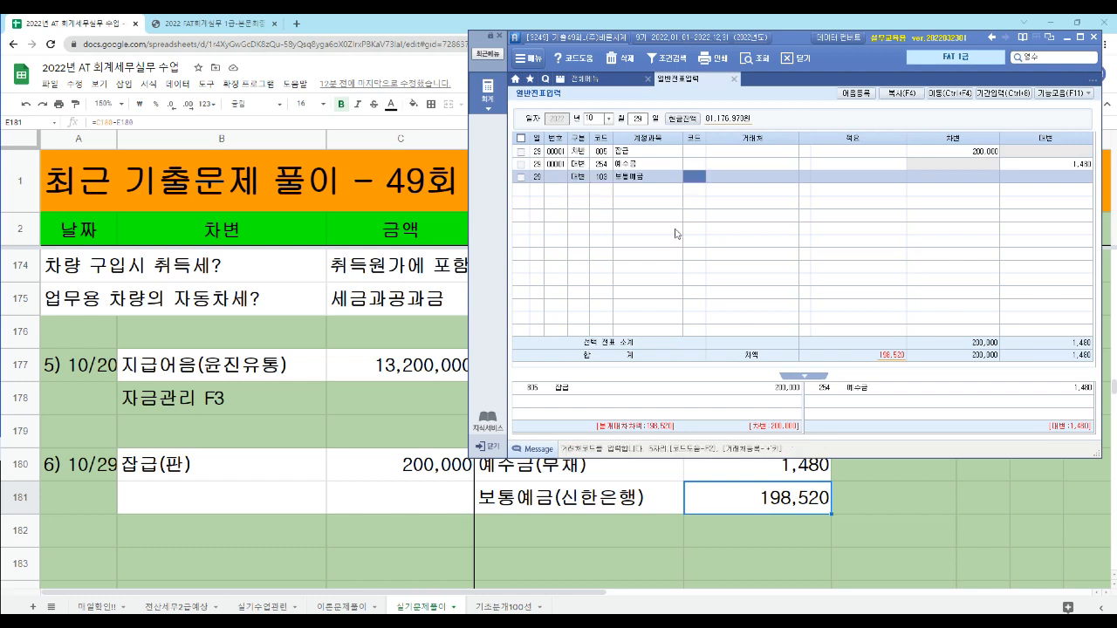
text(신한)
key(Return)
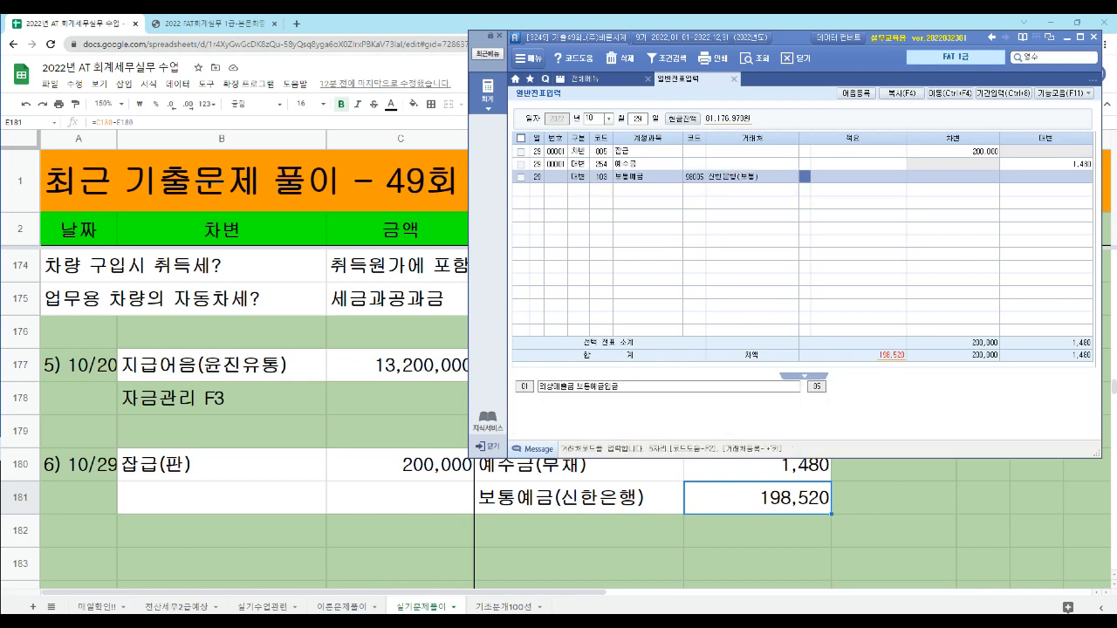
key(Return)
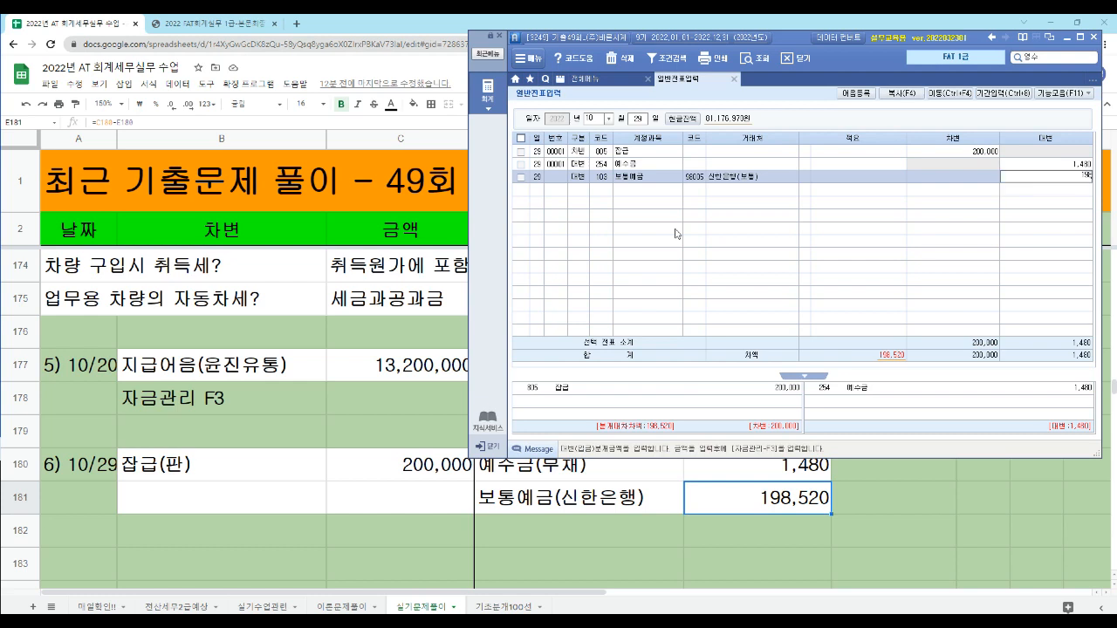
text(198,520)
key(Return)
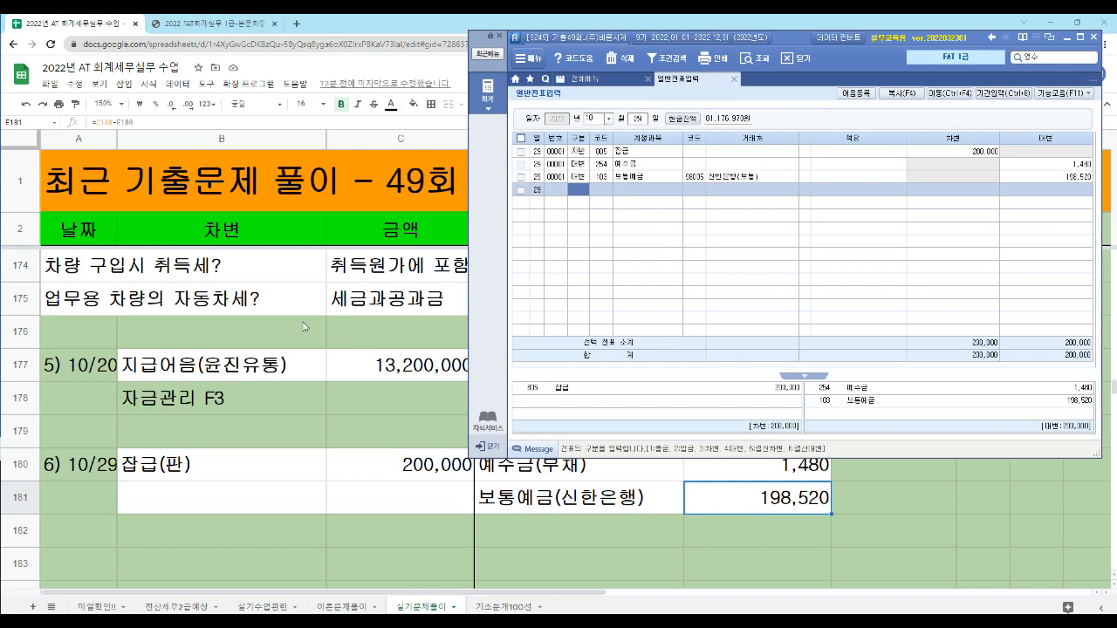
- Switch back to the Google Sheets answer sheet and review the 문제2. 거래자료 입력 section and its 1) 10/5 여비교통비(판) entry
click(206, 375)
scroll(206, 376, up, 6)
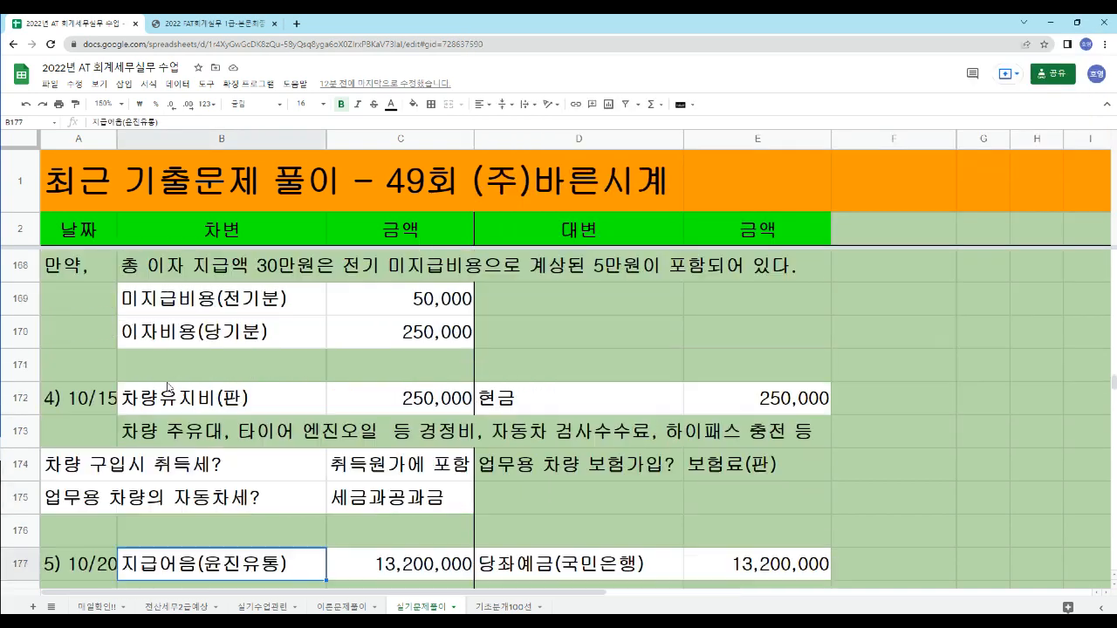
scroll(151, 361, up, 1)
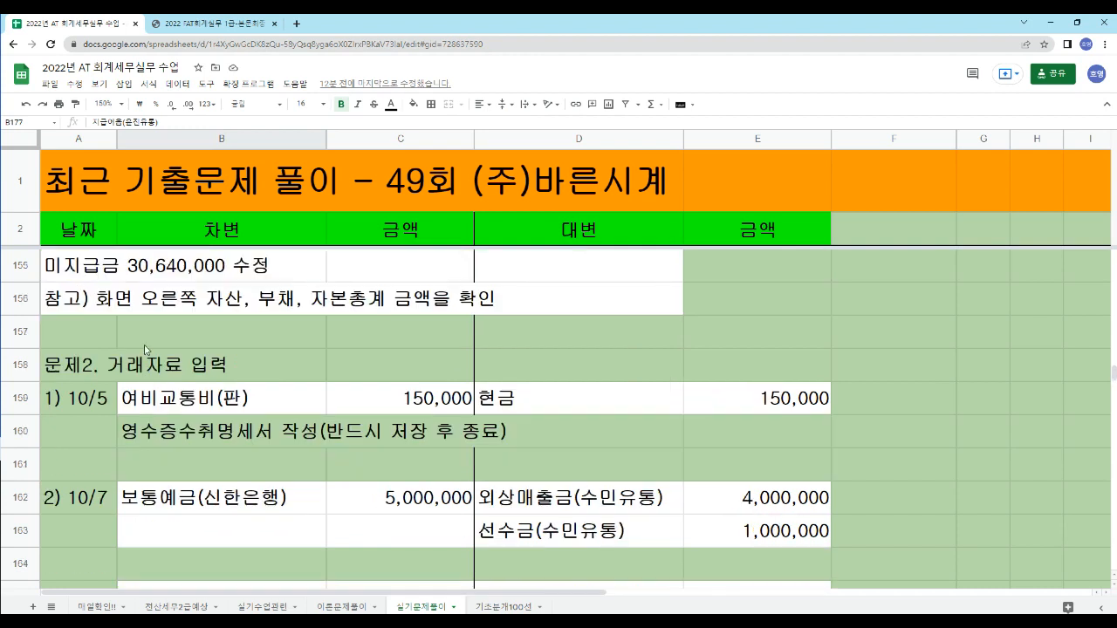
scroll(151, 362, down, 1)
scroll(185, 381, down, 1)
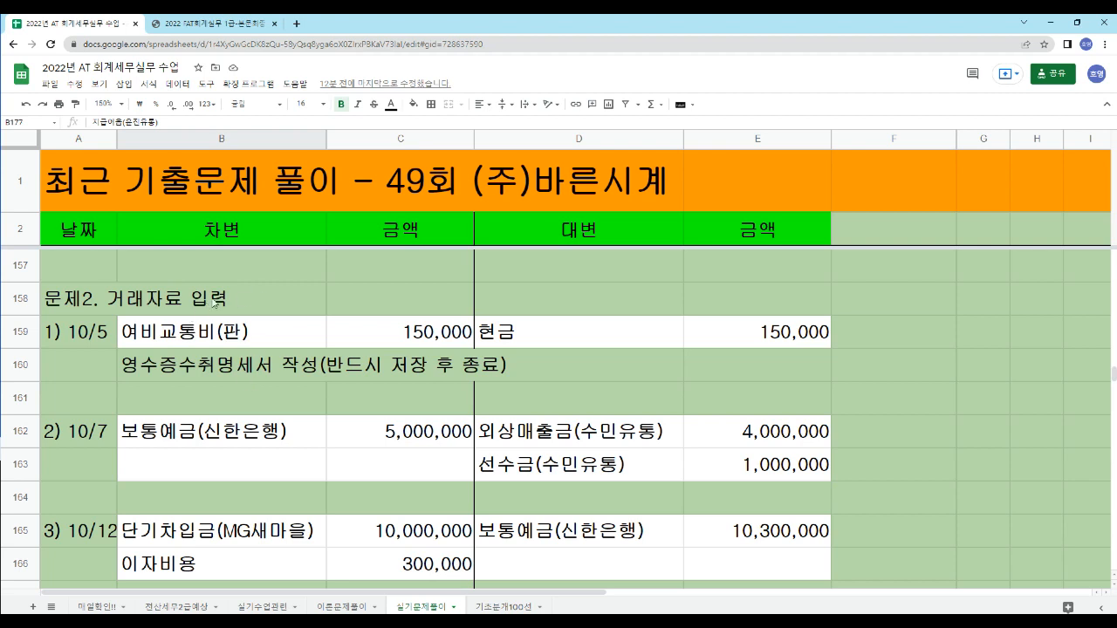
click(82, 306)
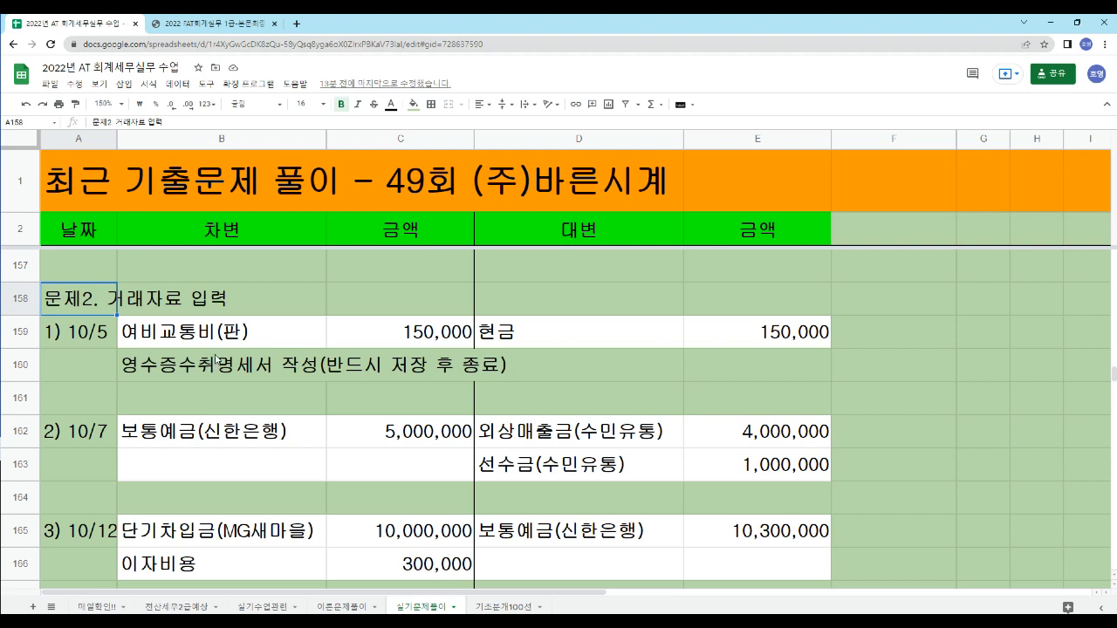
click(216, 333)
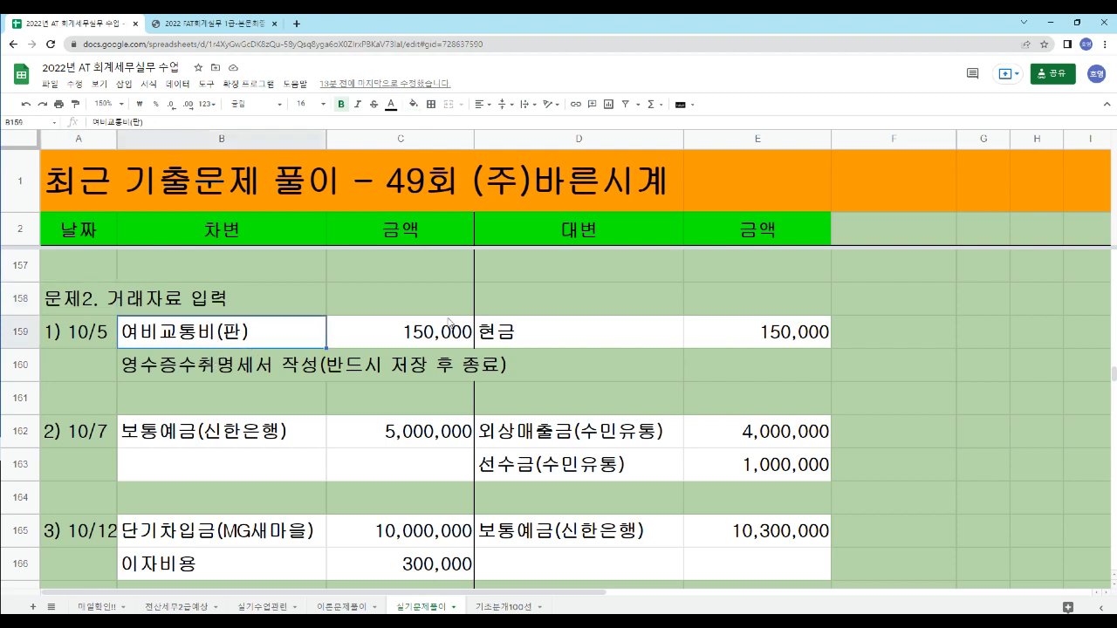
click(561, 344)
- Review the 2) 10/7 receipt entry and the 3) 10/12 단기차입금 repayment entry, including the 이자비용 amount
click(525, 442)
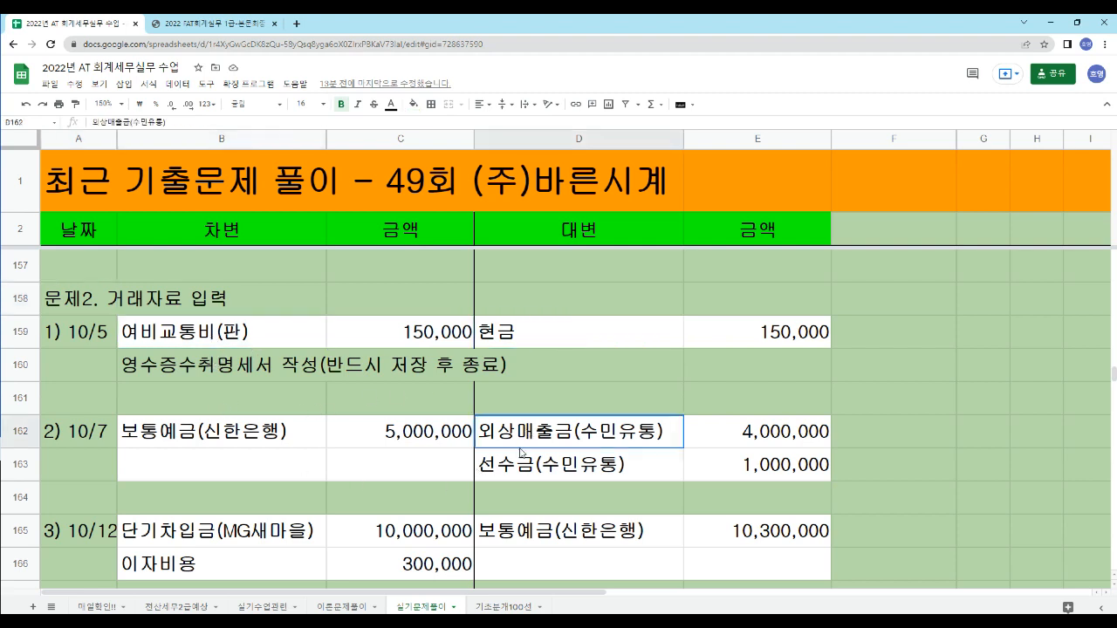
click(527, 470)
click(229, 426)
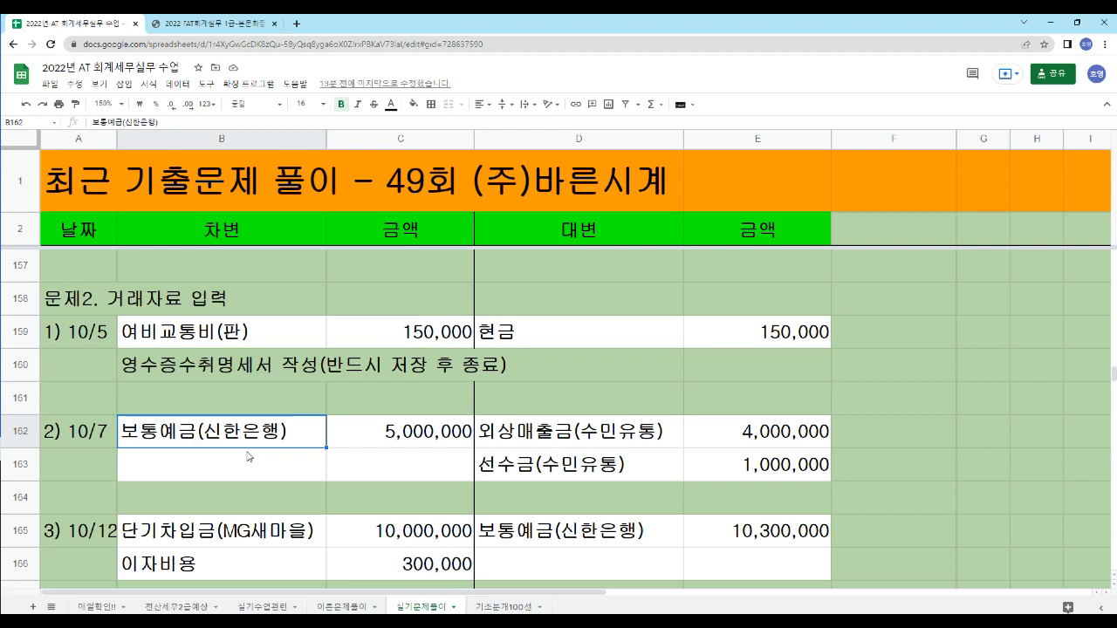
click(243, 537)
click(518, 536)
click(390, 564)
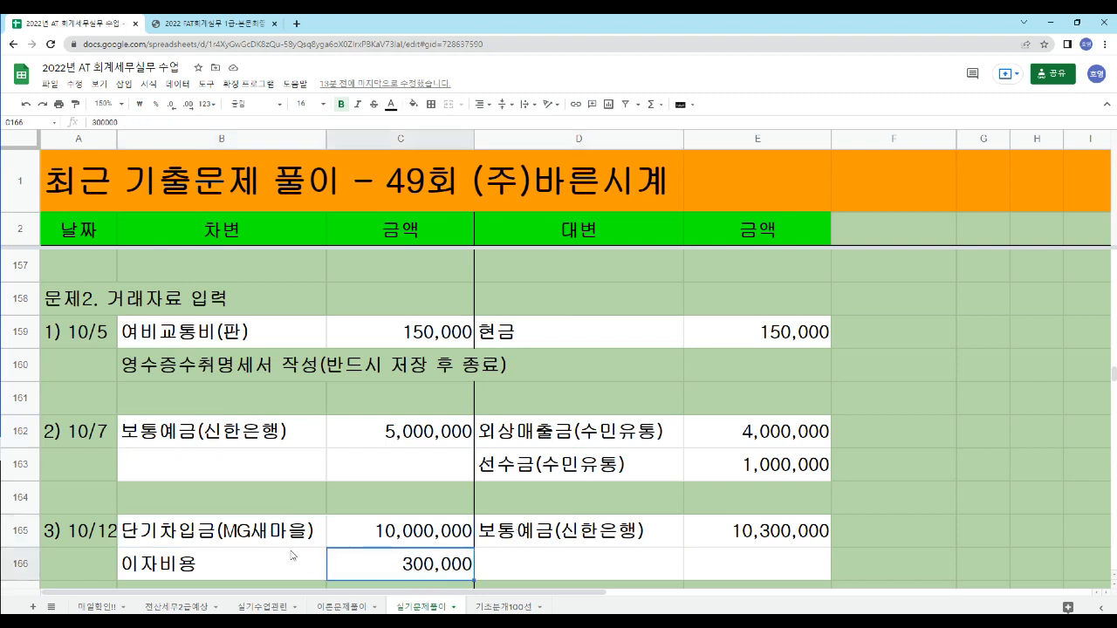
- Review the note under the 10/5 entry about preparing the 영수증수취명세서 and saving it before closing
click(166, 373)
drag(537, 378, 195, 374)
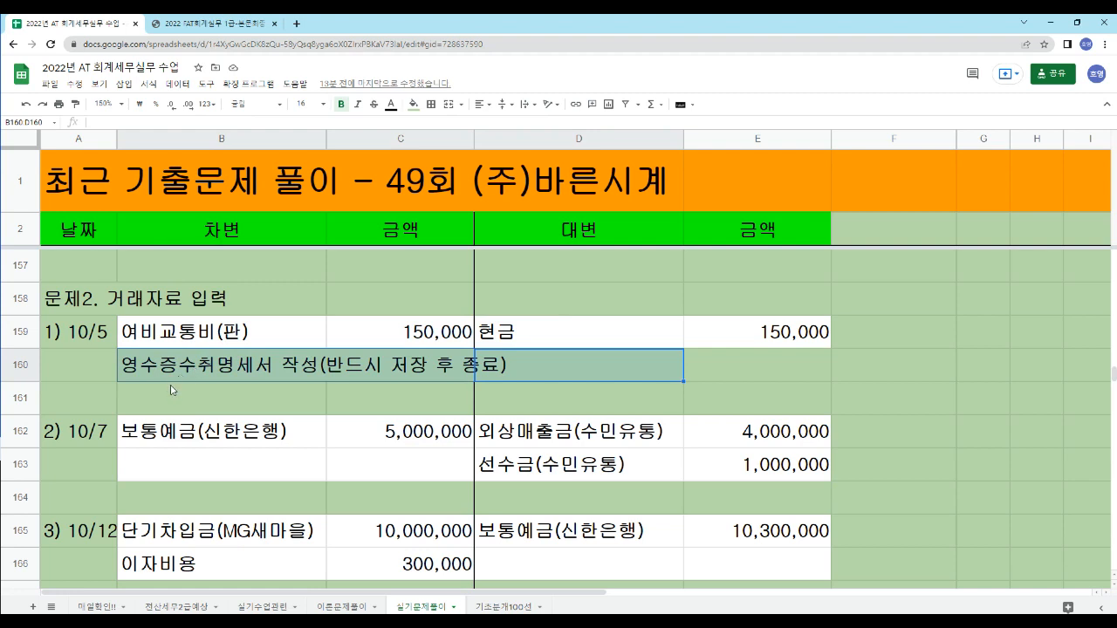
click(384, 400)
click(562, 371)
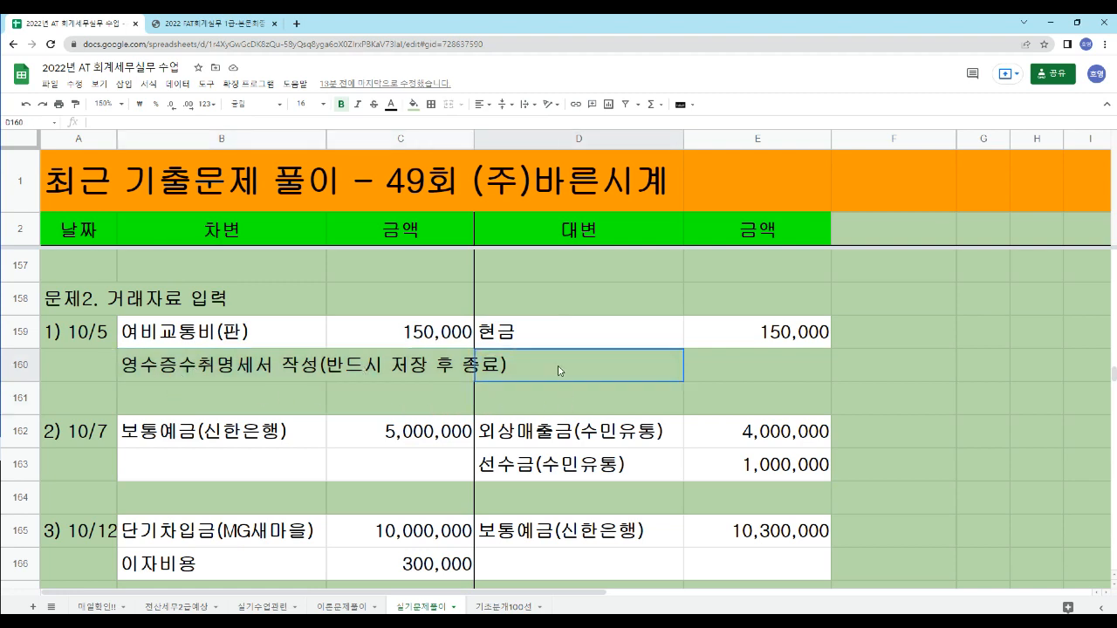
click(94, 368)
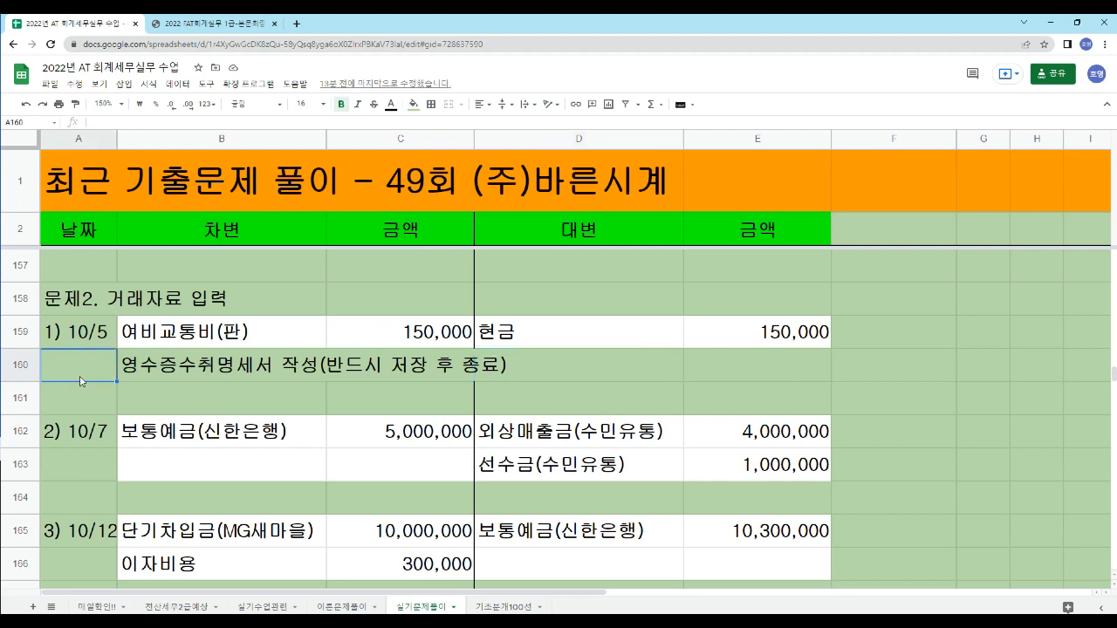
- Review the 10/12 이자비용 line and the hypothetical case that splits the interest into 미지급비용(전기분) and 이자비용(당기분)
scroll(80, 381, down, 2)
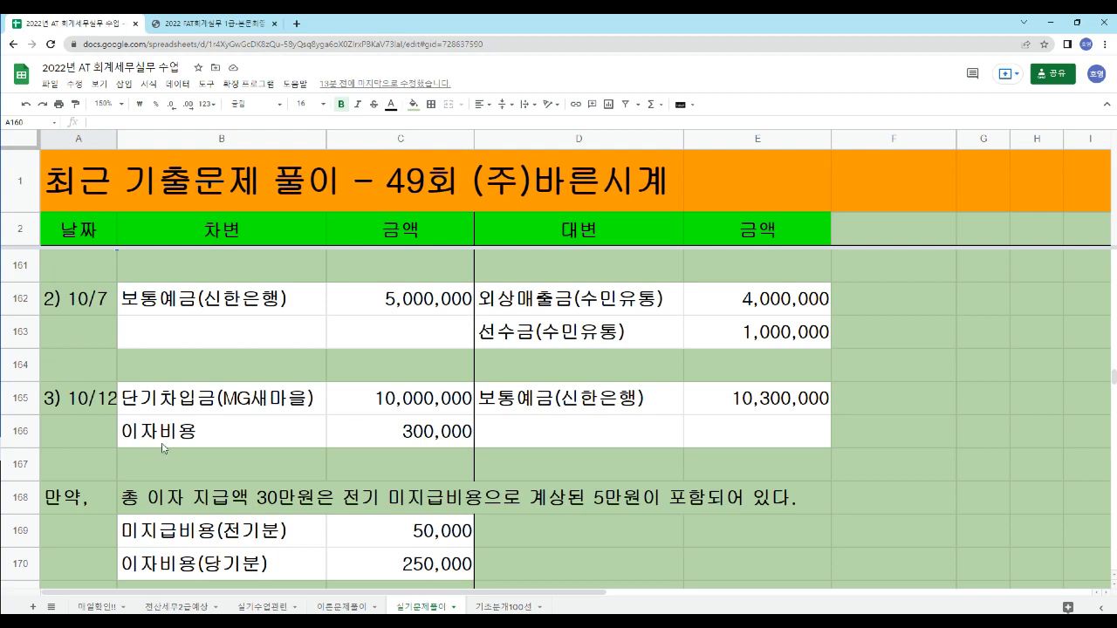
click(409, 437)
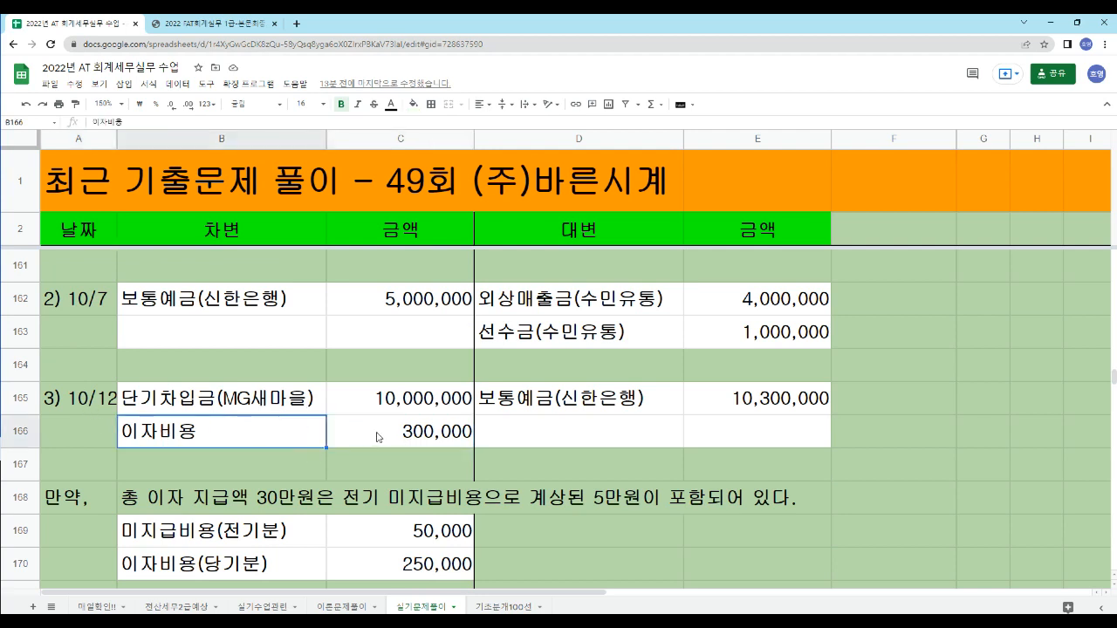
click(219, 435)
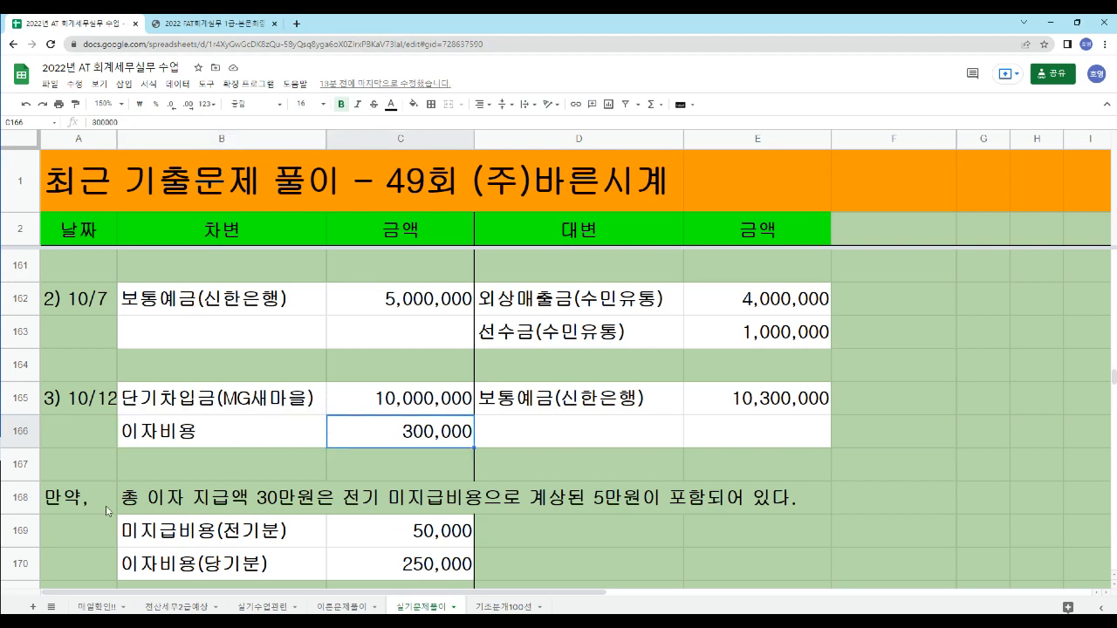
click(63, 496)
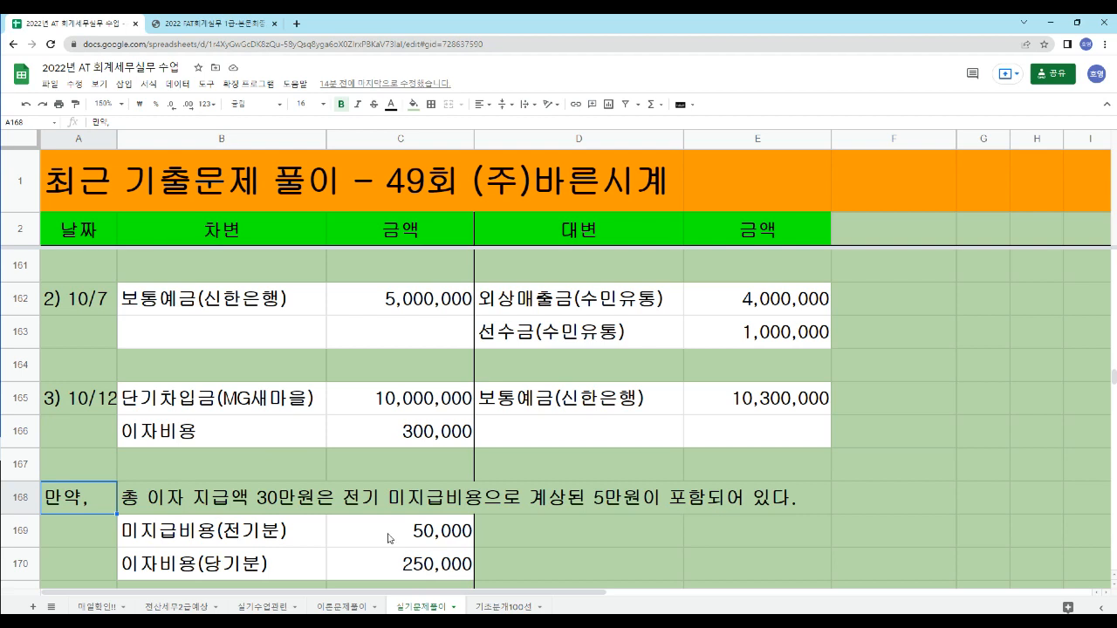
scroll(389, 539, down, 1)
click(389, 506)
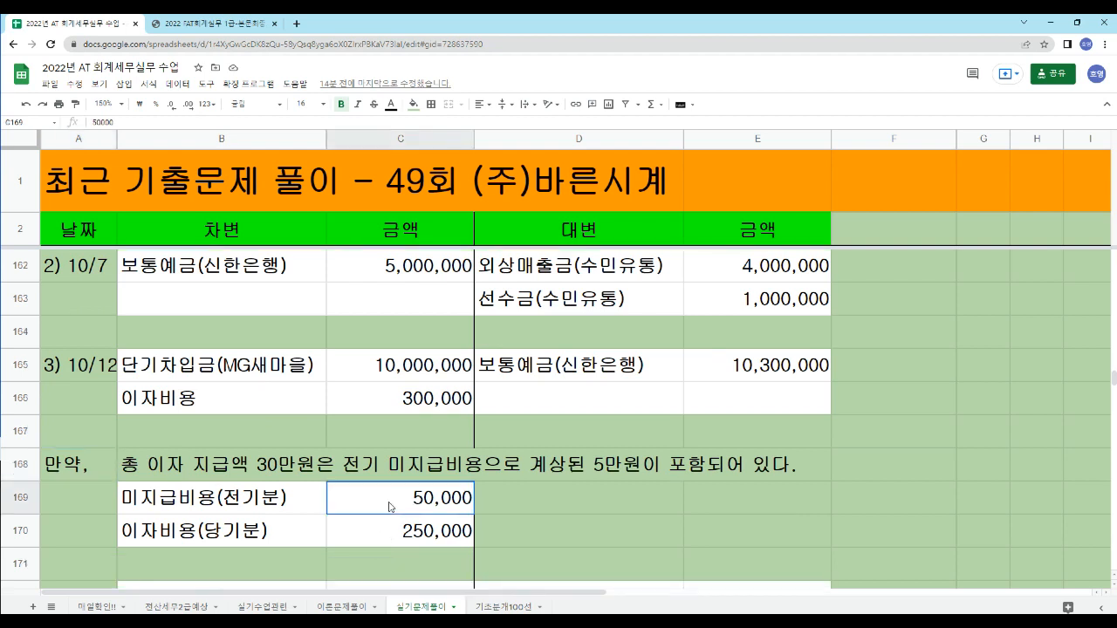
click(233, 504)
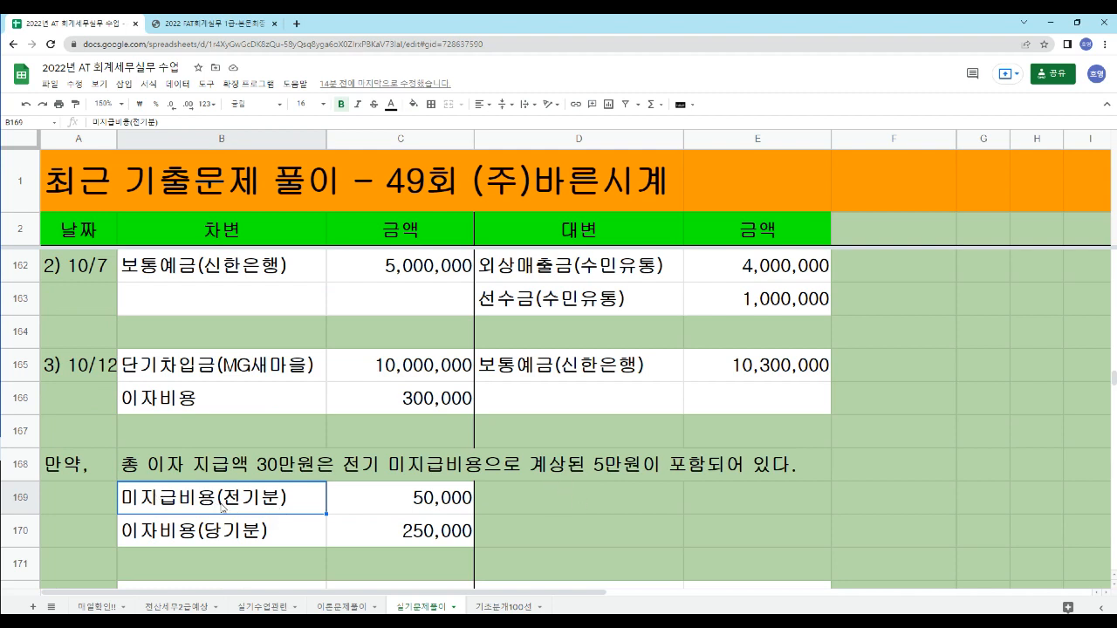
- Compare the 이자비용(당기분) line of the hypothetical case with the 이자비용 line and amount of the 3) 10/12 entry
click(198, 538)
click(172, 403)
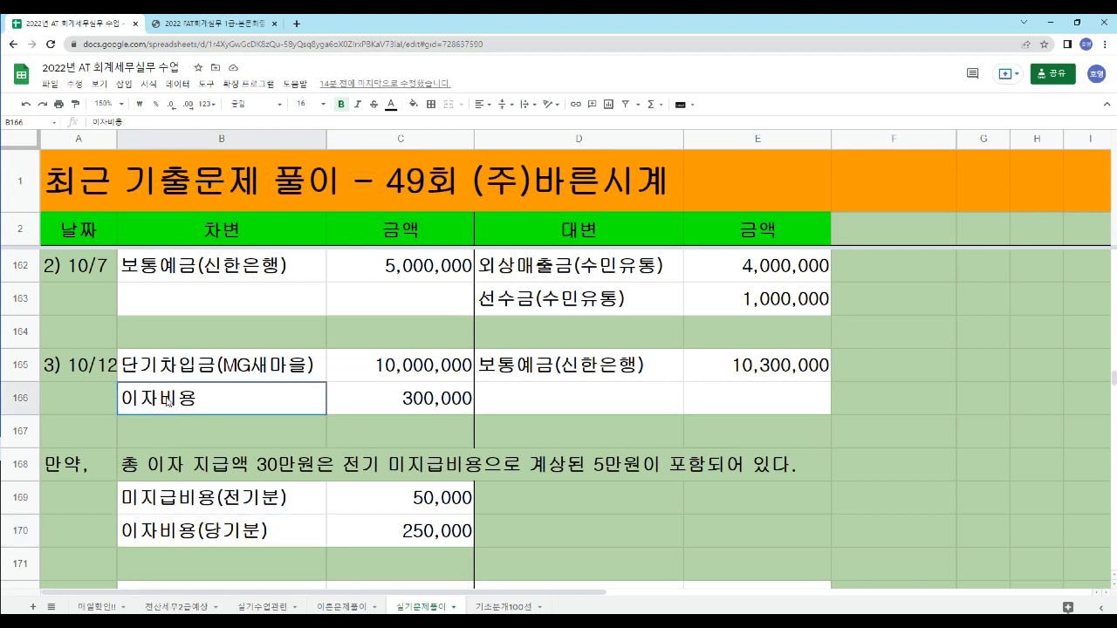
click(367, 404)
click(236, 408)
click(390, 405)
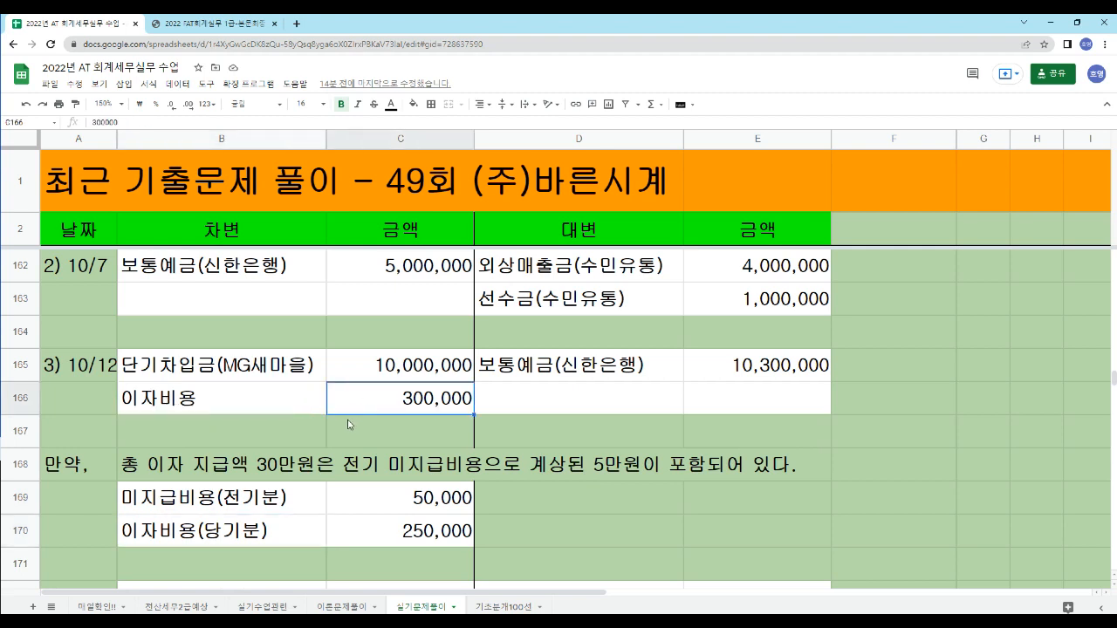
- Review the 4) 10/15 차량유지비(판) entry and the notes beneath it on vehicle running costs, 취득세 and 자동차세
scroll(175, 421, down, 1)
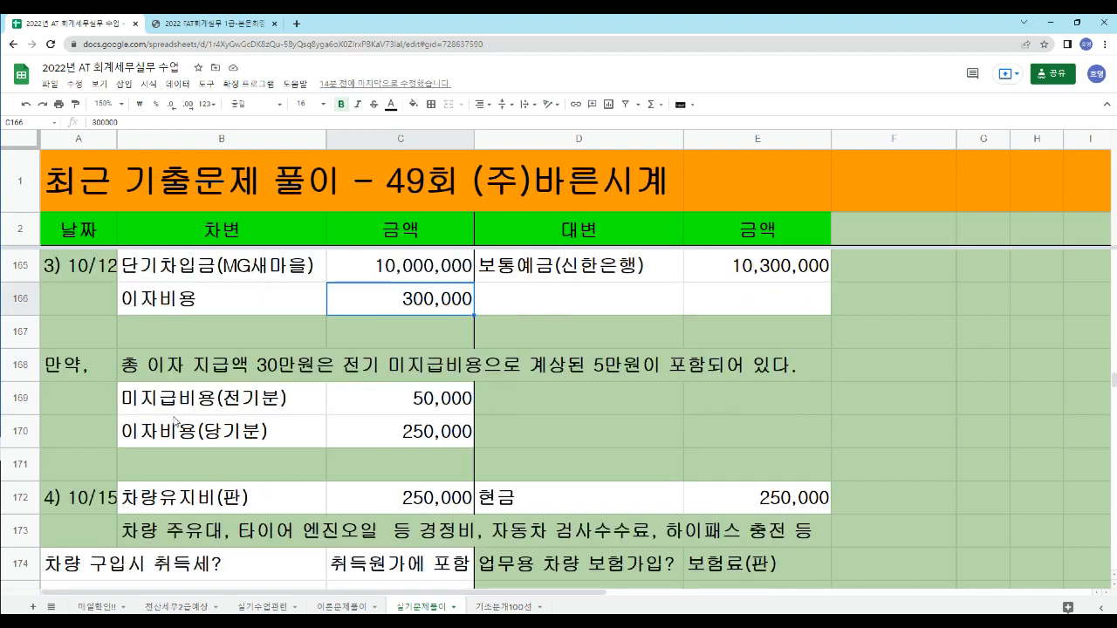
scroll(175, 422, down, 1)
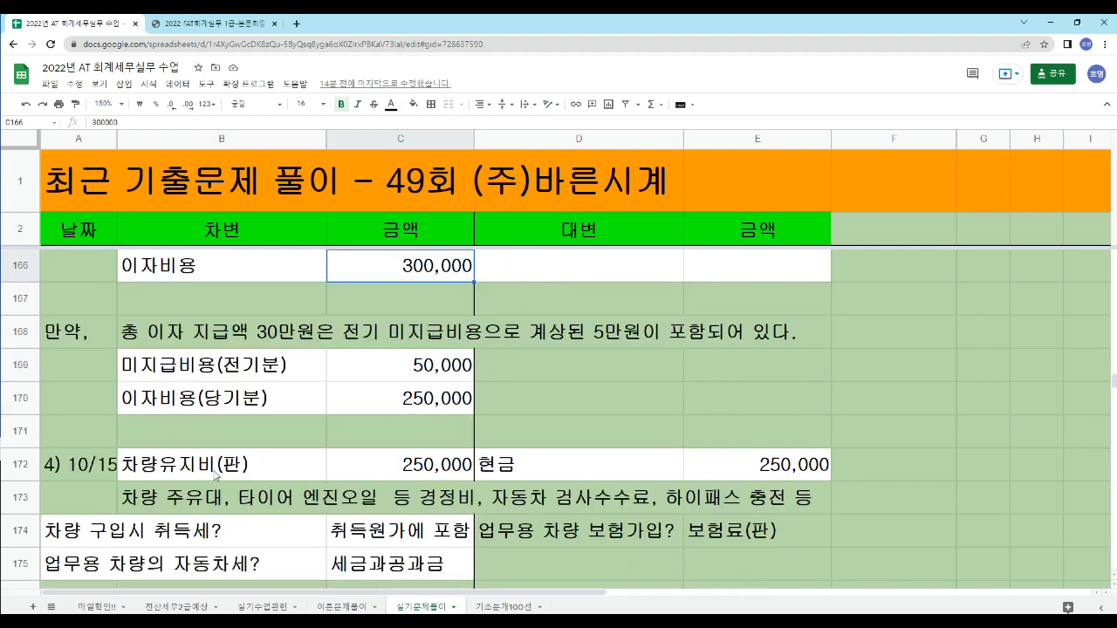
drag(173, 499, 817, 504)
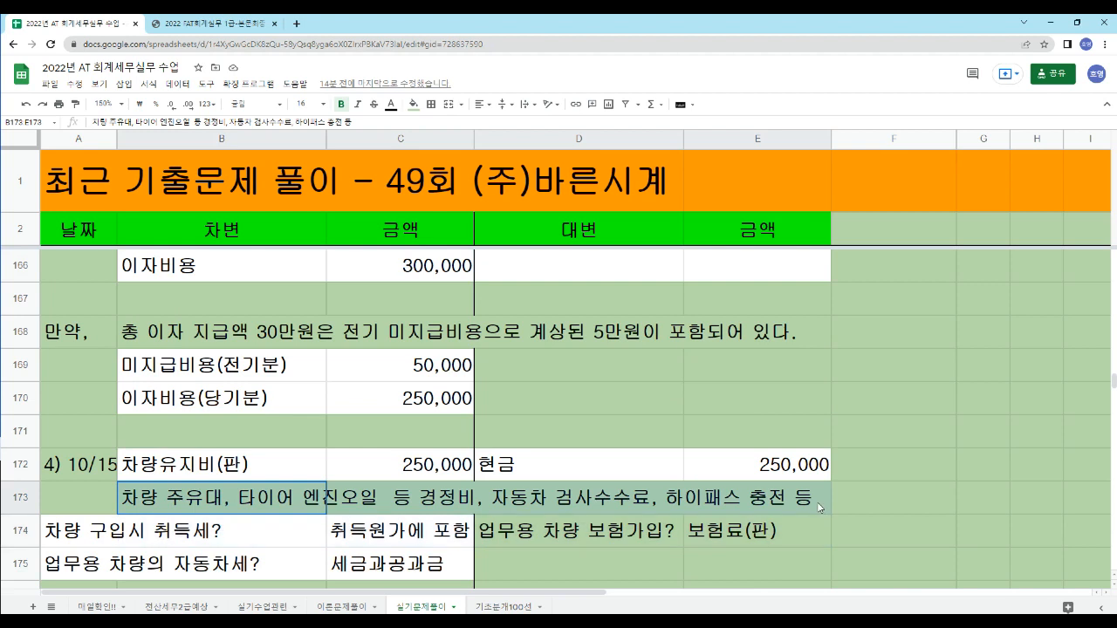
click(91, 499)
scroll(90, 494, down, 1)
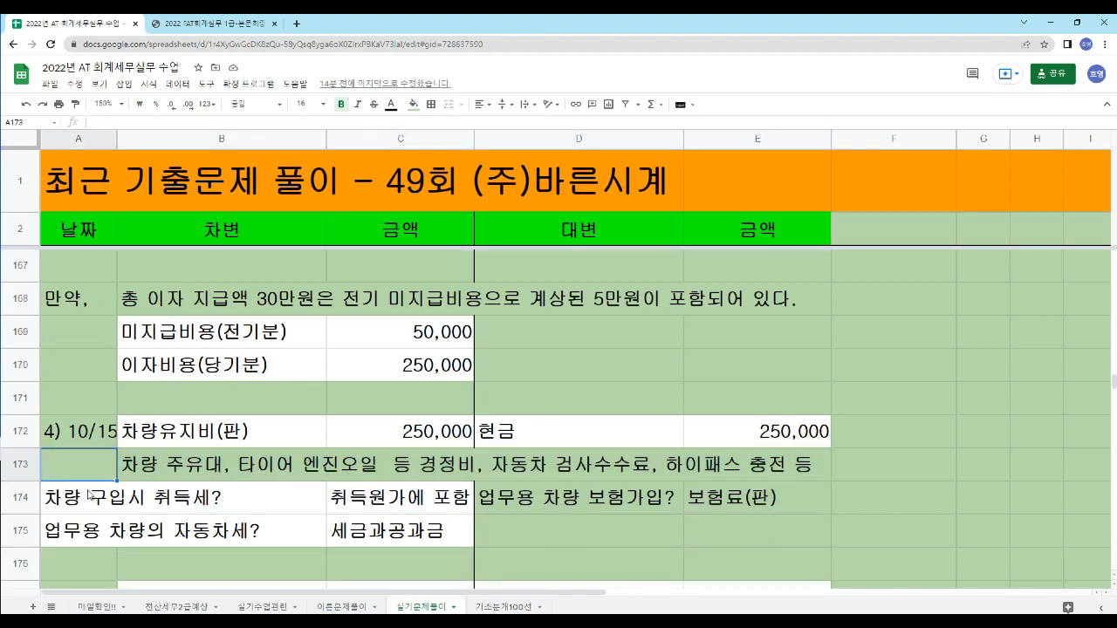
- Review the 5) 10/20 지급어음 settlement entry, its amount, and the 자금관리 F3 note below it
scroll(90, 494, down, 1)
scroll(81, 477, down, 3)
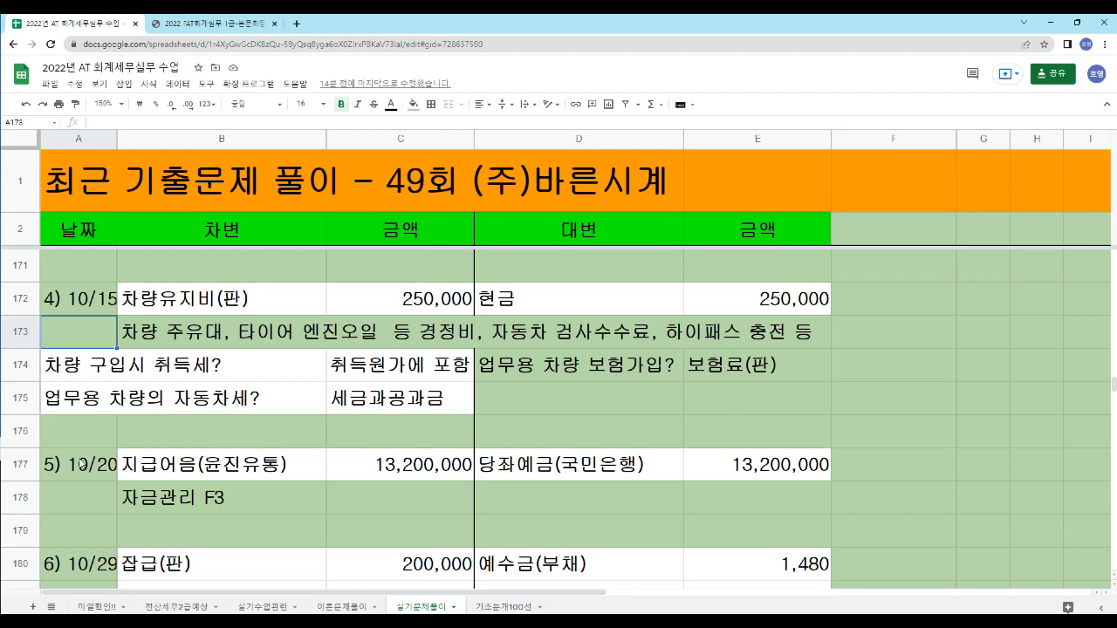
click(86, 469)
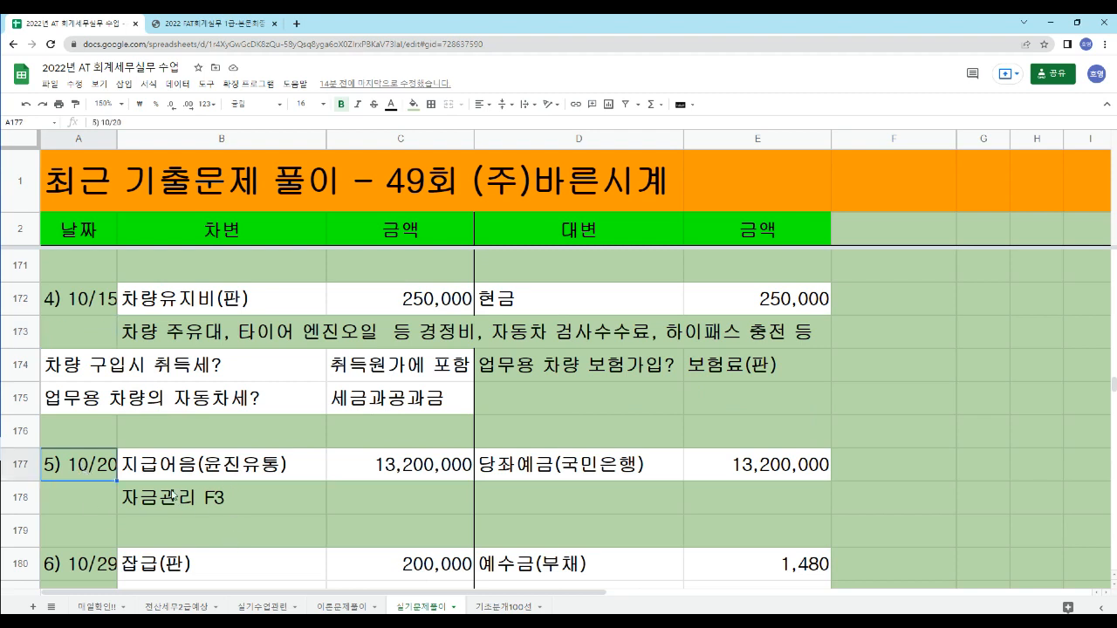
click(237, 504)
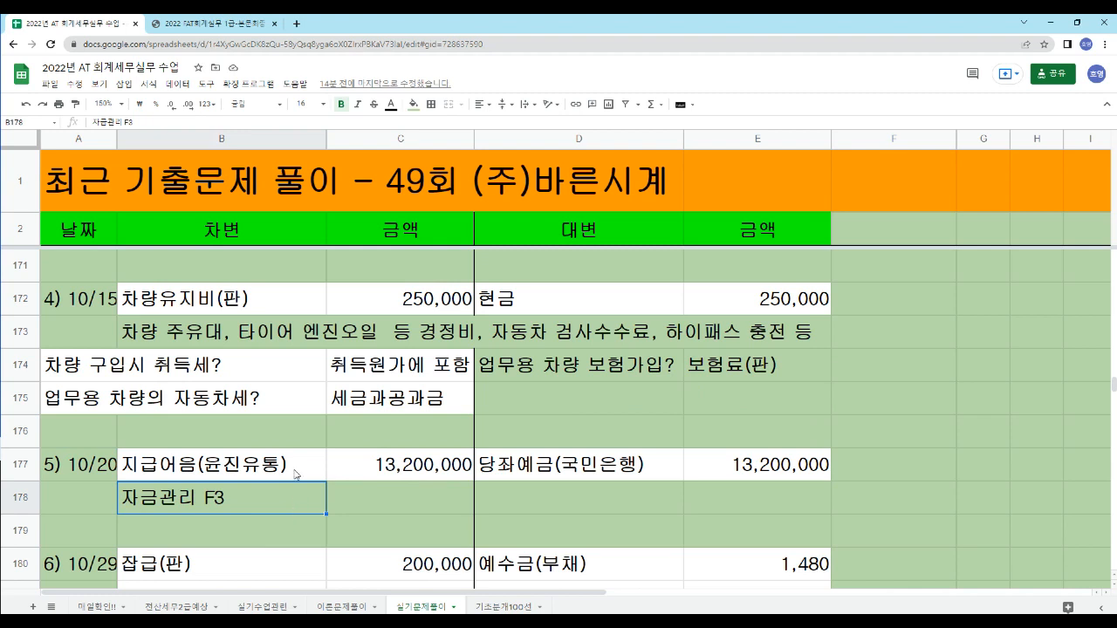
click(266, 474)
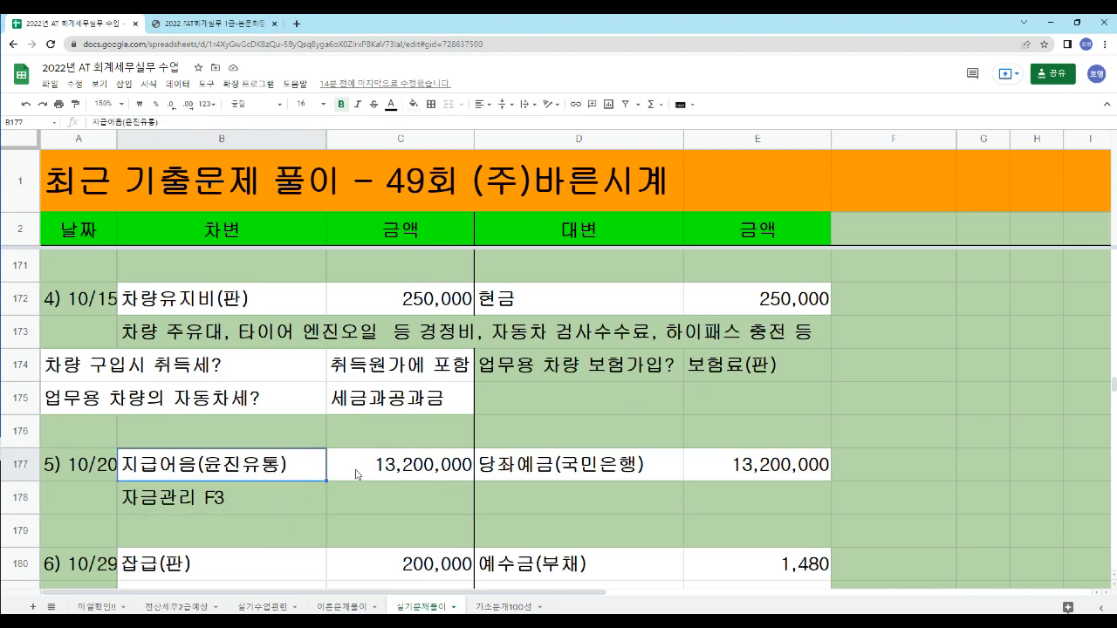
click(261, 507)
click(370, 469)
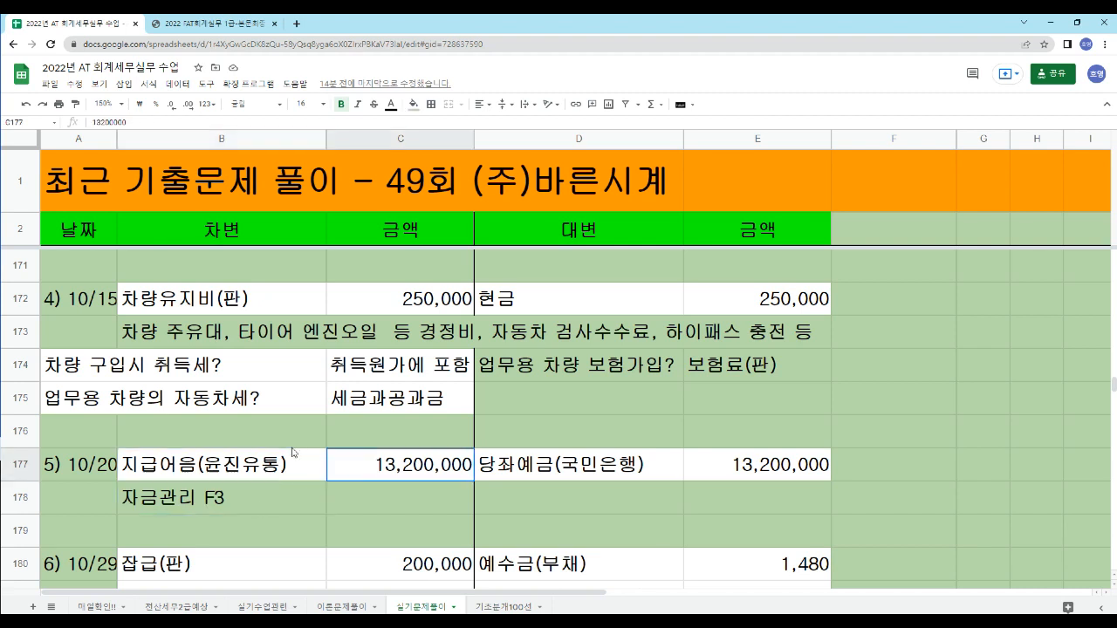
click(239, 498)
- Review the 6) 10/29 잡급(판) entry and its 예수금(부채) credit line
scroll(185, 476, down, 1)
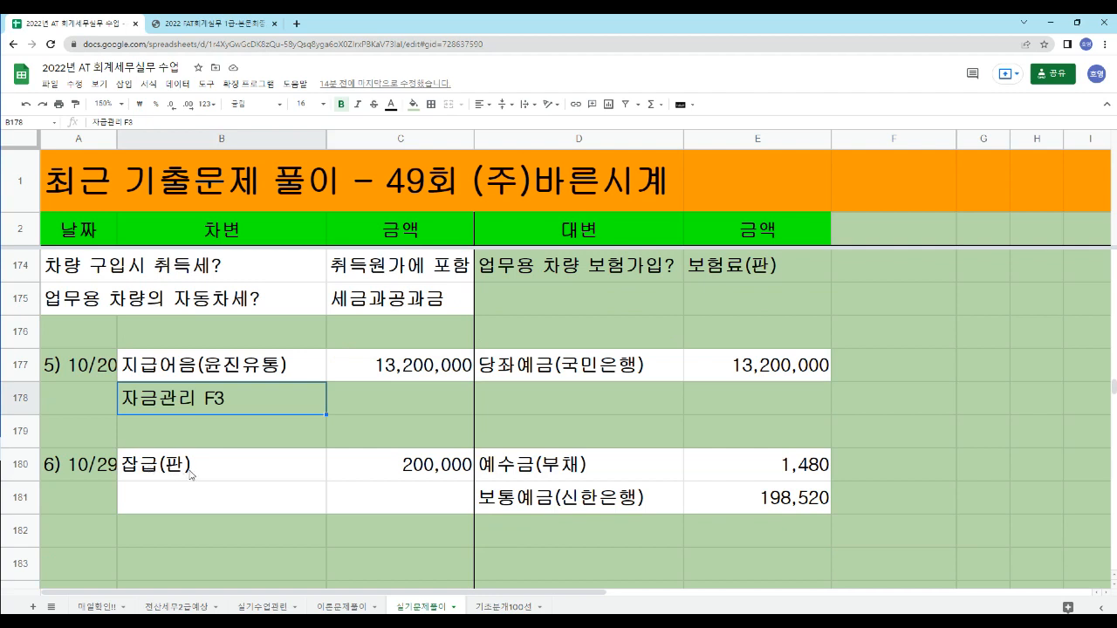
click(236, 476)
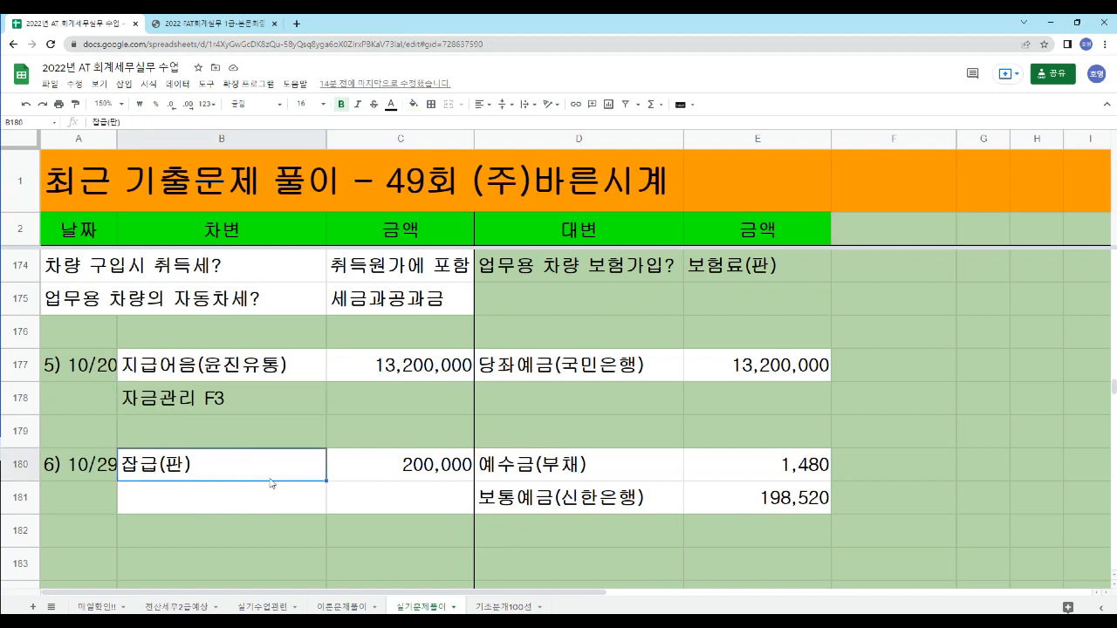
click(562, 477)
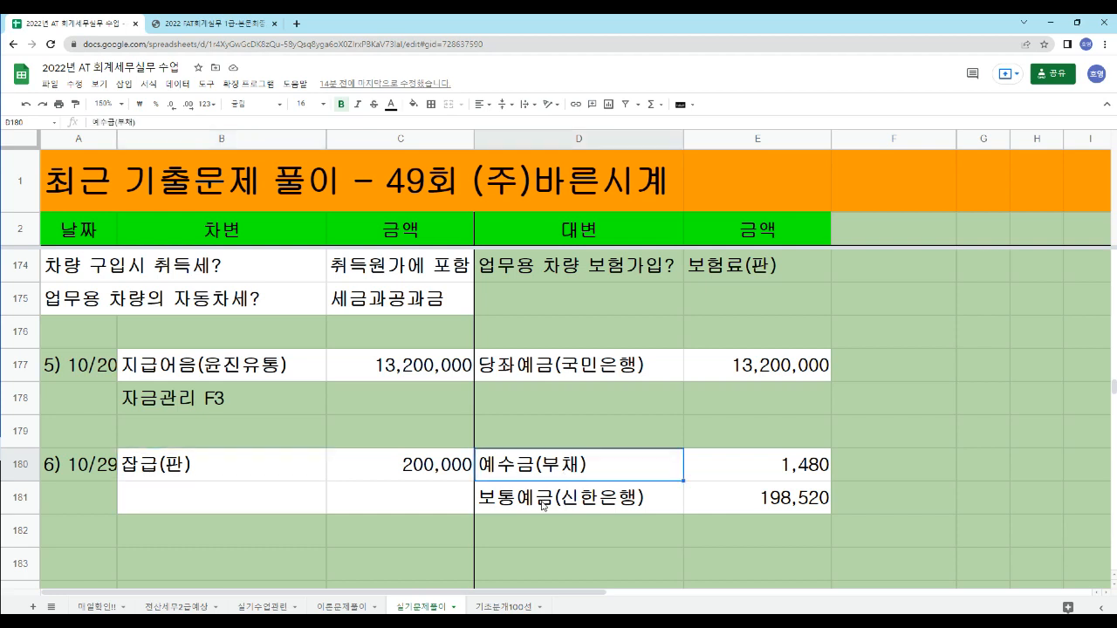